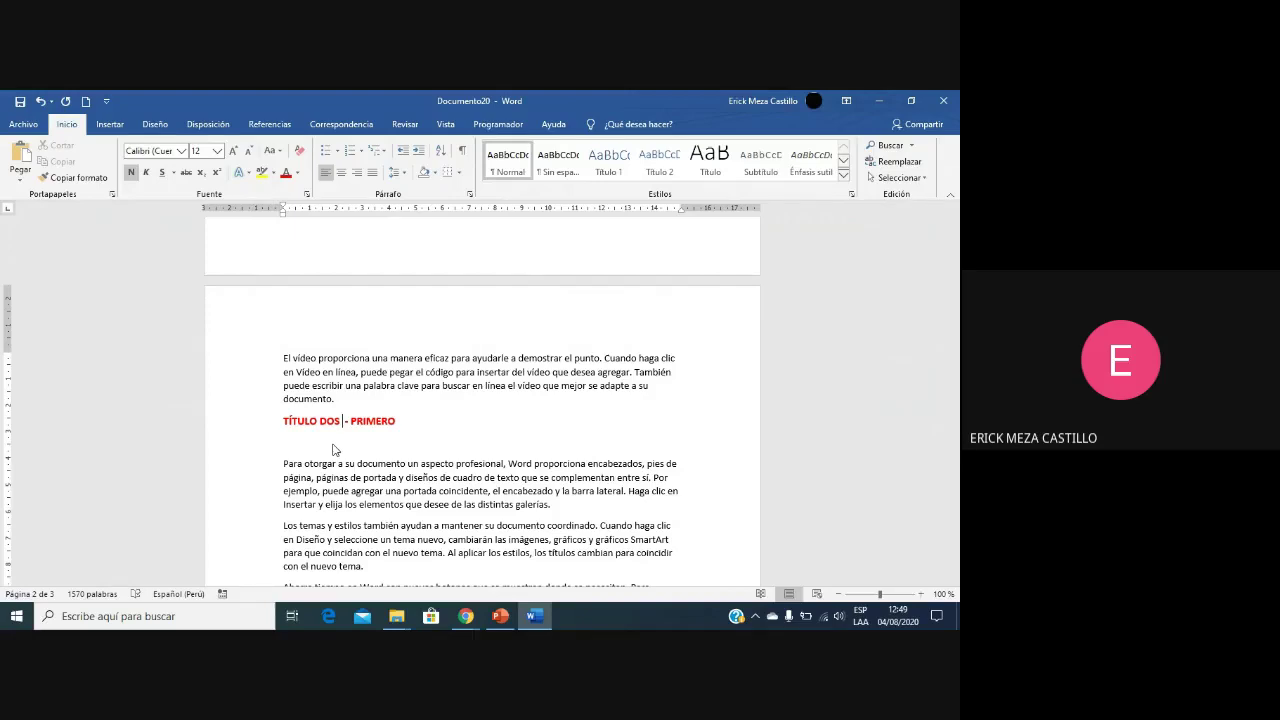
Step: Delete the blank line under the TÍTULO DOS - PRIMERO heading and accept the grammar correction "DOS -" for its extra space
{"action": "left_click", "coordinate": [316, 440]}
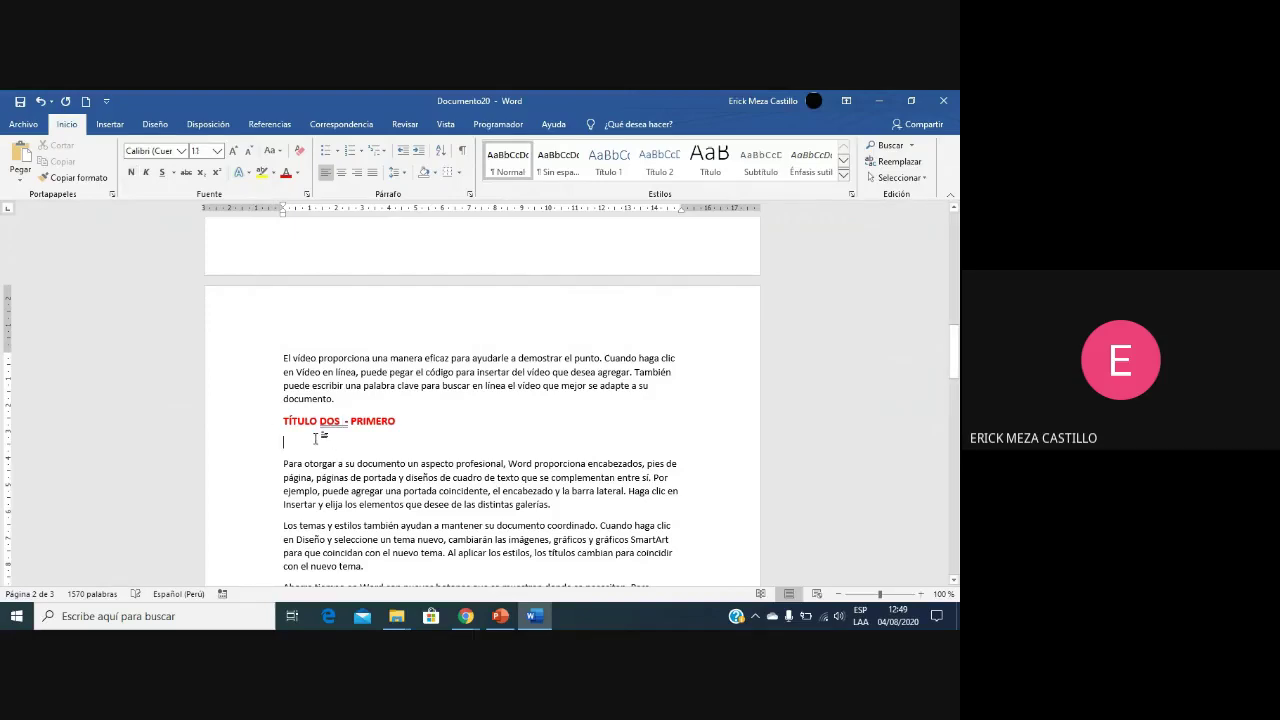
{"action": "key", "text": "Delete"}
{"action": "right_click", "coordinate": [327, 420]}
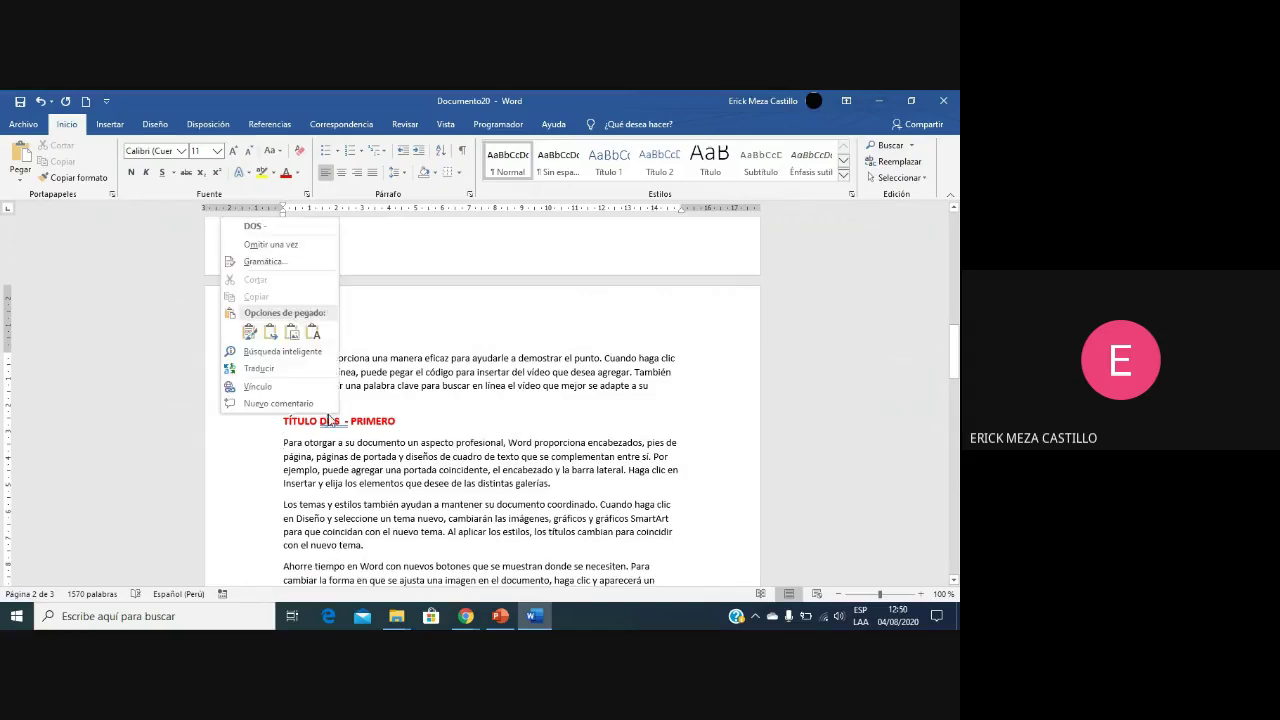
{"action": "left_click", "coordinate": [262, 227]}
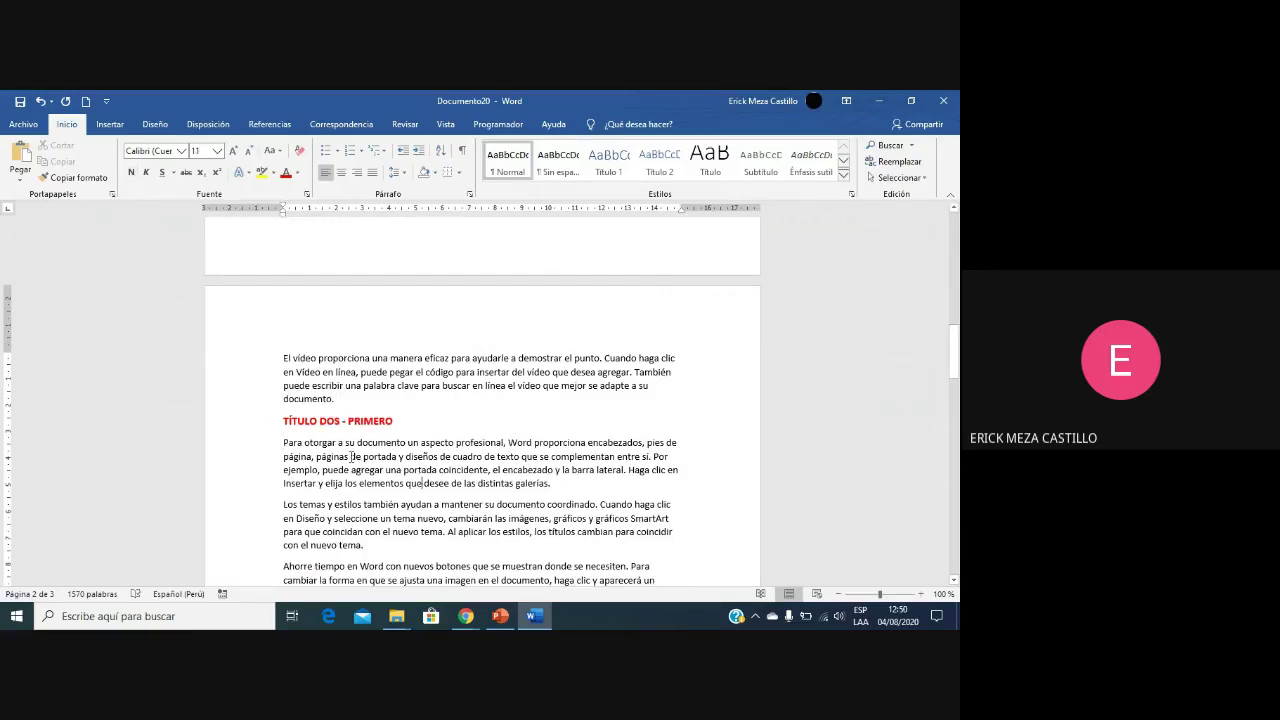
Step: Copy the TÍTULO DOS - PRIMERO heading above the "Los temas y estilos" paragraph on page 3 and change its number to TRES
{"action": "left_click", "coordinate": [229, 432]}
{"action": "key", "text": "ctrl+c"}
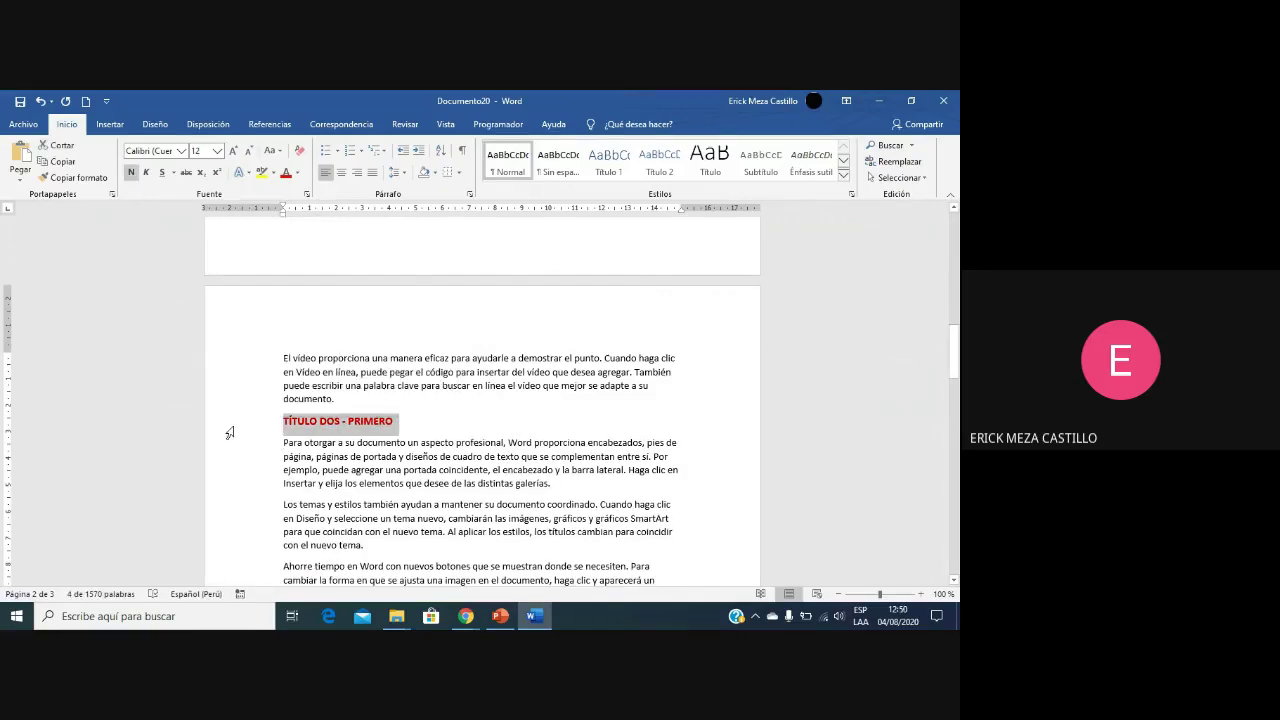
{"action": "key", "text": "Delete"}
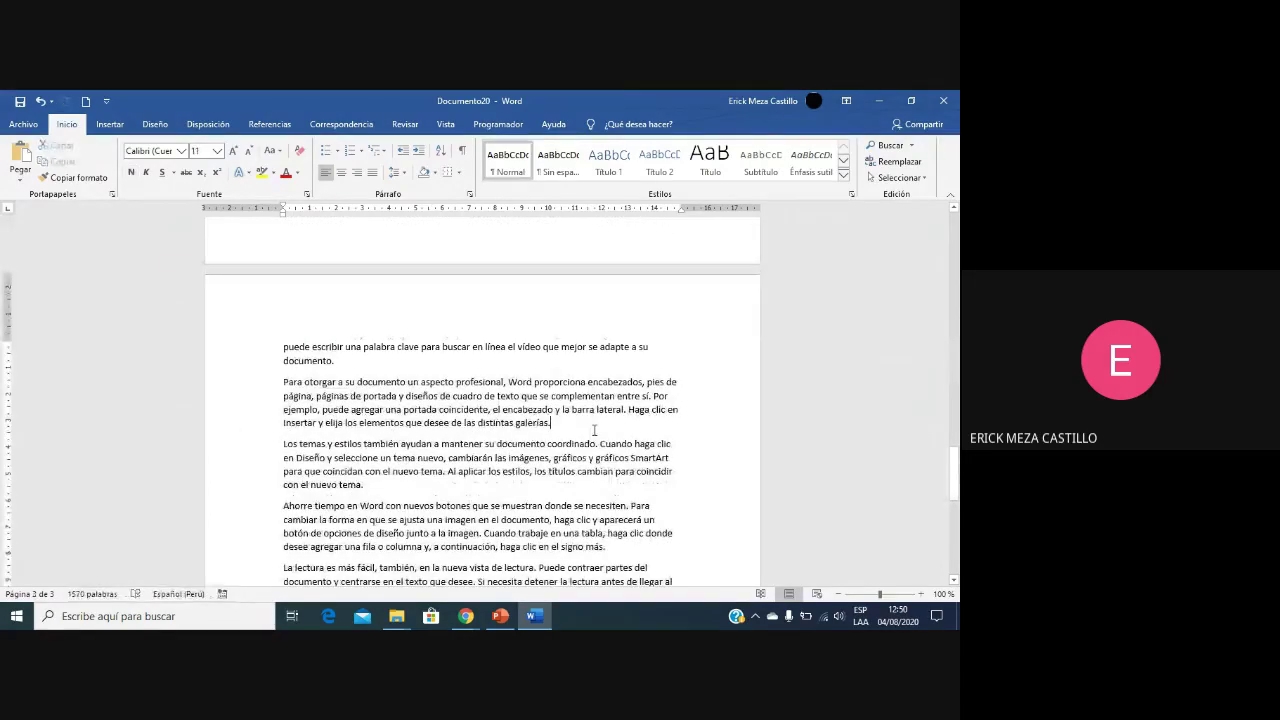
{"action": "key", "text": "Return"}
{"action": "key", "text": "ctrl+v"}
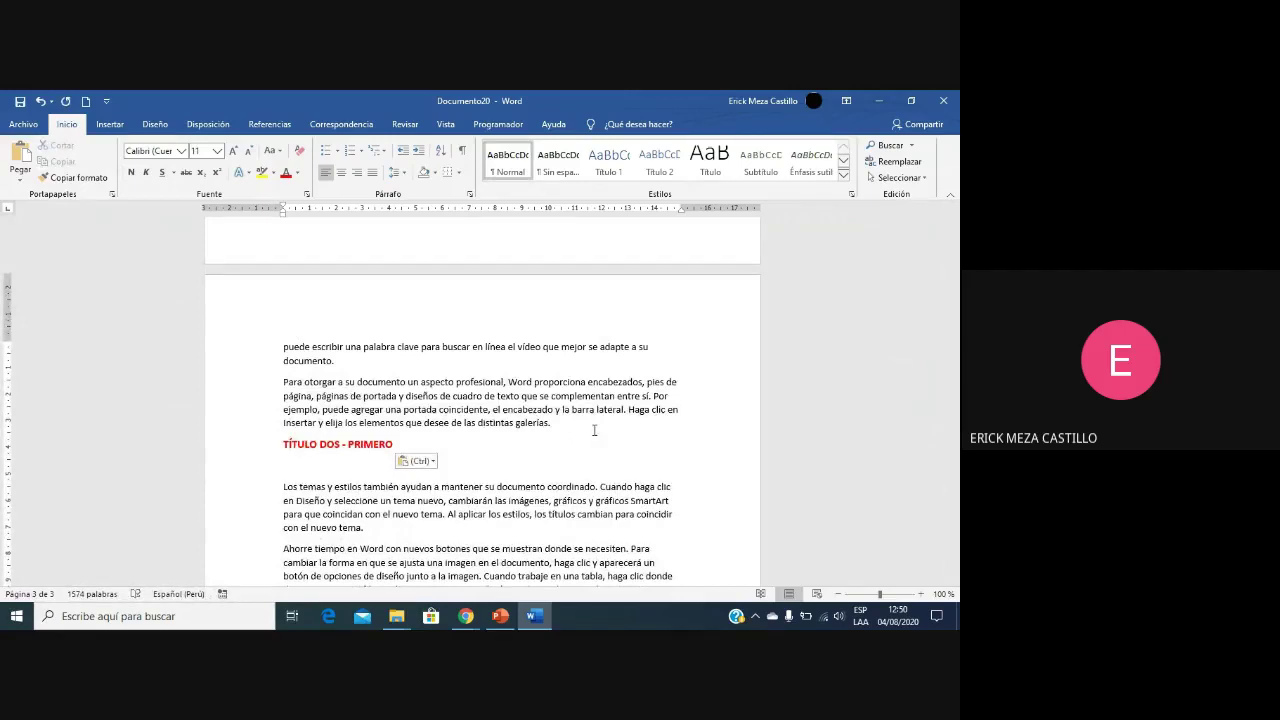
{"action": "key", "text": "BackSpace"}
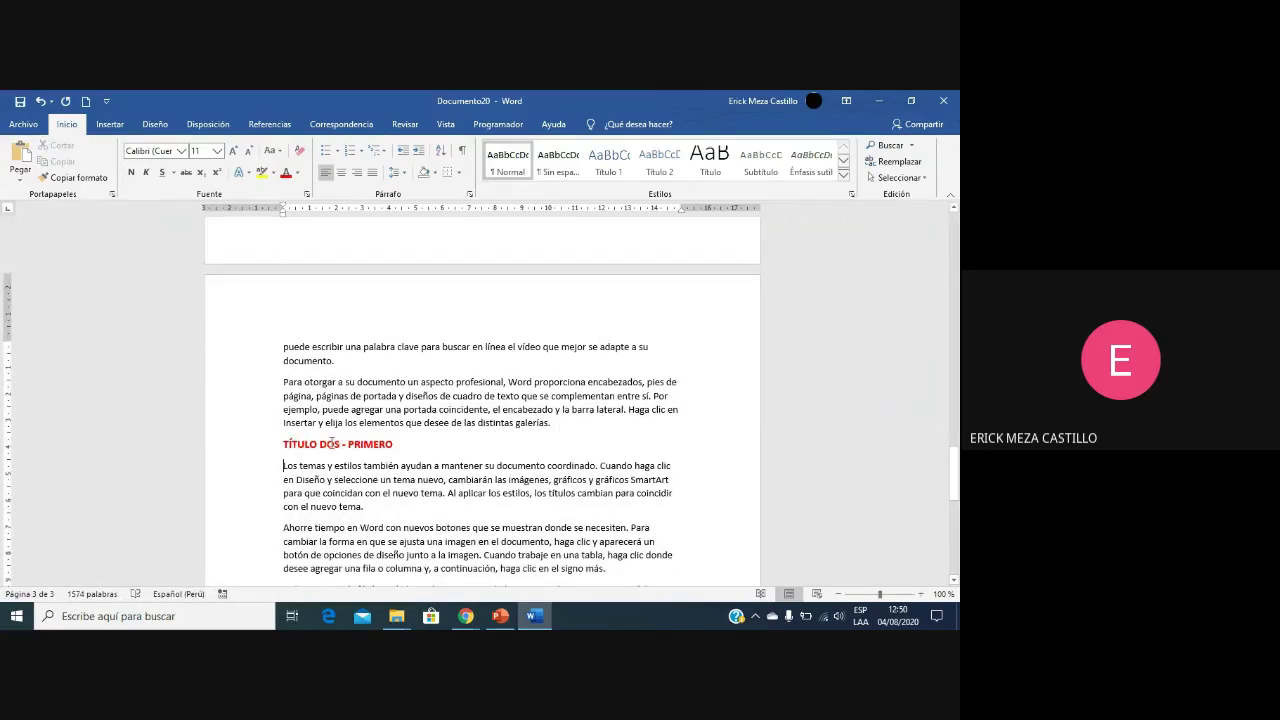
{"action": "double_click", "coordinate": [331, 444]}
{"action": "type", "text": "TRES"}
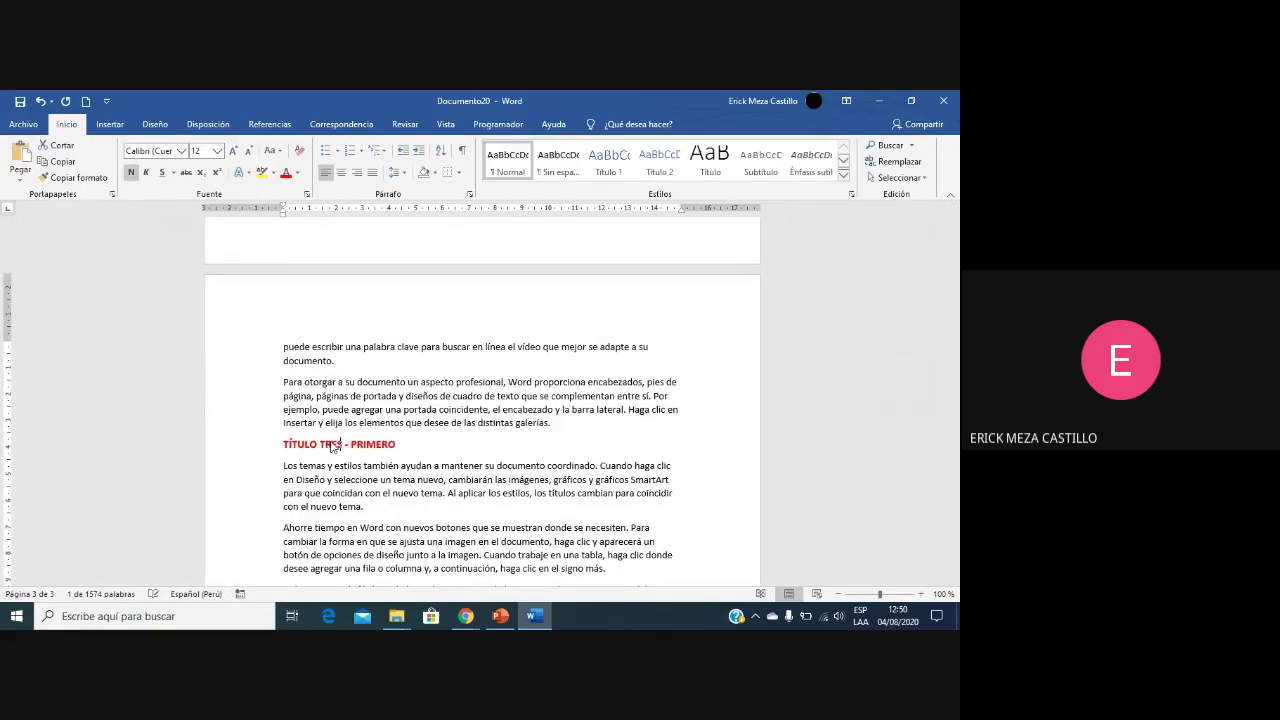
{"action": "left_click_drag", "start_coordinate": [954, 474], "coordinate": [920, 478]}
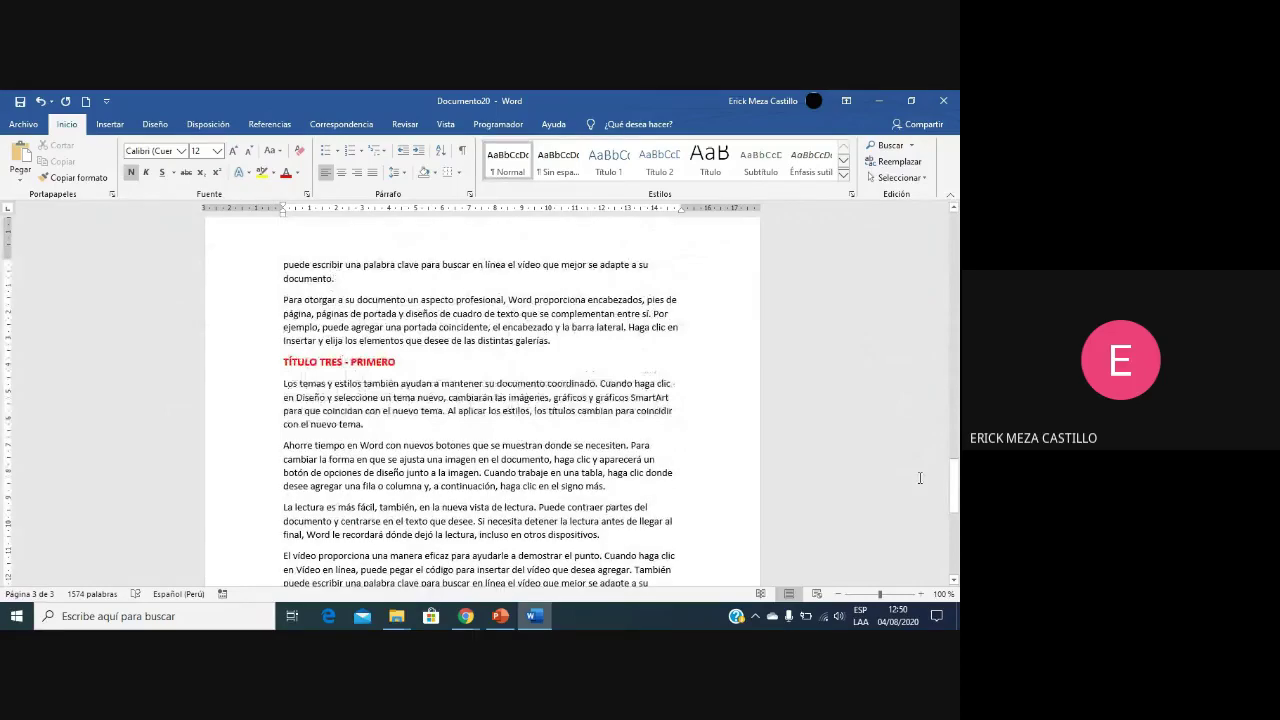
{"action": "scroll", "coordinate": [850, 442], "scroll_direction": "down", "scroll_amount": 2}
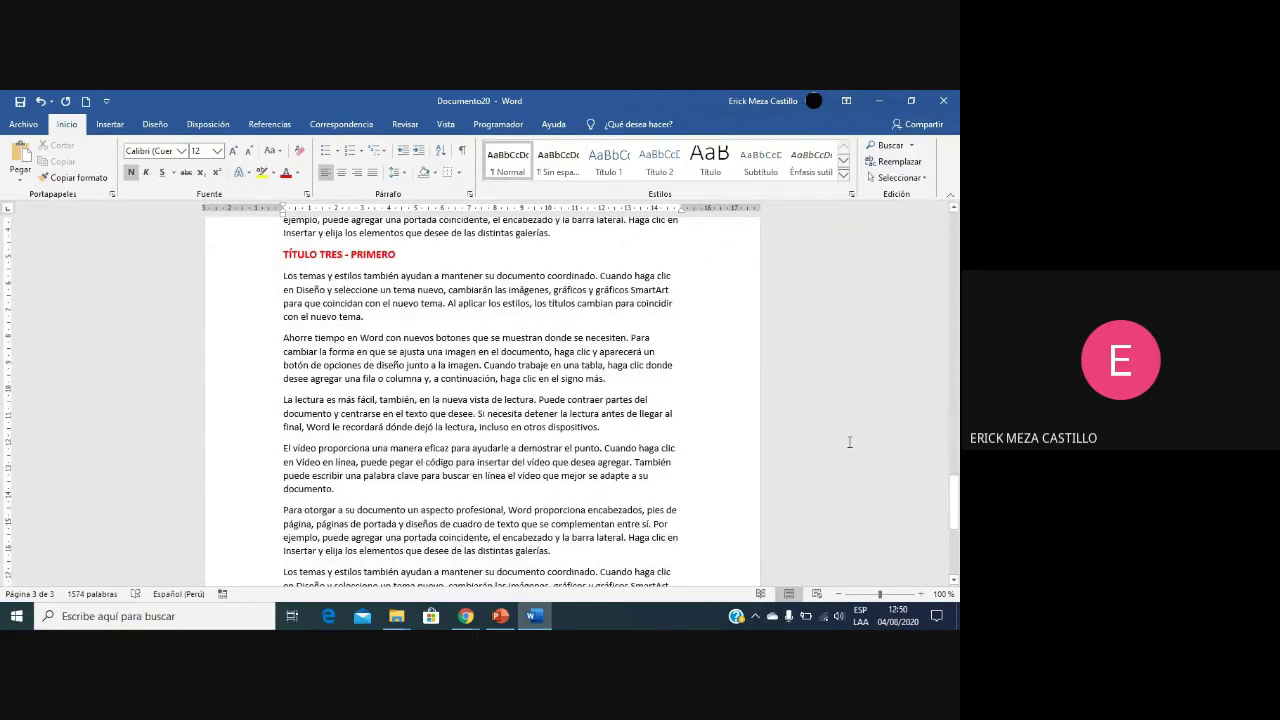
{"action": "scroll", "coordinate": [870, 438], "scroll_direction": "up", "scroll_amount": 1}
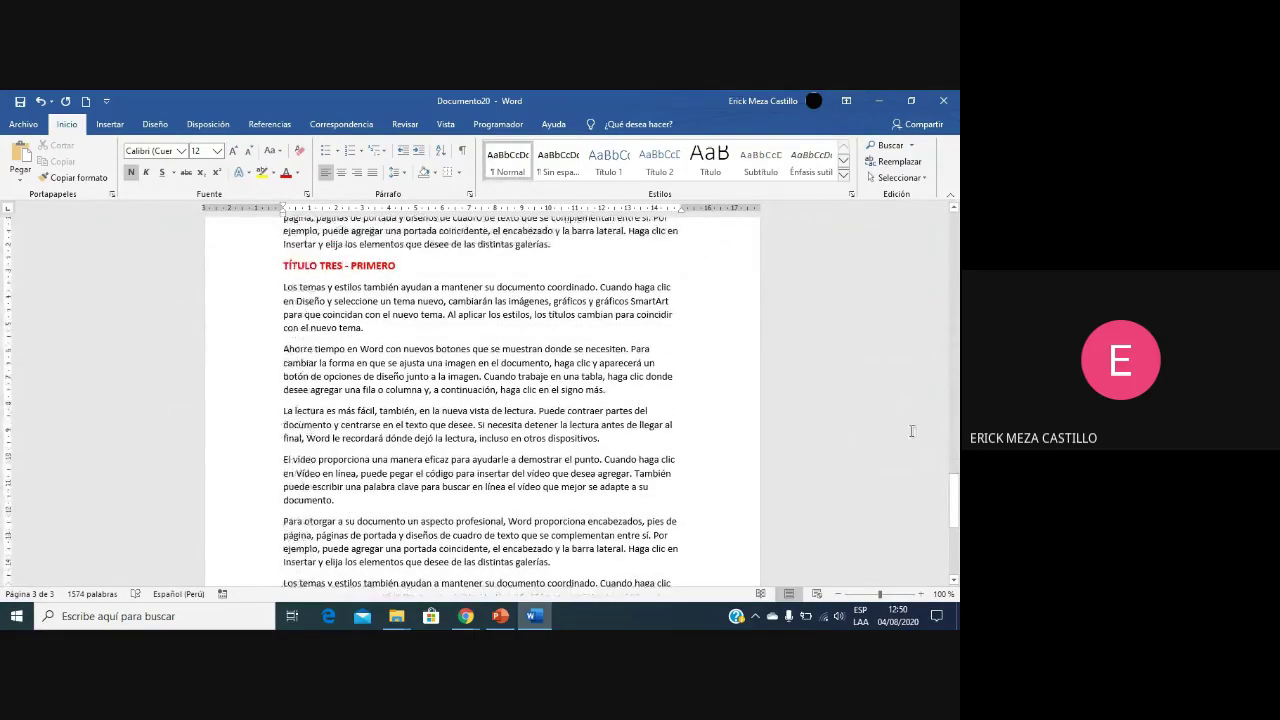
{"action": "scroll", "coordinate": [912, 431], "scroll_direction": "up", "scroll_amount": 20}
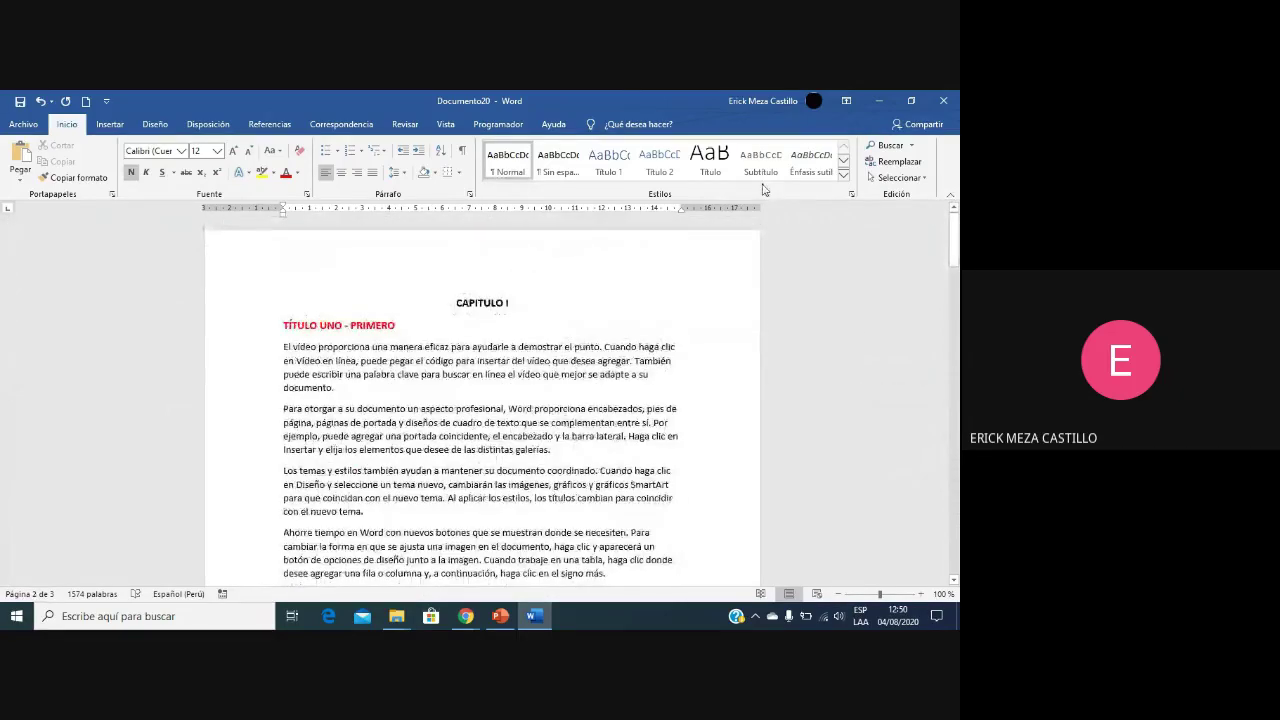
Step: Start saving the document under a new name and browse to Escritorio > CURSO WORD AVANZADO VIRTUAL > Sesión 05
{"action": "left_click", "coordinate": [37, 131]}
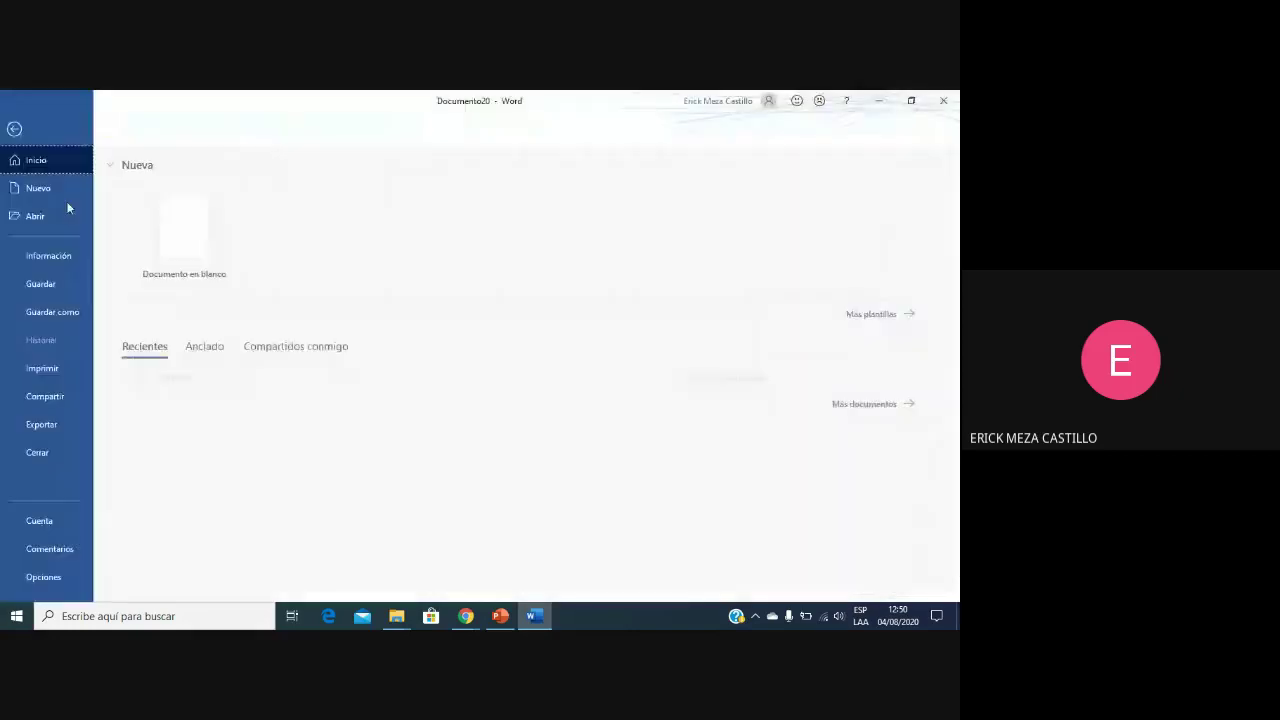
{"action": "left_click", "coordinate": [80, 311]}
{"action": "left_click", "coordinate": [195, 347]}
{"action": "left_click", "coordinate": [205, 368]}
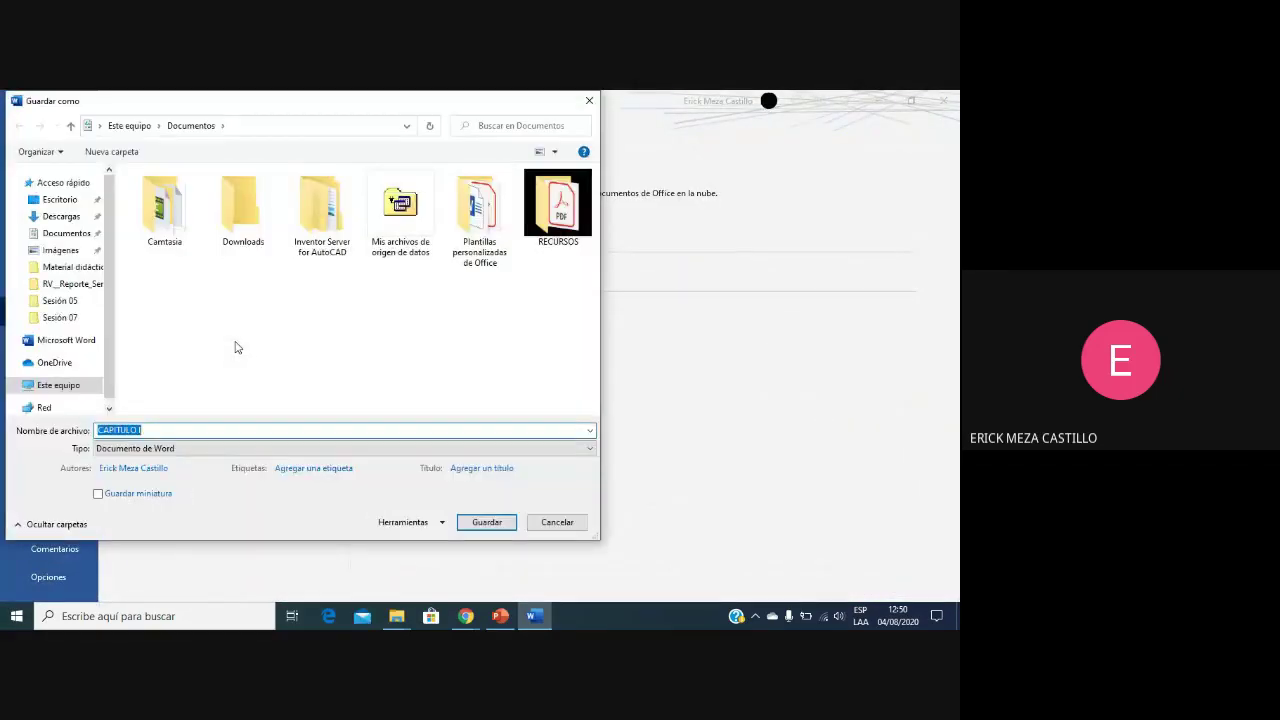
{"action": "left_click", "coordinate": [58, 199]}
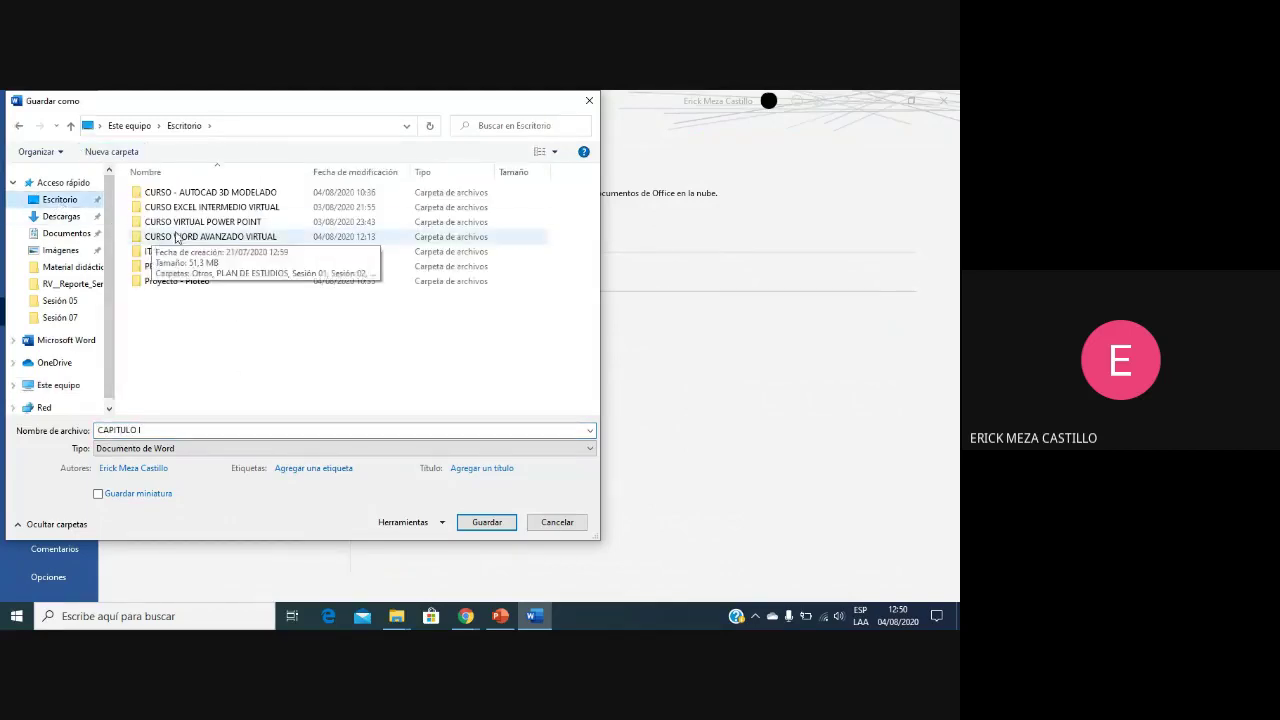
{"action": "left_click", "coordinate": [206, 237]}
{"action": "double_click", "coordinate": [206, 237]}
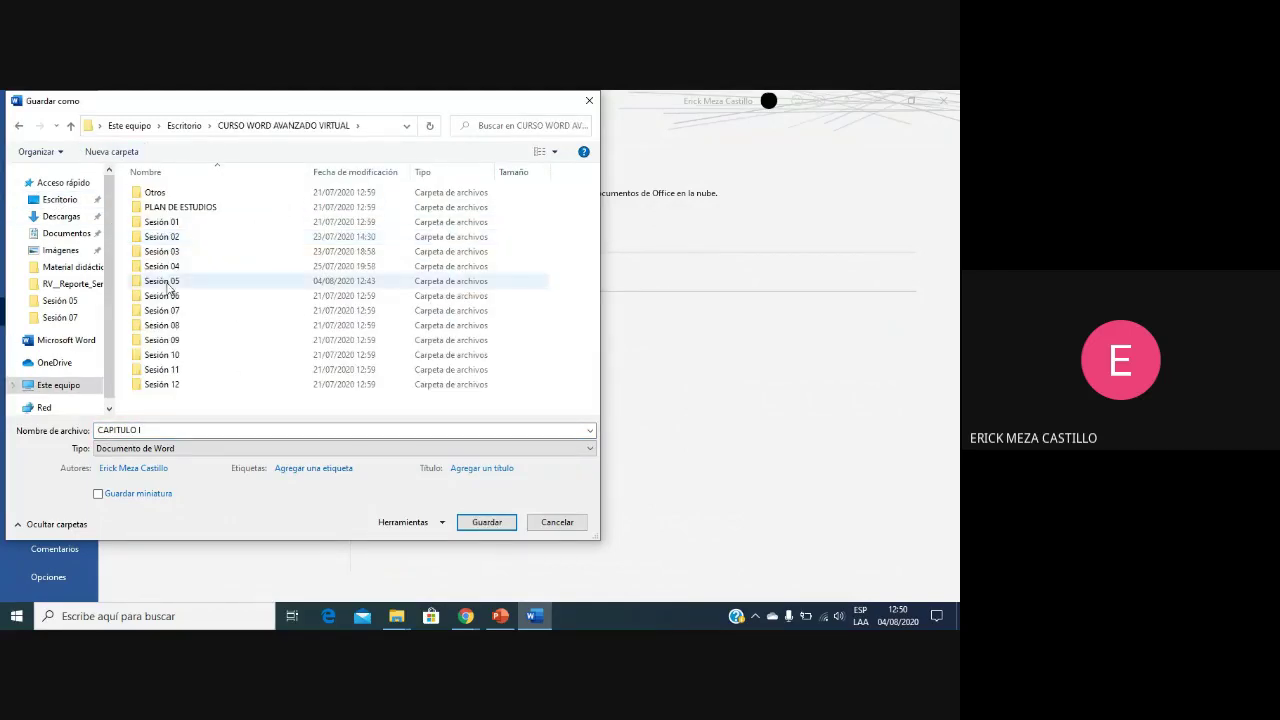
{"action": "left_click", "coordinate": [172, 282]}
{"action": "double_click", "coordinate": [172, 282]}
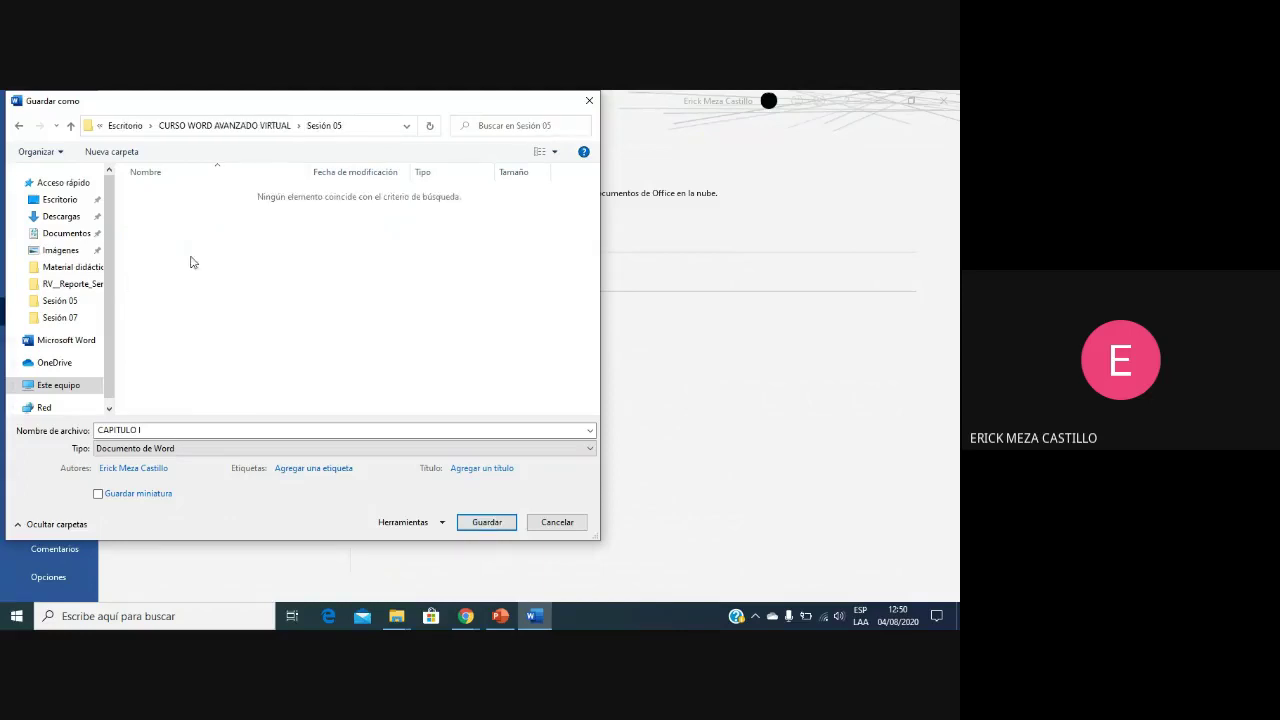
Step: Create a new folder named MAESTRO PRINCIPAL inside Sesión 05
{"action": "right_click", "coordinate": [265, 259]}
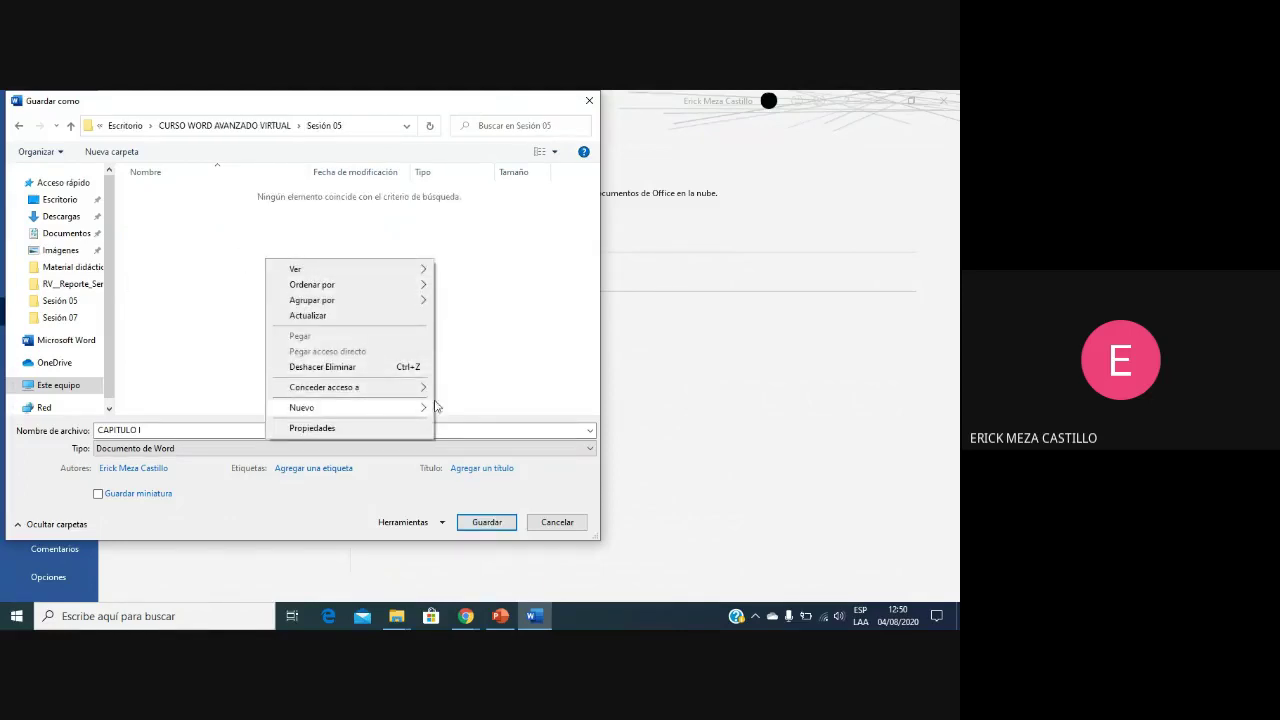
{"action": "mouse_move", "coordinate": [416, 412]}
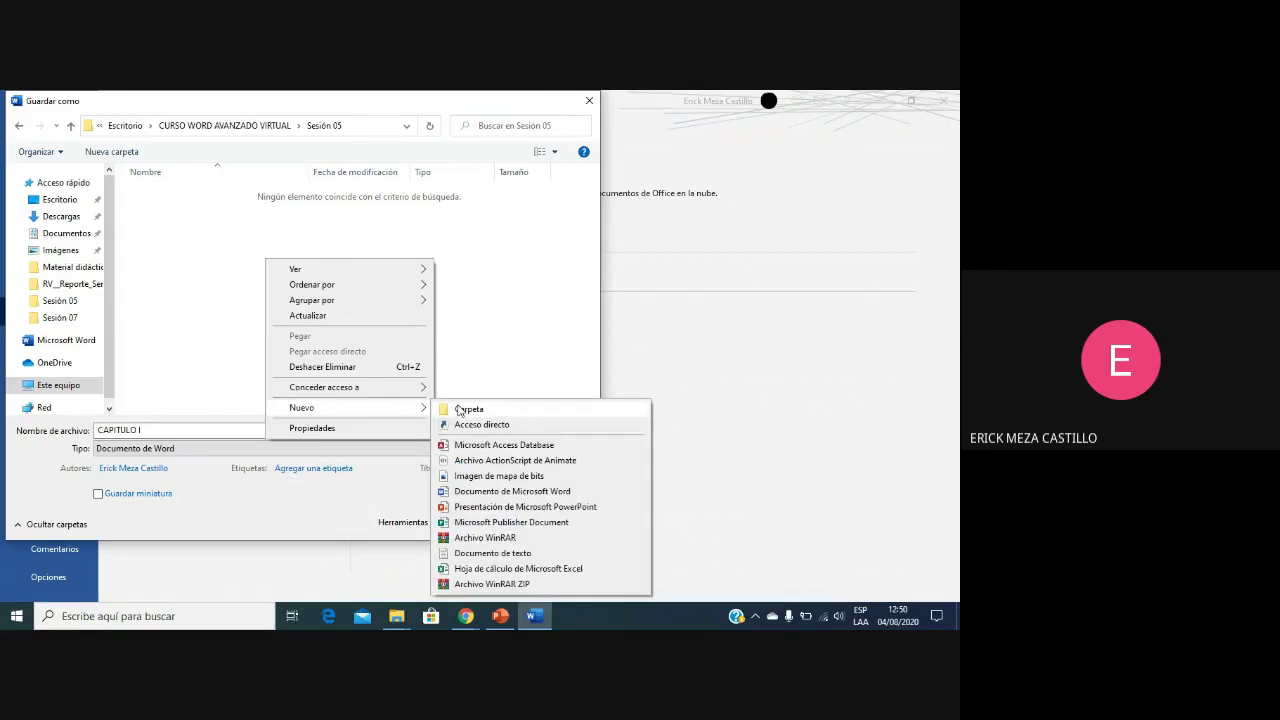
{"action": "left_click", "coordinate": [458, 408]}
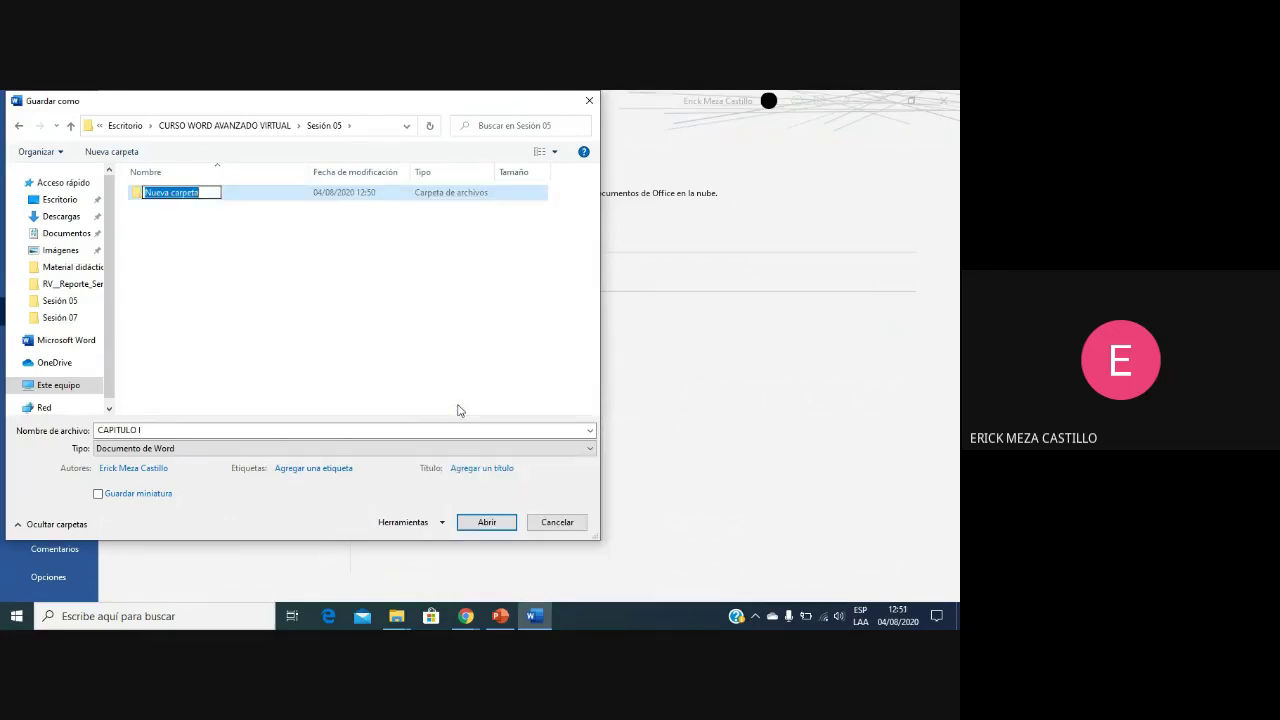
{"action": "type", "text": "MAESTR"}
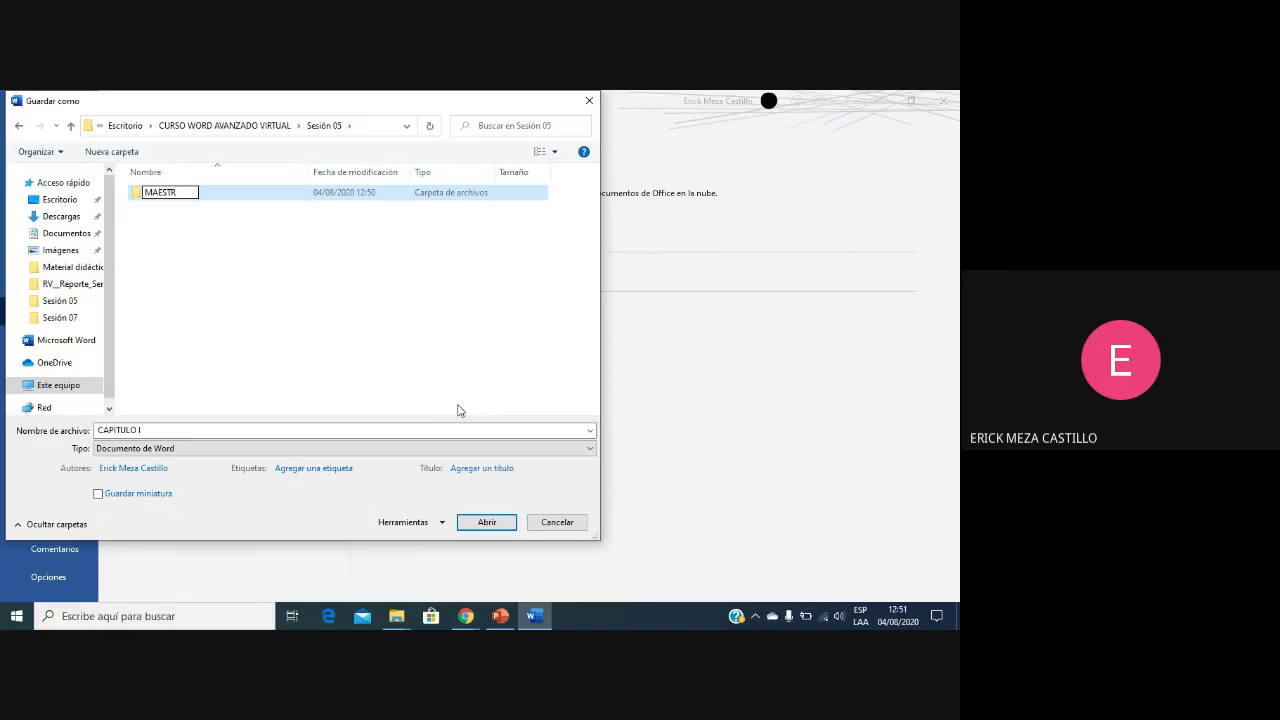
{"action": "type", "text": "O PRINCIPAL"}
{"action": "left_click", "coordinate": [471, 520]}
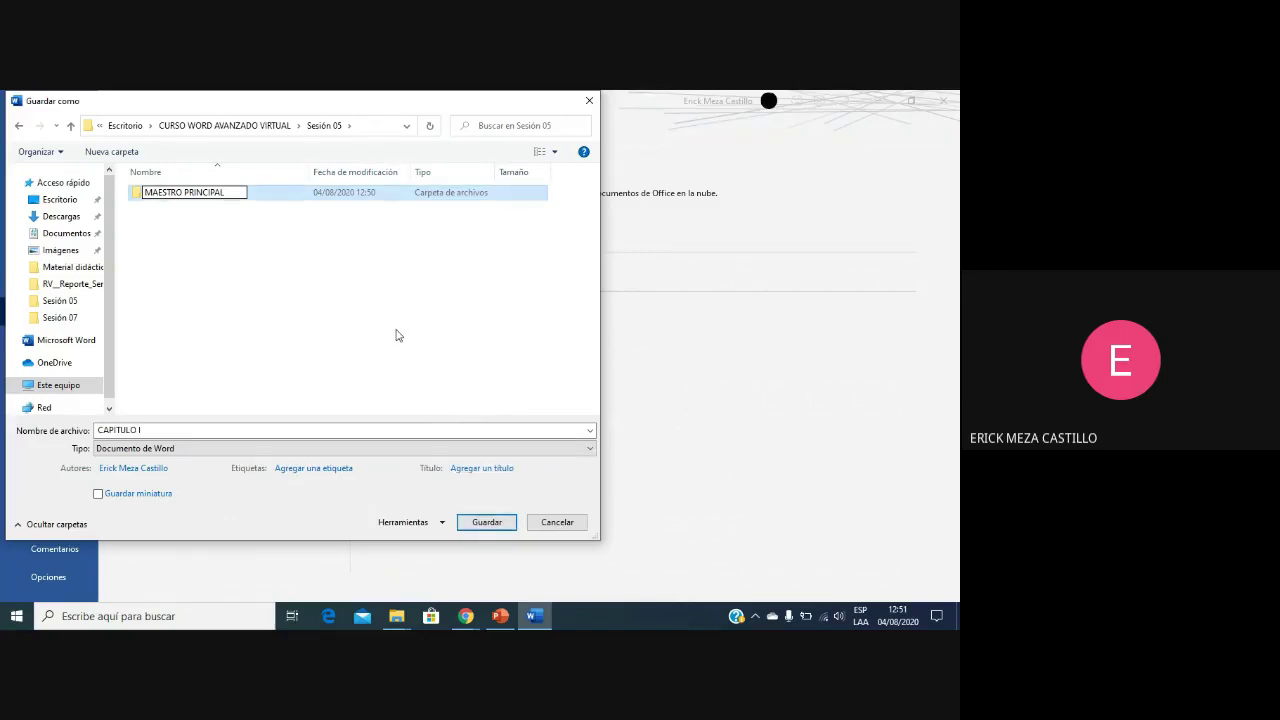
Step: Save the document as Primero in the MAESTRO PRINCIPAL folder
{"action": "double_click", "coordinate": [229, 201]}
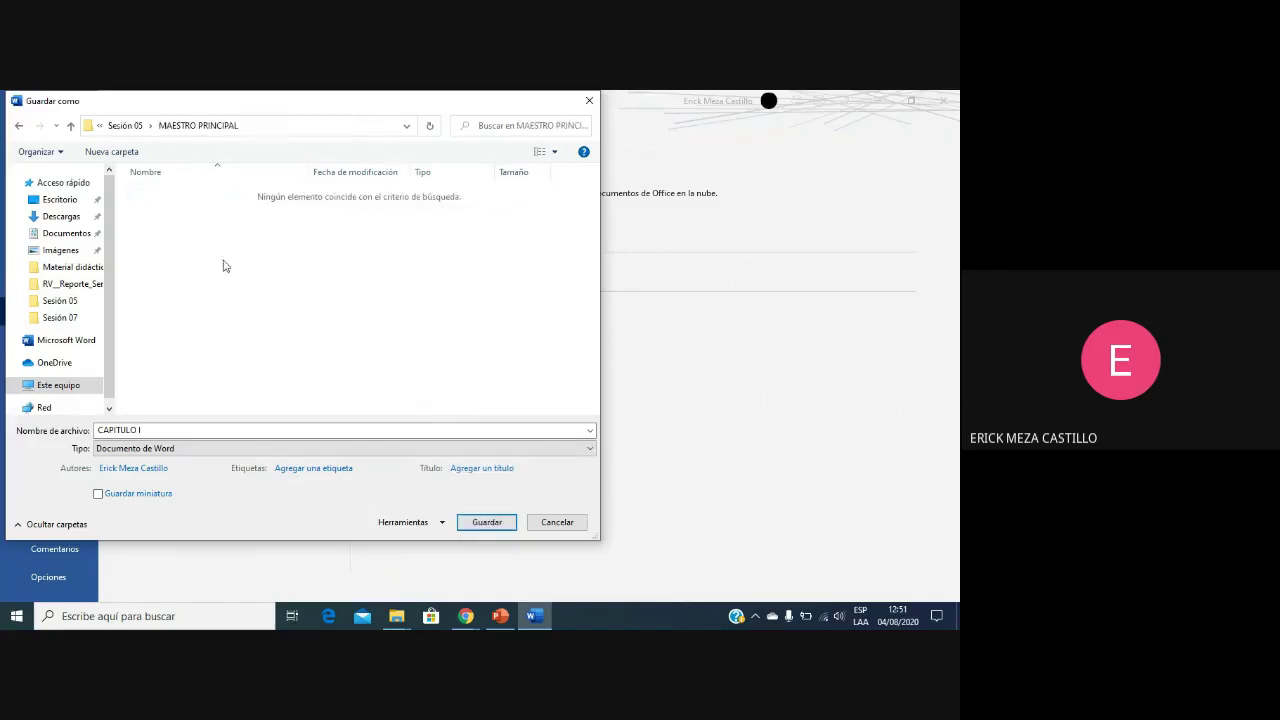
{"action": "left_click", "coordinate": [178, 430]}
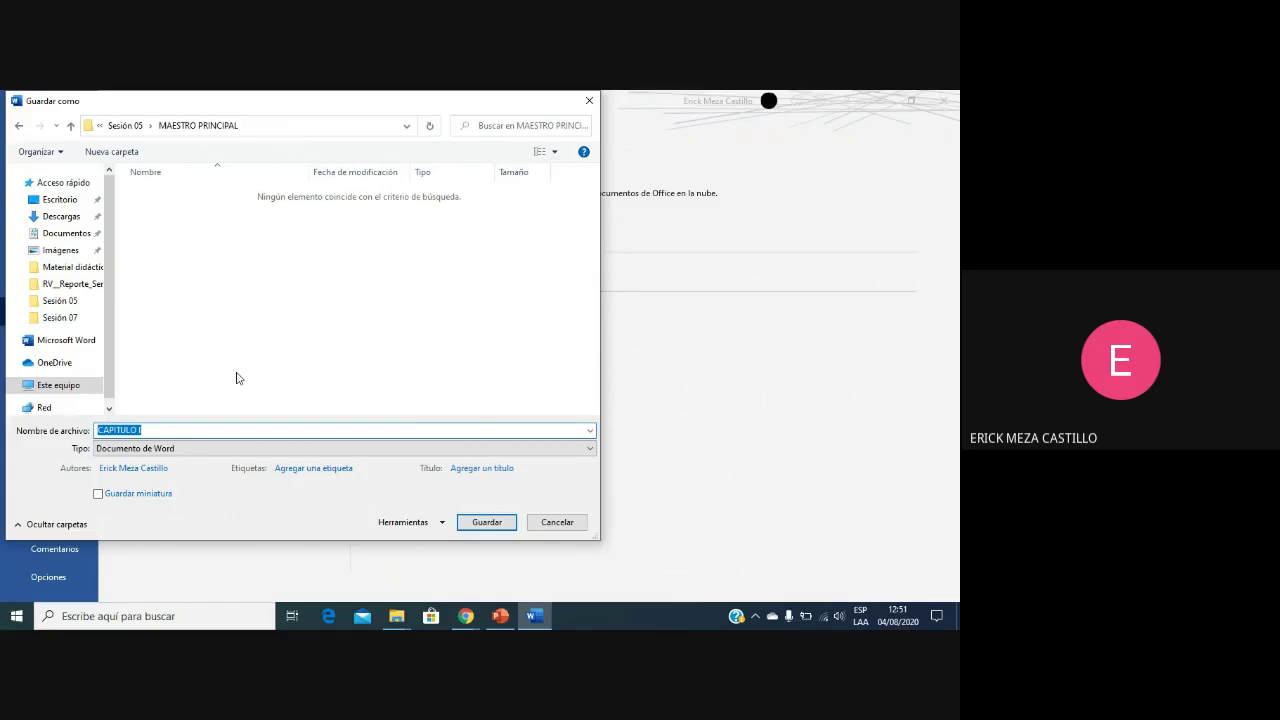
{"action": "type", "text": "Primero"}
{"action": "key", "text": "Return"}
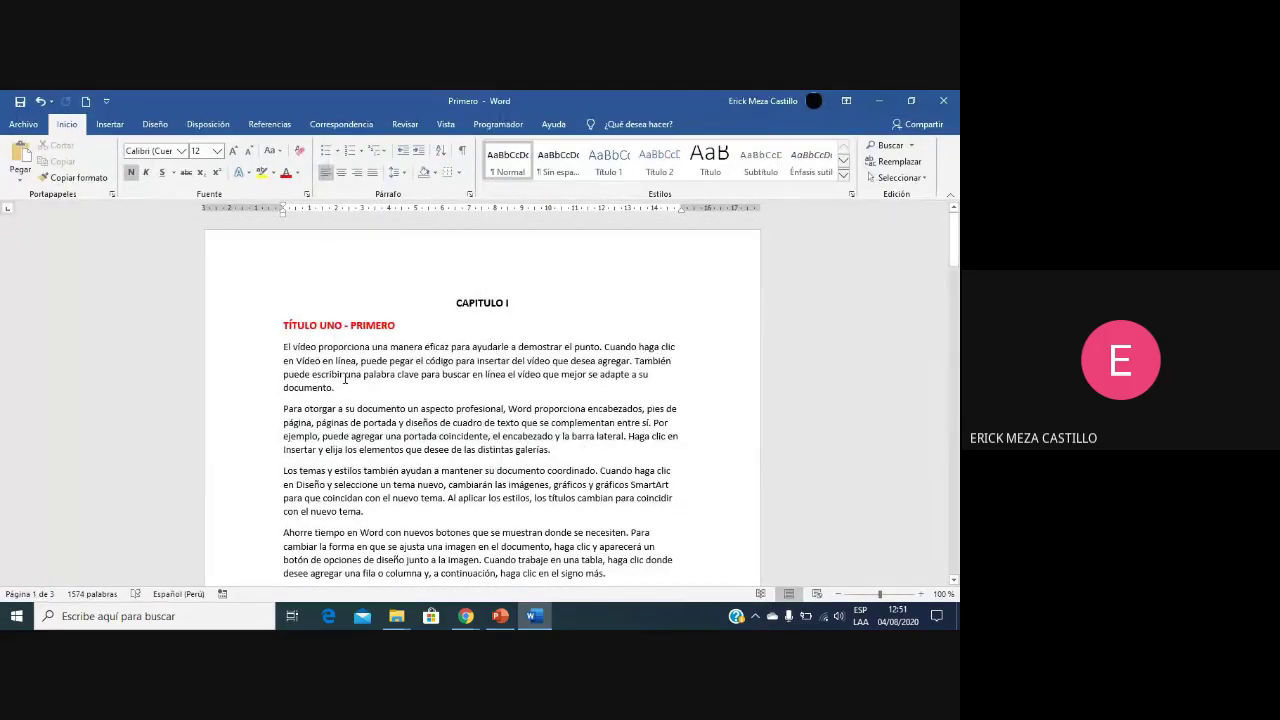
{"action": "scroll", "coordinate": [344, 380], "scroll_direction": "down", "scroll_amount": 1}
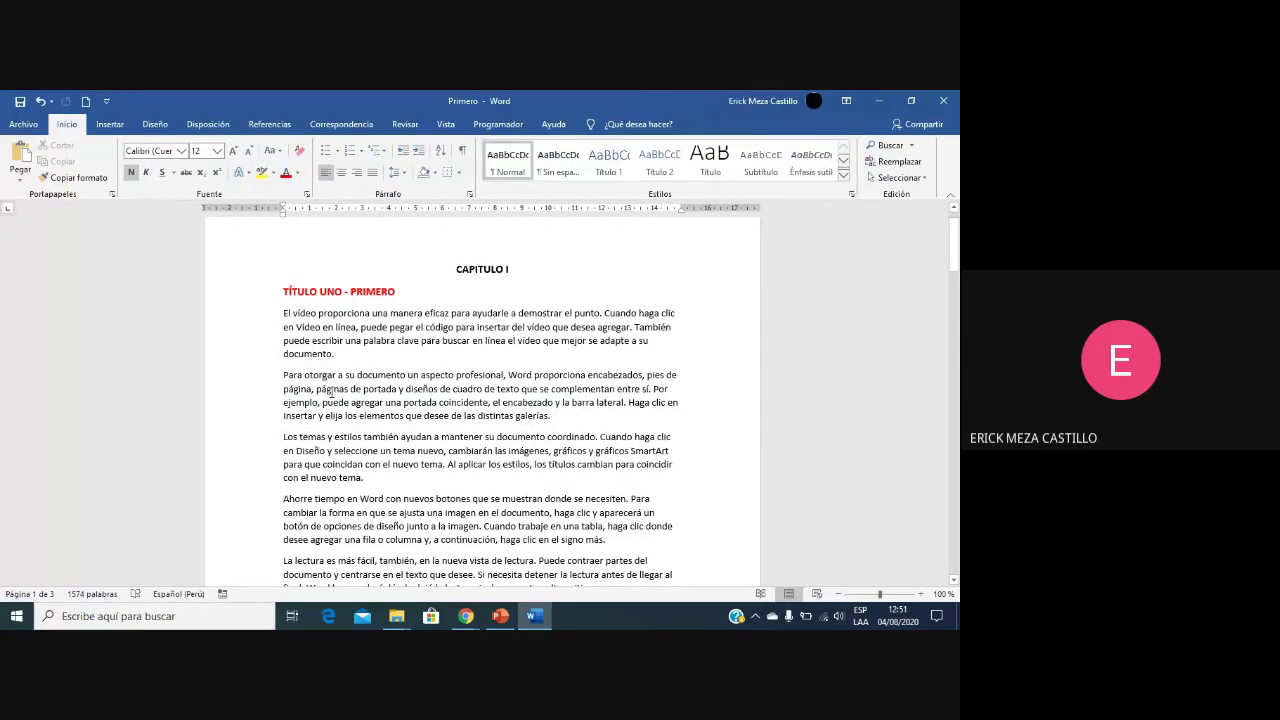
{"action": "scroll", "coordinate": [335, 370], "scroll_direction": "up", "scroll_amount": 1}
{"action": "scroll", "coordinate": [340, 360], "scroll_direction": "down", "scroll_amount": 4}
{"action": "scroll", "coordinate": [343, 345], "scroll_direction": "up", "scroll_amount": 4}
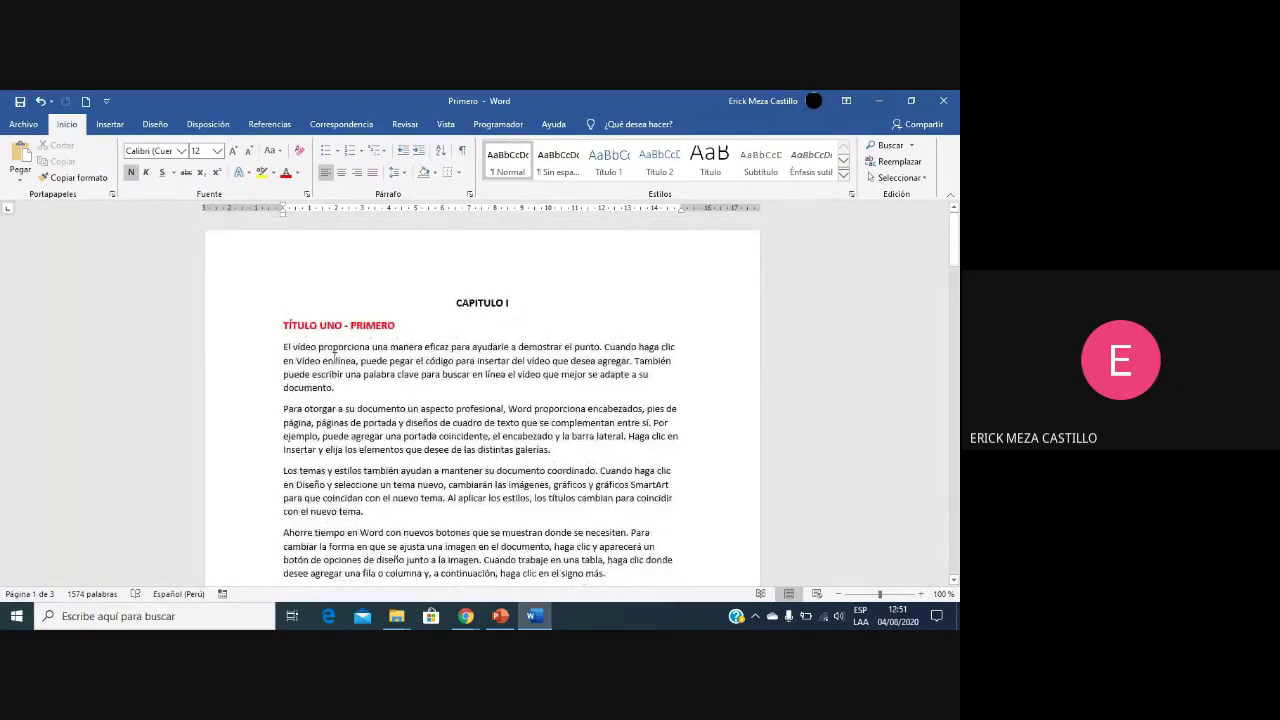
{"action": "left_click", "coordinate": [240, 302]}
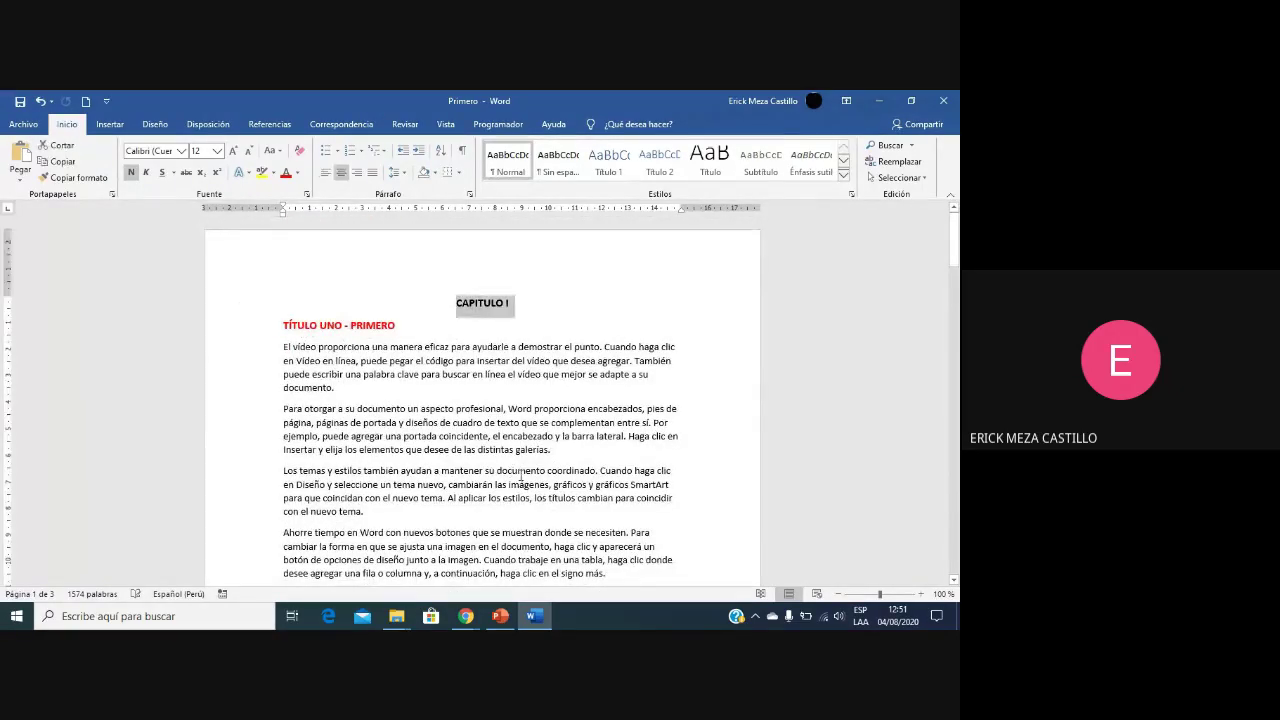
{"action": "left_click", "coordinate": [516, 470]}
Step: Copy the entire content of the Primero document into a new blank document
{"action": "key", "text": "ctrl+a"}
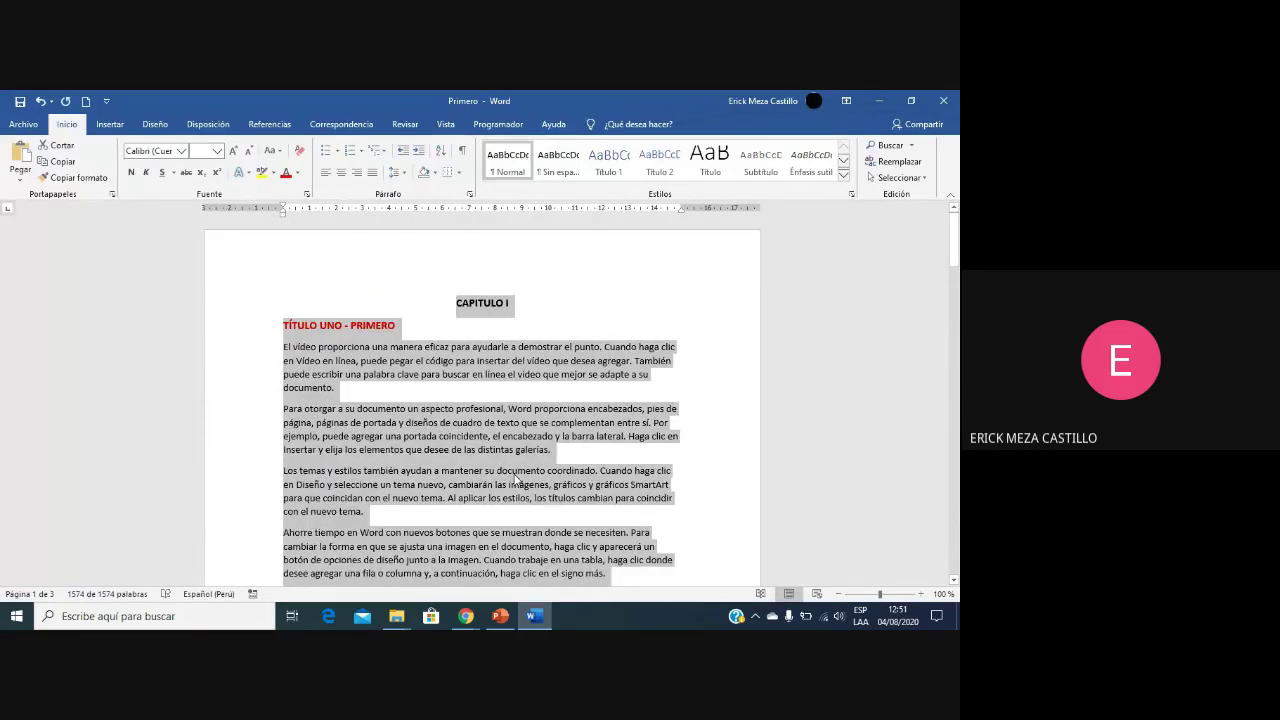
{"action": "left_click", "coordinate": [86, 101]}
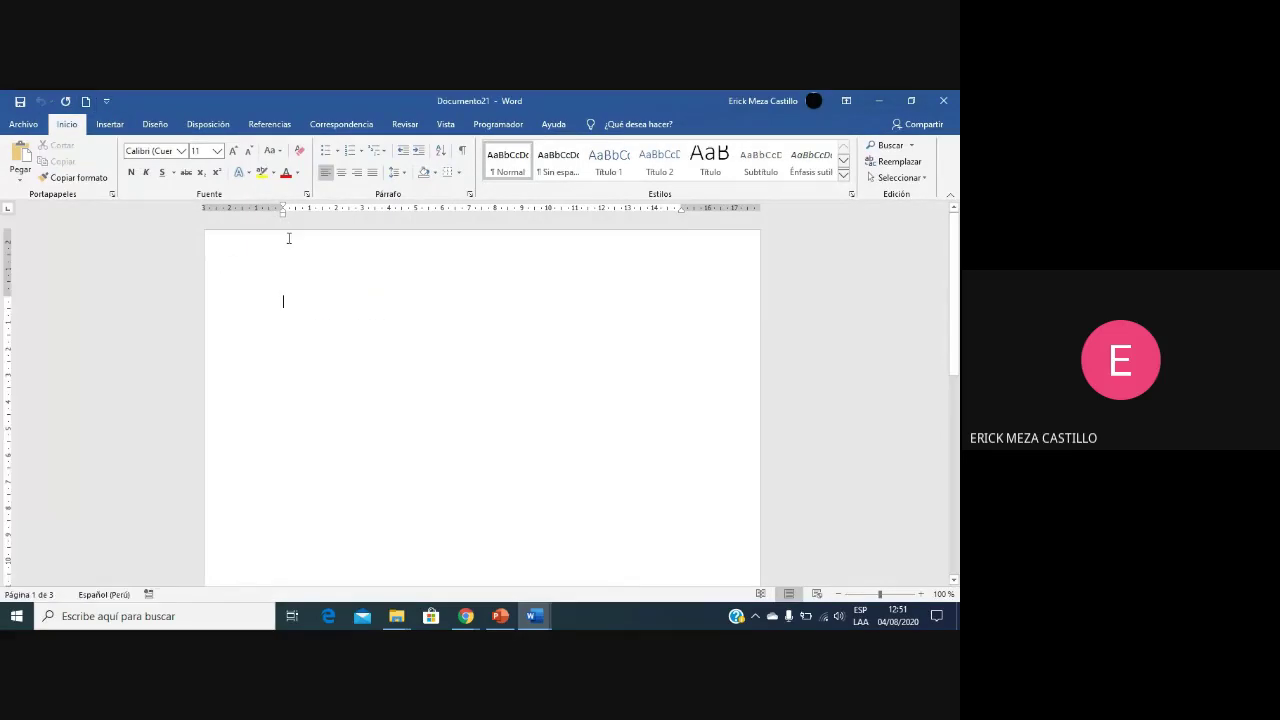
{"action": "key", "text": "ctrl+v"}
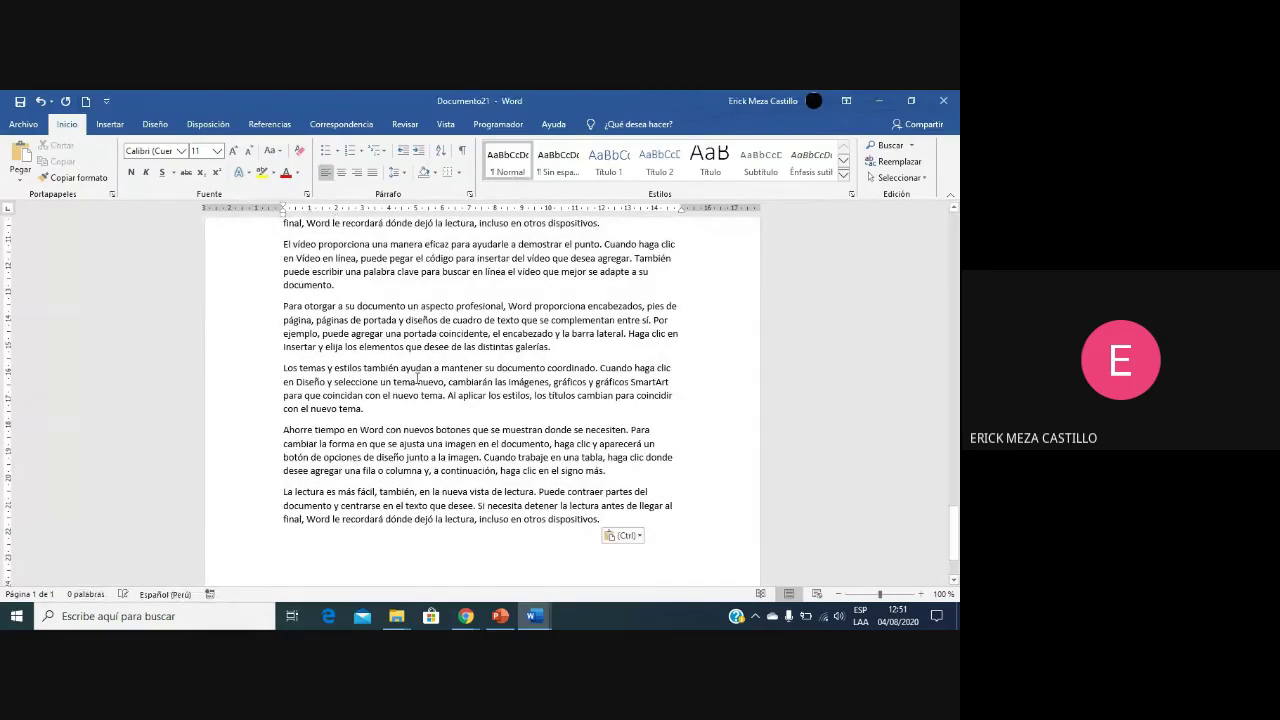
Step: Check the pasted text up to its CAPITULO I heading and return to the Primero document
{"action": "scroll", "coordinate": [418, 378], "scroll_direction": "up", "scroll_amount": 5}
{"action": "scroll", "coordinate": [418, 378], "scroll_direction": "up", "scroll_amount": 10}
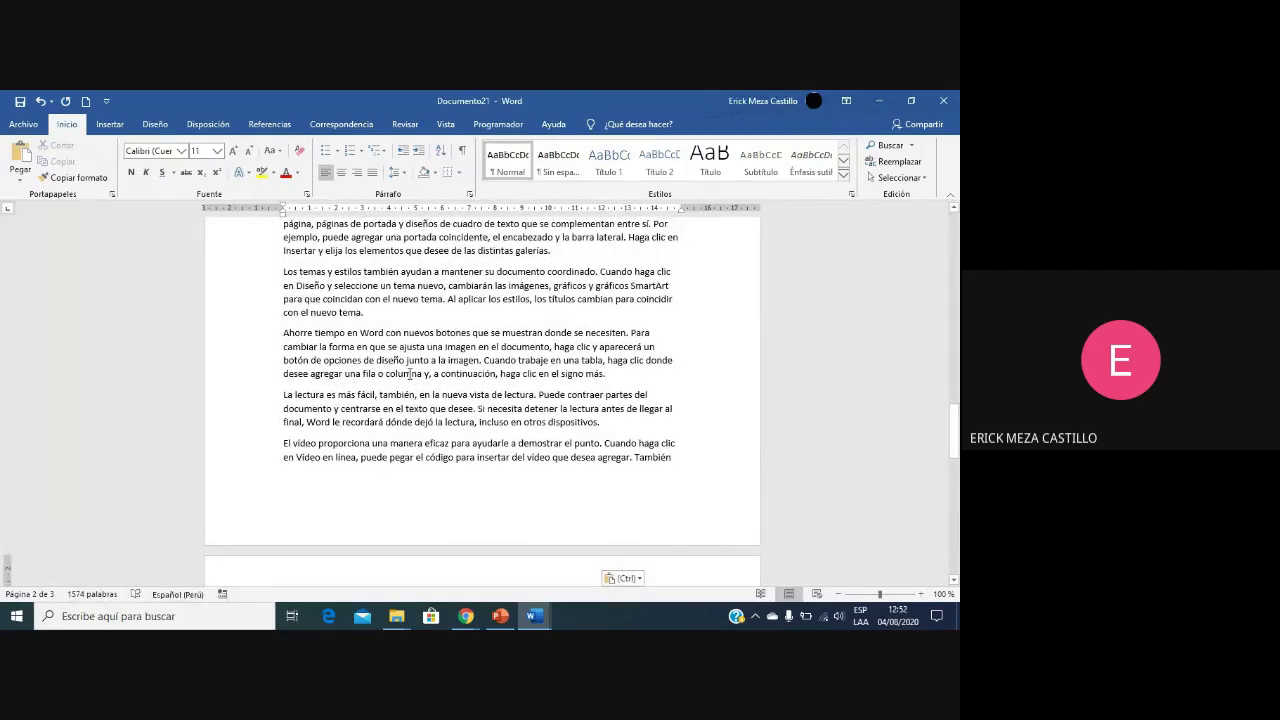
{"action": "scroll", "coordinate": [409, 374], "scroll_direction": "up", "scroll_amount": 2}
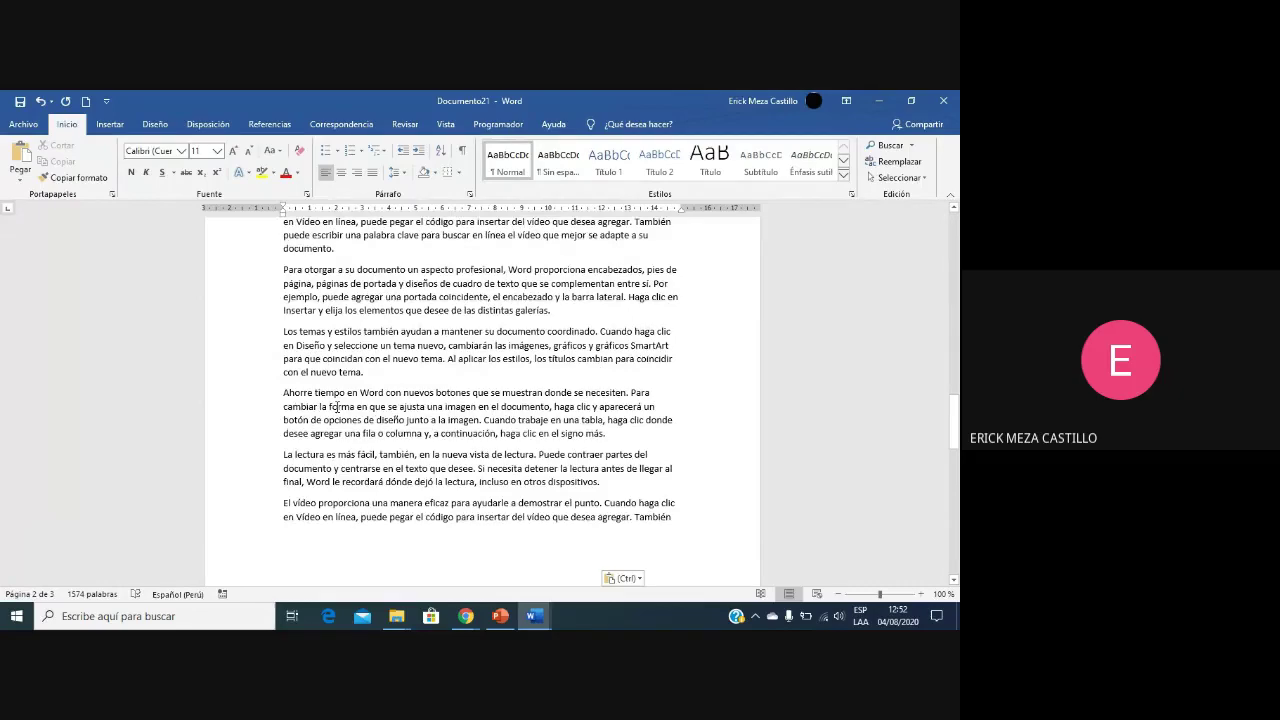
{"action": "scroll", "coordinate": [571, 309], "scroll_direction": "up", "scroll_amount": 10}
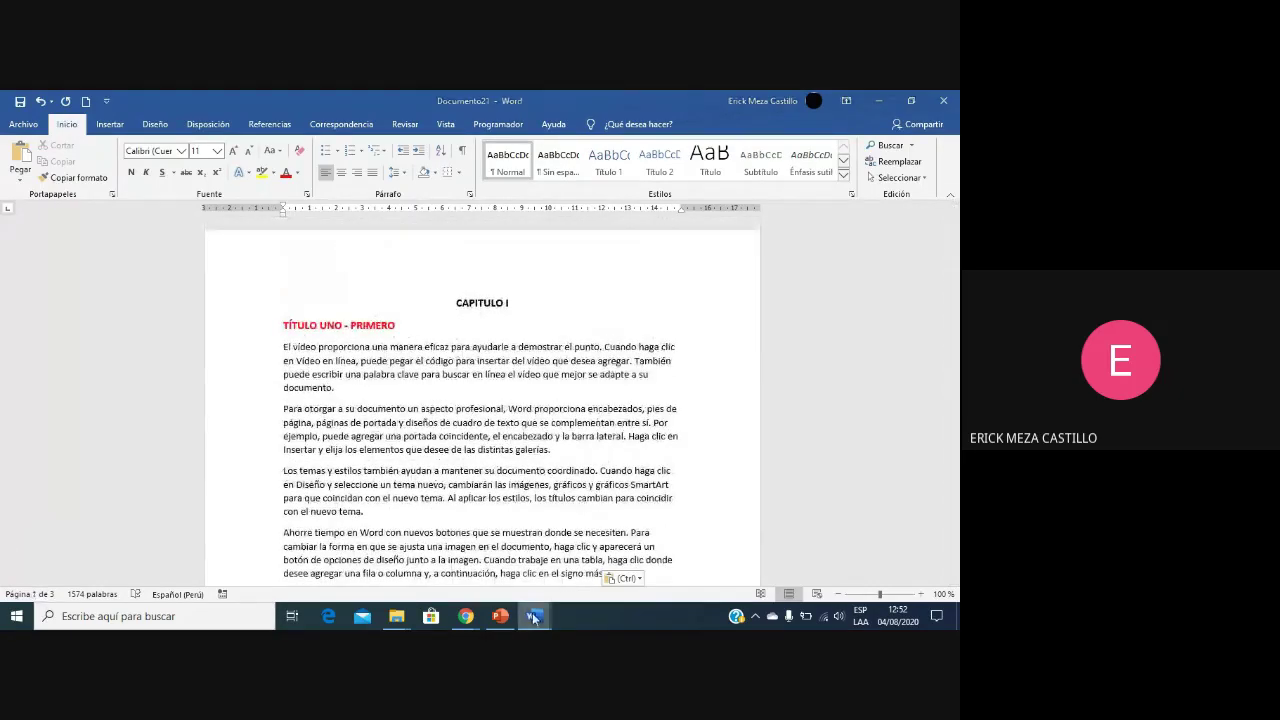
{"action": "mouse_move", "coordinate": [533, 616]}
{"action": "left_click", "coordinate": [461, 558]}
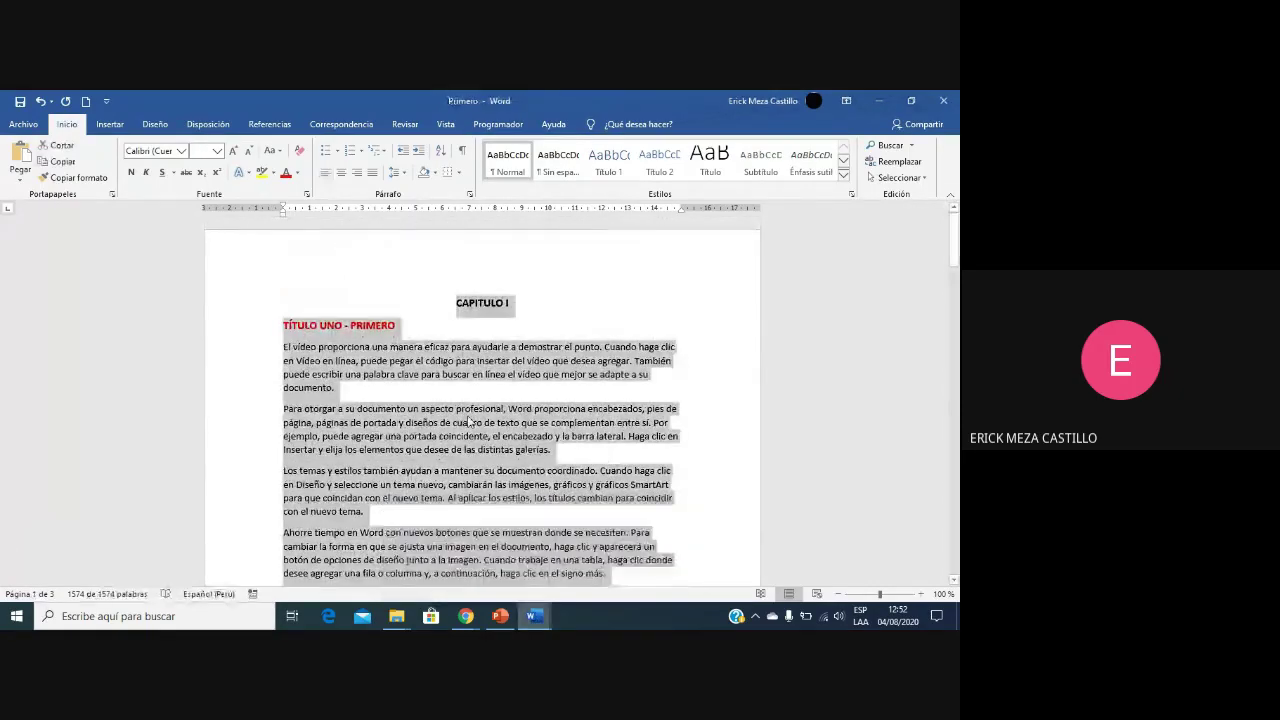
Step: Close the Primero document and change the chapter heading in the pasted copy to CAPITULO II
{"action": "left_click", "coordinate": [944, 100]}
{"action": "left_click", "coordinate": [523, 302]}
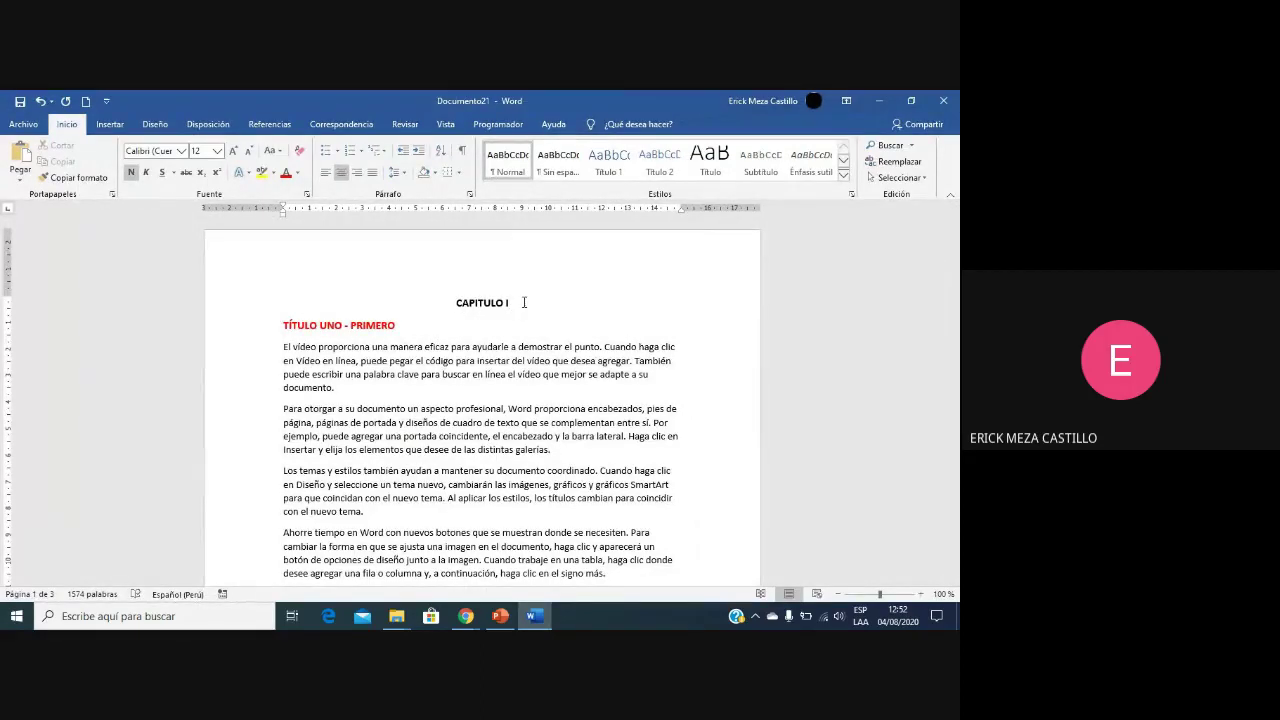
{"action": "type", "text": "I"}
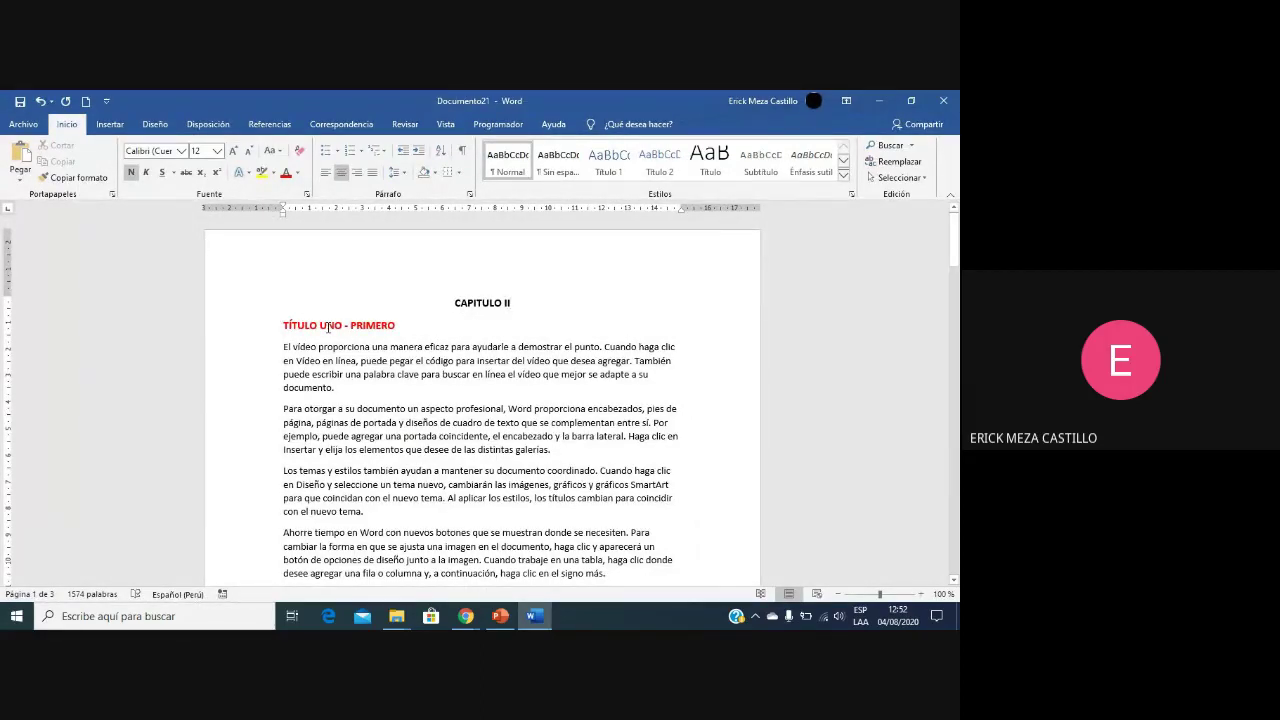
Step: Replace PRIMERO with SEGUNDO in the TÍTULO UNO heading
{"action": "double_click", "coordinate": [384, 325]}
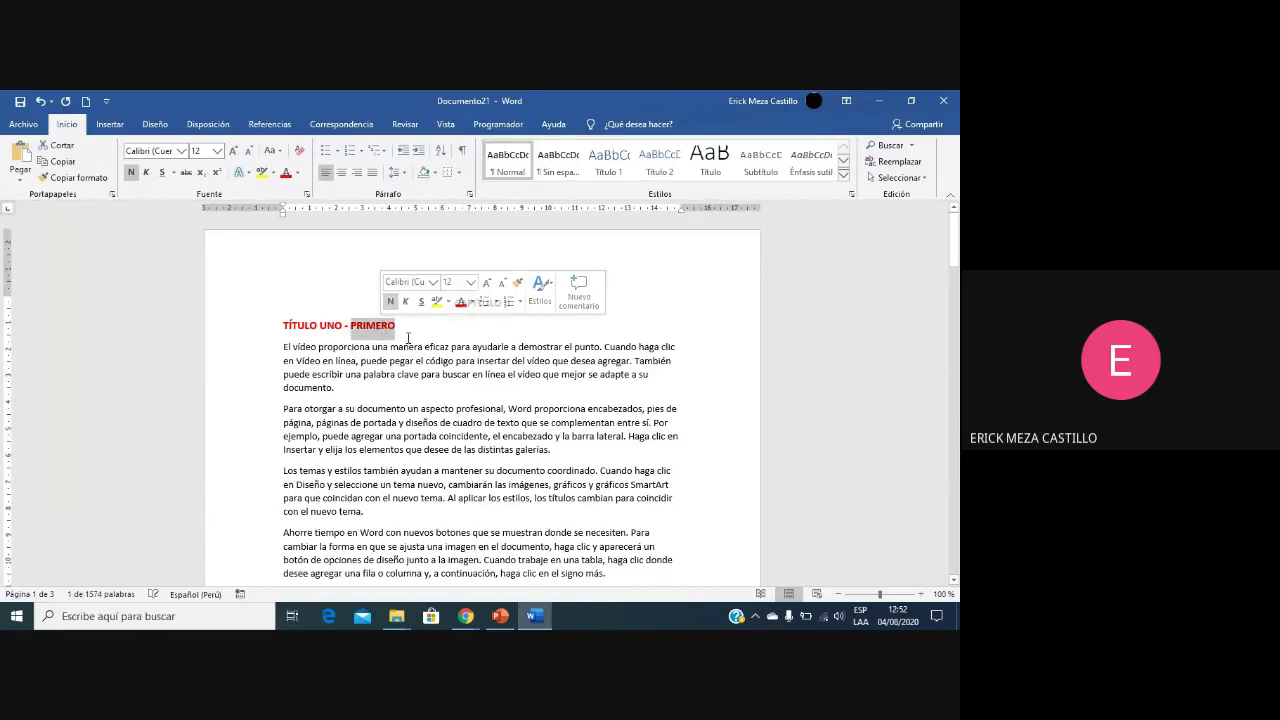
{"action": "type", "text": "SE"}
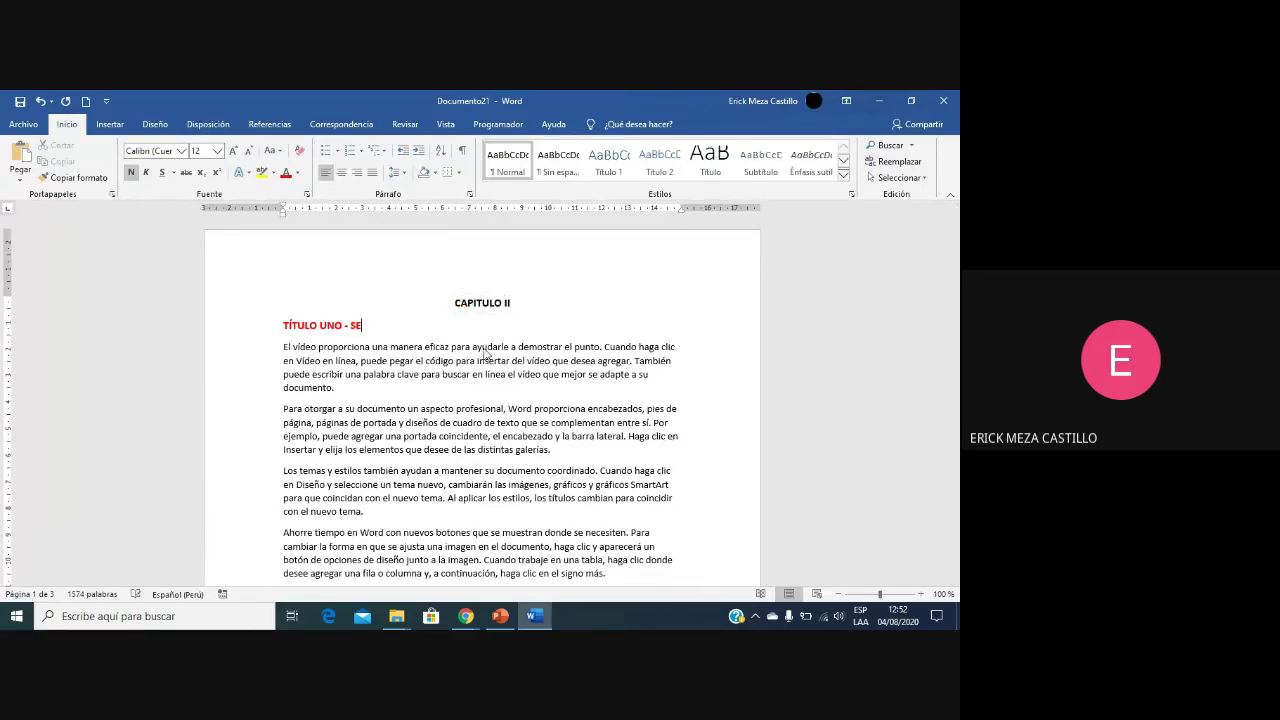
{"action": "type", "text": "GUNDO"}
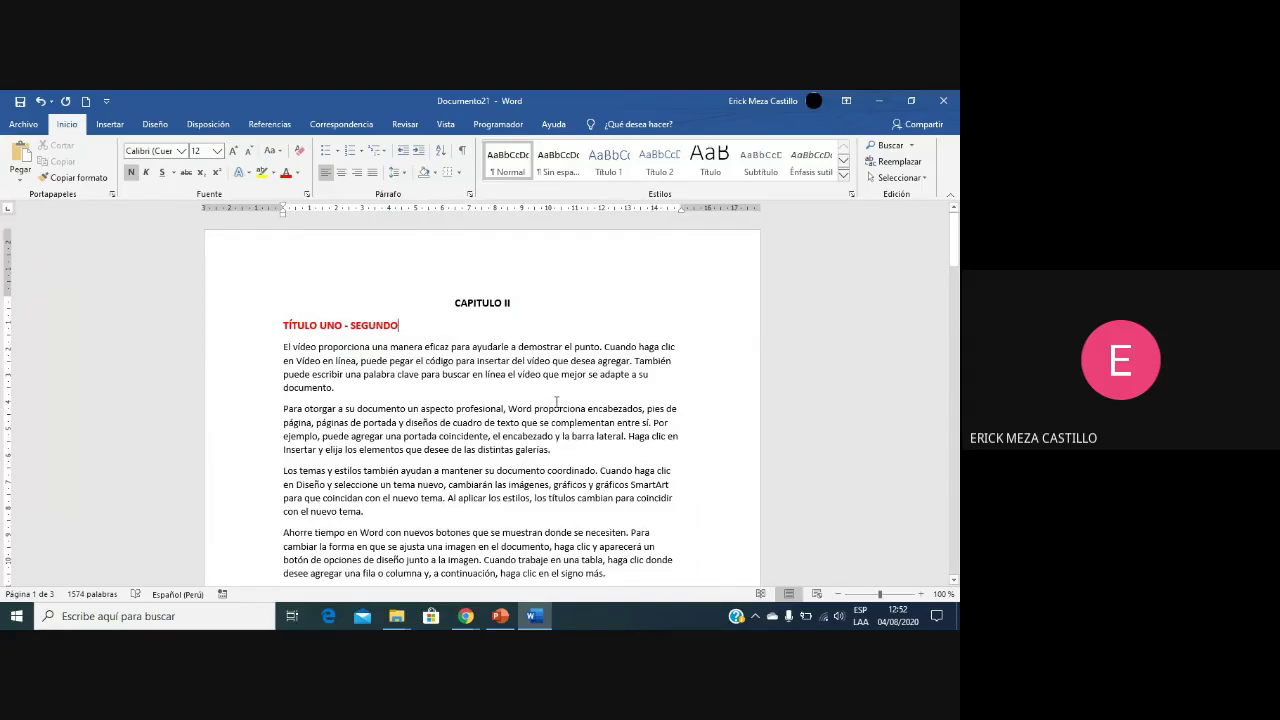
Step: Replace PRIMERO with SEGUNDO in the TÍTULO DOS heading
{"action": "scroll", "coordinate": [556, 402], "scroll_direction": "down", "scroll_amount": 2}
{"action": "scroll", "coordinate": [556, 402], "scroll_direction": "down", "scroll_amount": 2}
{"action": "scroll", "coordinate": [540, 415], "scroll_direction": "up", "scroll_amount": 4}
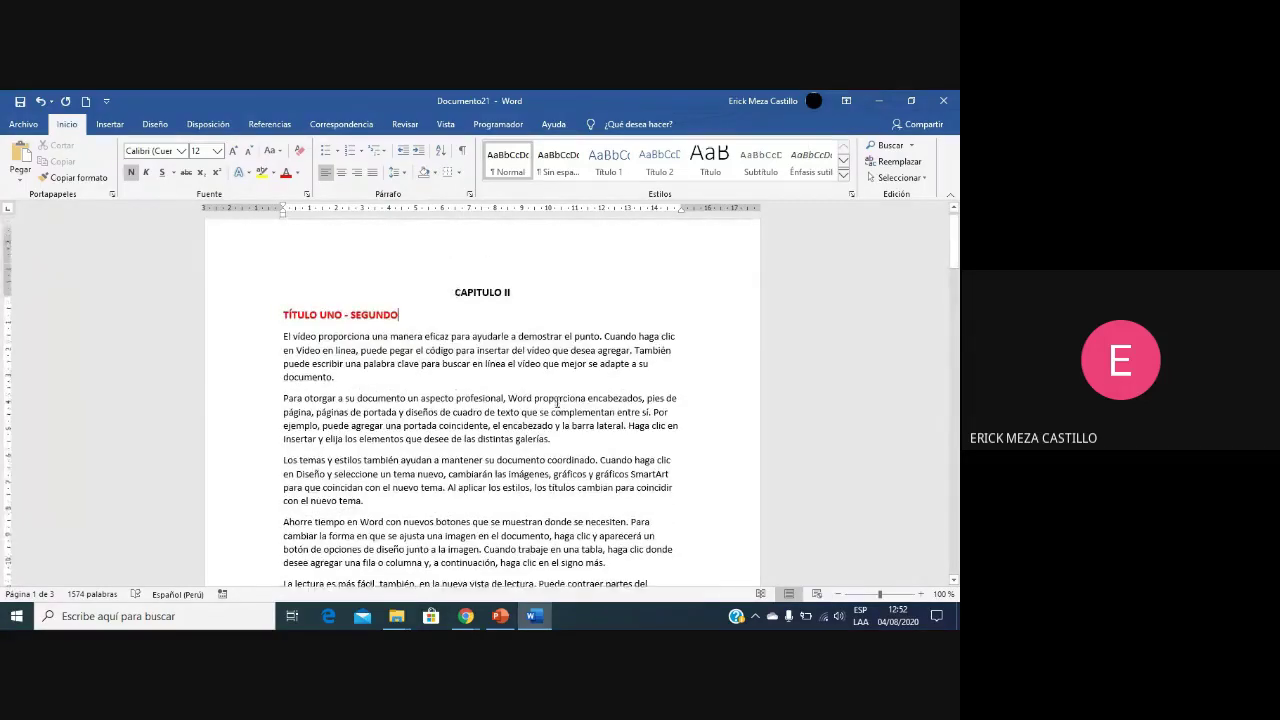
{"action": "scroll", "coordinate": [525, 425], "scroll_direction": "down", "scroll_amount": 5}
{"action": "scroll", "coordinate": [516, 431], "scroll_direction": "down", "scroll_amount": 6}
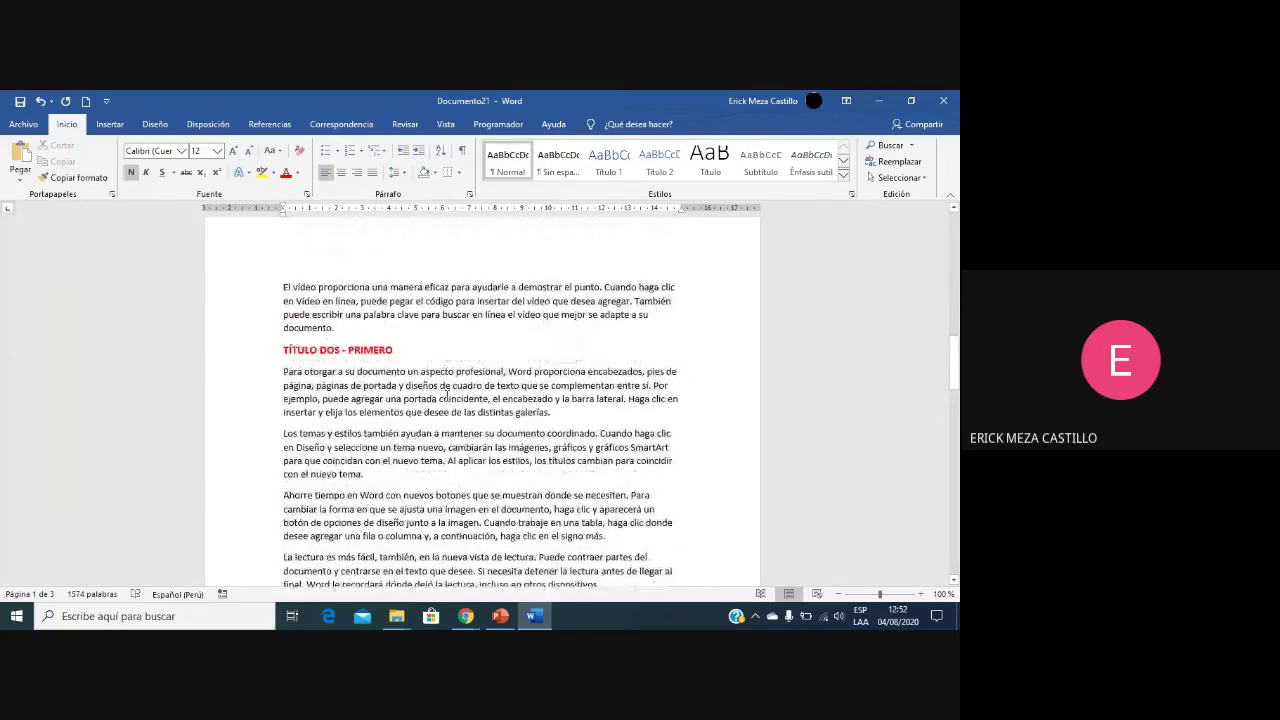
{"action": "double_click", "coordinate": [378, 356]}
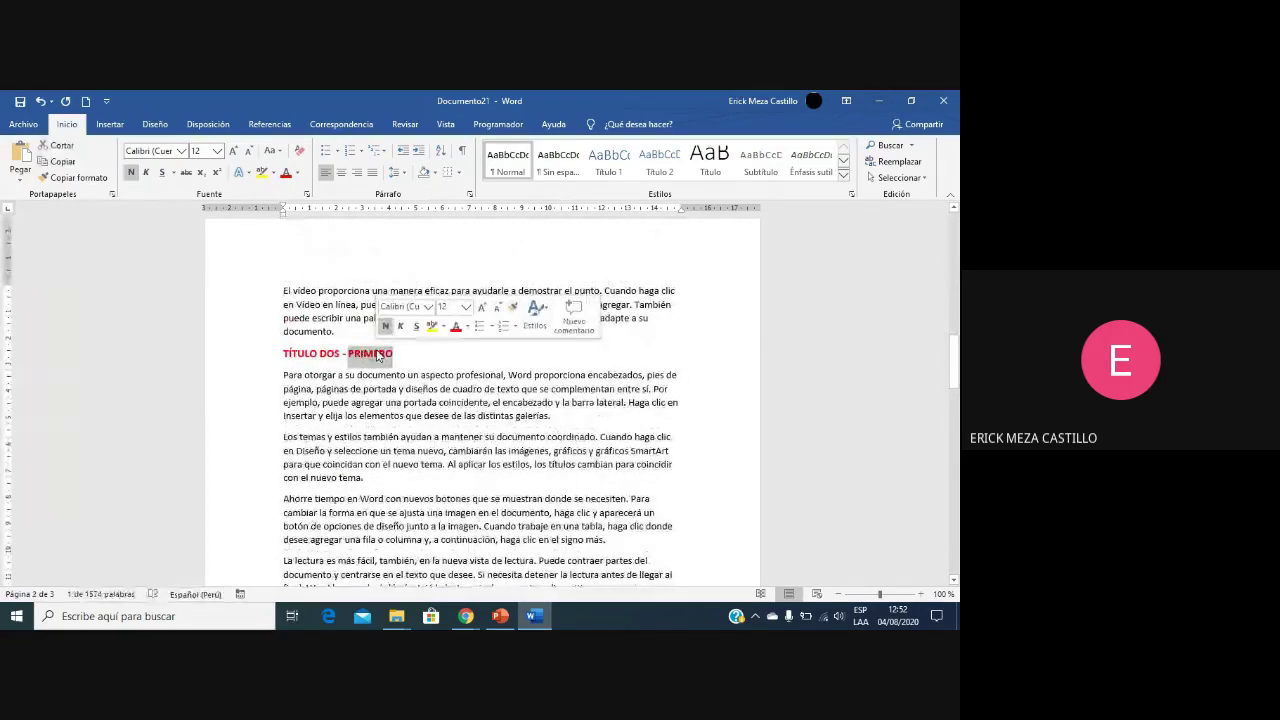
{"action": "type", "text": "SEGUND"}
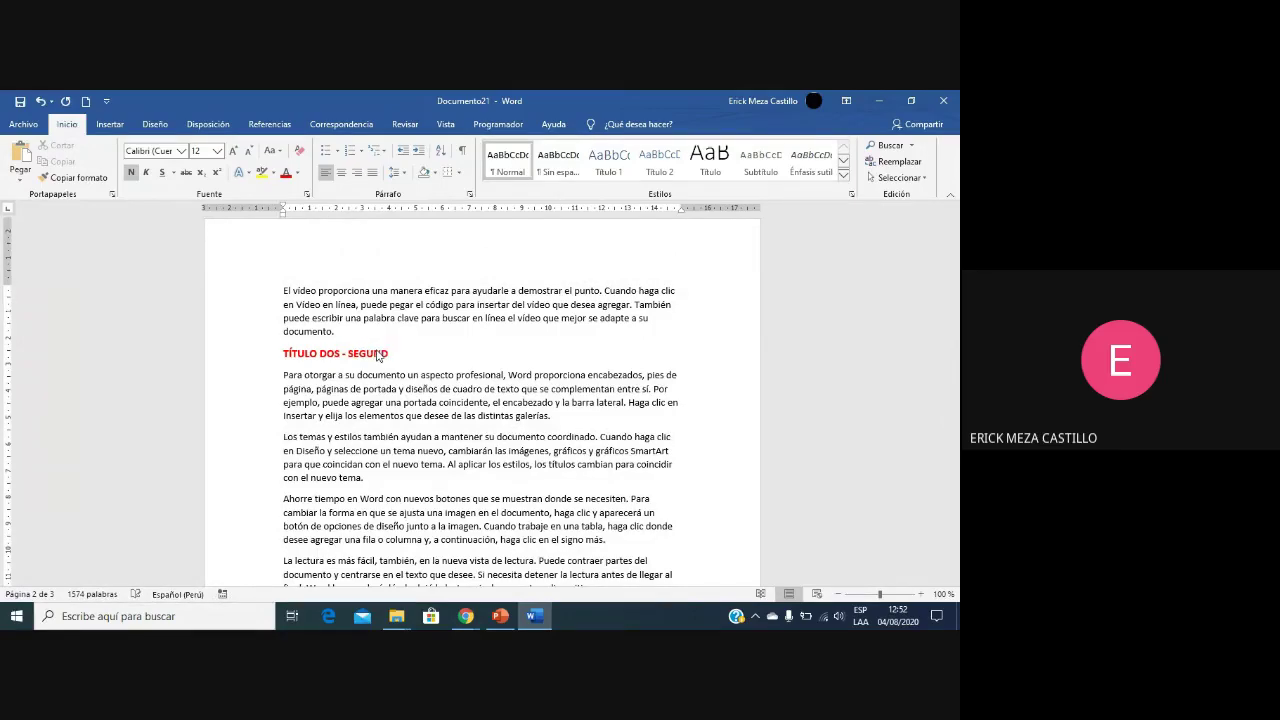
Step: Replace PRIMERO with SEGUNDO in the TÍTULO TRES heading
{"action": "middle_click", "coordinate": [380, 356]}
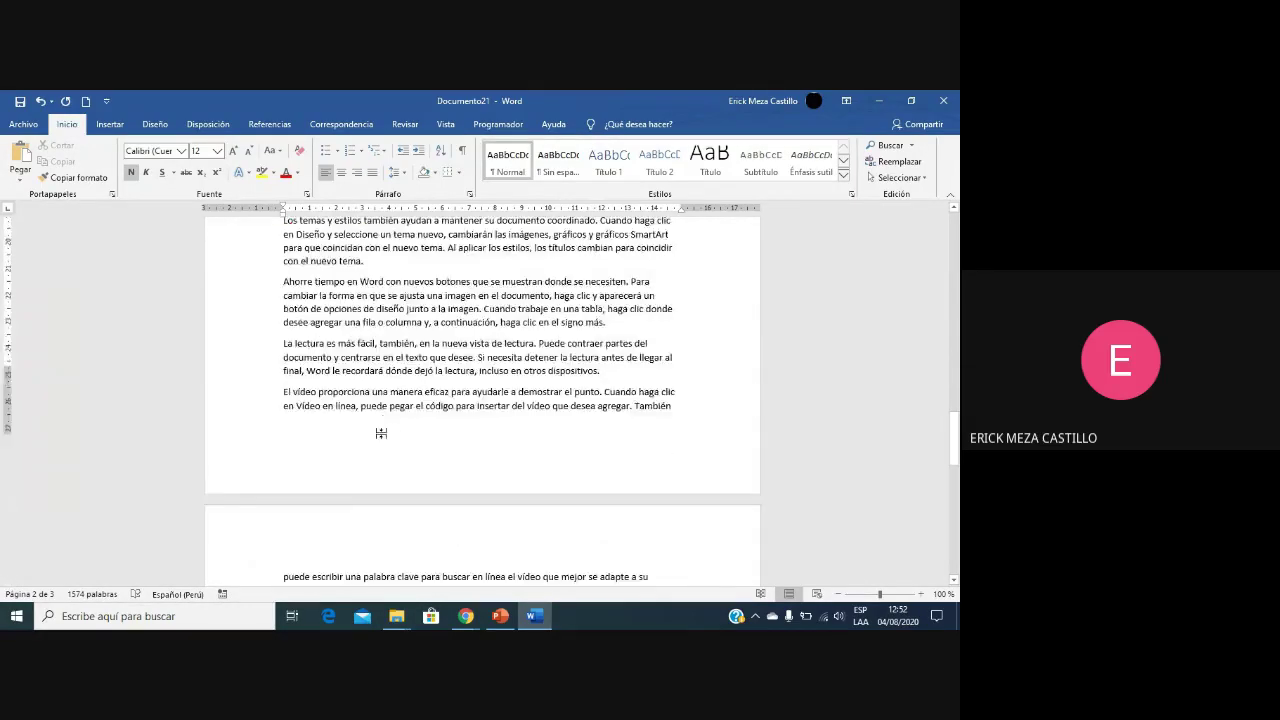
{"action": "scroll", "coordinate": [381, 433], "scroll_direction": "up", "scroll_amount": 3}
{"action": "double_click", "coordinate": [383, 311]}
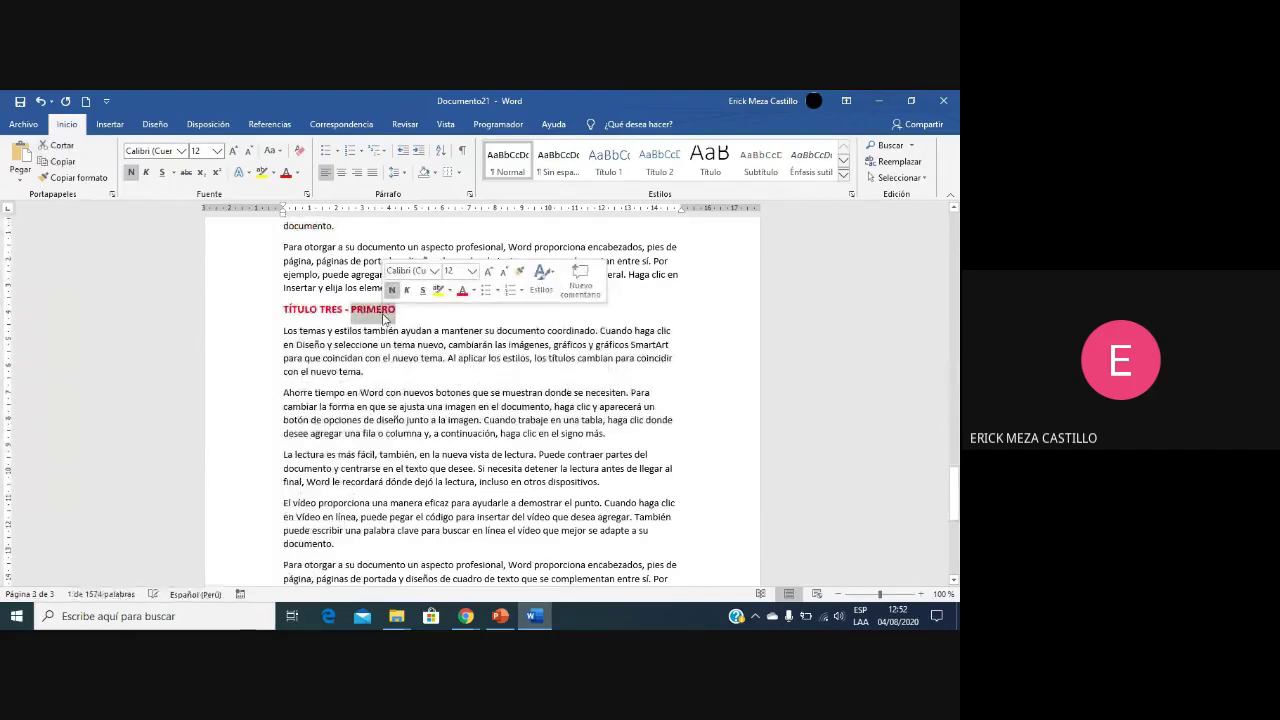
{"action": "type", "text": "SEGU"}
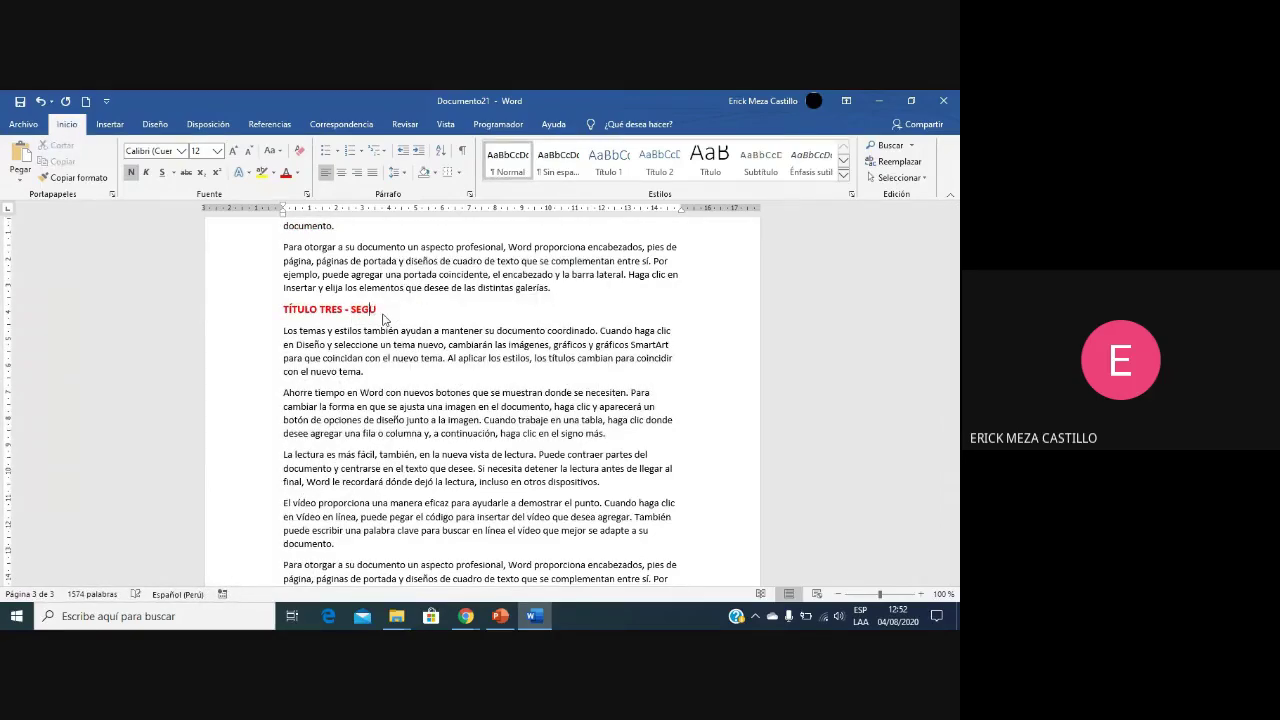
{"action": "type", "text": "NDO"}
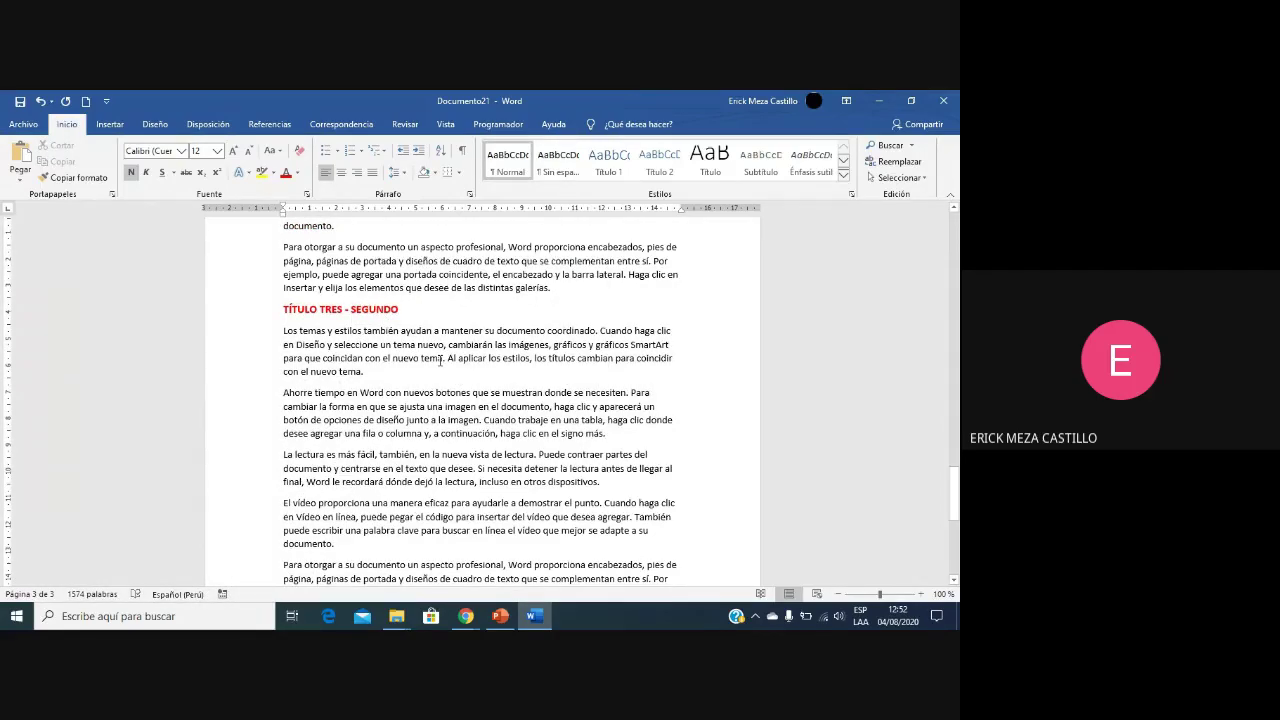
{"action": "scroll", "coordinate": [441, 361], "scroll_direction": "up", "scroll_amount": 3}
Step: Save the document as Segundo in the MAESTRO PRINCIPAL folder
{"action": "left_click", "coordinate": [20, 101]}
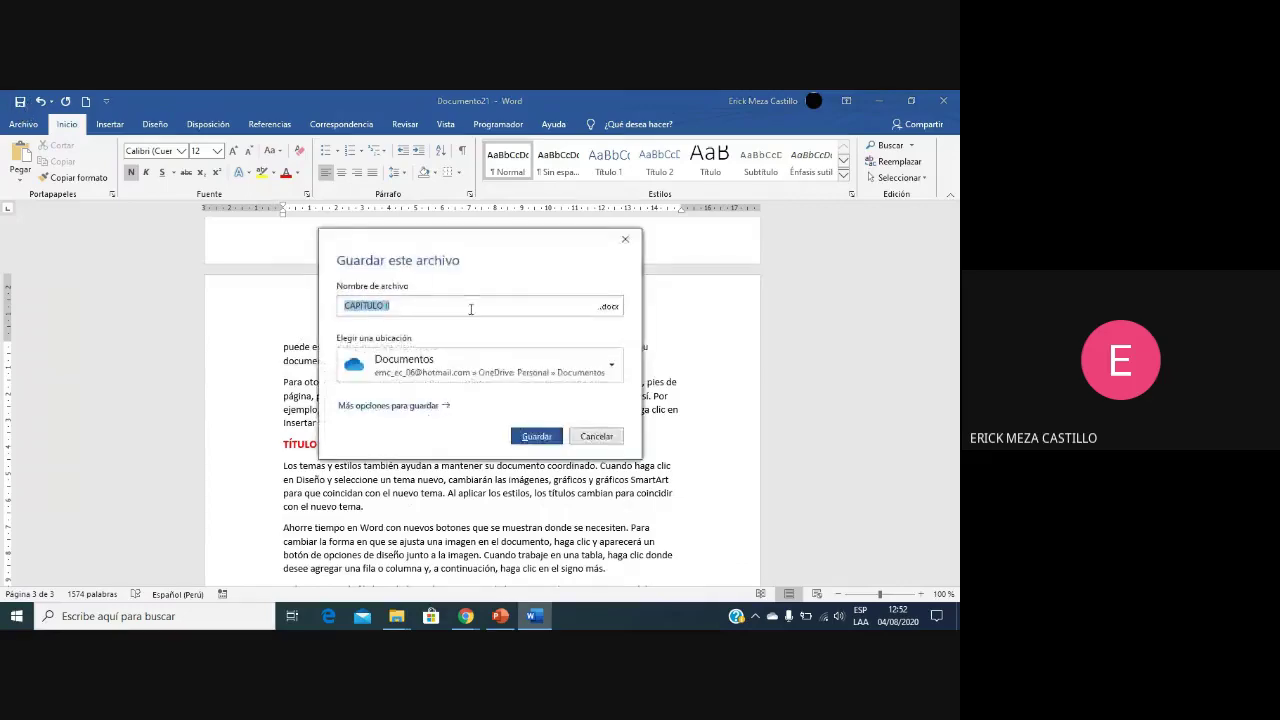
{"action": "left_click", "coordinate": [593, 434]}
{"action": "left_click", "coordinate": [24, 124]}
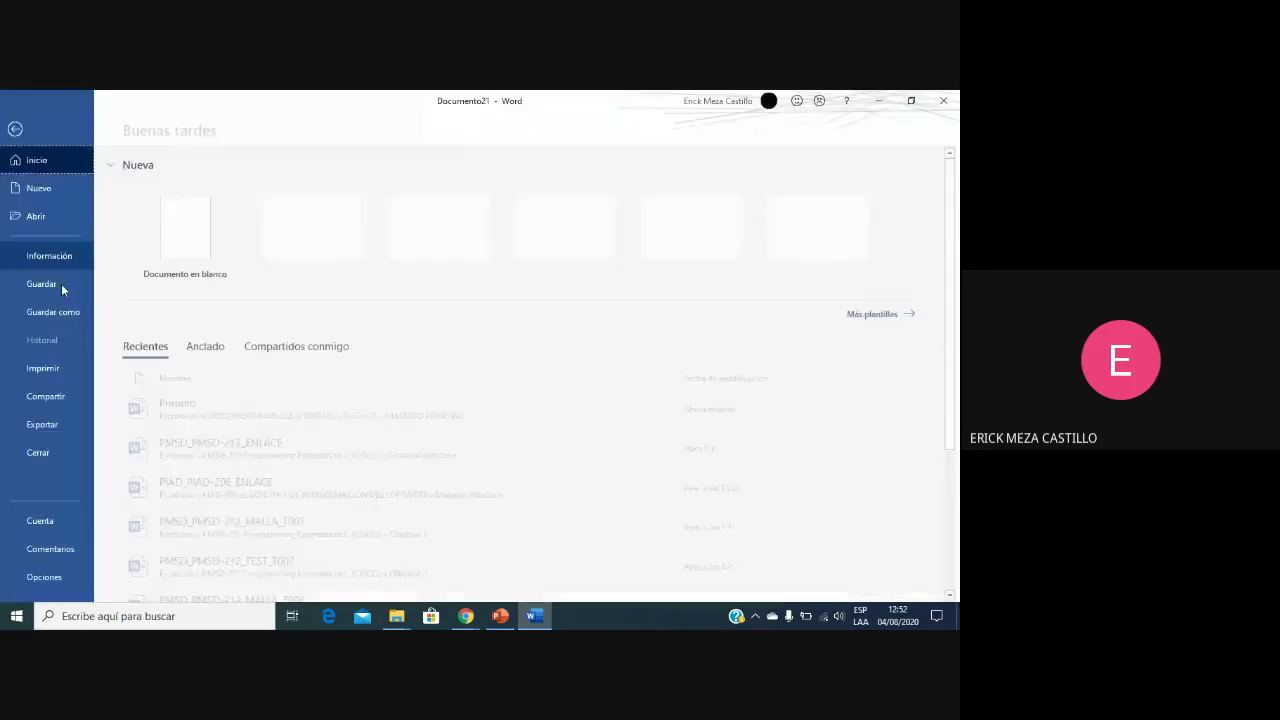
{"action": "left_click", "coordinate": [57, 311]}
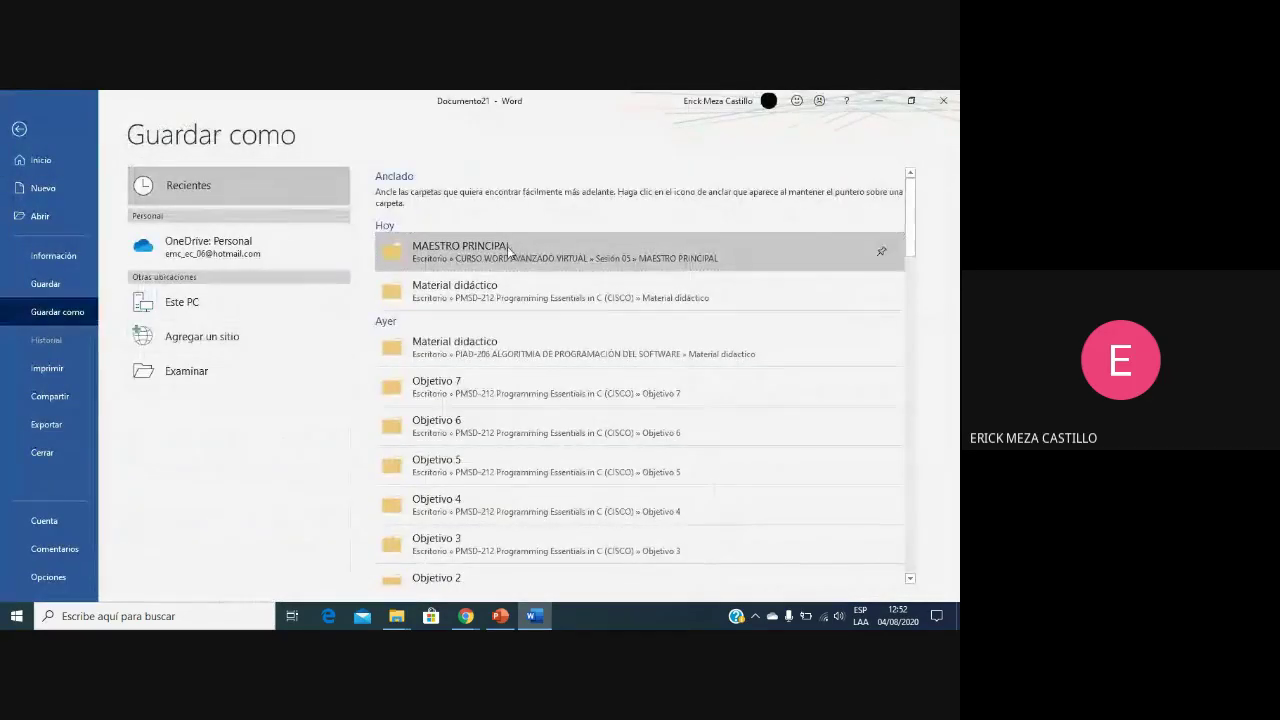
{"action": "left_click", "coordinate": [500, 250]}
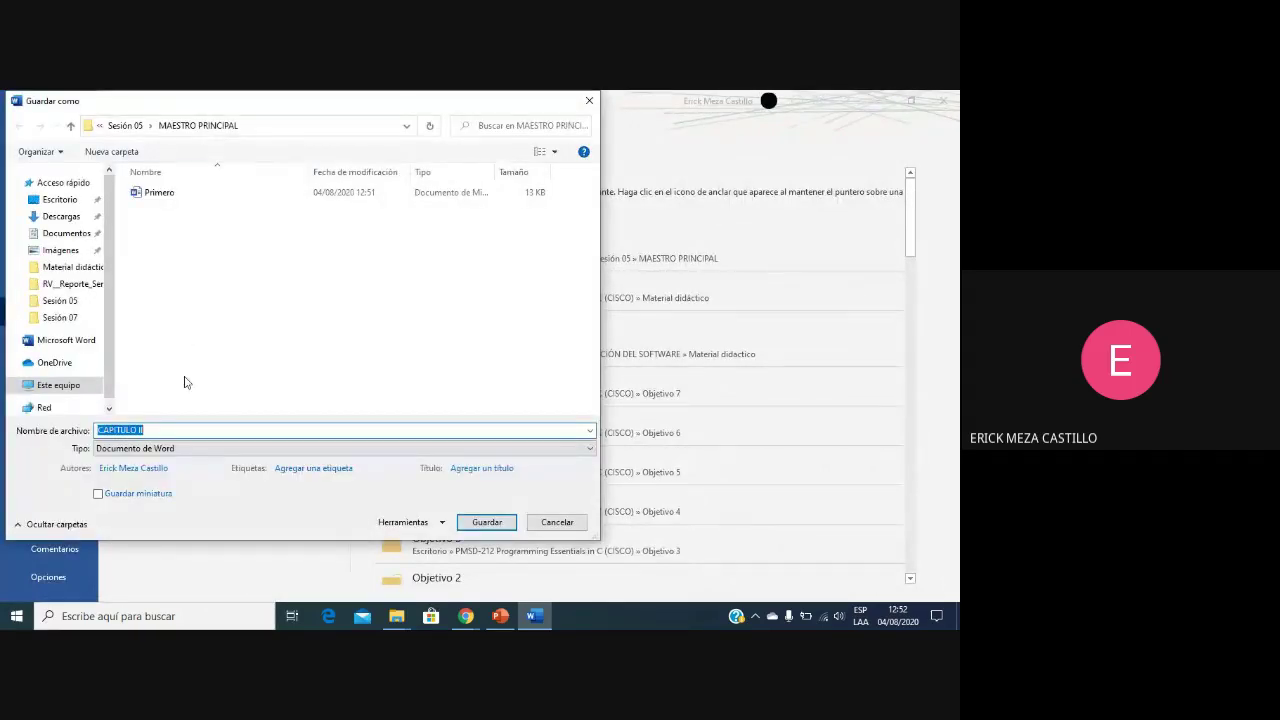
{"action": "type", "text": "egu"}
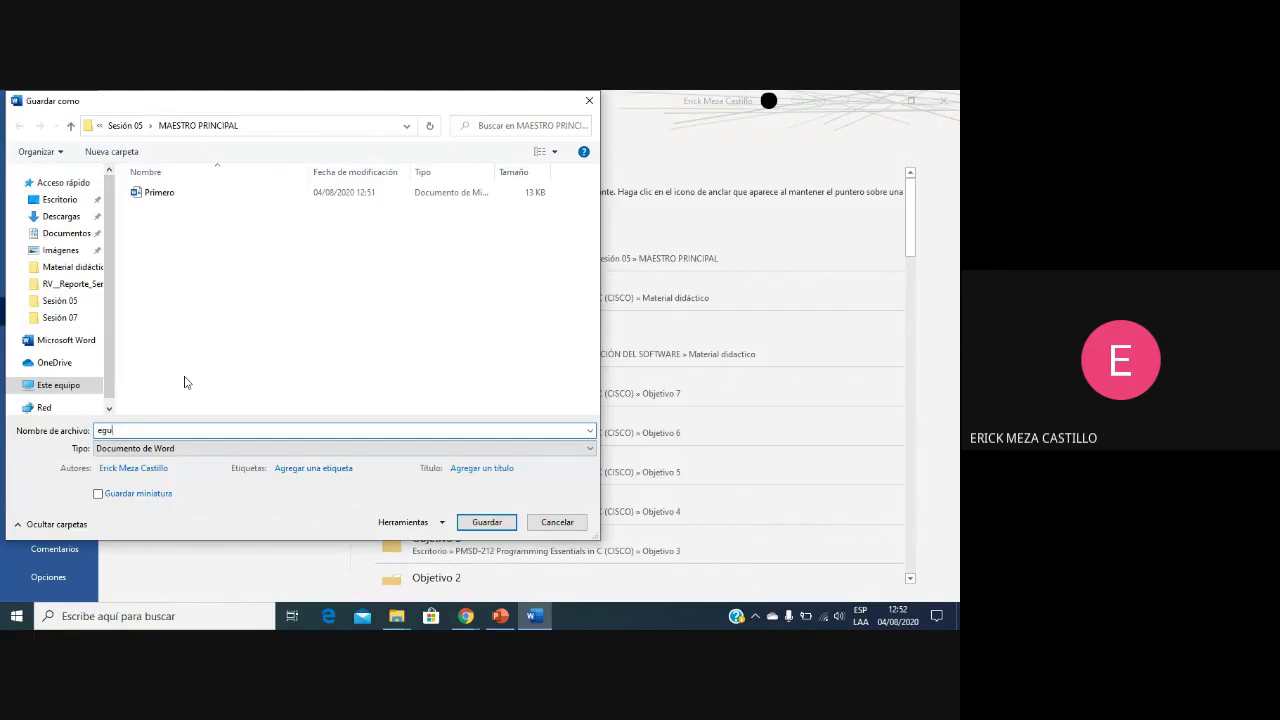
{"action": "key", "text": "BackSpace"}
{"action": "key", "text": "BackSpace"}
{"action": "key", "text": "BackSpace"}
{"action": "left_click", "coordinate": [99, 430]}
{"action": "type", "text": "S"}
{"action": "left_click", "coordinate": [489, 525]}
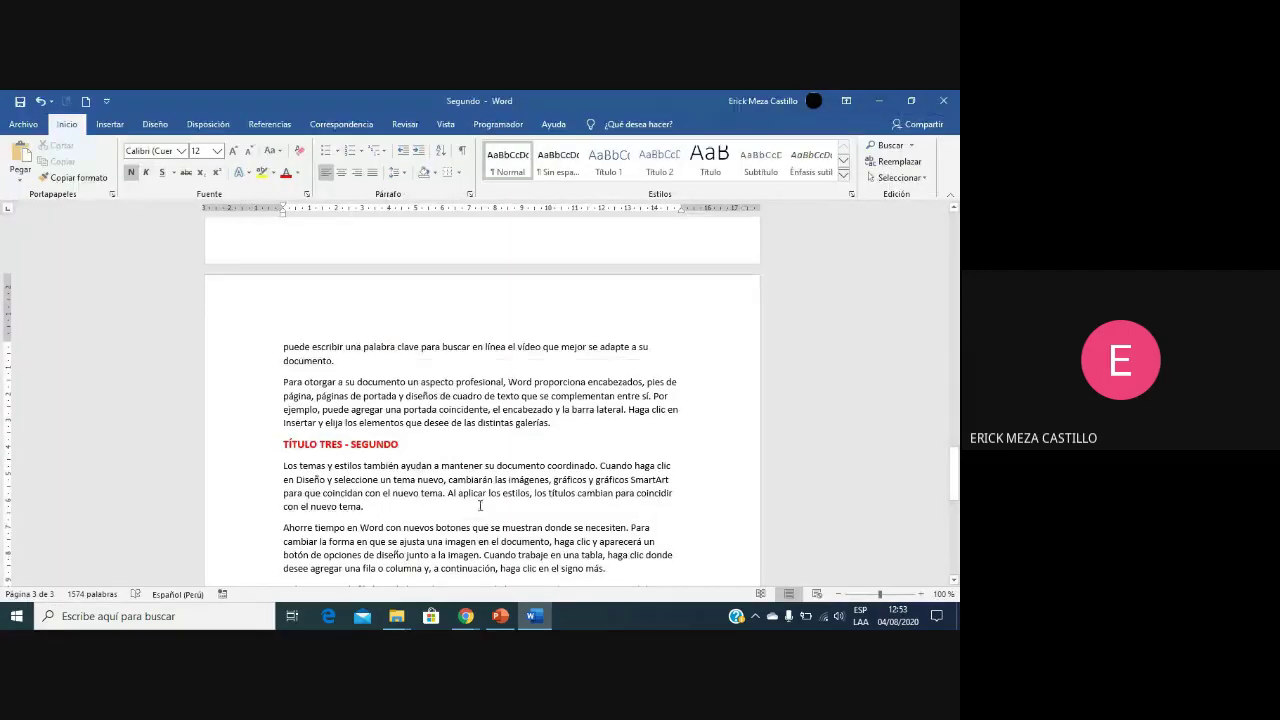
Step: Change the font color of the TÍTULO UNO - SEGUNDO heading to the standard blue
{"action": "scroll", "coordinate": [458, 440], "scroll_direction": "up", "scroll_amount": 3}
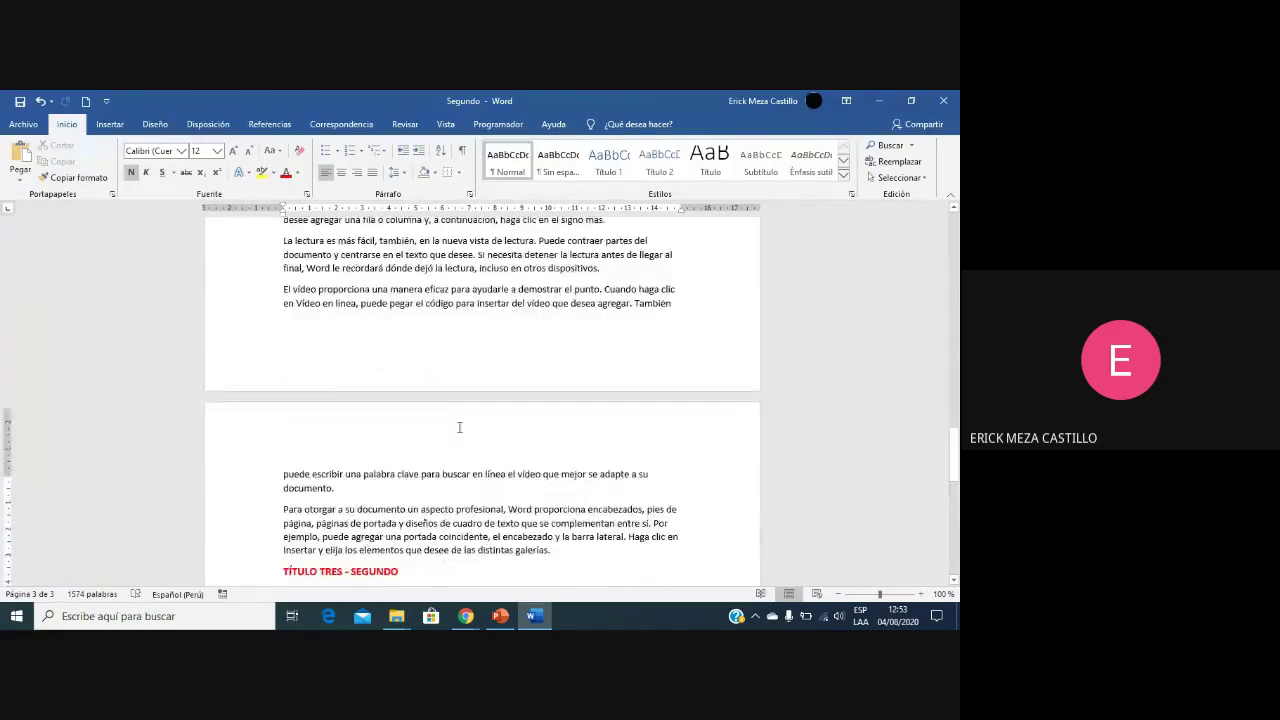
{"action": "scroll", "coordinate": [465, 420], "scroll_direction": "down", "scroll_amount": 5}
{"action": "scroll", "coordinate": [472, 408], "scroll_direction": "down", "scroll_amount": 10}
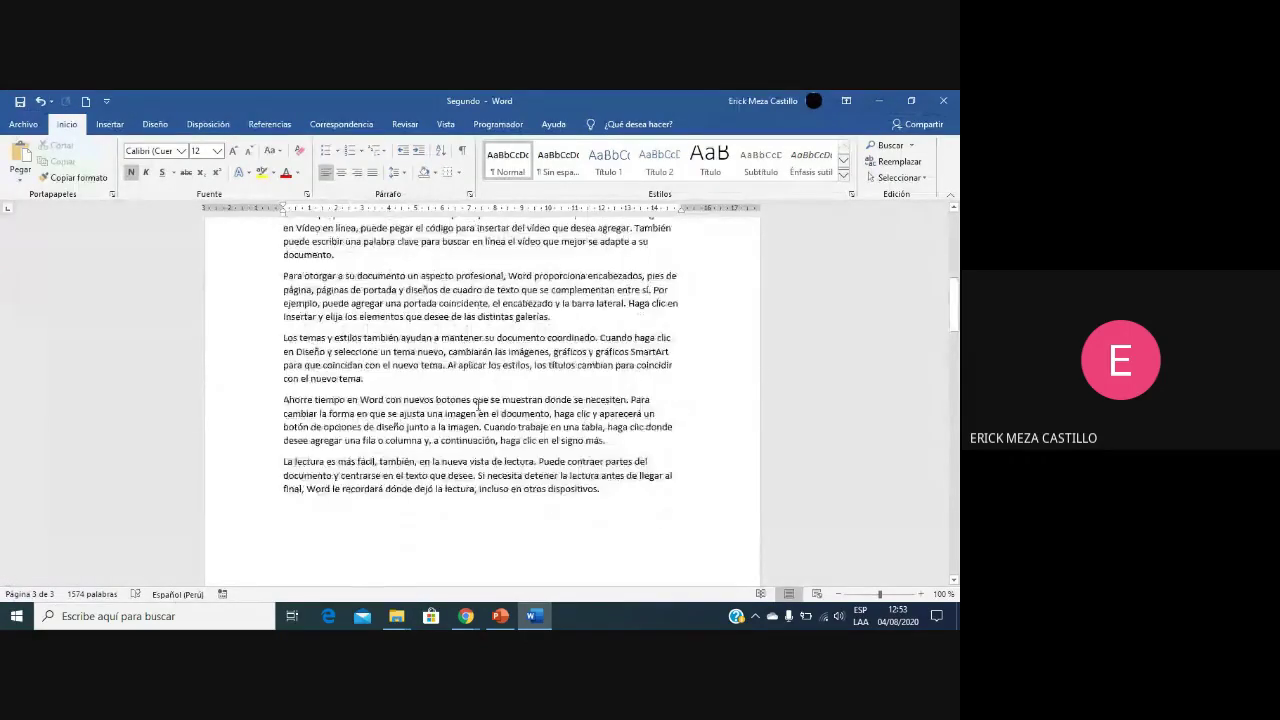
{"action": "scroll", "coordinate": [478, 404], "scroll_direction": "up", "scroll_amount": 3}
{"action": "left_click", "coordinate": [234, 326]}
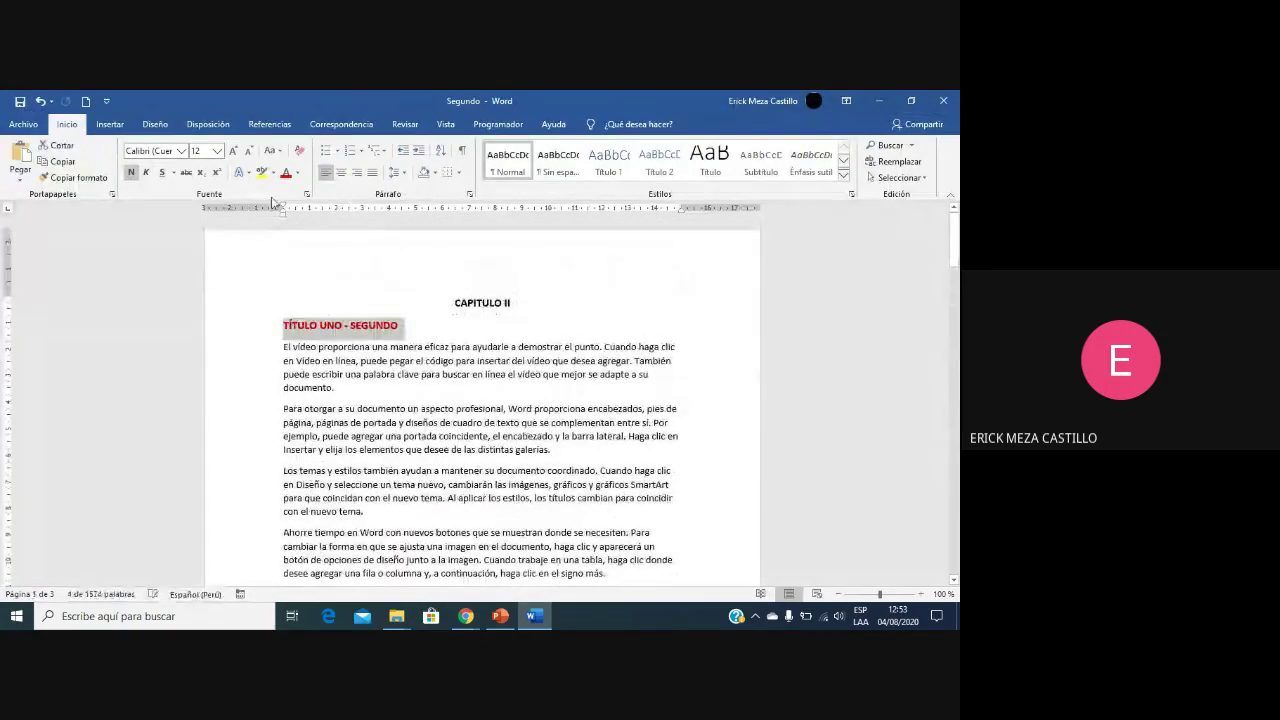
{"action": "left_click", "coordinate": [297, 173]}
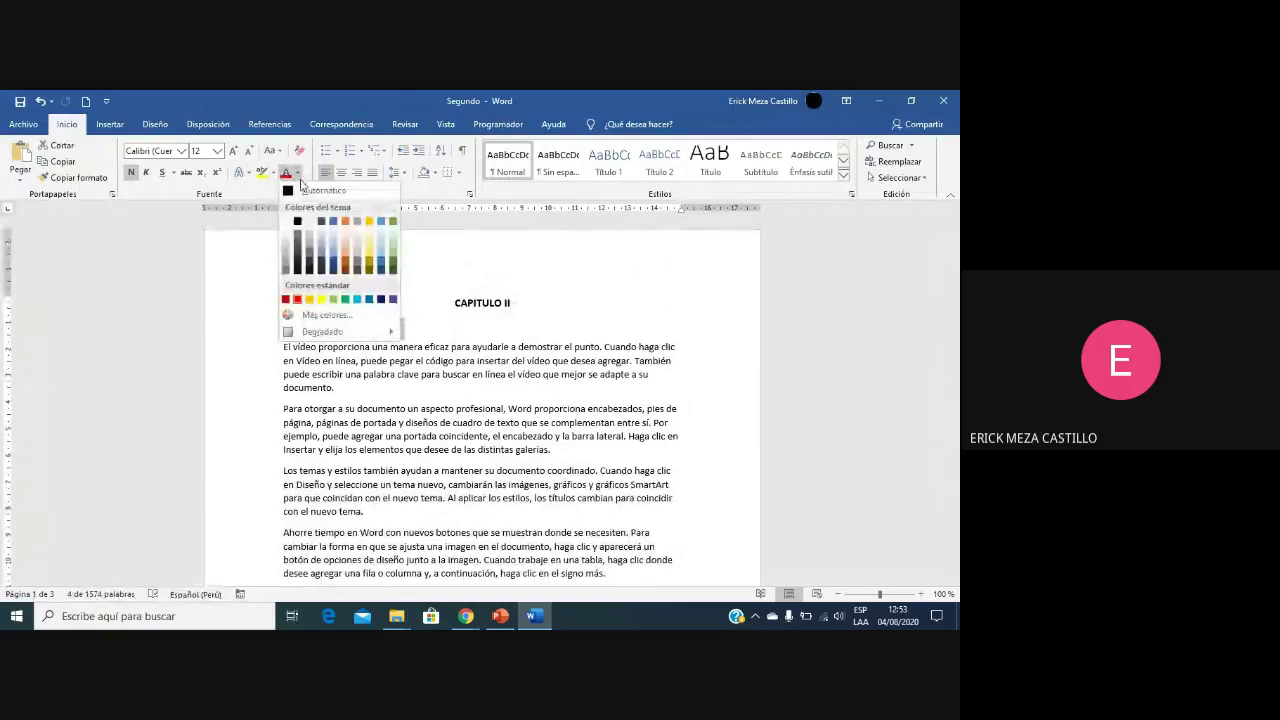
{"action": "left_click", "coordinate": [368, 300]}
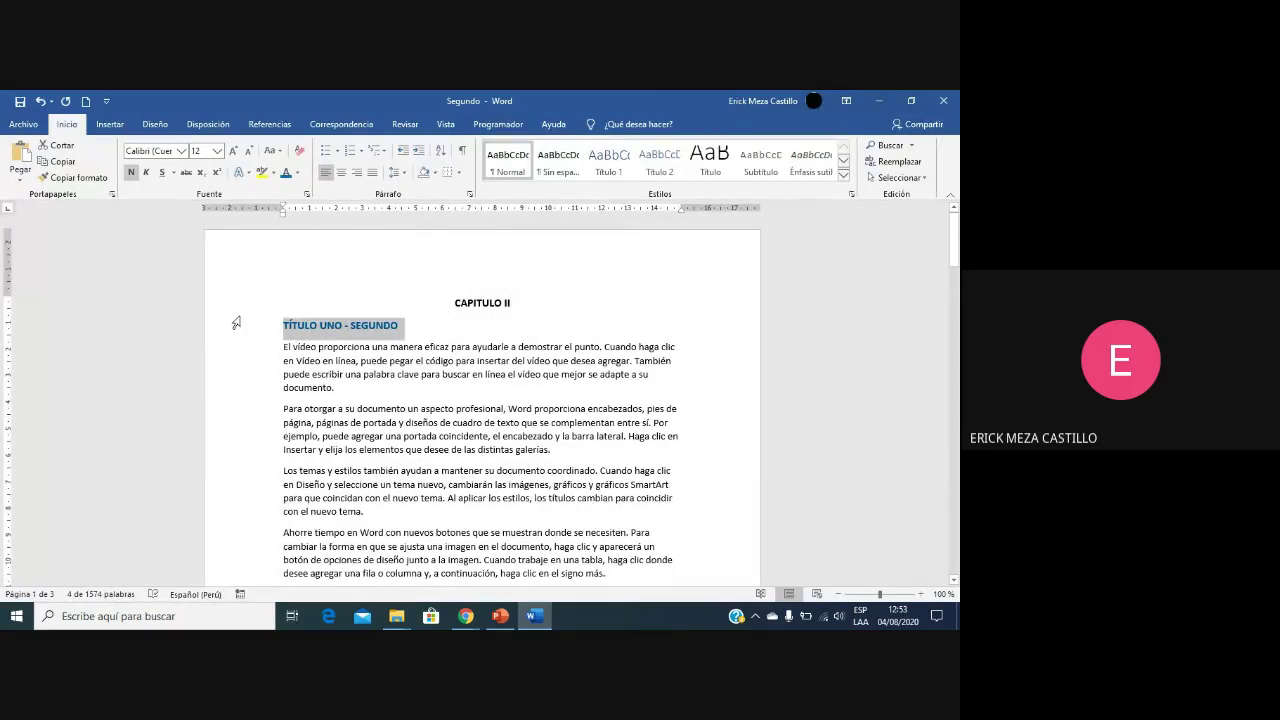
Step: Copy the blue formatting of the TÍTULO UNO heading to the TÍTULO DOS and TÍTULO TRES headings
{"action": "left_click", "coordinate": [92, 182]}
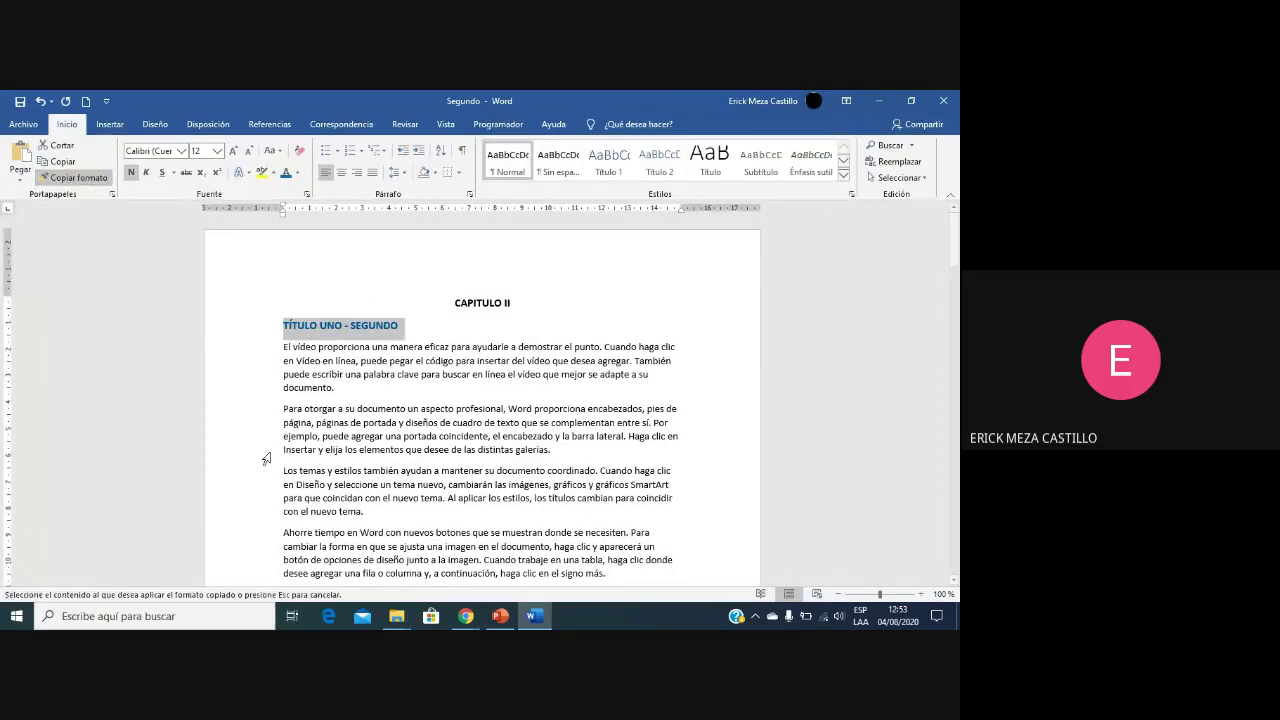
{"action": "scroll", "coordinate": [340, 513], "scroll_direction": "down", "scroll_amount": 5}
{"action": "scroll", "coordinate": [362, 513], "scroll_direction": "down", "scroll_amount": 6}
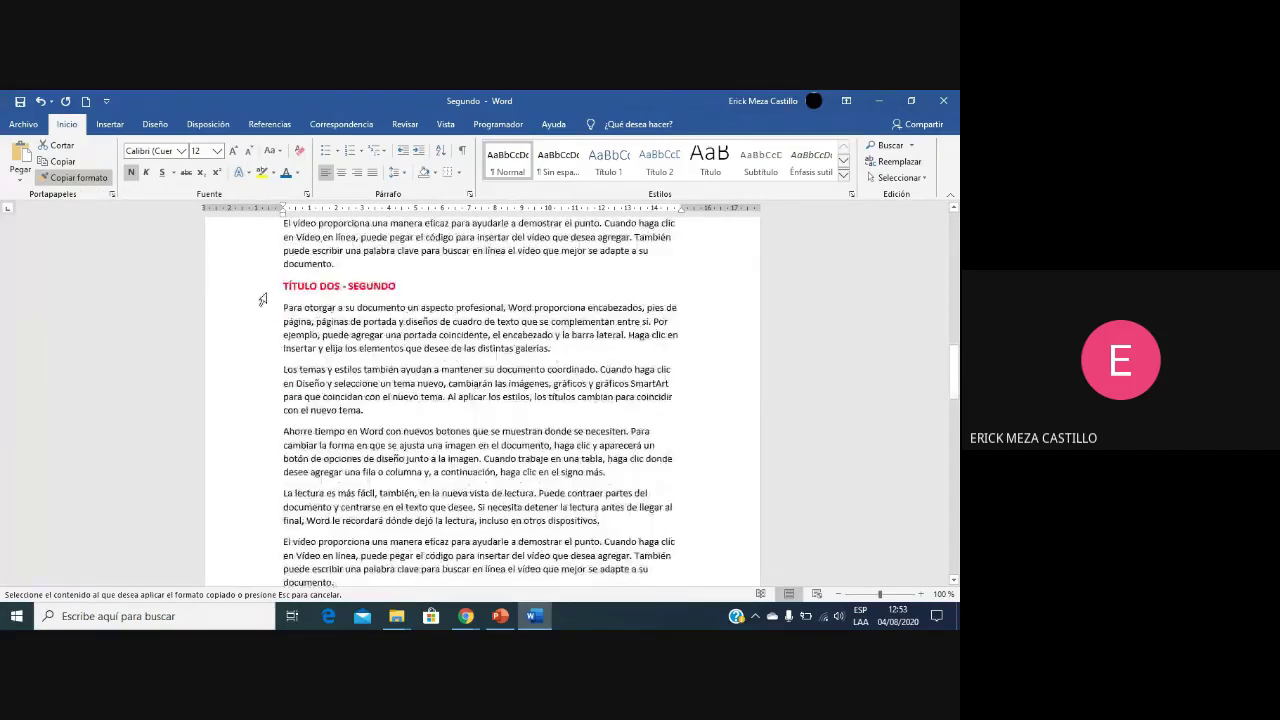
{"action": "left_click", "coordinate": [263, 294]}
{"action": "scroll", "coordinate": [322, 477], "scroll_direction": "down", "scroll_amount": 2}
{"action": "scroll", "coordinate": [323, 478], "scroll_direction": "down", "scroll_amount": 9}
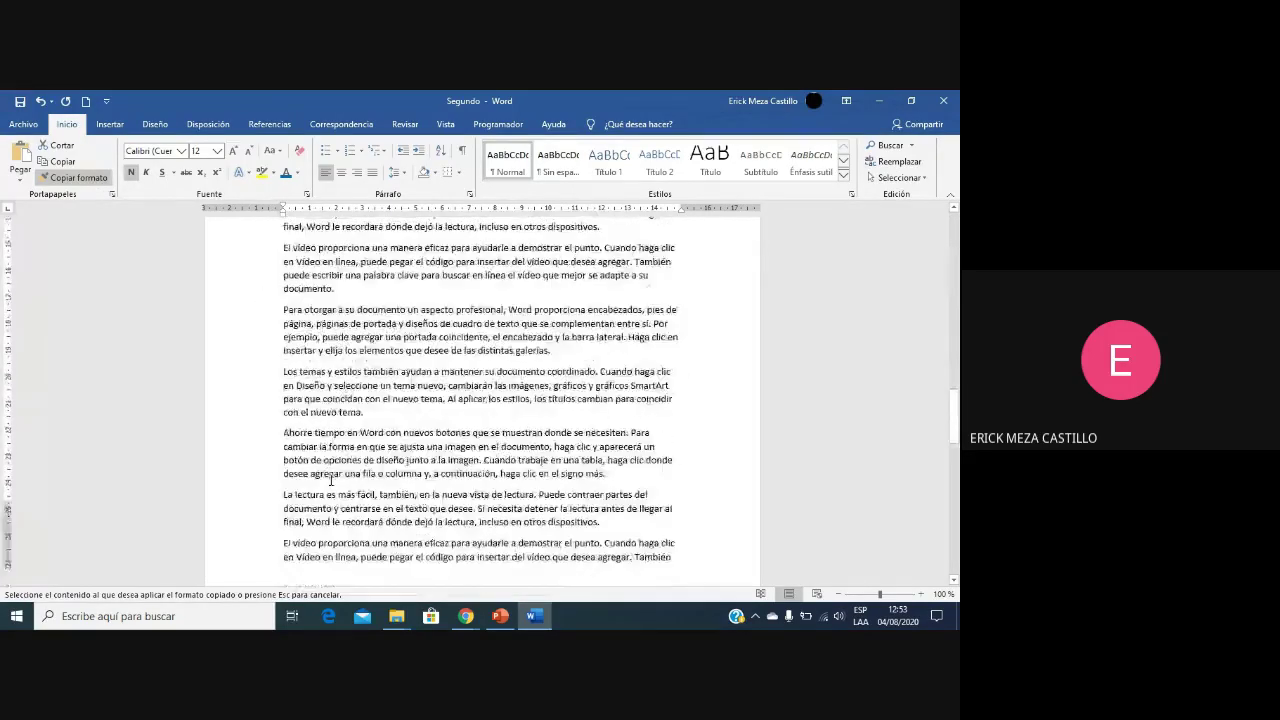
{"action": "left_click", "coordinate": [263, 477]}
{"action": "scroll", "coordinate": [263, 450], "scroll_direction": "down", "scroll_amount": 1}
{"action": "left_click", "coordinate": [260, 423]}
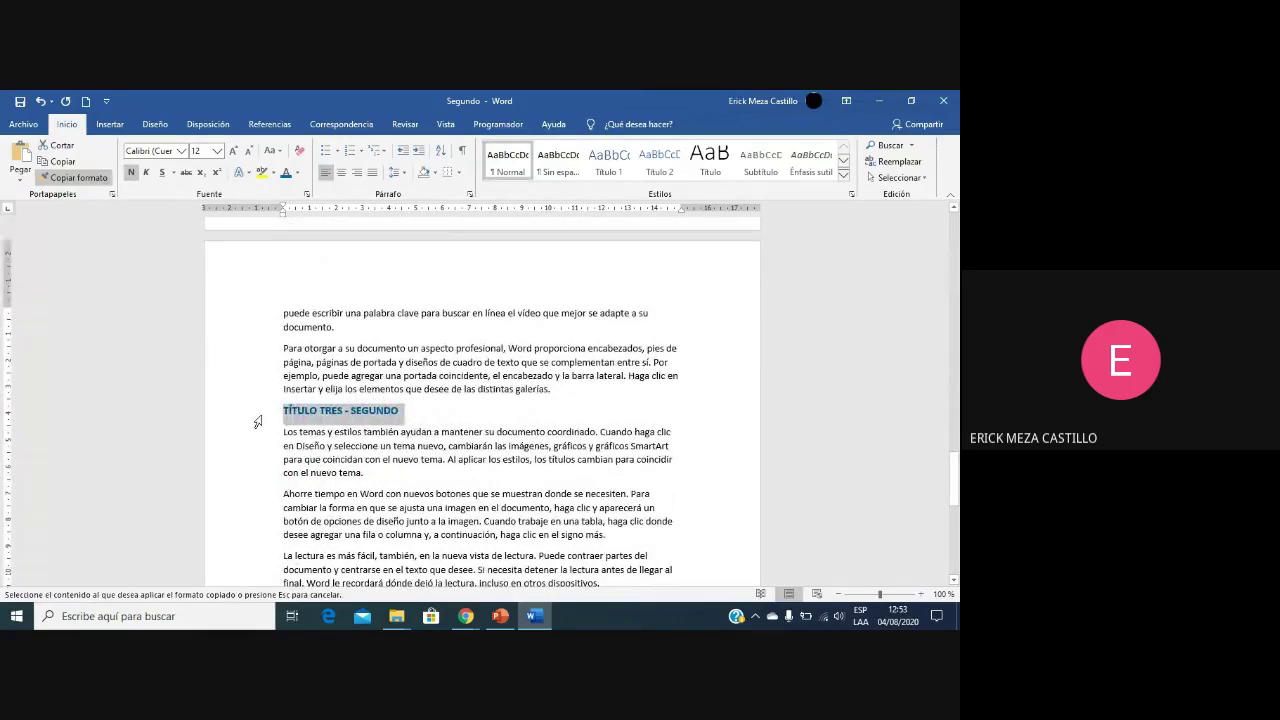
{"action": "key", "text": "Escape"}
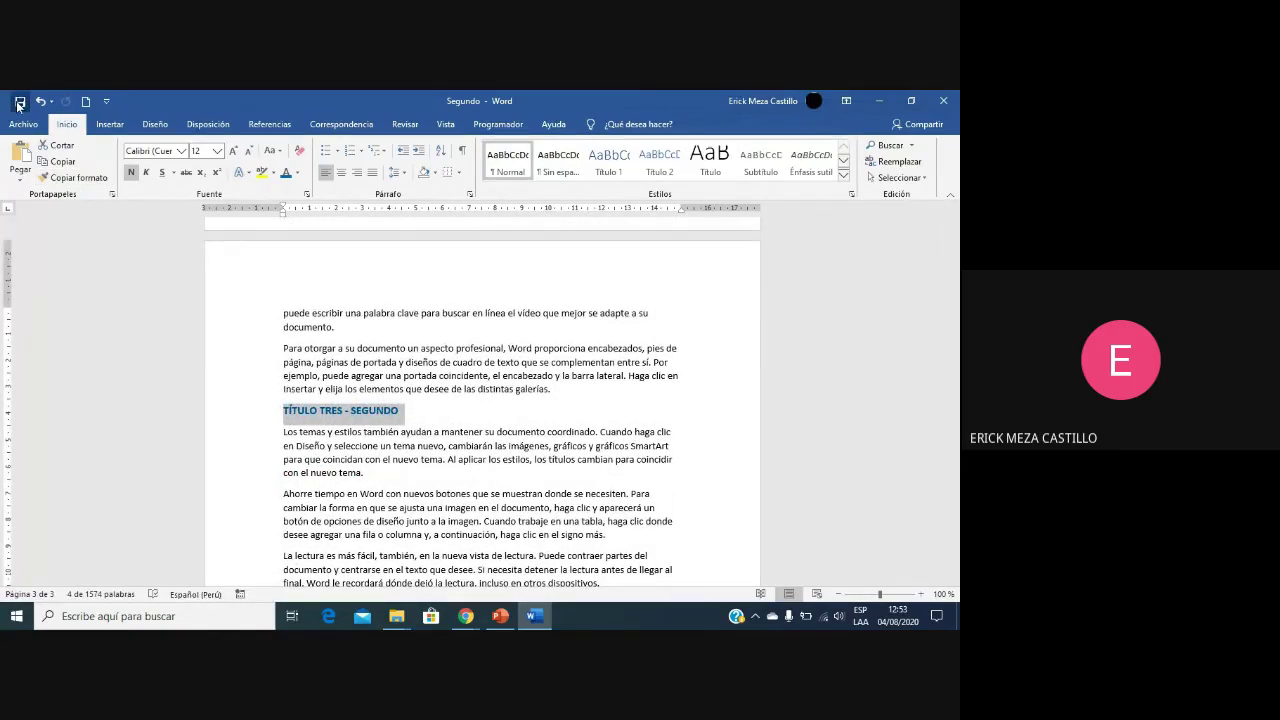
Step: Copy the entire content of the Segundo document into a new blank document and return to its beginning
{"action": "left_click", "coordinate": [524, 388]}
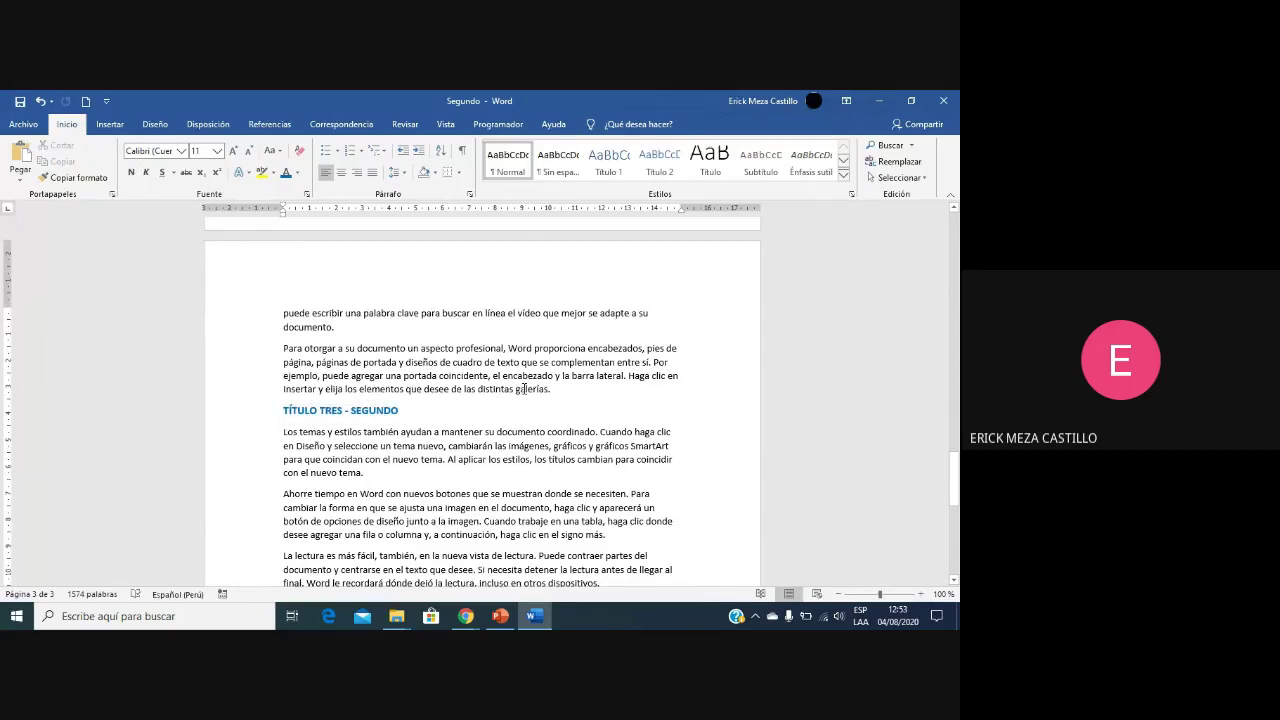
{"action": "key", "text": "ctrl+a"}
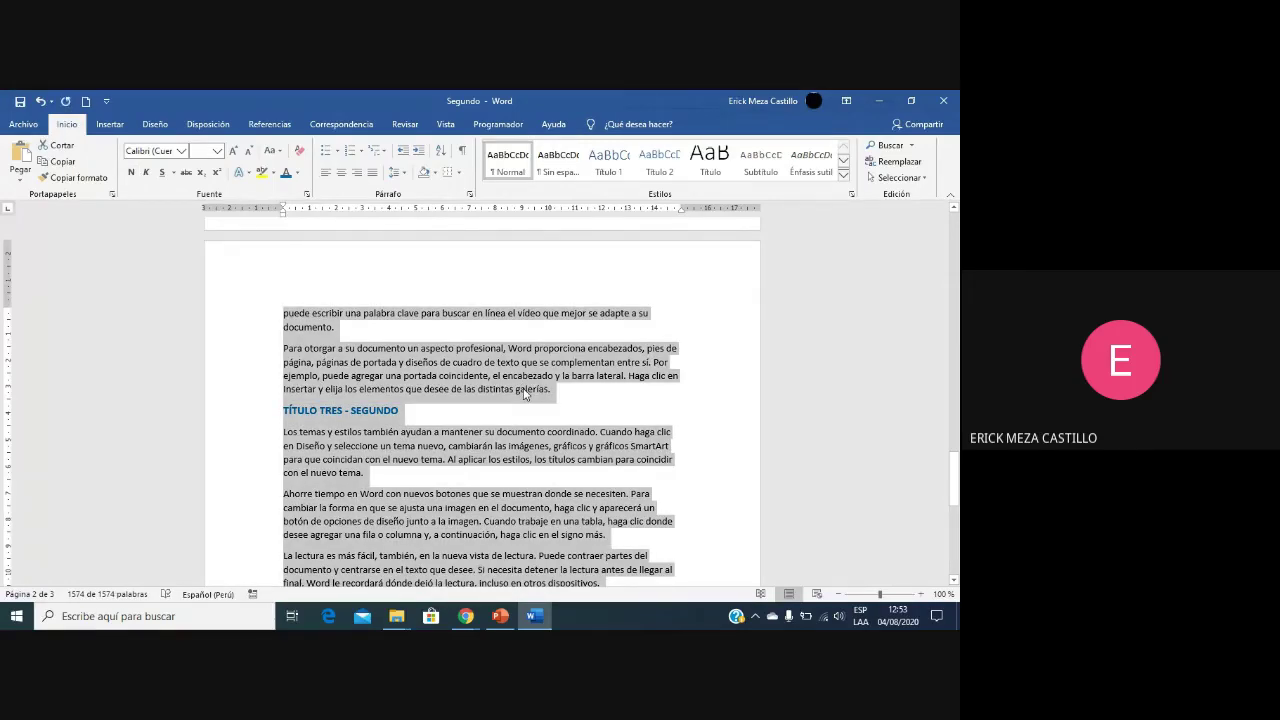
{"action": "left_click", "coordinate": [86, 101]}
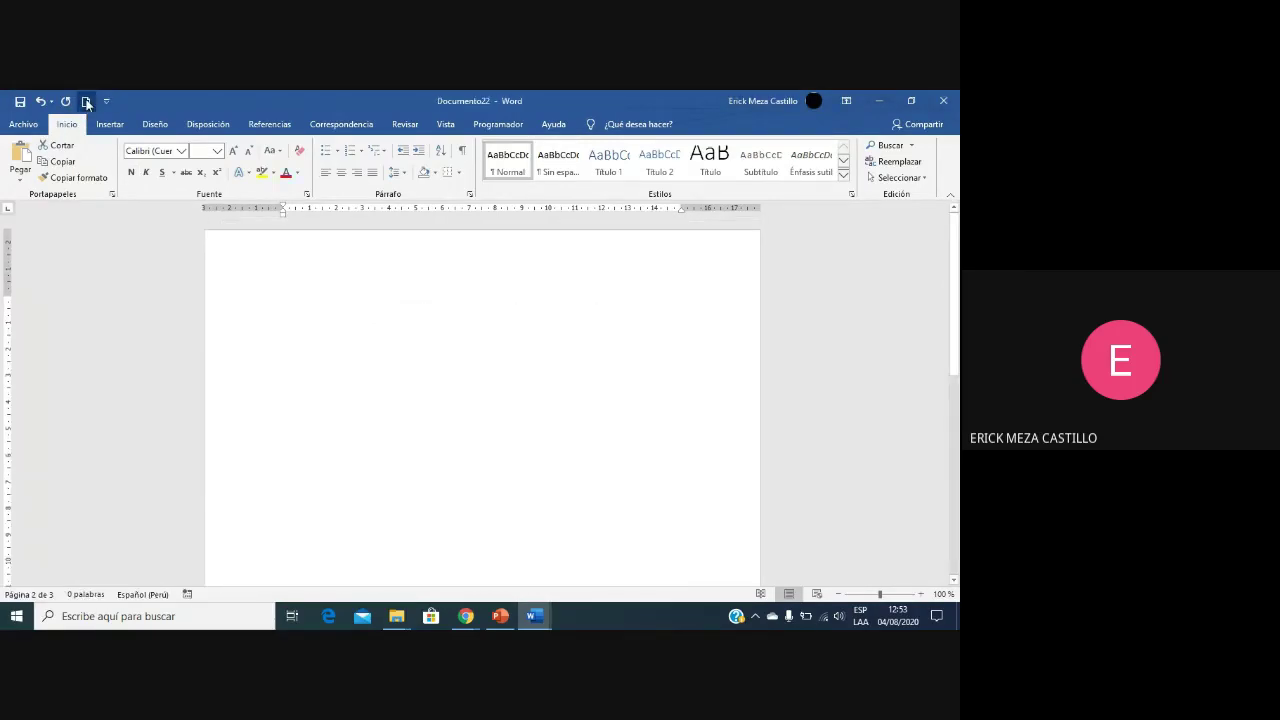
{"action": "key", "text": "ctrl+v"}
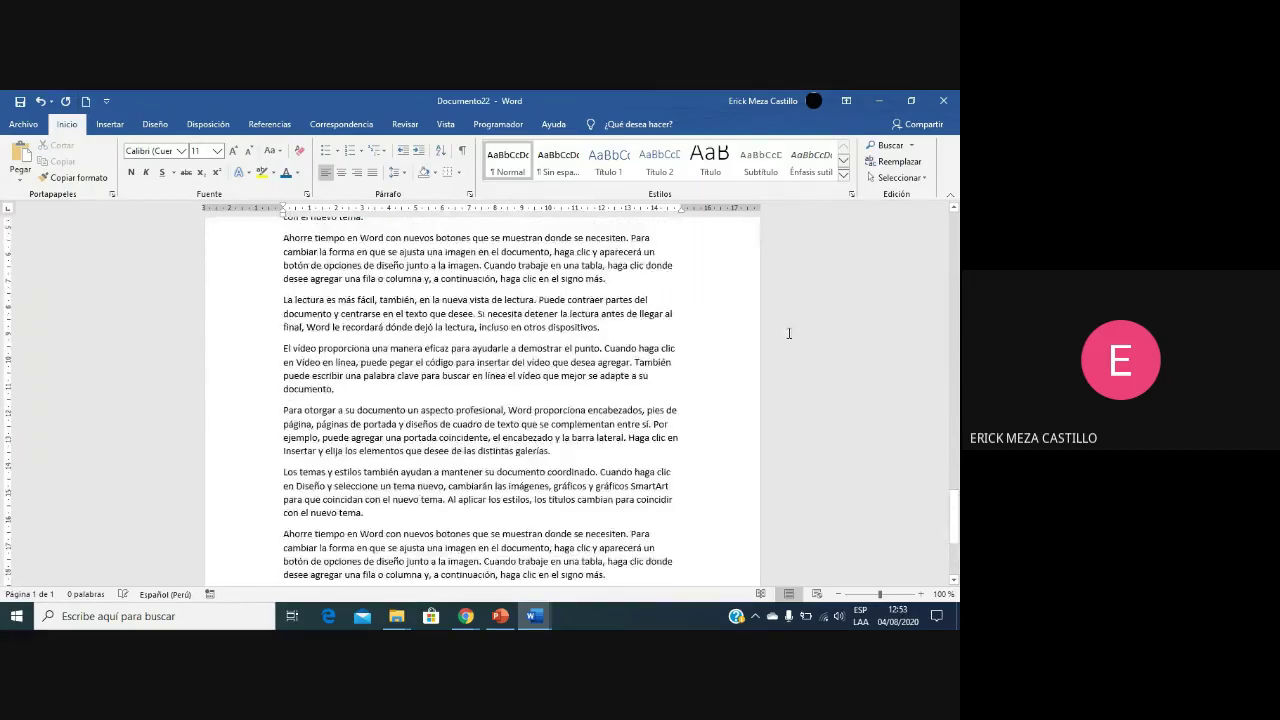
{"action": "scroll", "coordinate": [788, 333], "scroll_direction": "up", "scroll_amount": 10}
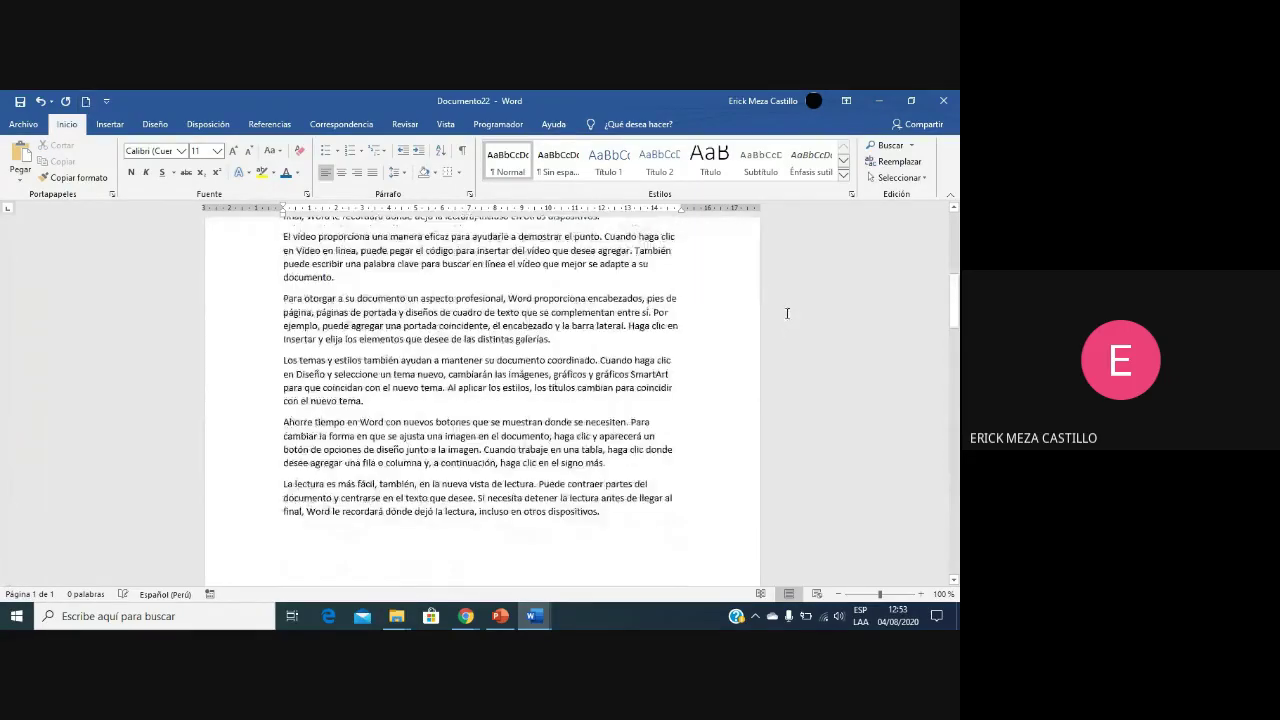
{"action": "scroll", "coordinate": [787, 313], "scroll_direction": "up", "scroll_amount": 5}
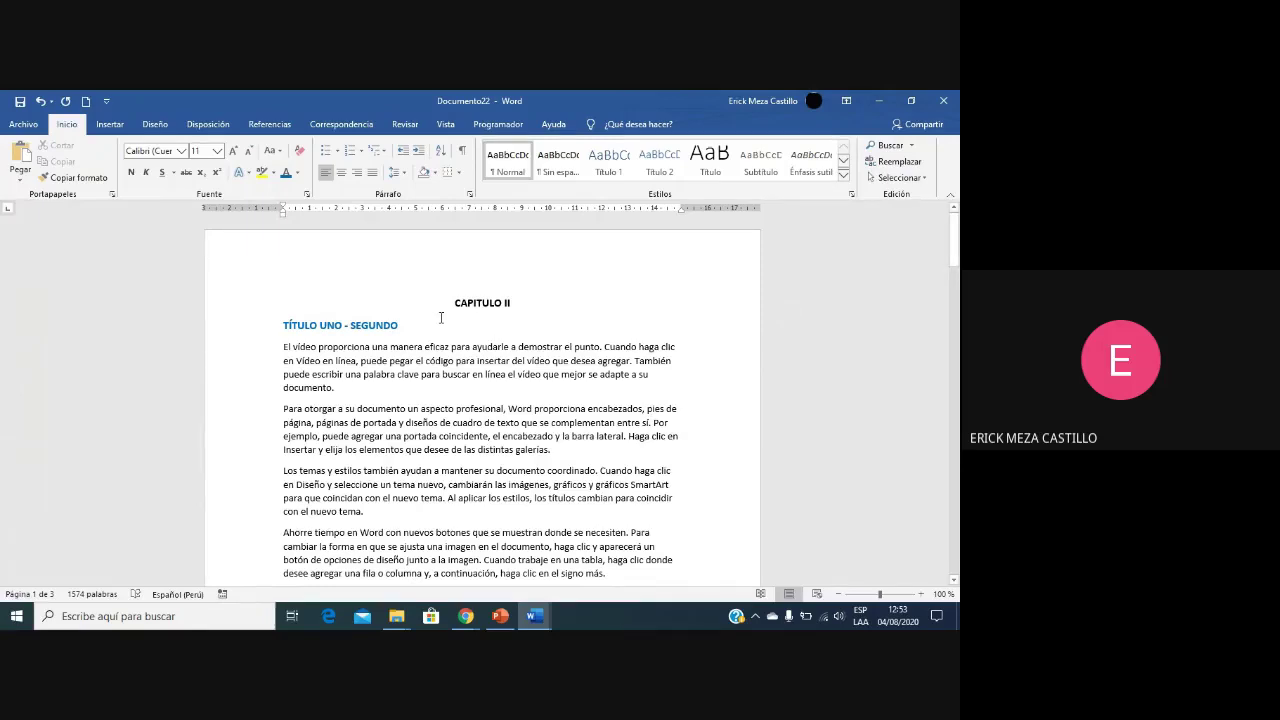
Step: Change the chapter heading to CAPITULO III and the first title to TÍTULO UNO - TERCERO
{"action": "left_click", "coordinate": [528, 301]}
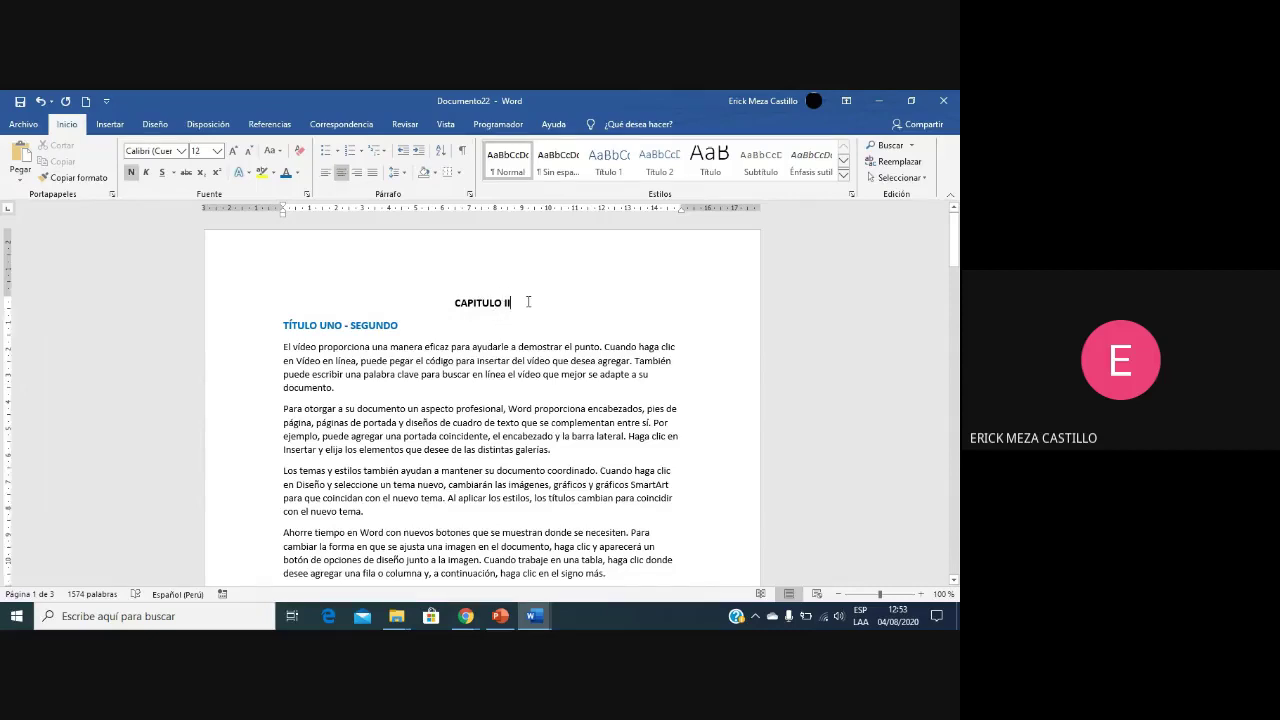
{"action": "type", "text": "I"}
{"action": "key", "text": "BackSpace"}
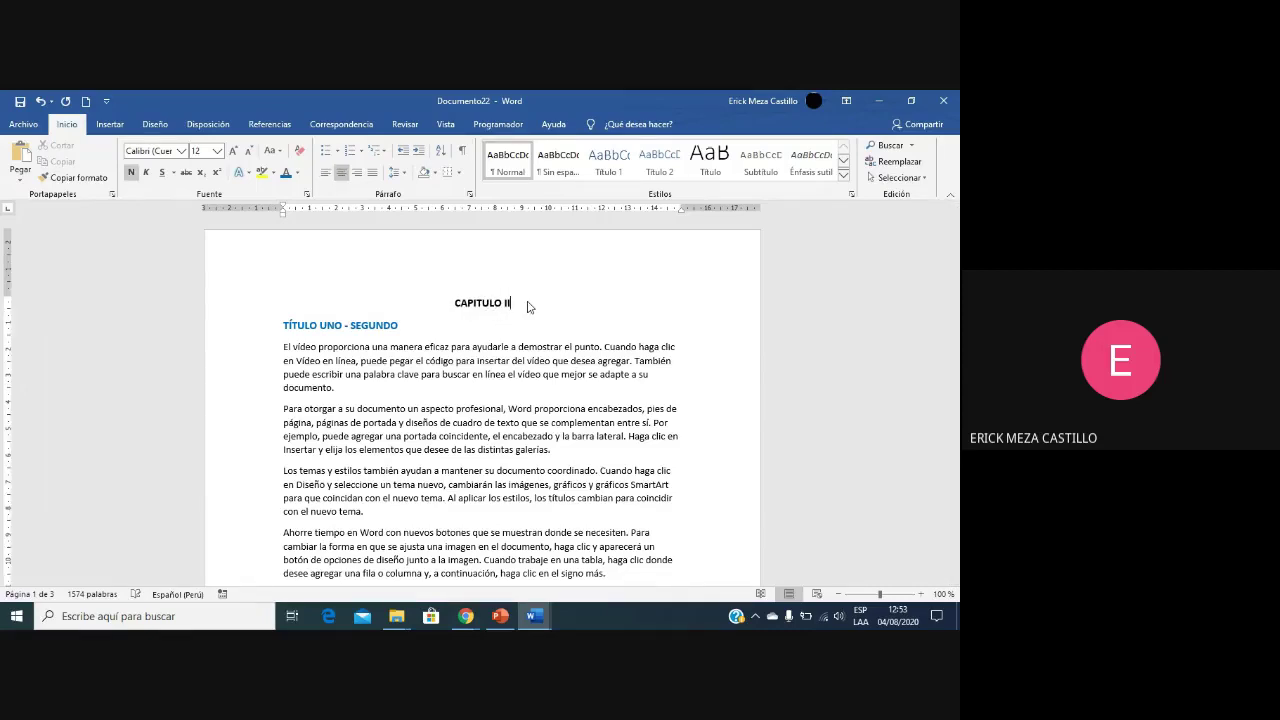
{"action": "type", "text": "I"}
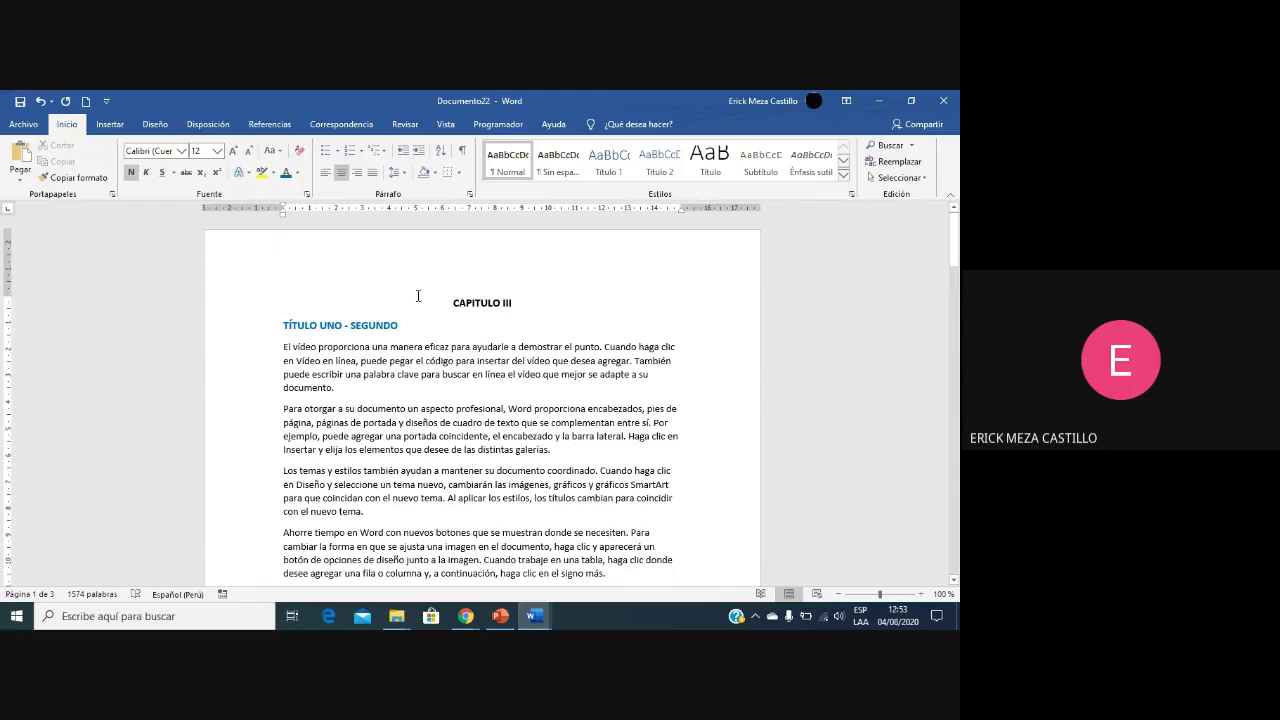
{"action": "double_click", "coordinate": [372, 324]}
{"action": "type", "text": "TERCERO"}
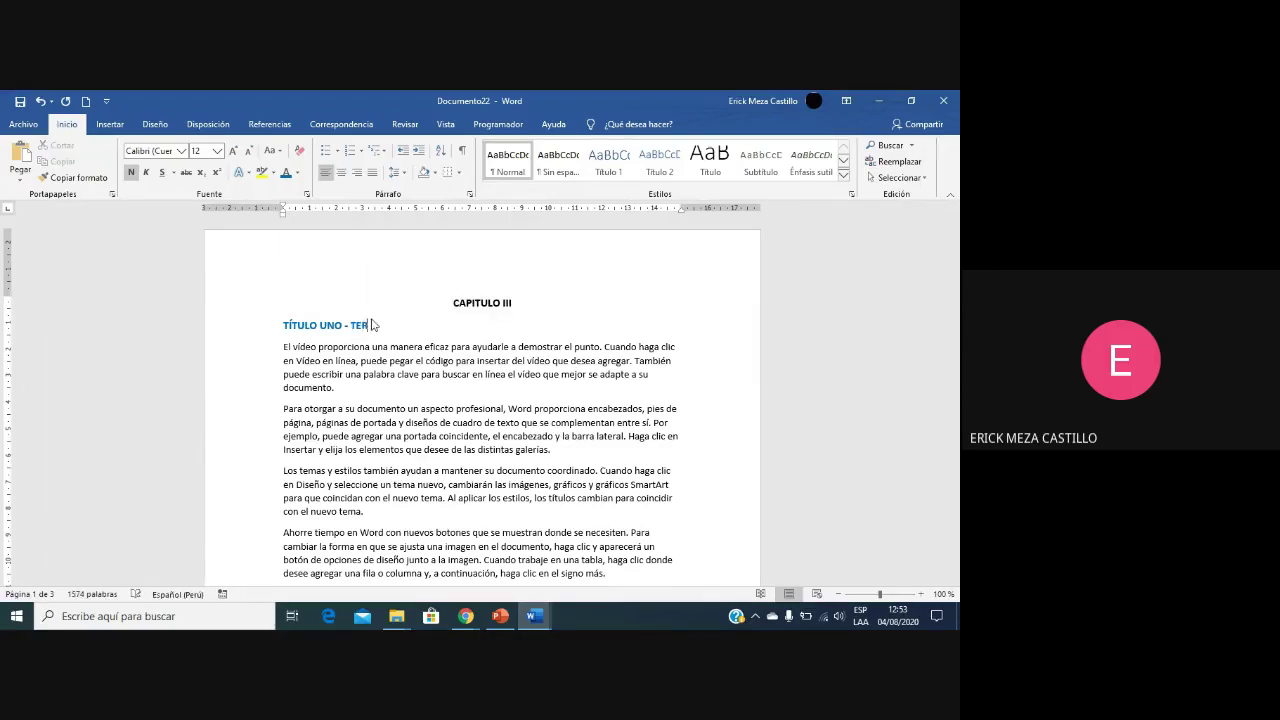
Step: Change the font color of the TÍTULO UNO - TERCERO heading to the darkest green theme color
{"action": "left_click", "coordinate": [217, 325]}
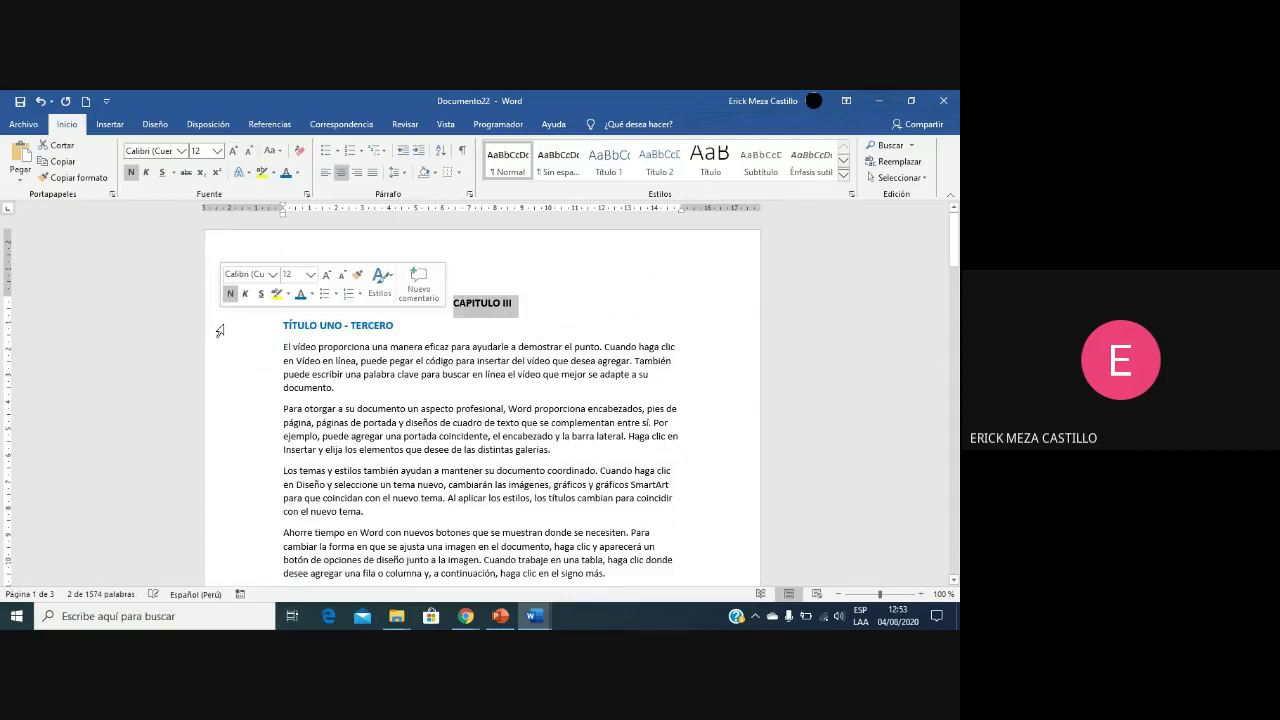
{"action": "left_click", "coordinate": [297, 172]}
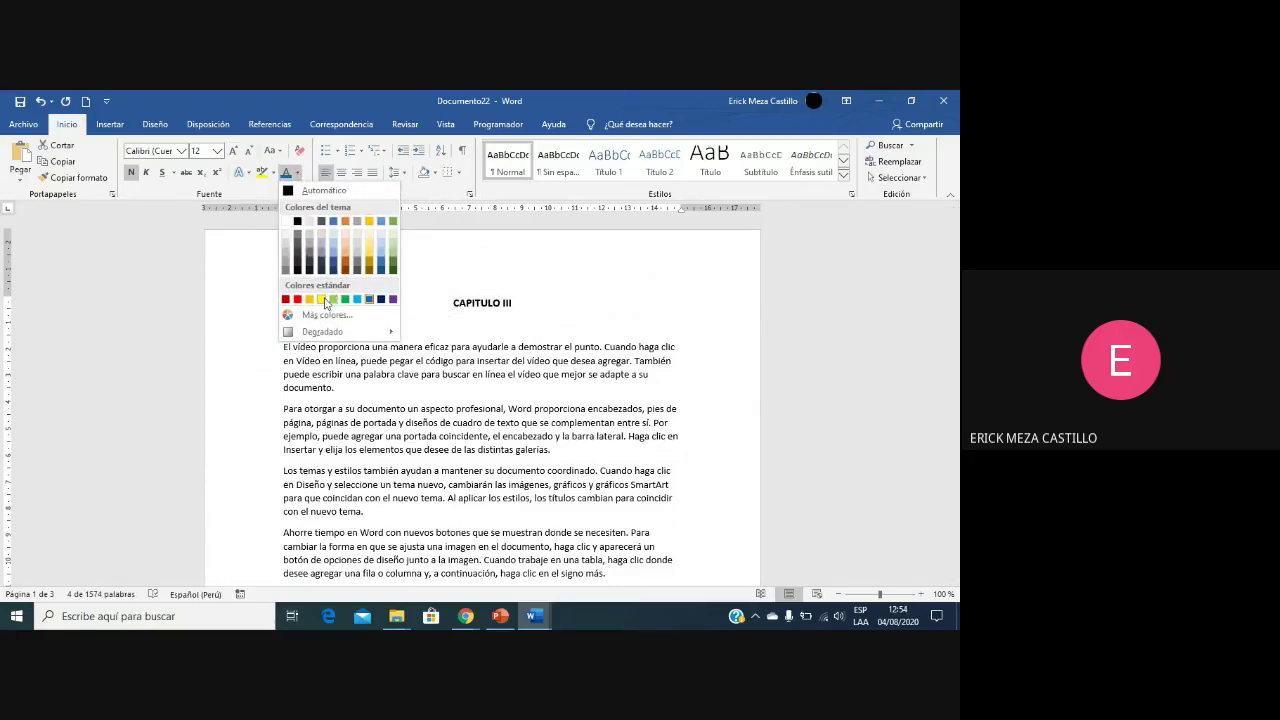
{"action": "left_click", "coordinate": [322, 299]}
{"action": "left_click", "coordinate": [297, 172]}
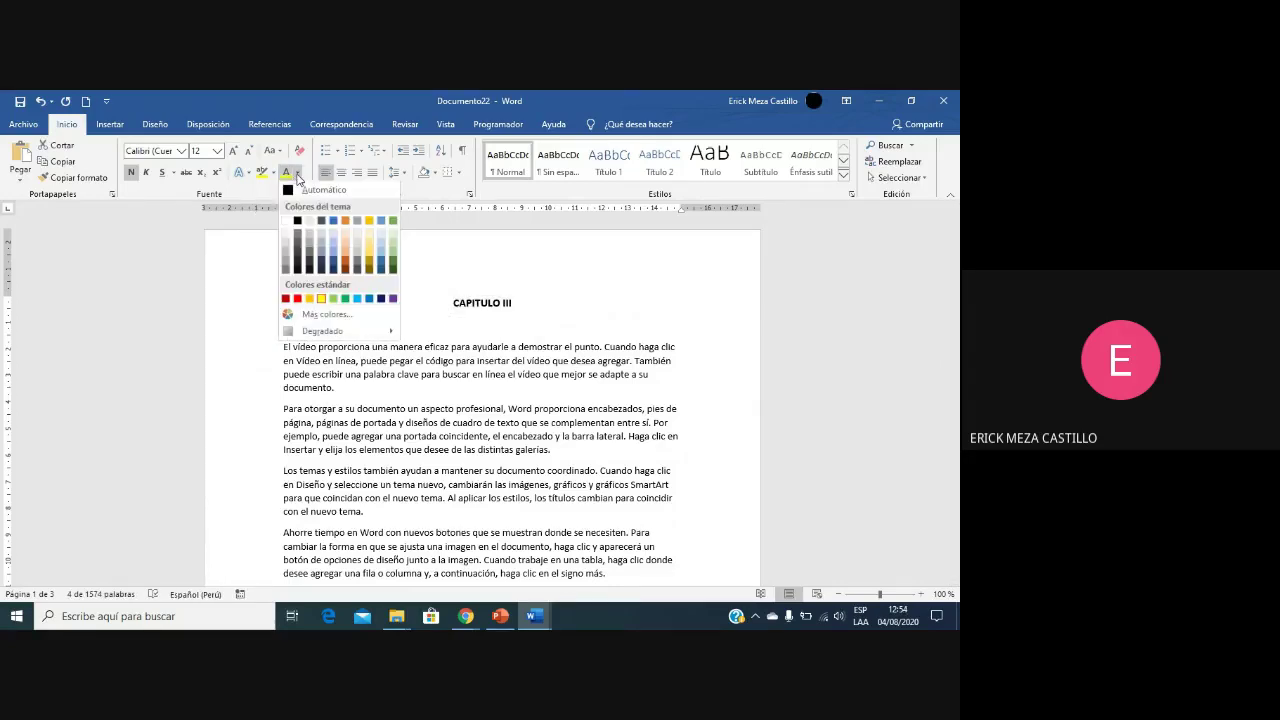
{"action": "left_click", "coordinate": [369, 299]}
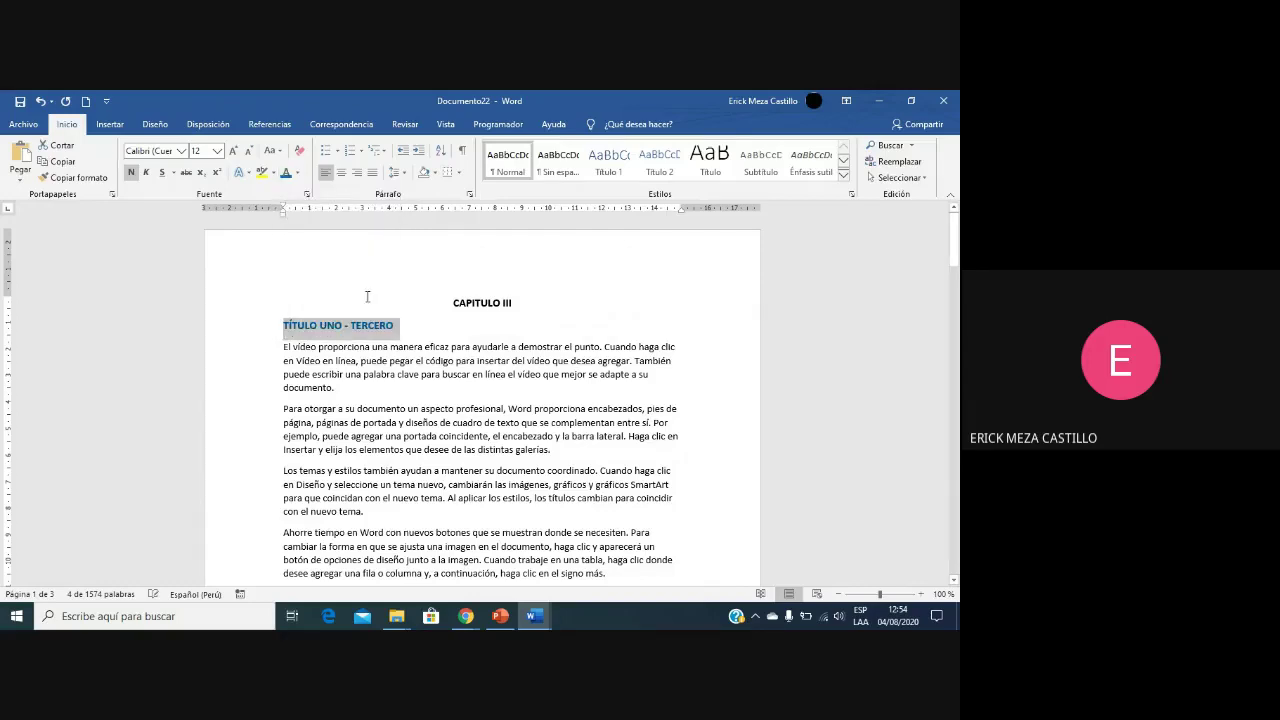
{"action": "left_click", "coordinate": [297, 172]}
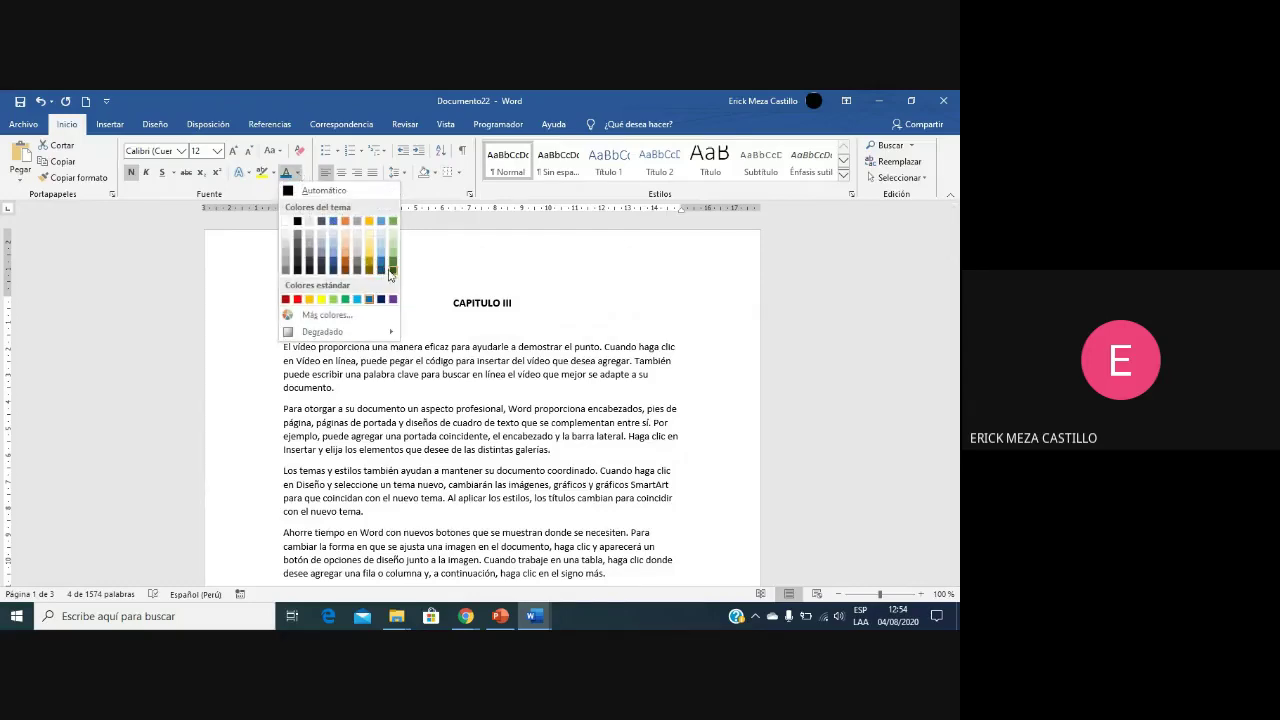
{"action": "left_click", "coordinate": [390, 272]}
{"action": "left_click", "coordinate": [417, 333]}
Step: Copy the green formatting of the TÍTULO UNO heading to the TÍTULO DOS heading and reword it as TÍTULO DOS - TERCERO
{"action": "left_click", "coordinate": [228, 337]}
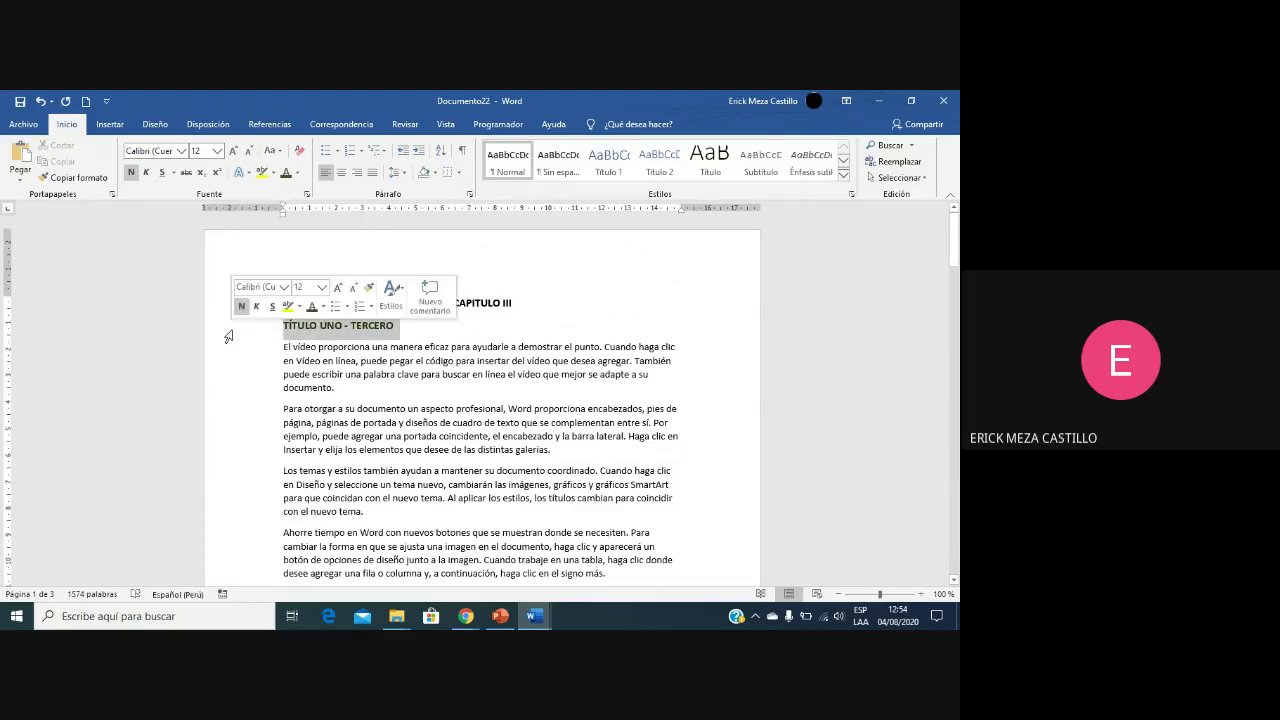
{"action": "left_click", "coordinate": [75, 177]}
{"action": "scroll", "coordinate": [315, 443], "scroll_direction": "down", "scroll_amount": 3}
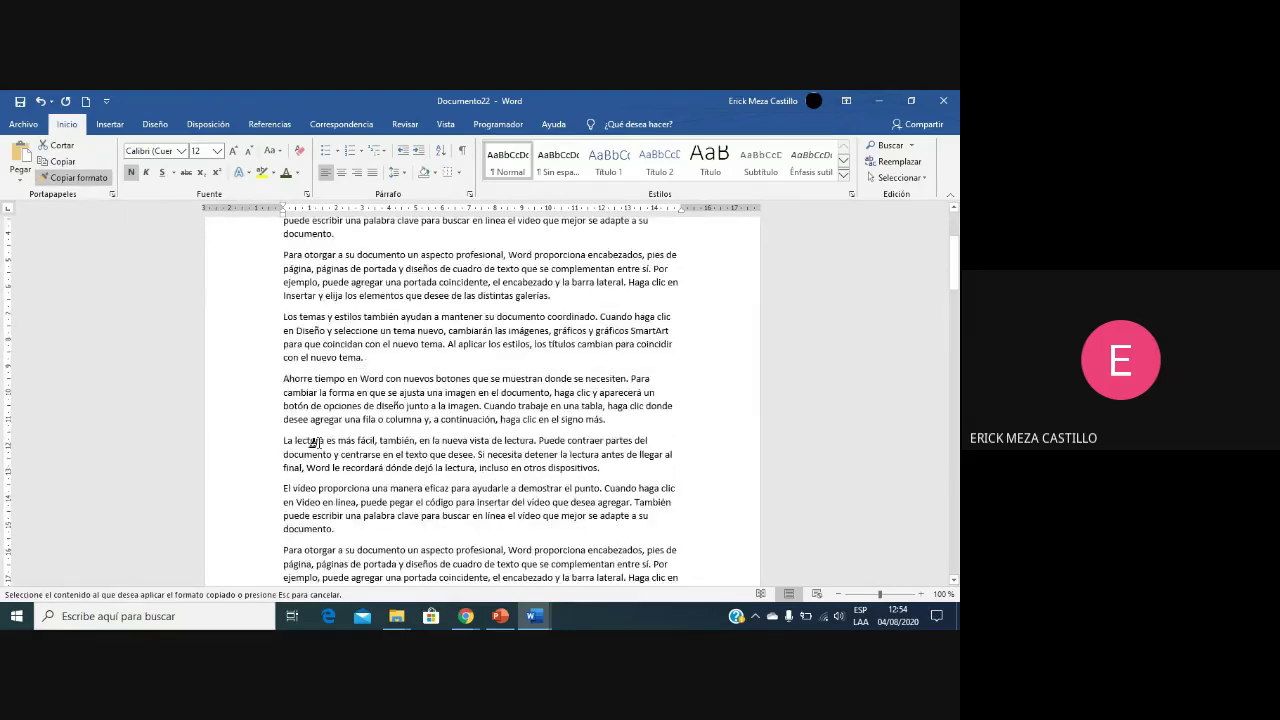
{"action": "scroll", "coordinate": [315, 443], "scroll_direction": "down", "scroll_amount": 5}
{"action": "left_click", "coordinate": [243, 356]}
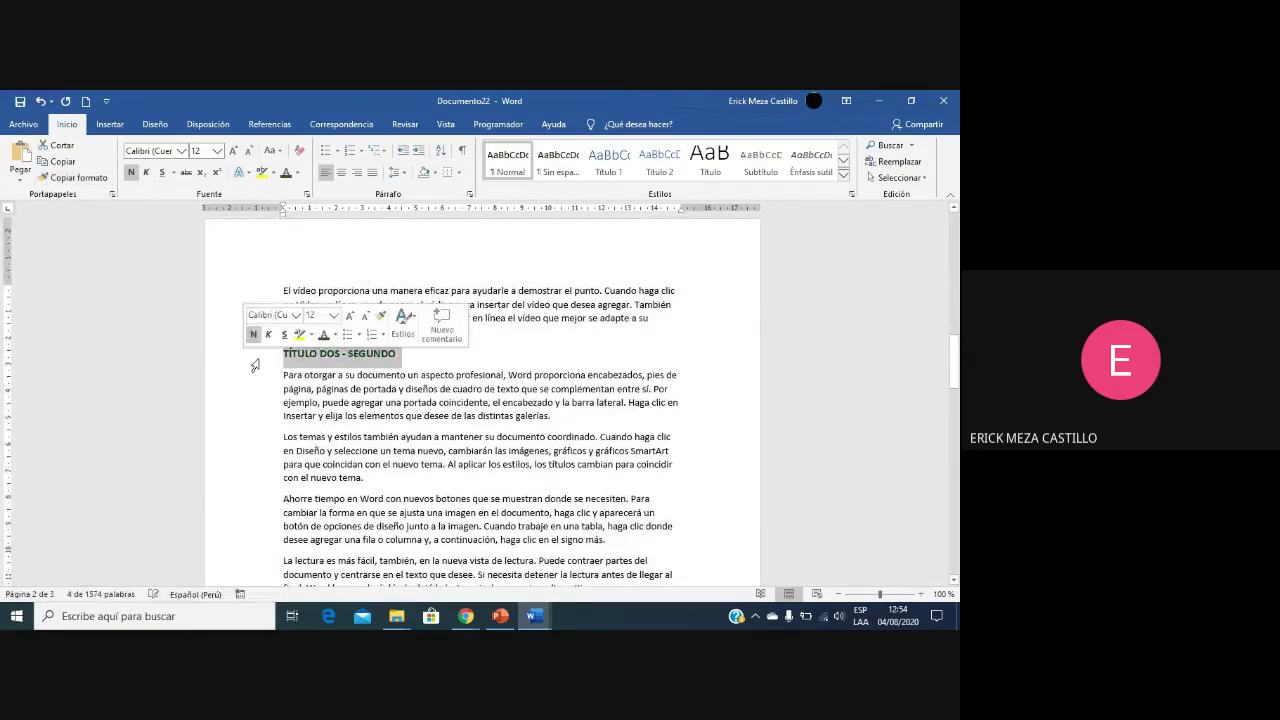
{"action": "double_click", "coordinate": [368, 355]}
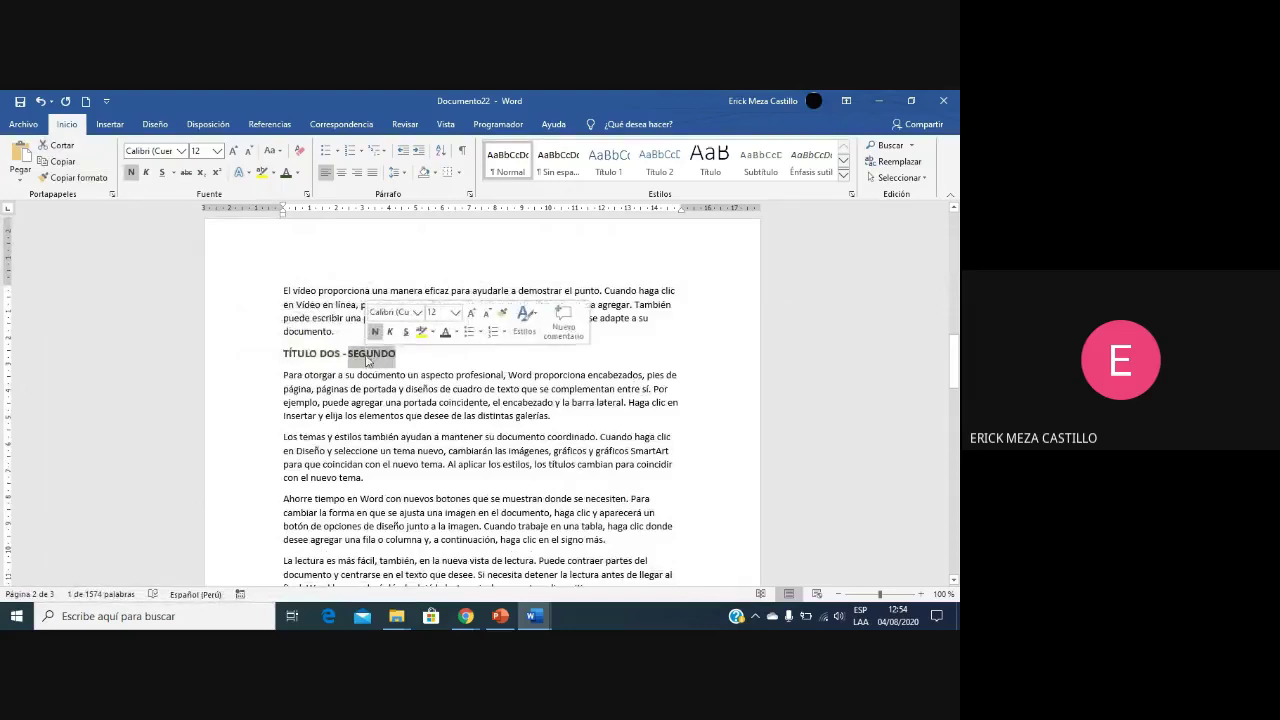
{"action": "type", "text": "TE"}
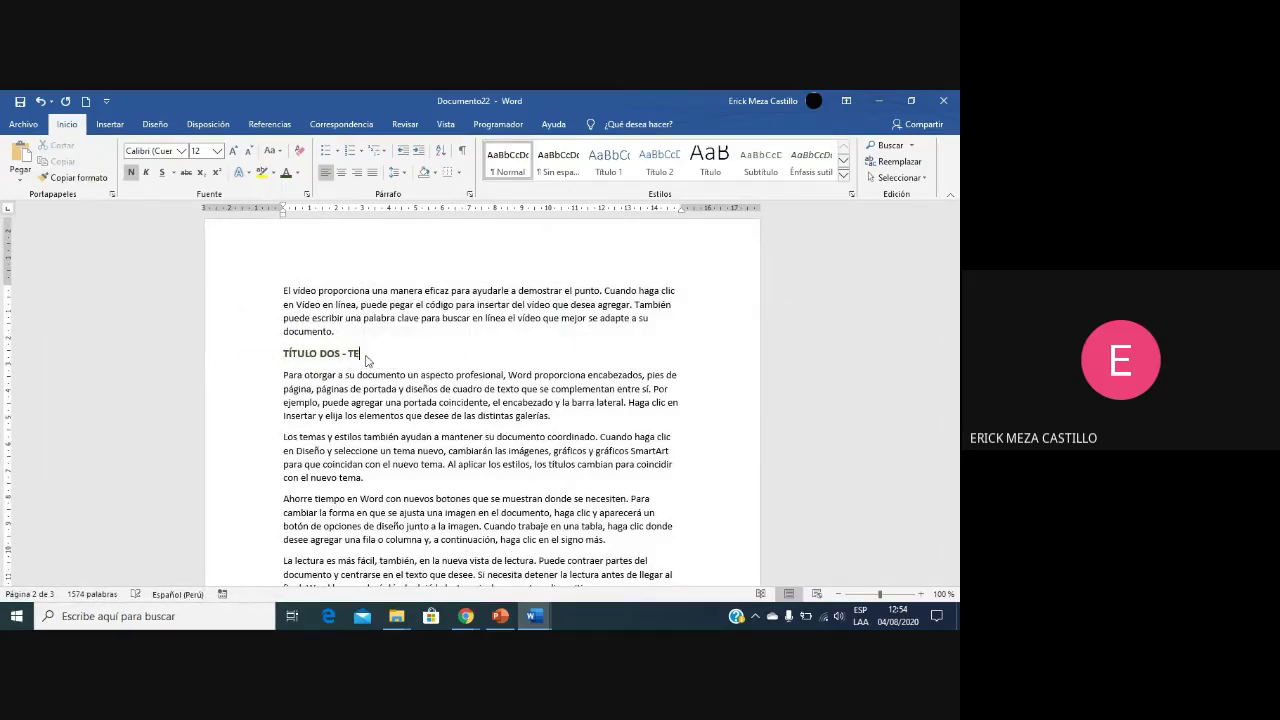
{"action": "type", "text": "RCERO"}
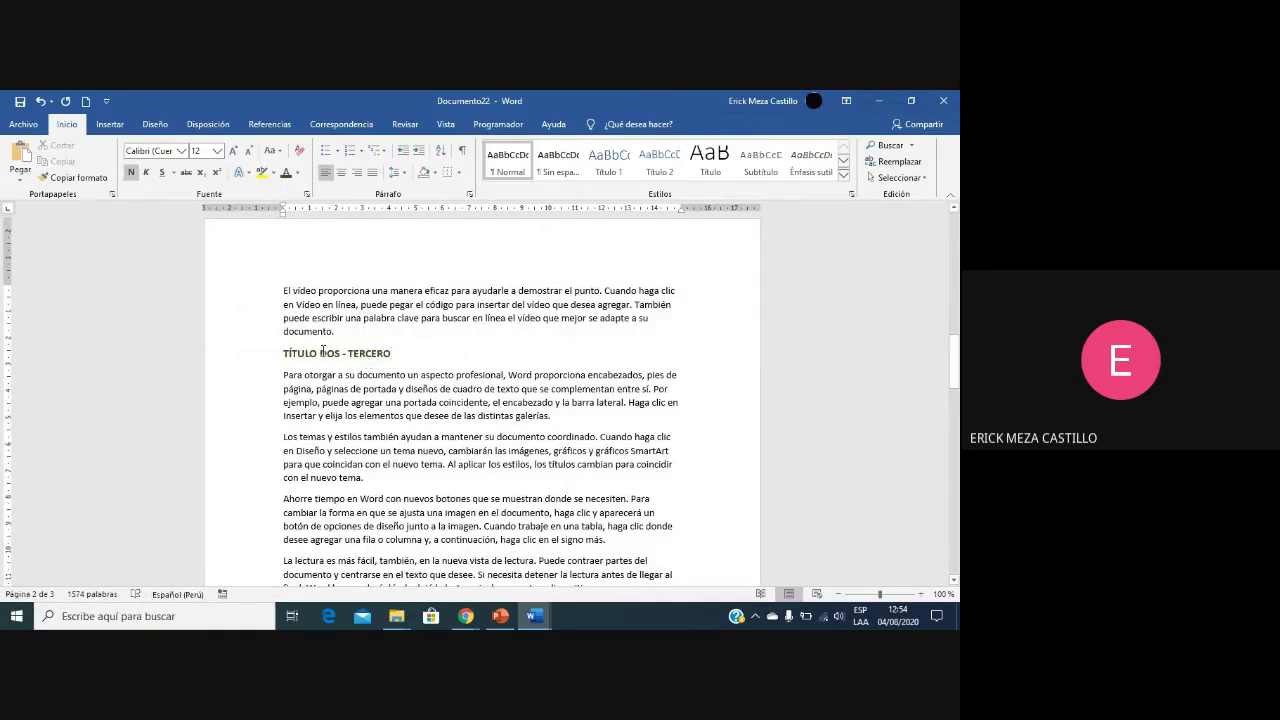
Step: Copy the green formatting of the TÍTULO DOS heading to the TÍTULO TRES heading and reword it as TÍTULO TRES - TERCERO
{"action": "left_click", "coordinate": [253, 362]}
{"action": "left_click", "coordinate": [75, 177]}
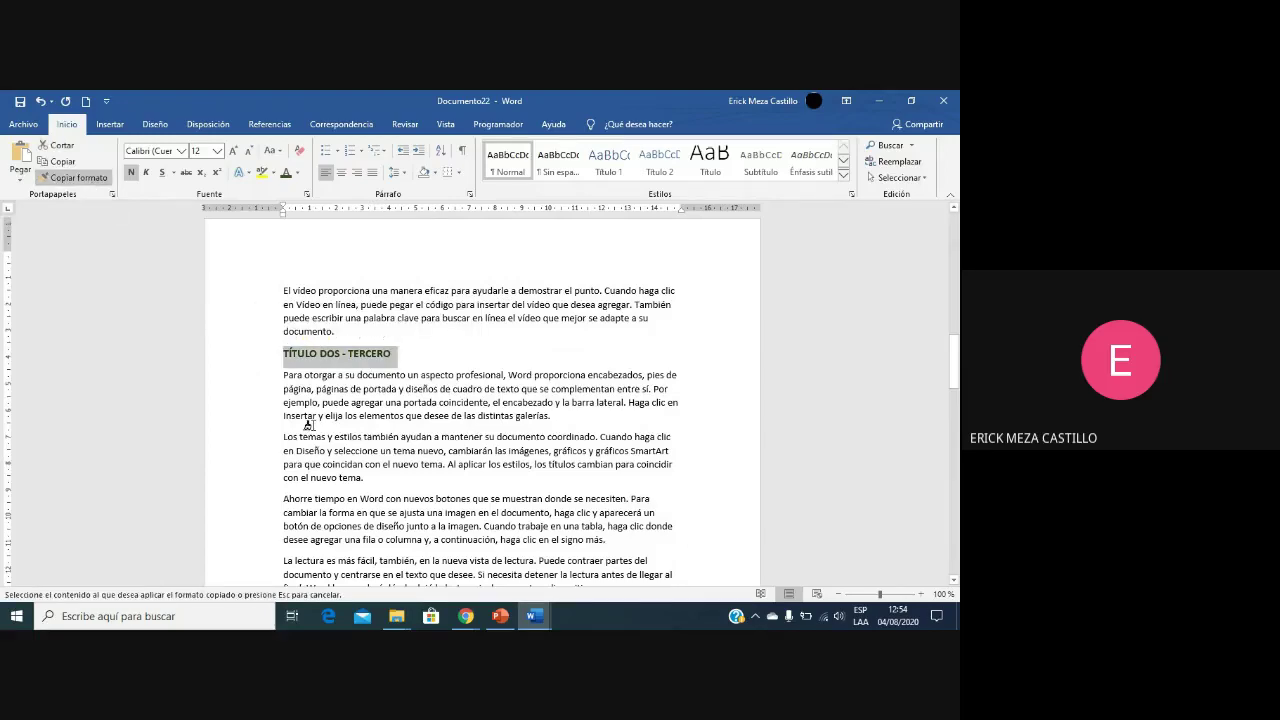
{"action": "scroll", "coordinate": [335, 468], "scroll_direction": "down", "scroll_amount": 3}
{"action": "scroll", "coordinate": [335, 468], "scroll_direction": "down", "scroll_amount": 5}
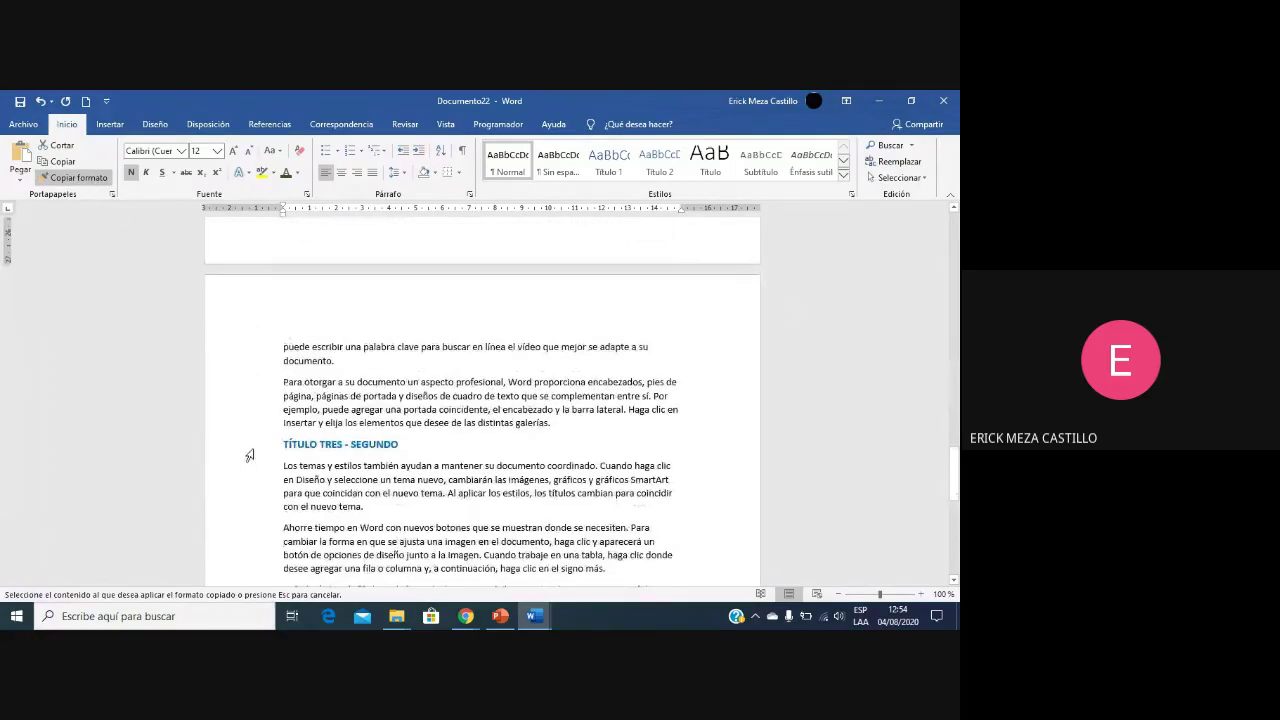
{"action": "left_click", "coordinate": [250, 452]}
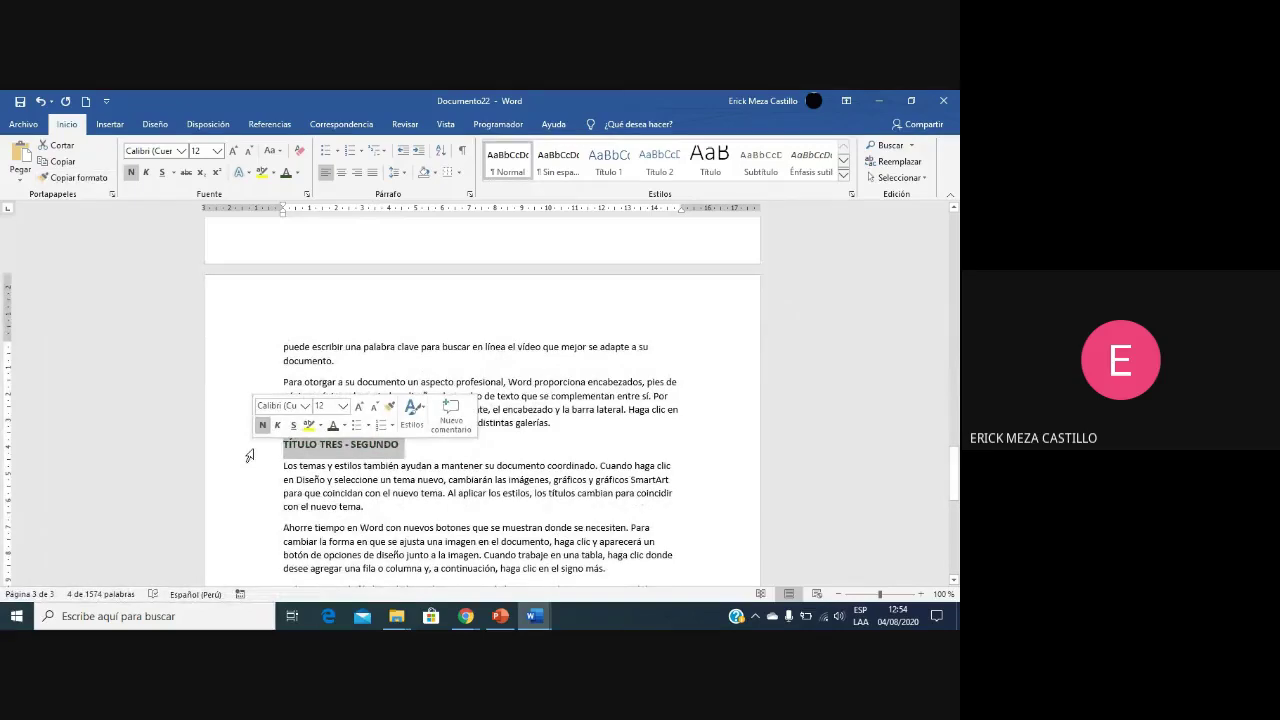
{"action": "double_click", "coordinate": [371, 448]}
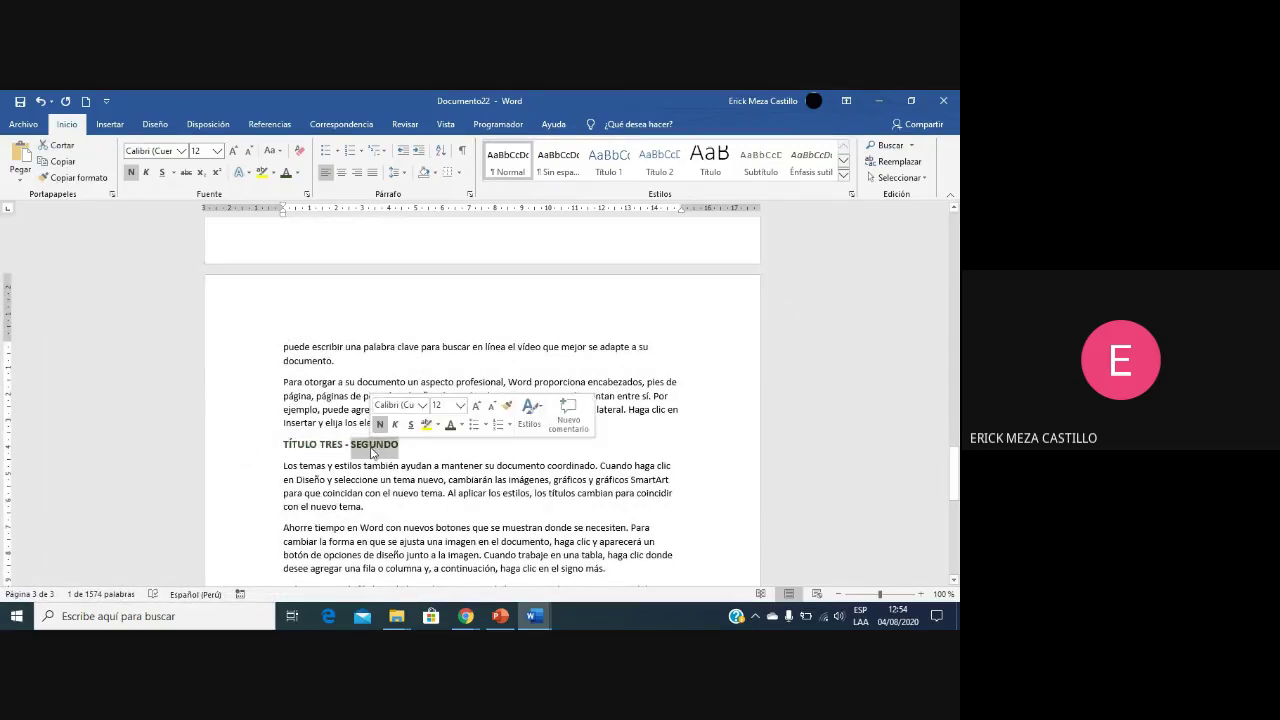
{"action": "type", "text": "TERCER"}
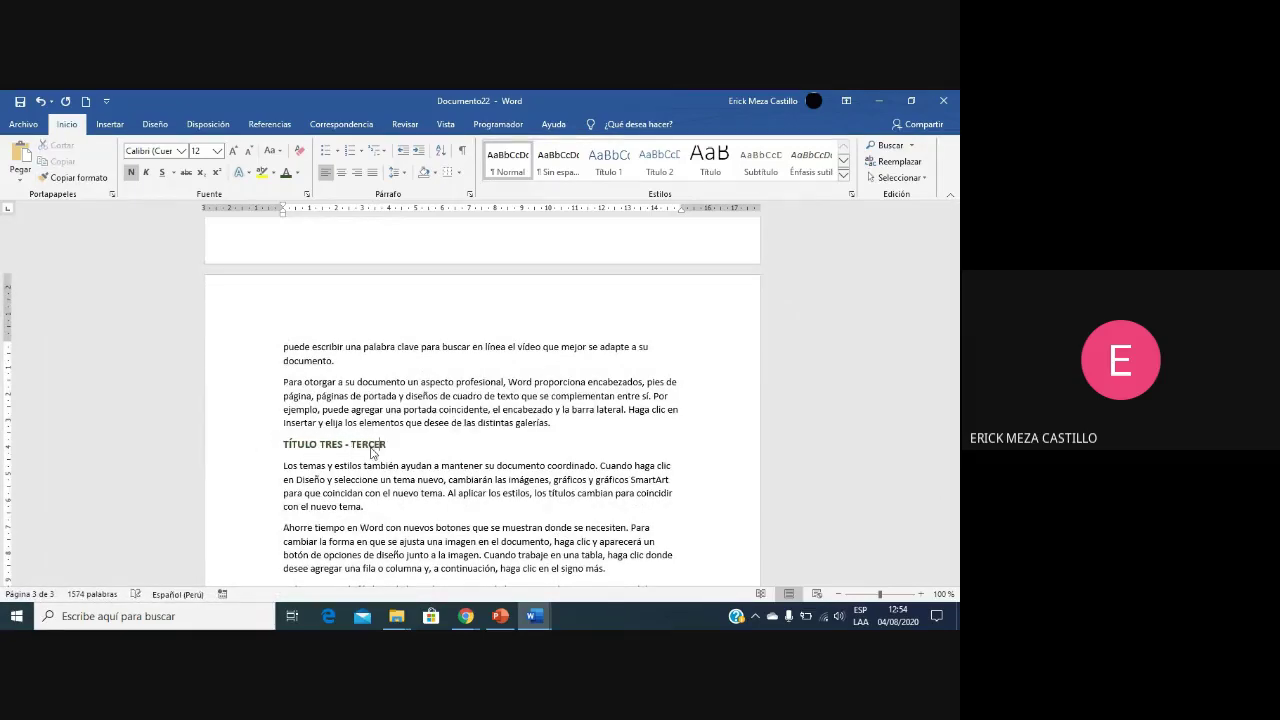
{"action": "type", "text": "O"}
Step: Start saving the document under a new name and browse to Escritorio > CURSO WORD AVANZADO VIRTUAL > Sesión 05 > MAESTRO PRINCIPAL
{"action": "scroll", "coordinate": [540, 448], "scroll_direction": "up", "scroll_amount": 10}
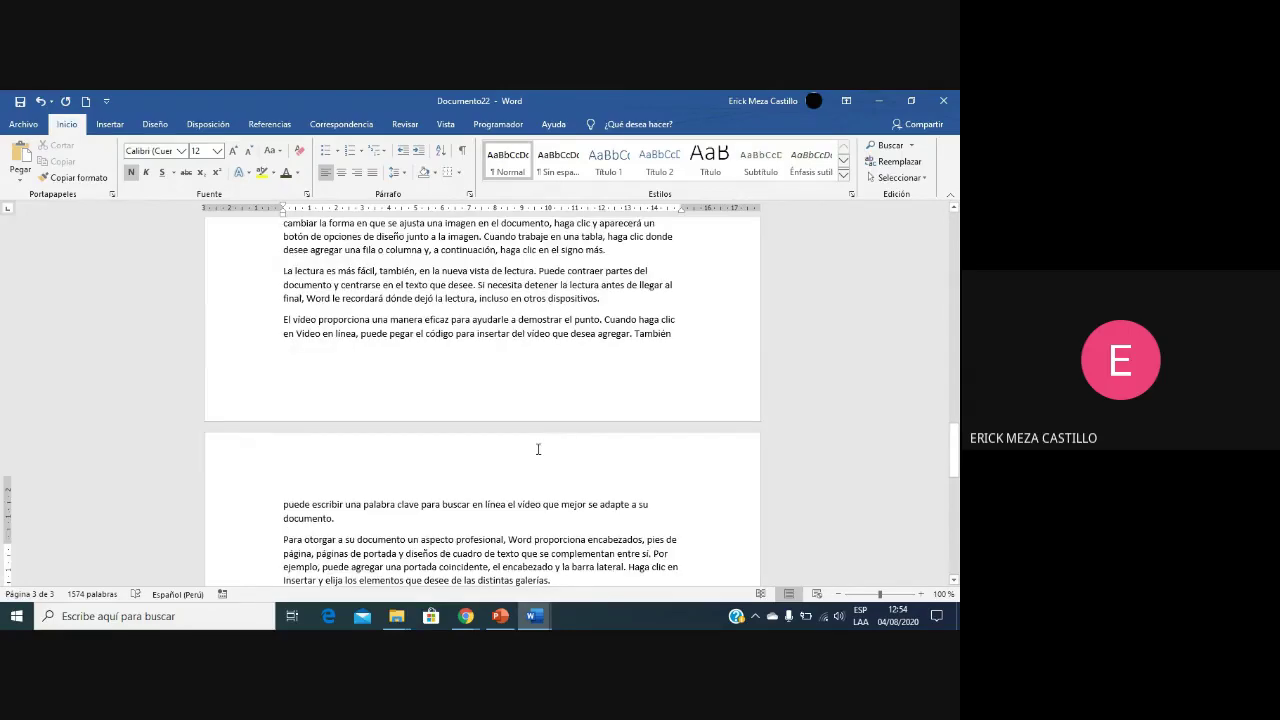
{"action": "scroll", "coordinate": [537, 449], "scroll_direction": "down", "scroll_amount": 4}
{"action": "scroll", "coordinate": [500, 440], "scroll_direction": "up", "scroll_amount": 5}
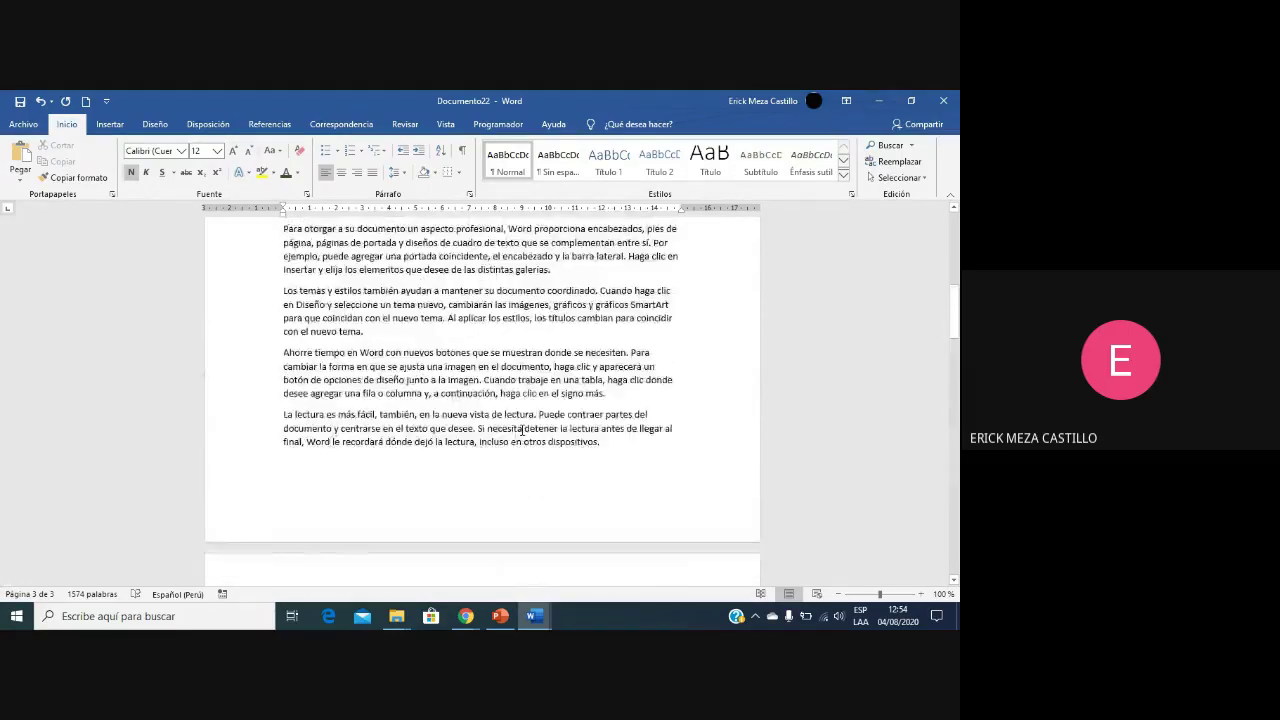
{"action": "scroll", "coordinate": [495, 437], "scroll_direction": "down", "scroll_amount": 5}
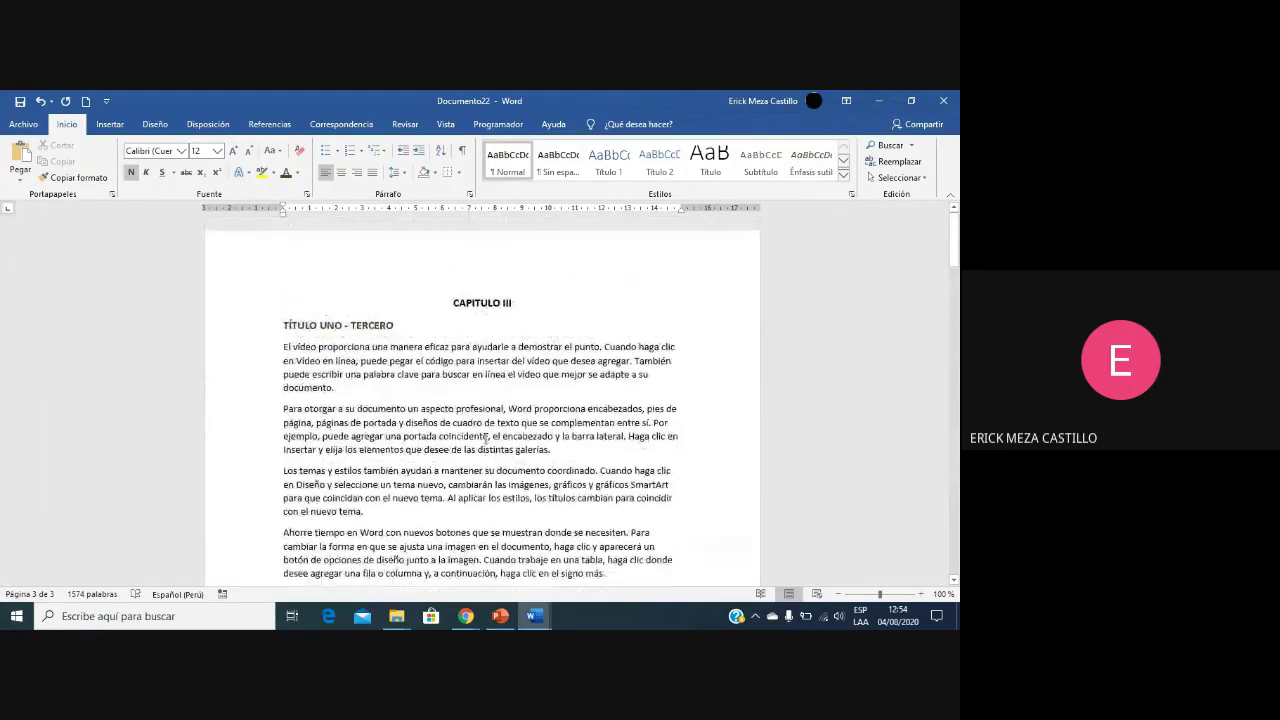
{"action": "left_click", "coordinate": [19, 101]}
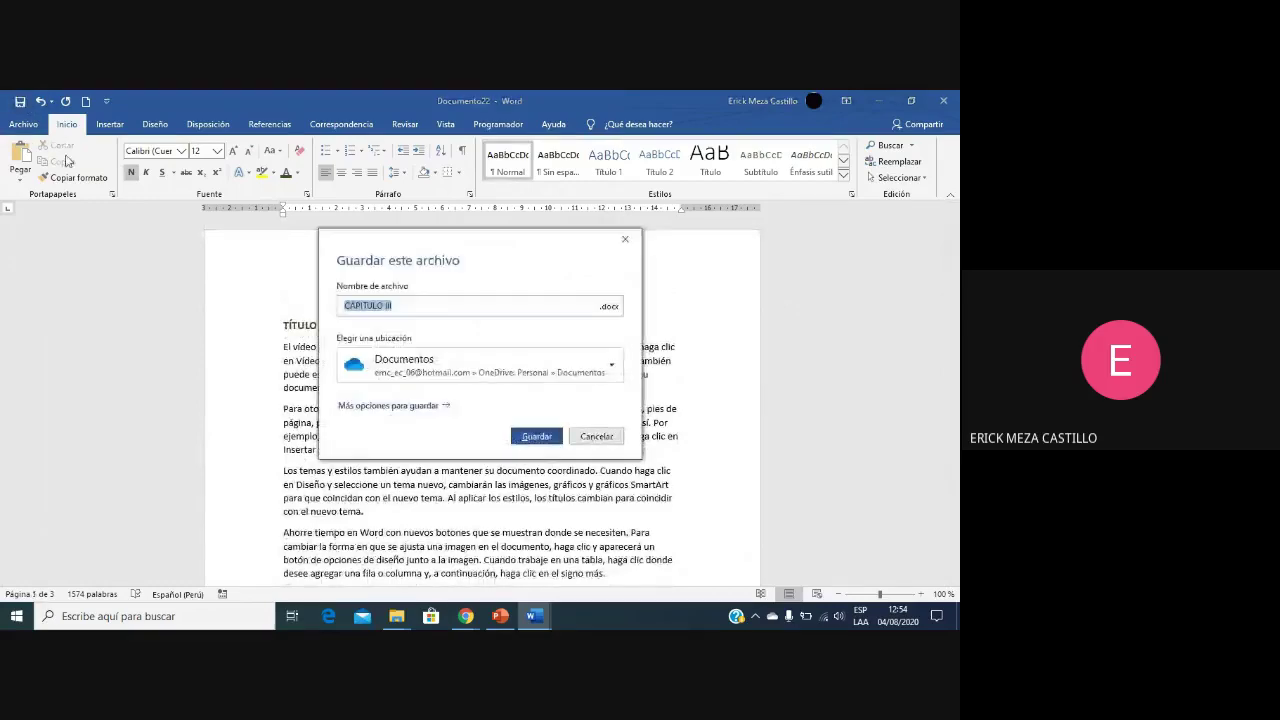
{"action": "left_click", "coordinate": [600, 434]}
{"action": "left_click", "coordinate": [23, 124]}
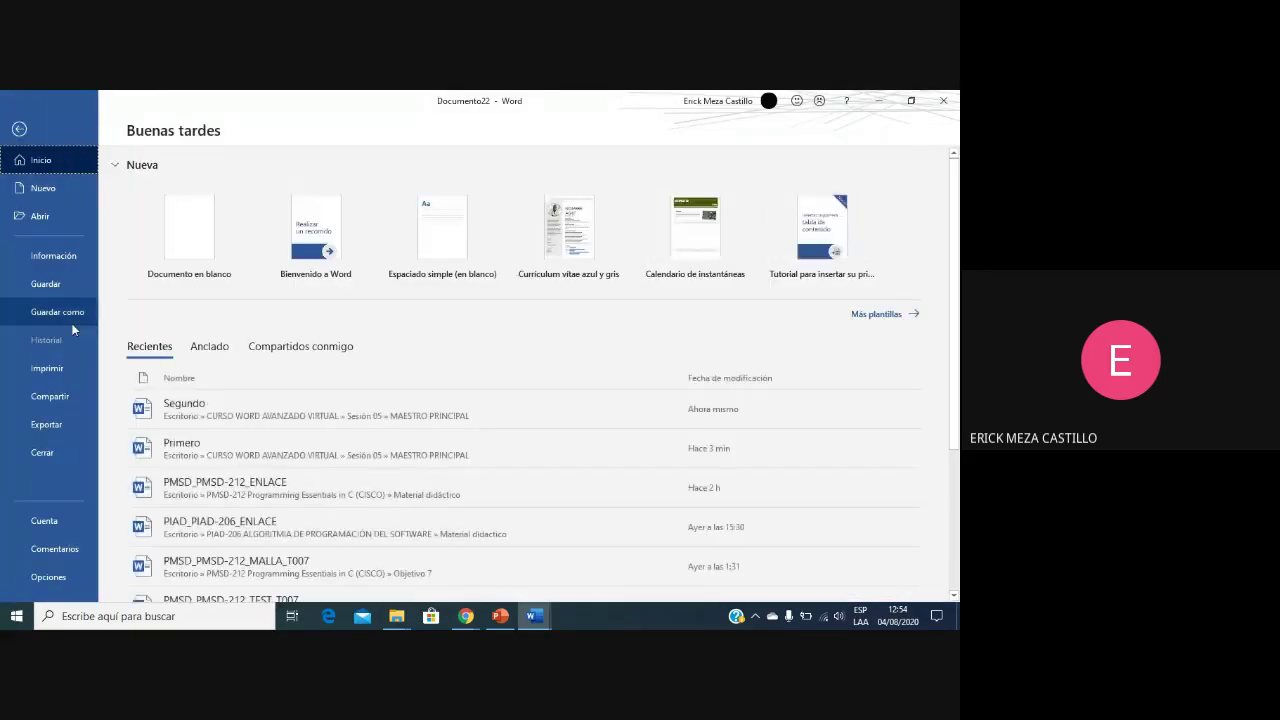
{"action": "left_click", "coordinate": [57, 312]}
{"action": "left_click", "coordinate": [172, 368]}
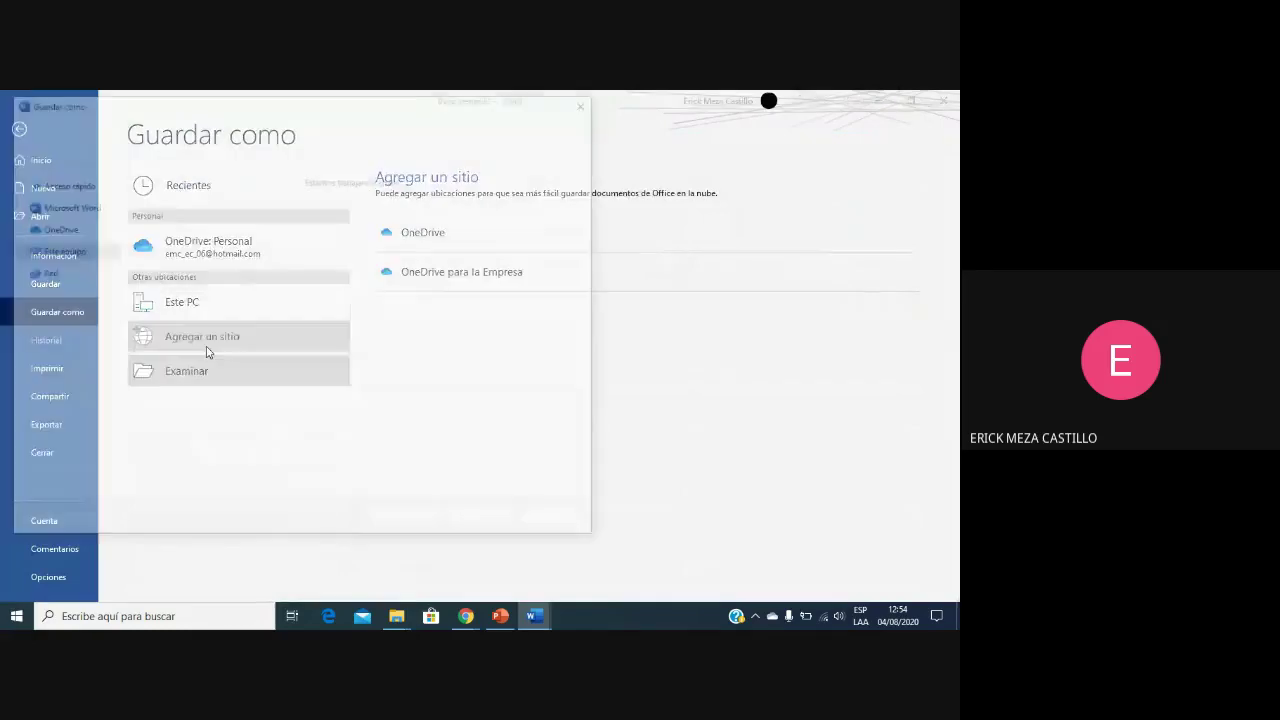
{"action": "left_click", "coordinate": [60, 199]}
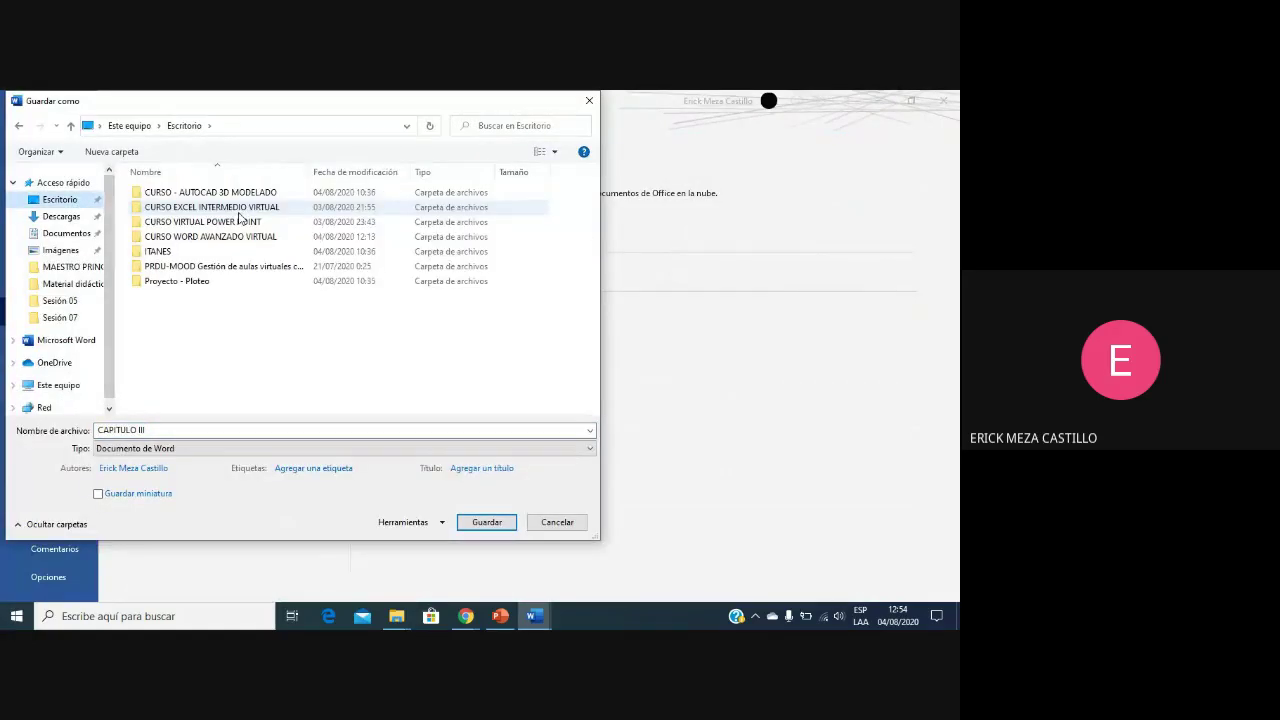
{"action": "double_click", "coordinate": [215, 238]}
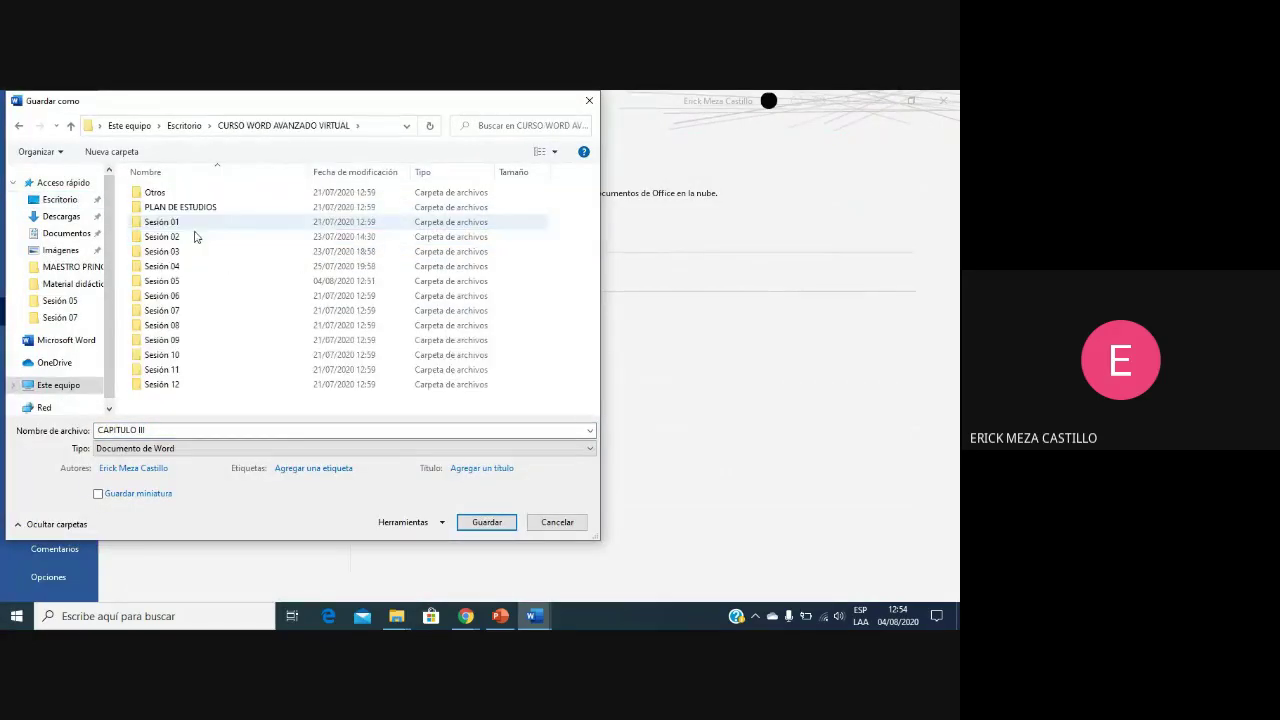
{"action": "left_click", "coordinate": [172, 285]}
{"action": "double_click", "coordinate": [172, 285]}
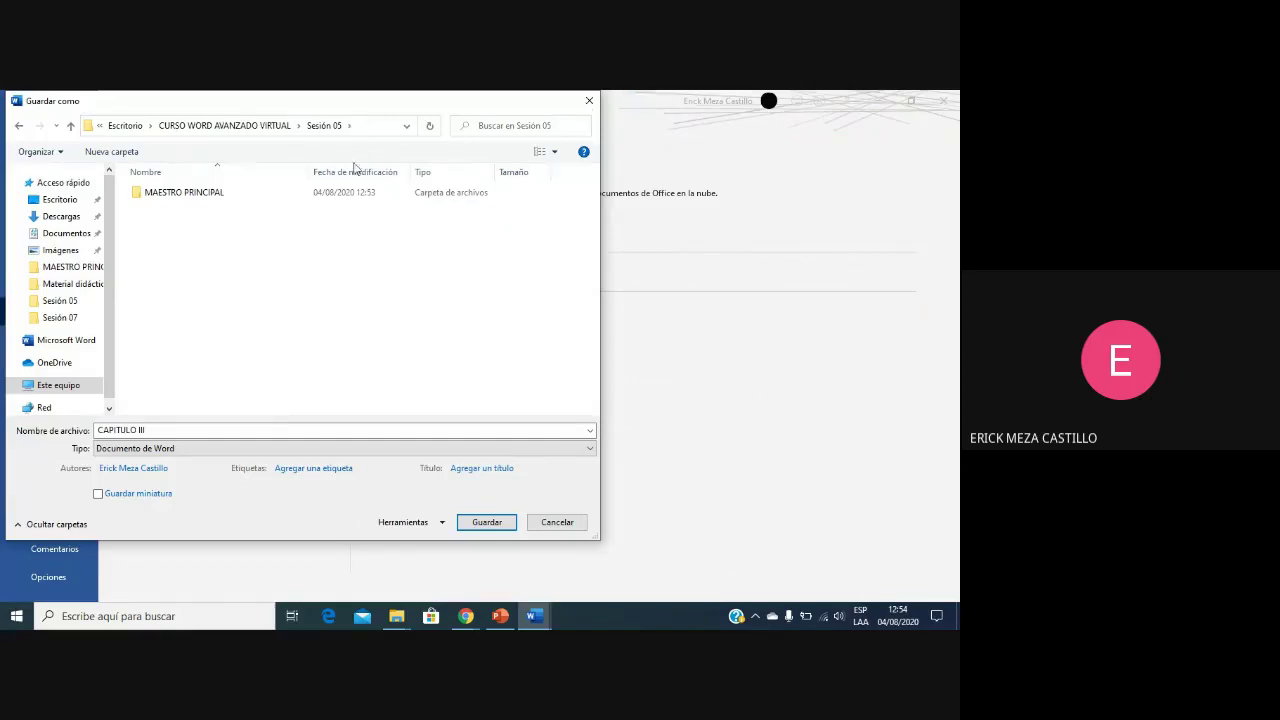
{"action": "left_click", "coordinate": [215, 197]}
{"action": "double_click", "coordinate": [215, 197]}
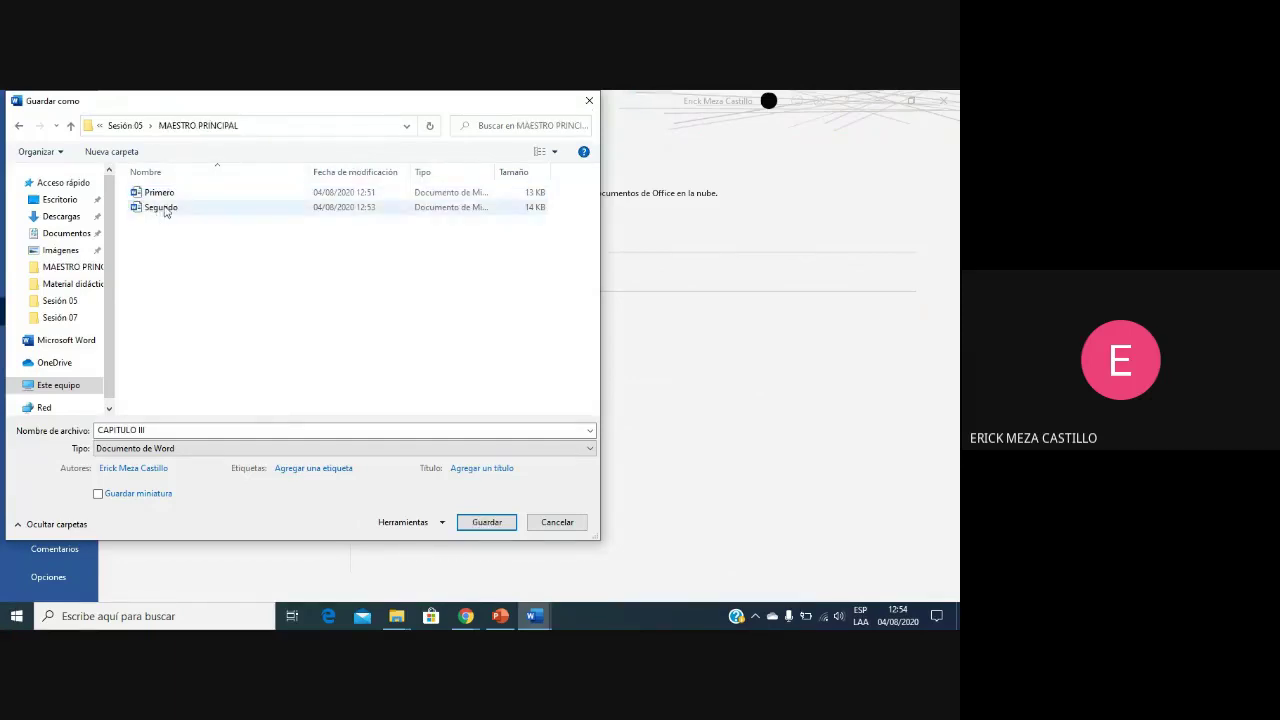
Step: Name the file Tercero and save it in the MAESTRO PRINCIPAL folder
{"action": "left_click", "coordinate": [164, 208]}
{"action": "double_click", "coordinate": [147, 428]}
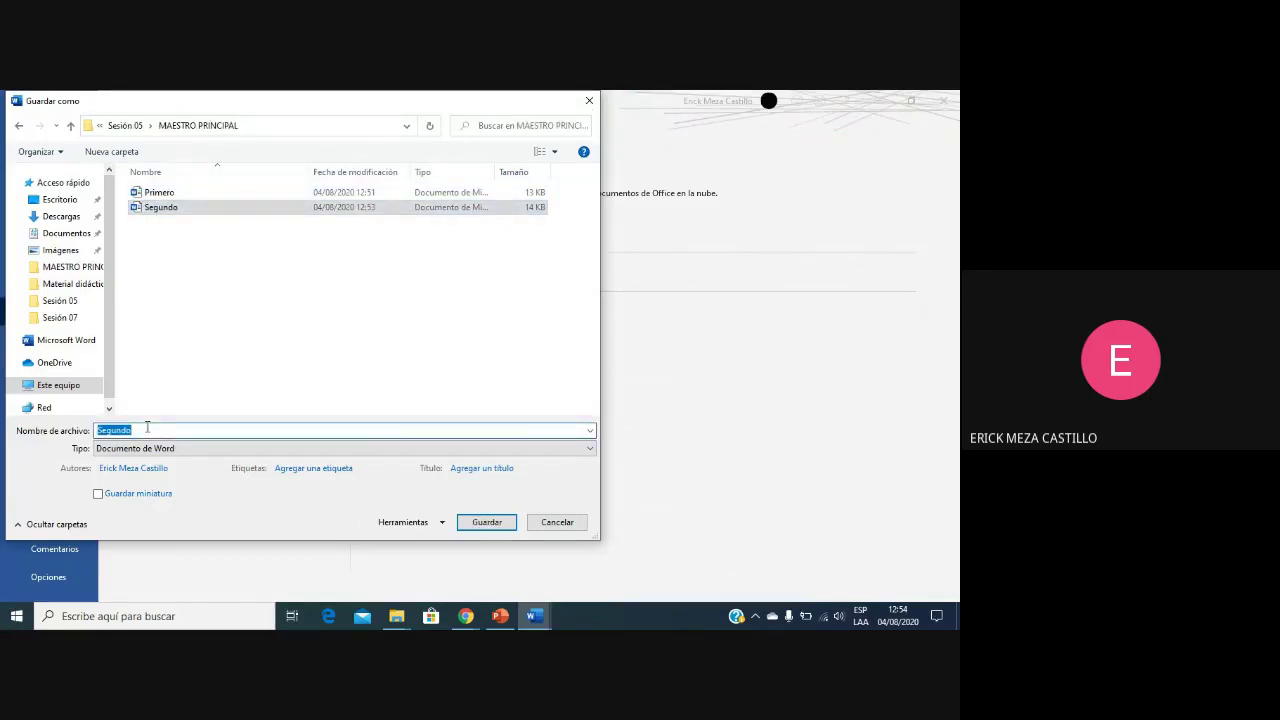
{"action": "key", "text": "BackSpace"}
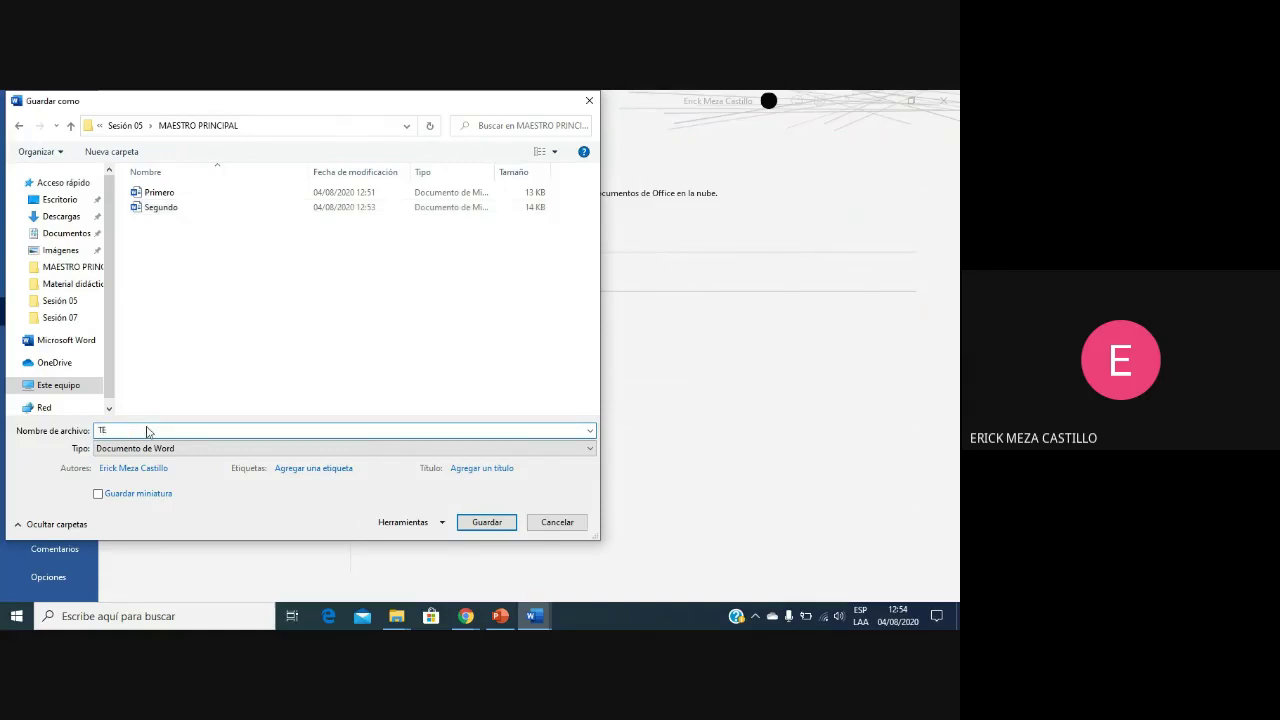
{"action": "type", "text": "TERCER"}
{"action": "key", "text": "BackSpace"}
{"action": "key", "text": "BackSpace"}
{"action": "key", "text": "BackSpace"}
{"action": "key", "text": "BackSpace"}
{"action": "key", "text": "Return"}
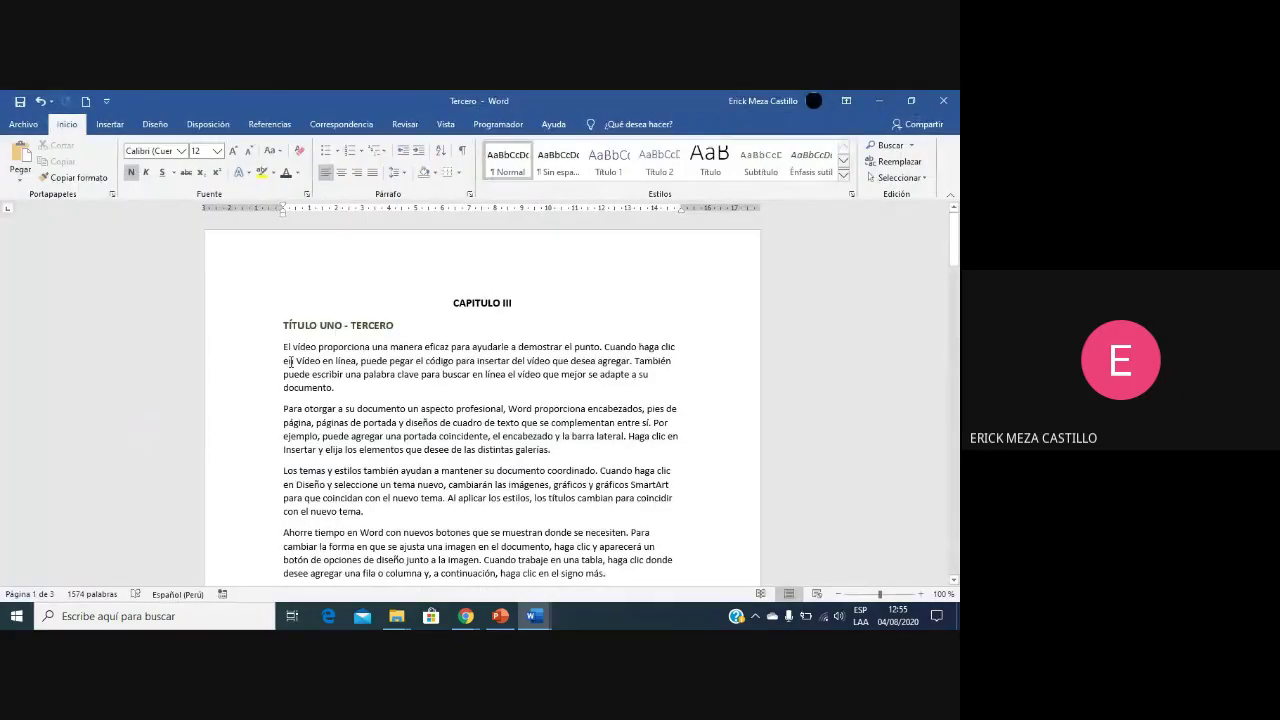
Step: Look over the saved Tercero document and close it
{"action": "scroll", "coordinate": [468, 428], "scroll_direction": "down", "scroll_amount": 5}
{"action": "scroll", "coordinate": [468, 428], "scroll_direction": "up", "scroll_amount": 5}
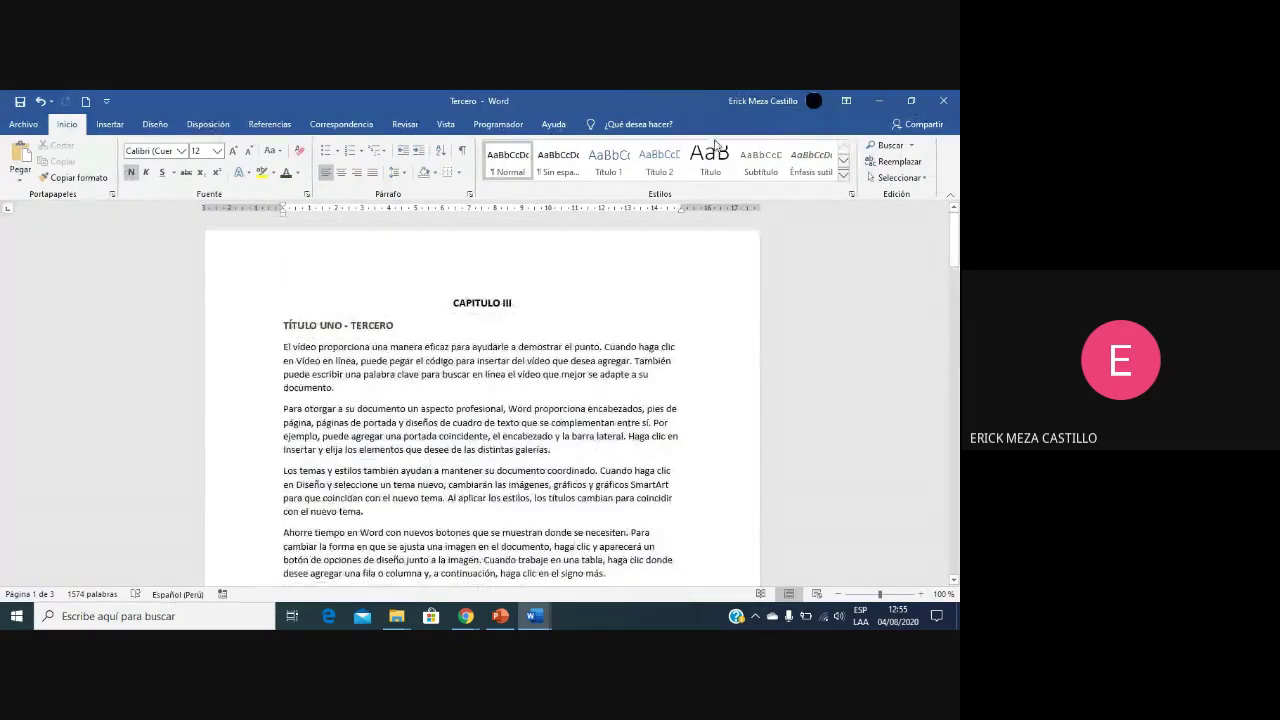
{"action": "left_click", "coordinate": [941, 101]}
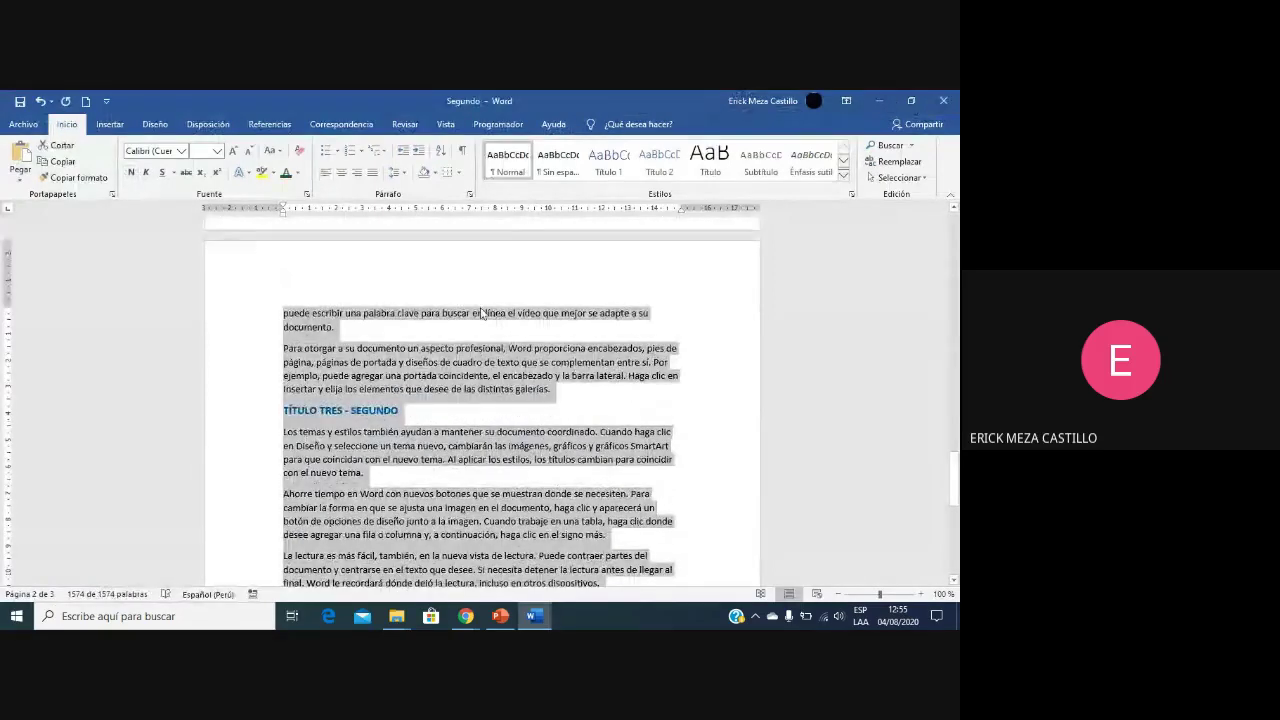
Step: Close the Segundo document and open the MAESTRO PRINCIPAL folder inside Sesión 05 in File Explorer
{"action": "left_click", "coordinate": [953, 99]}
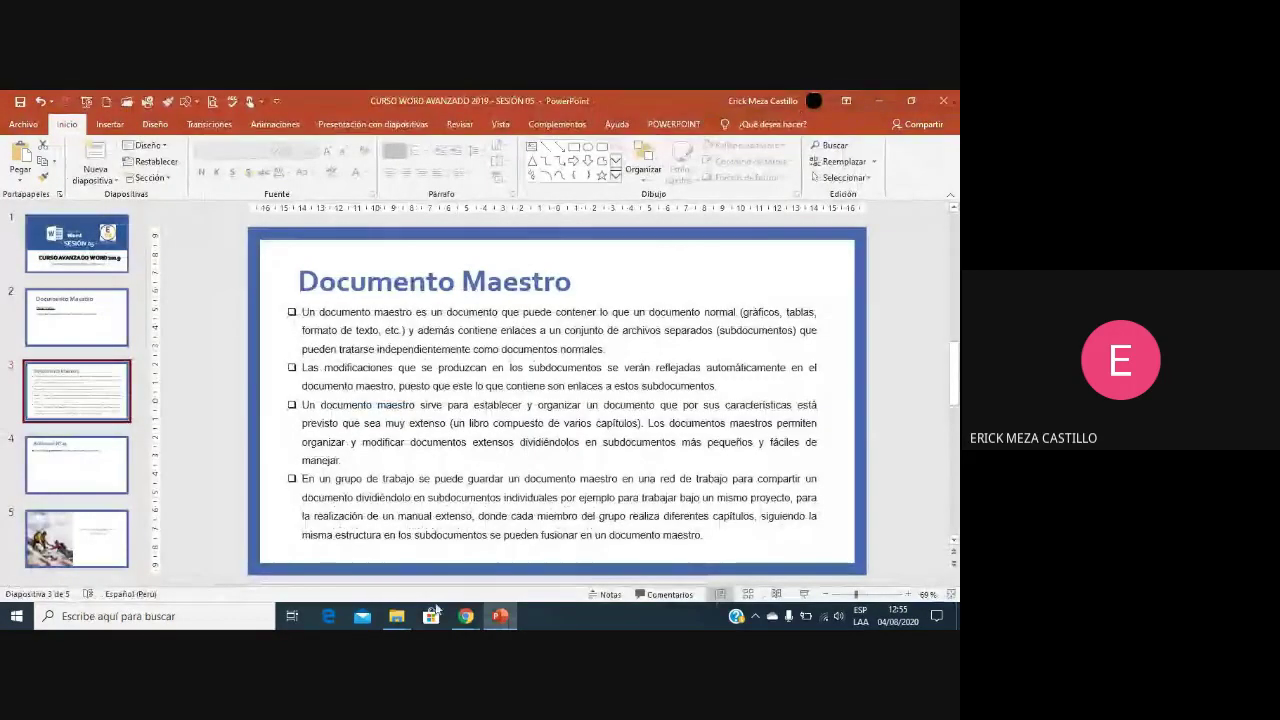
{"action": "mouse_move", "coordinate": [398, 612]}
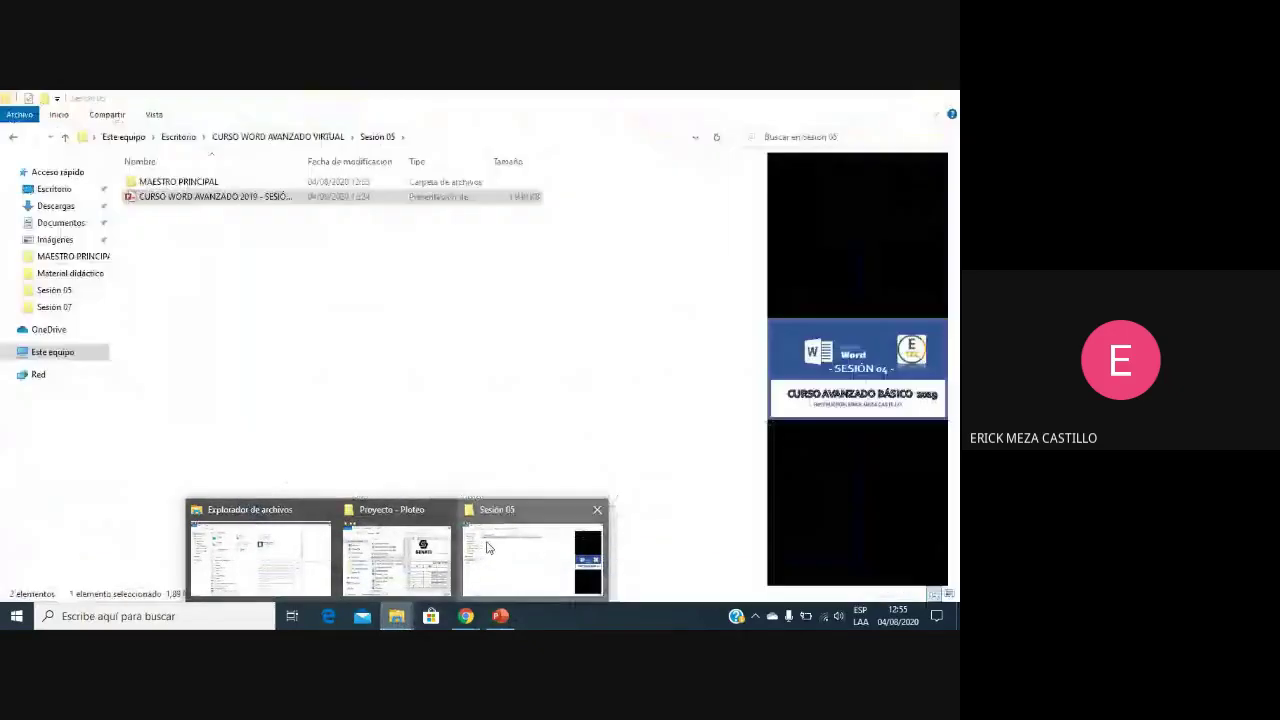
{"action": "left_click", "coordinate": [533, 558]}
{"action": "double_click", "coordinate": [197, 181]}
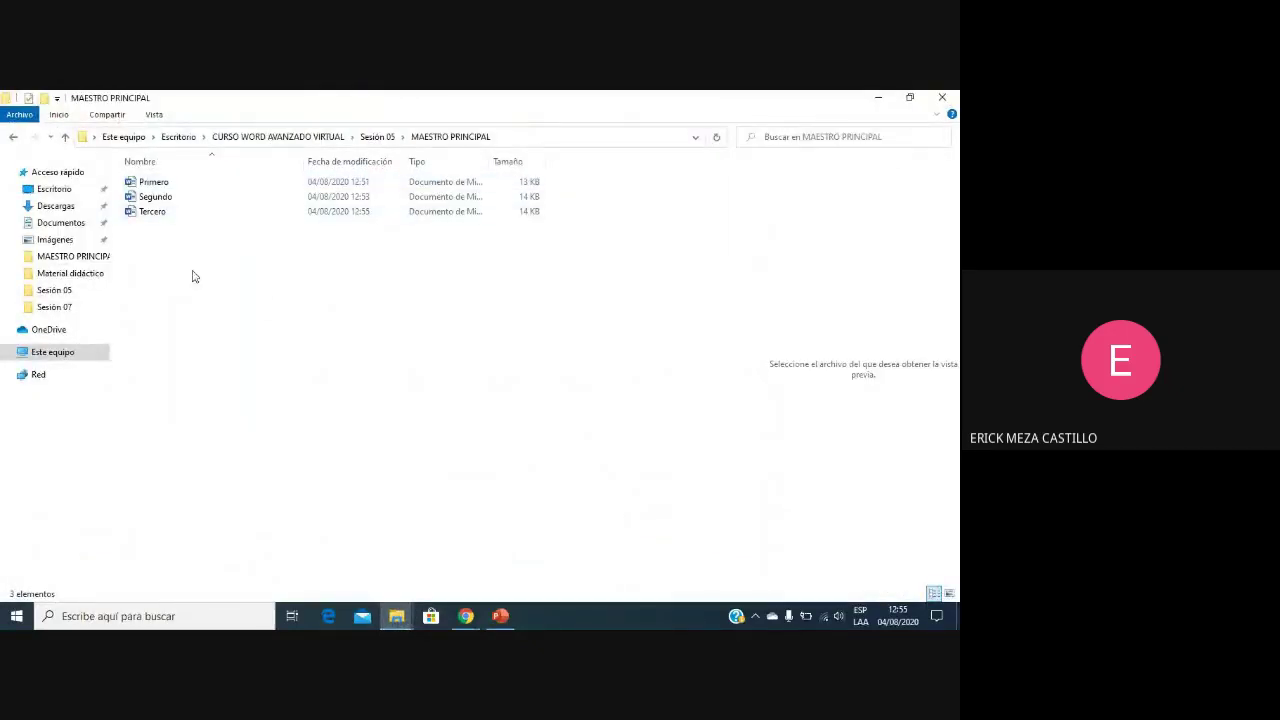
Step: Preview the Primero, Segundo and Tercero documents in the MAESTRO PRINCIPAL folder
{"action": "left_click", "coordinate": [160, 183]}
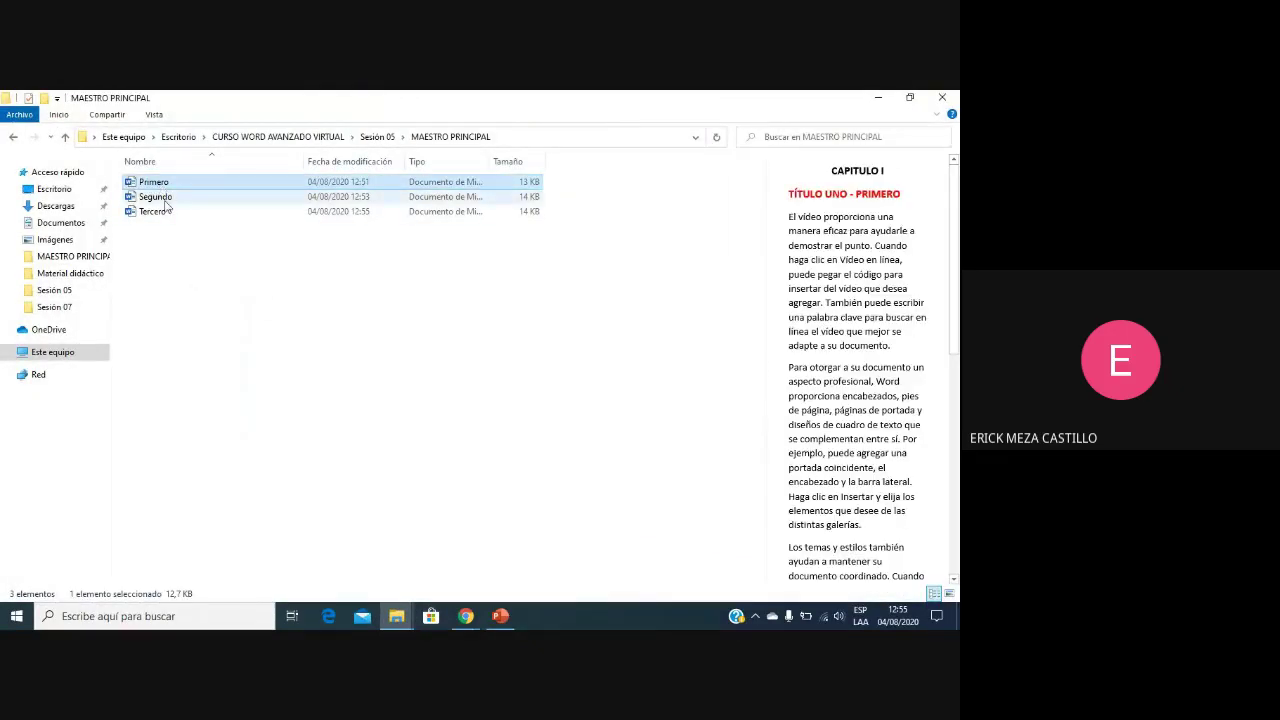
{"action": "left_click", "coordinate": [166, 198]}
{"action": "left_click", "coordinate": [155, 214]}
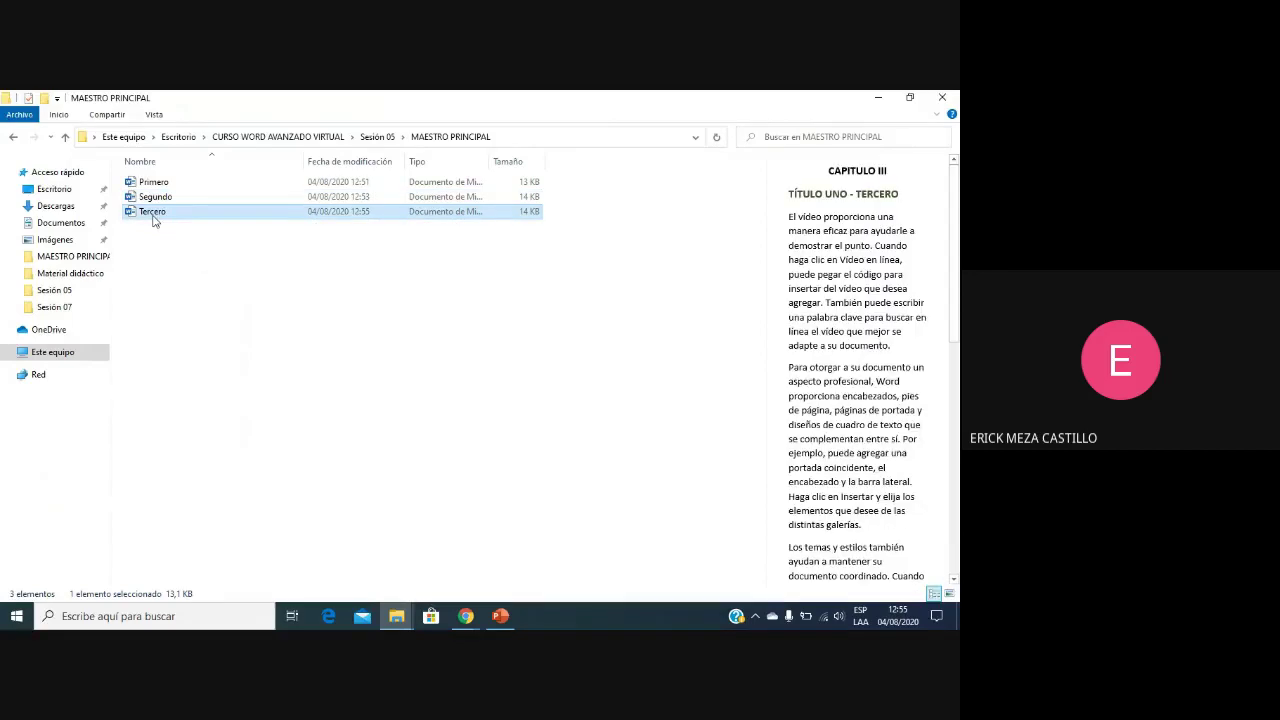
{"action": "left_click", "coordinate": [210, 268]}
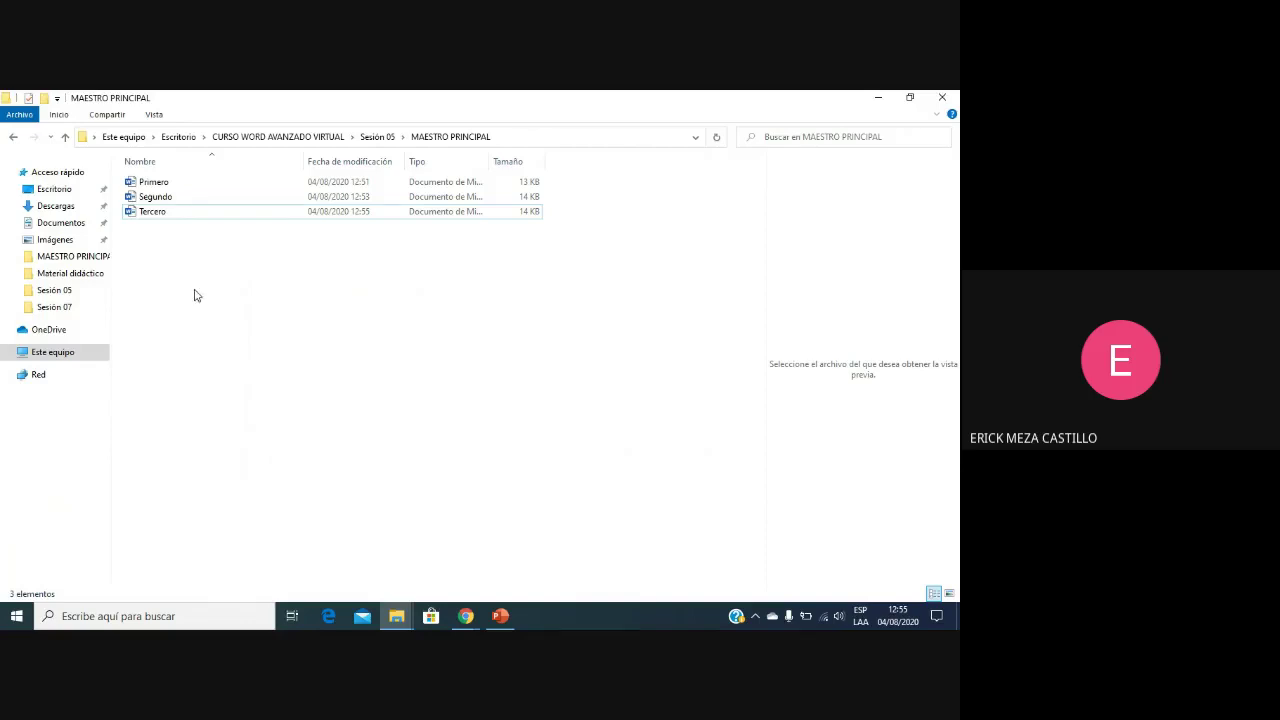
Step: Search for Word from the desktop and launch it with a new blank document
{"action": "left_click", "coordinate": [4, 622]}
{"action": "type", "text": "word"}
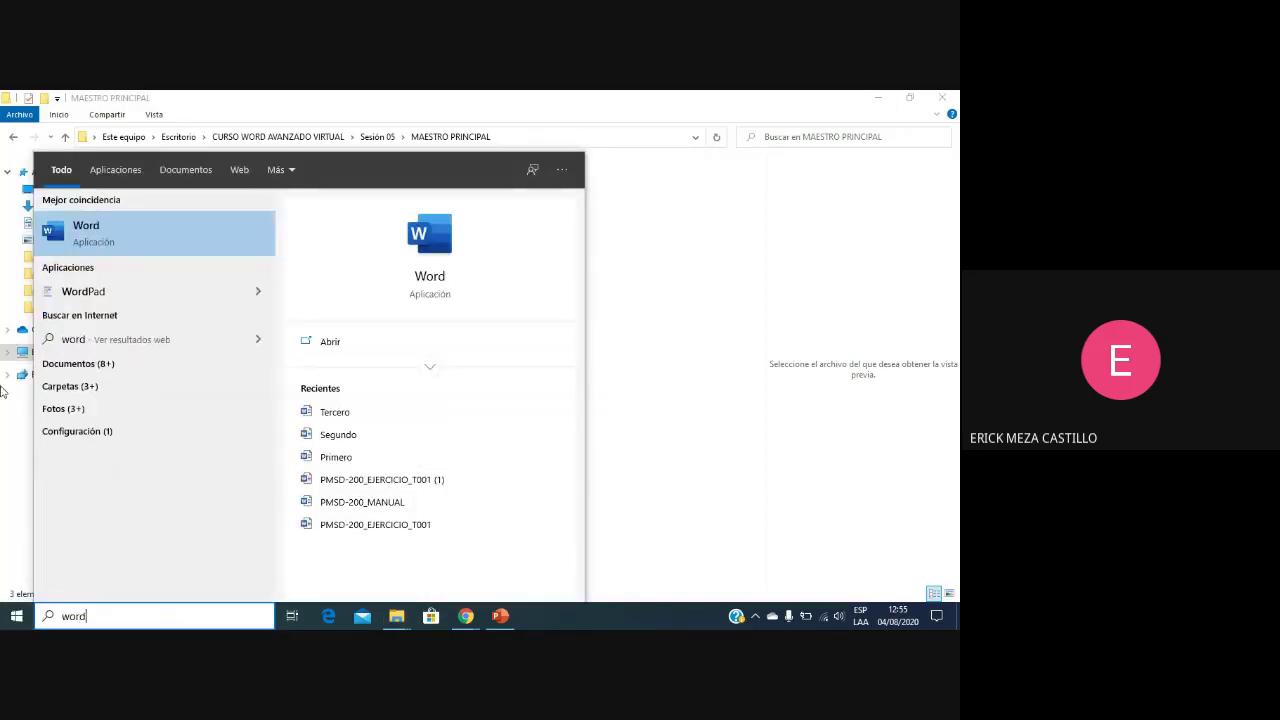
{"action": "left_click", "coordinate": [211, 246]}
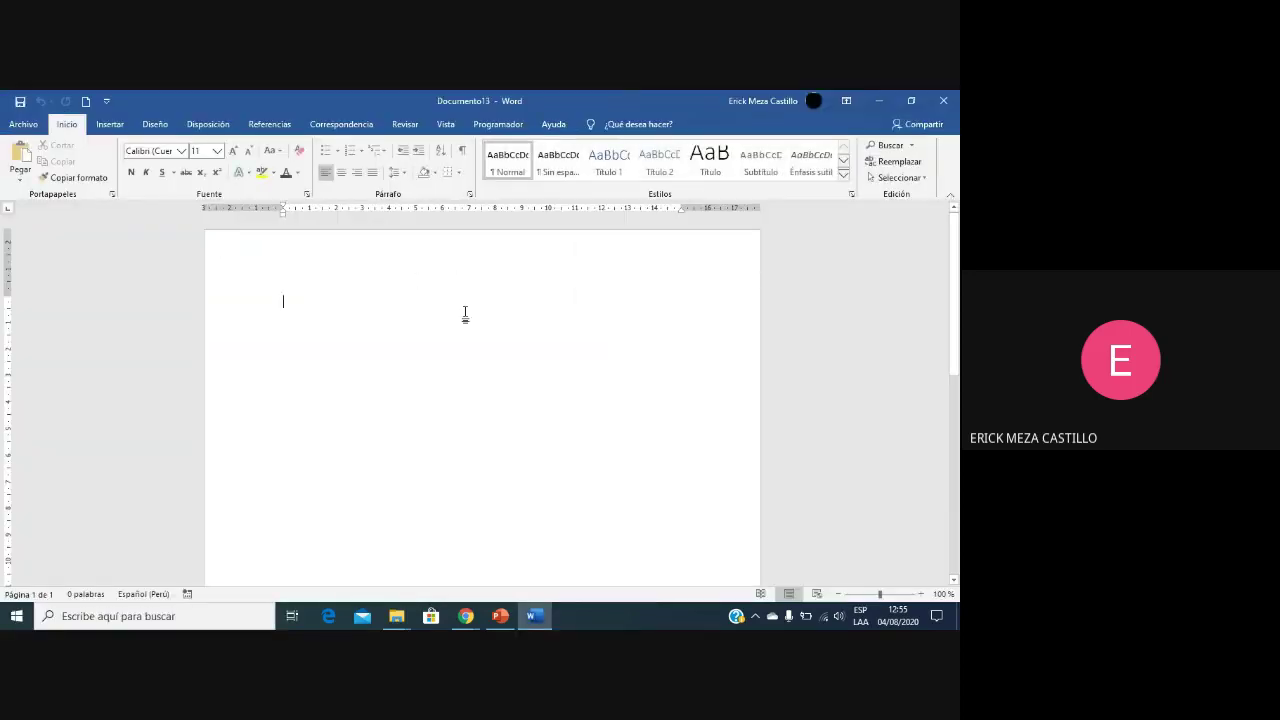
{"action": "left_click", "coordinate": [443, 128]}
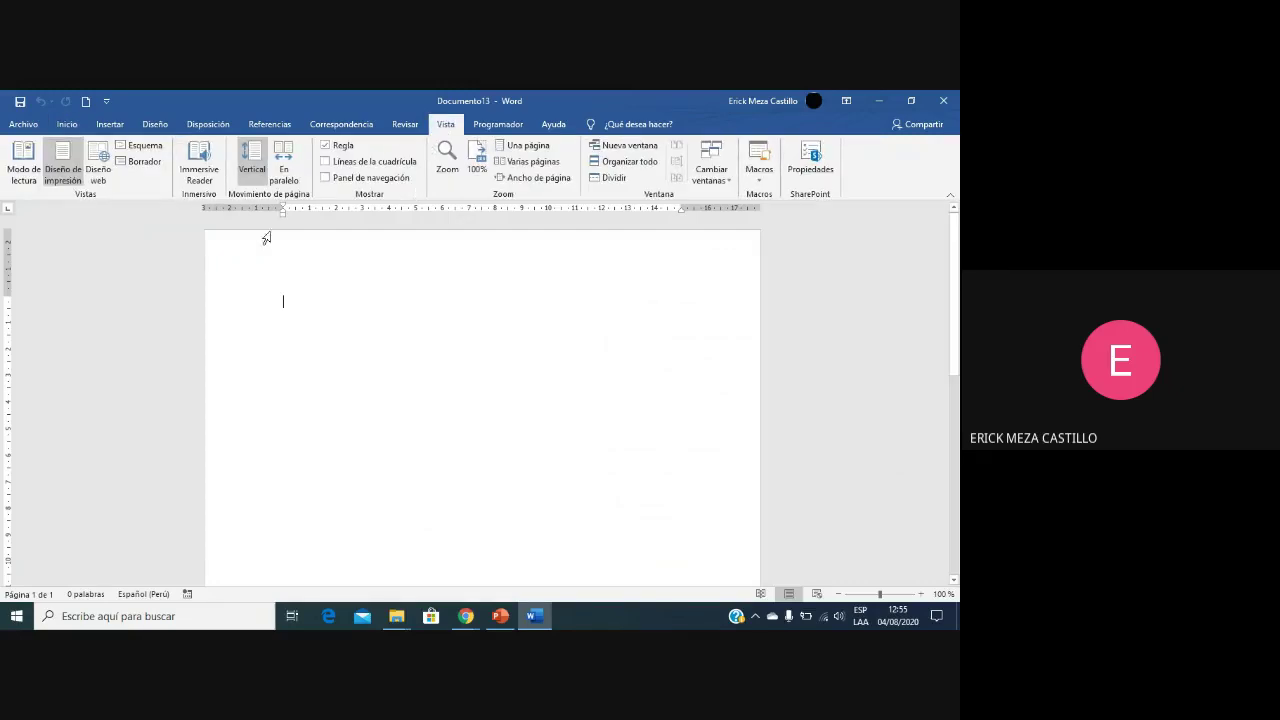
{"action": "left_click", "coordinate": [161, 150]}
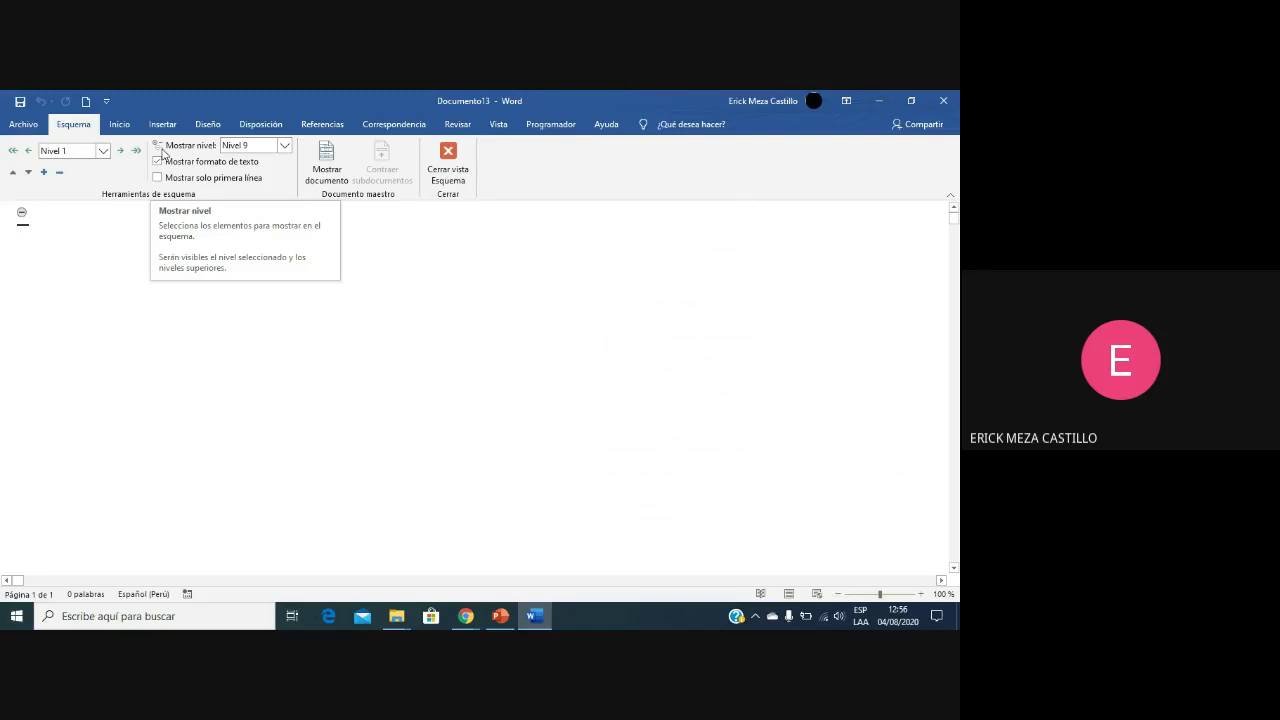
{"action": "left_click", "coordinate": [445, 162]}
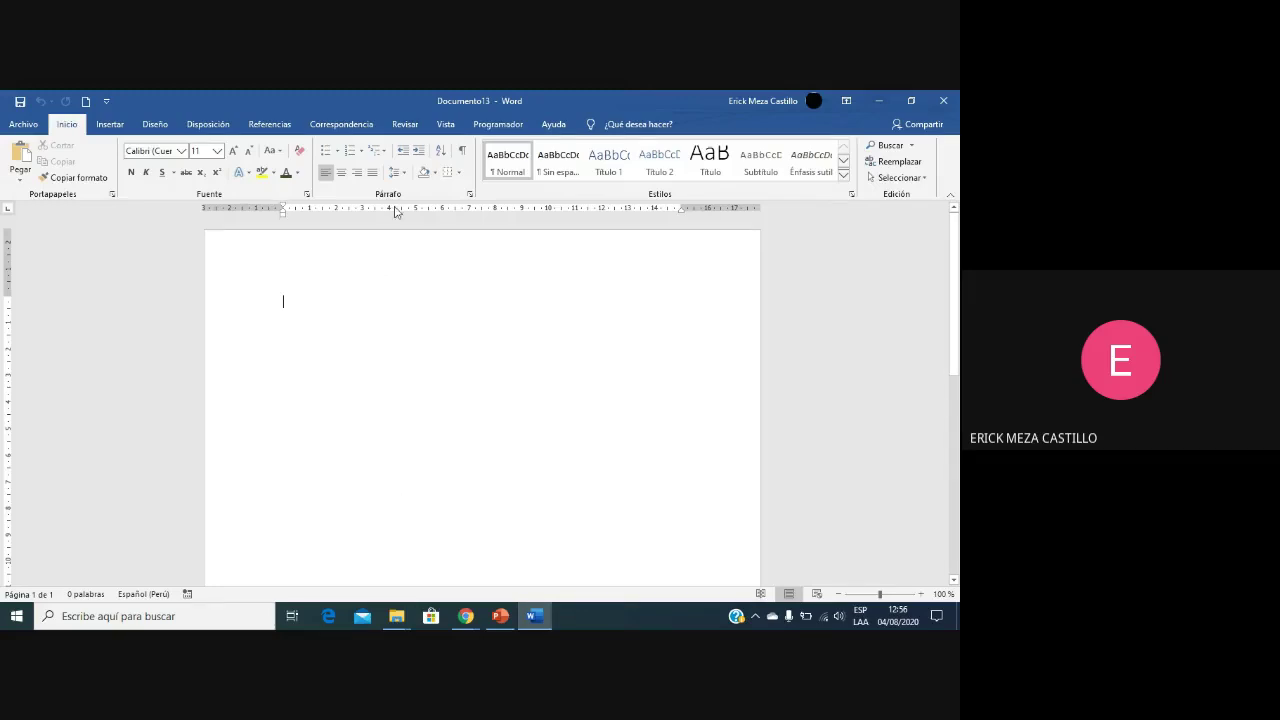
Step: Switch the blank document to Outline view (Esquema) and show the master document commands
{"action": "left_click", "coordinate": [444, 128]}
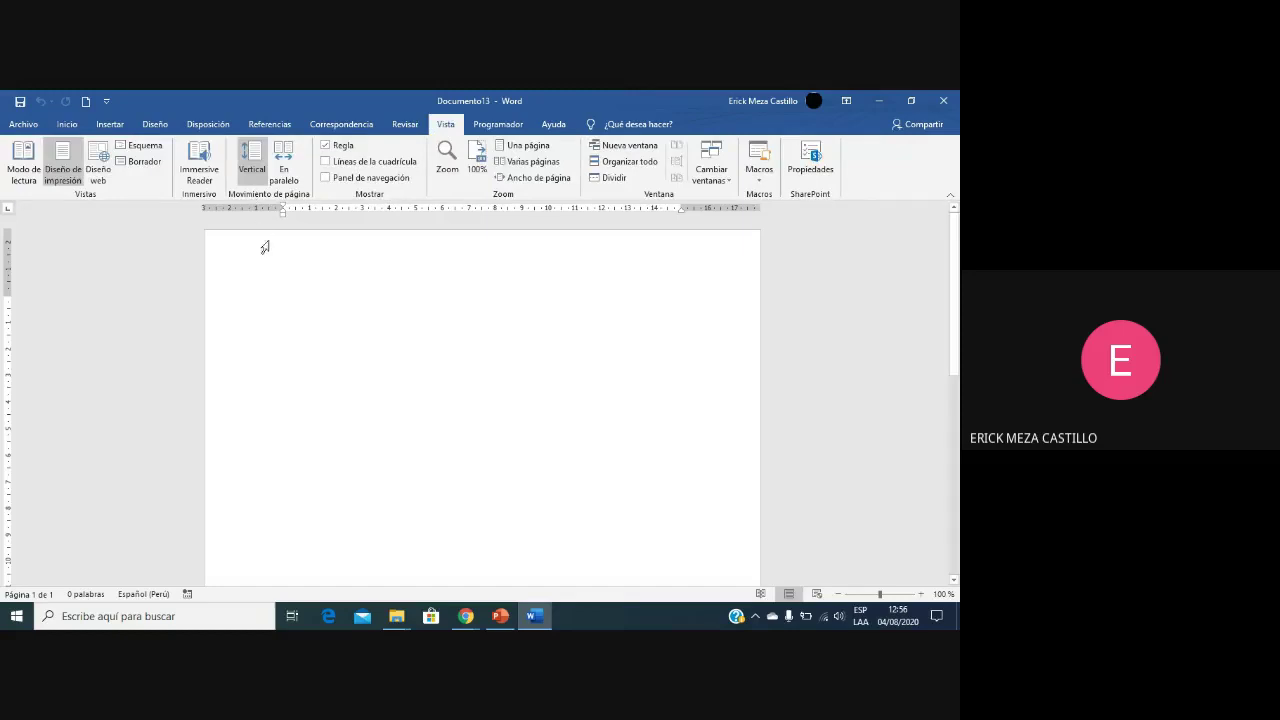
{"action": "left_click", "coordinate": [141, 146]}
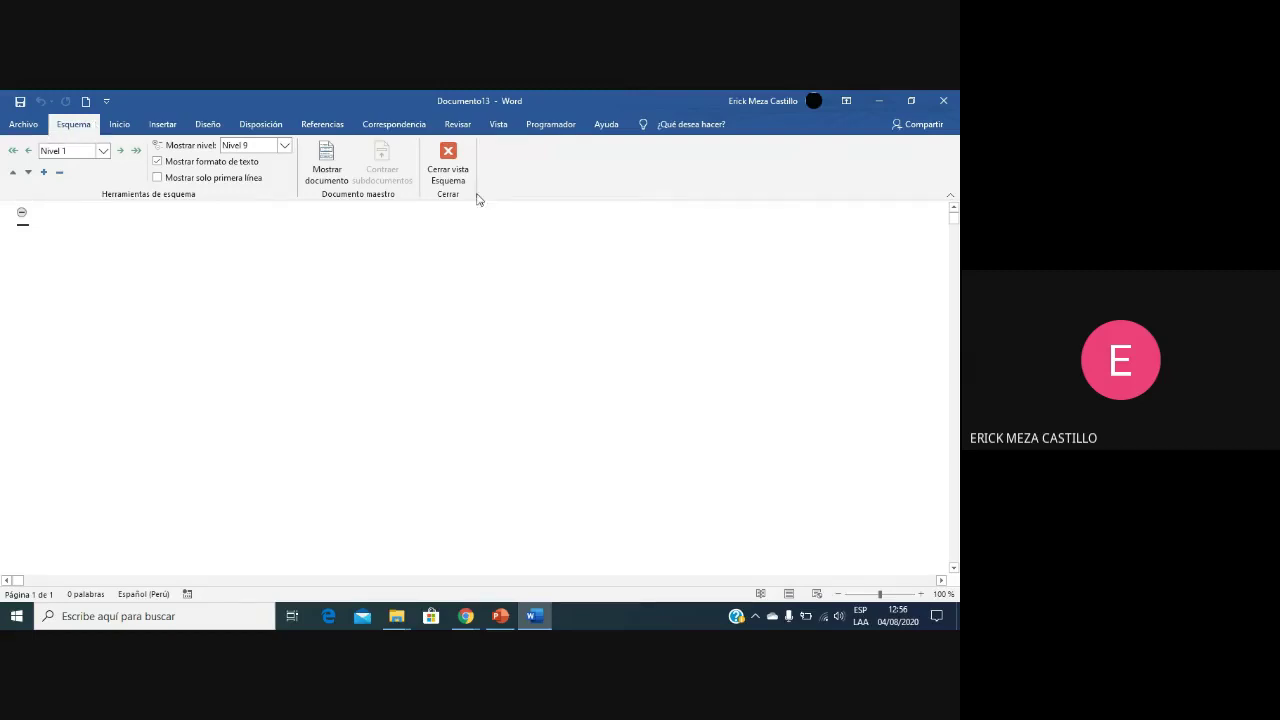
{"action": "left_click", "coordinate": [334, 171]}
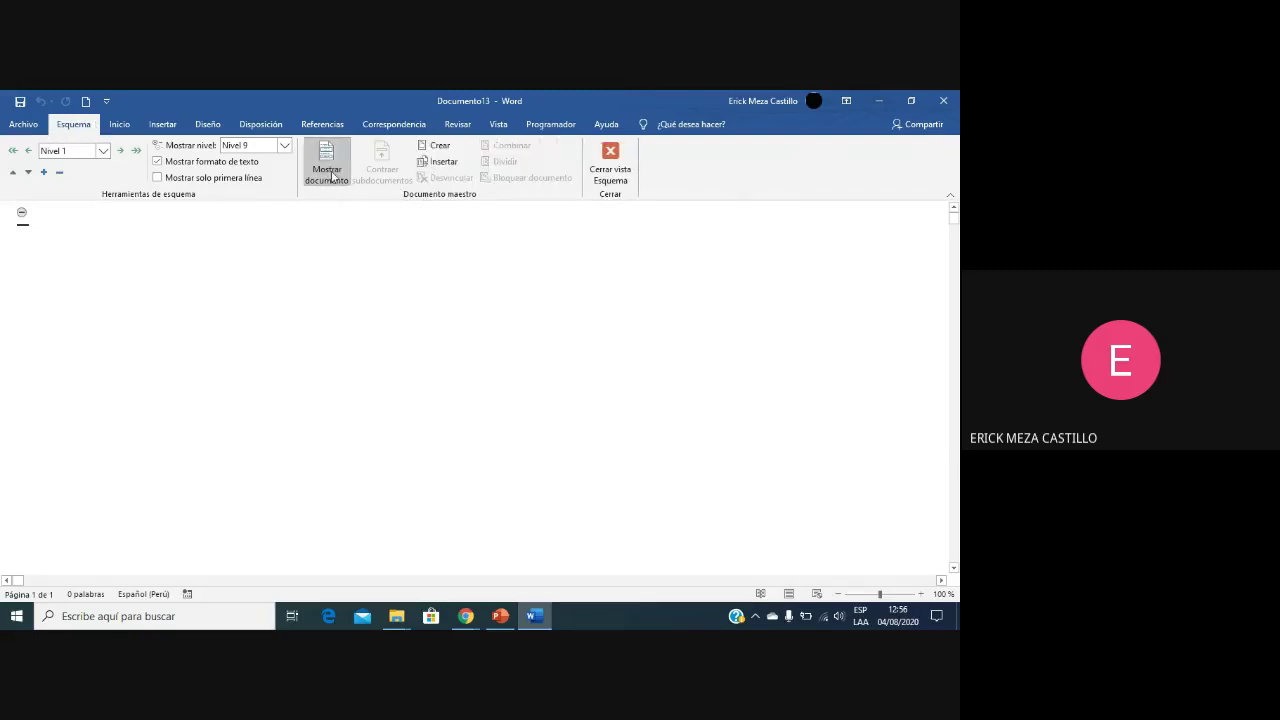
{"action": "left_click", "coordinate": [330, 176]}
{"action": "left_click", "coordinate": [326, 177]}
Step: Insert Primero from the MAESTRO PRINCIPAL folder as the first subdocument
{"action": "left_click", "coordinate": [450, 170]}
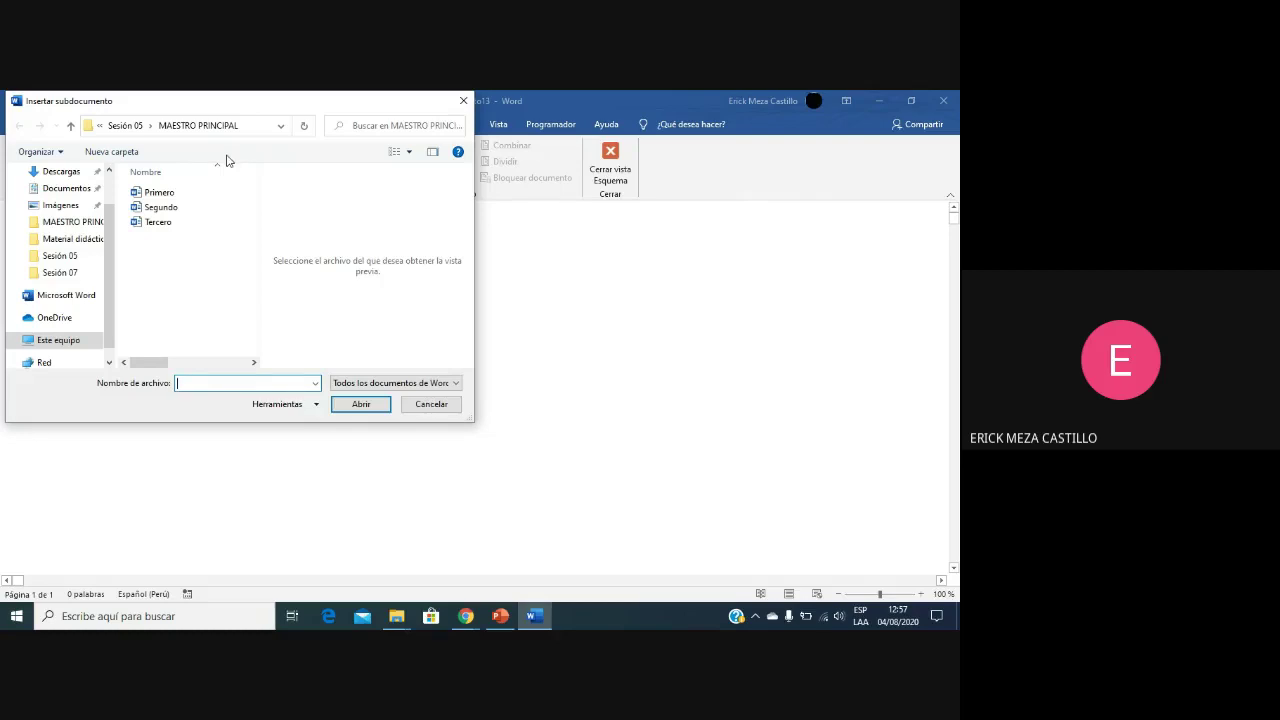
{"action": "left_click", "coordinate": [158, 192]}
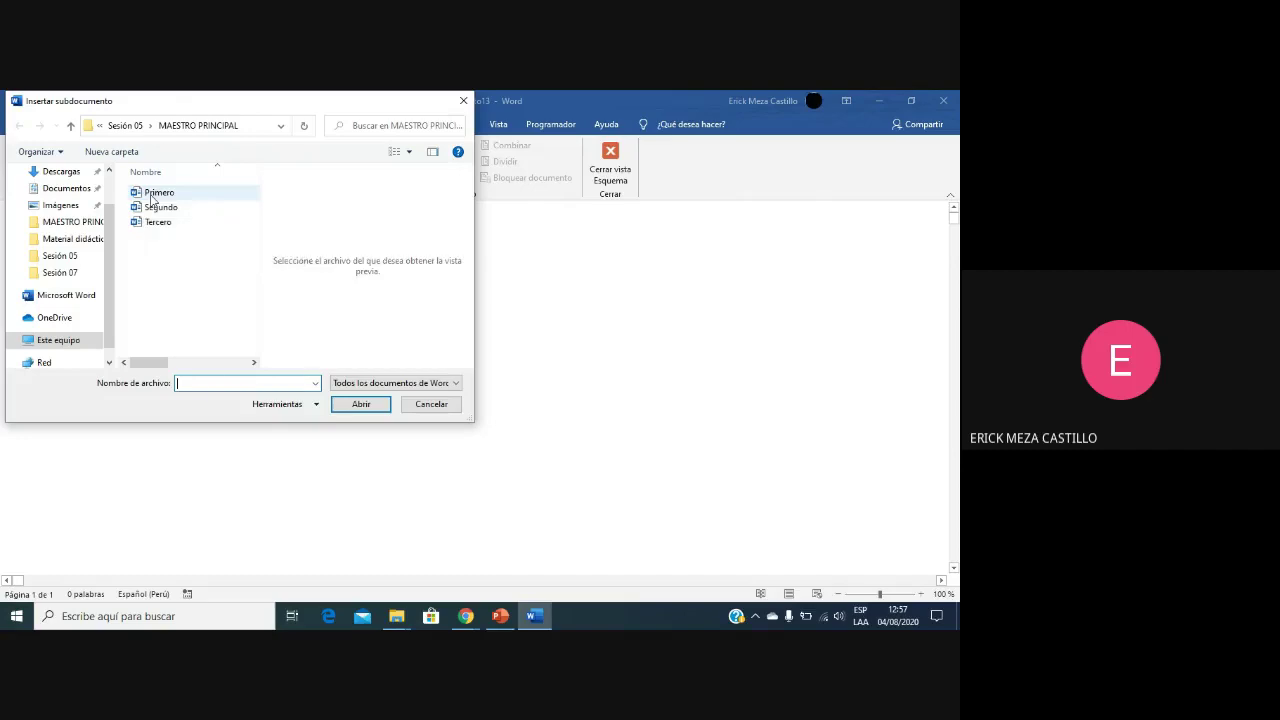
{"action": "left_click", "coordinate": [358, 405]}
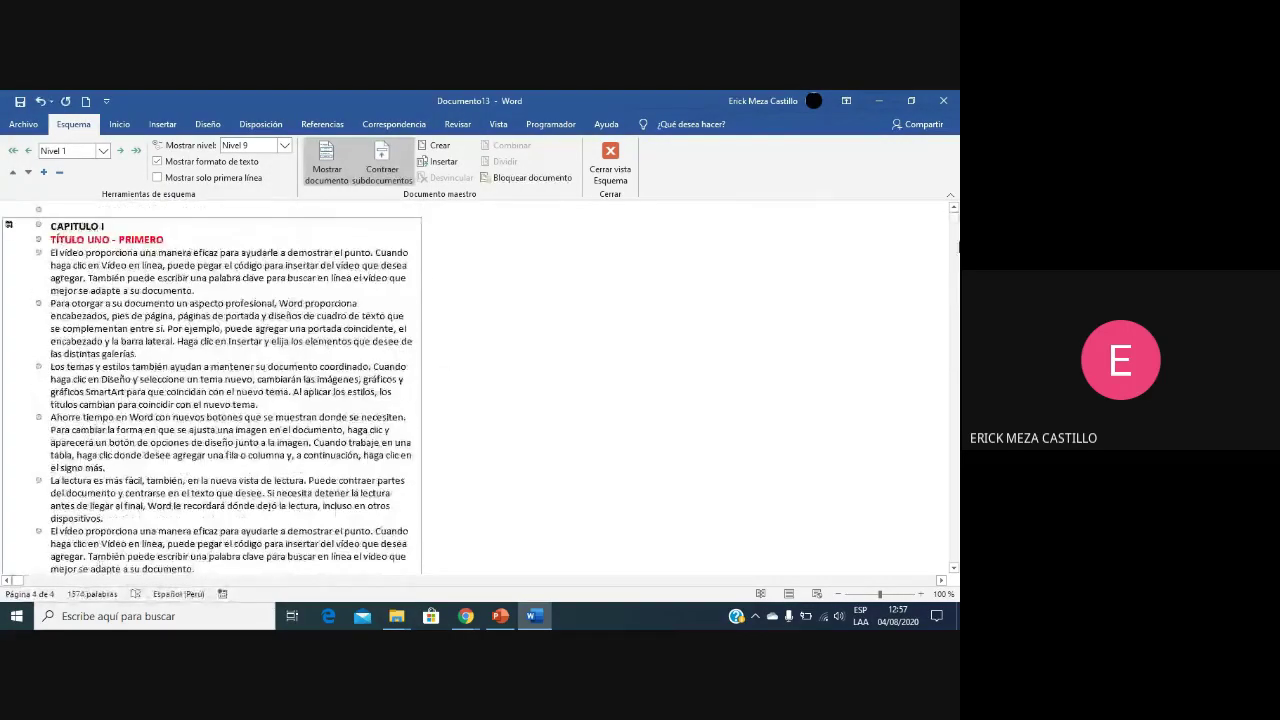
Step: Insert Segundo as a subdocument at the end of the outline, below the Primero content
{"action": "scroll", "coordinate": [135, 290], "scroll_direction": "down", "scroll_amount": 3}
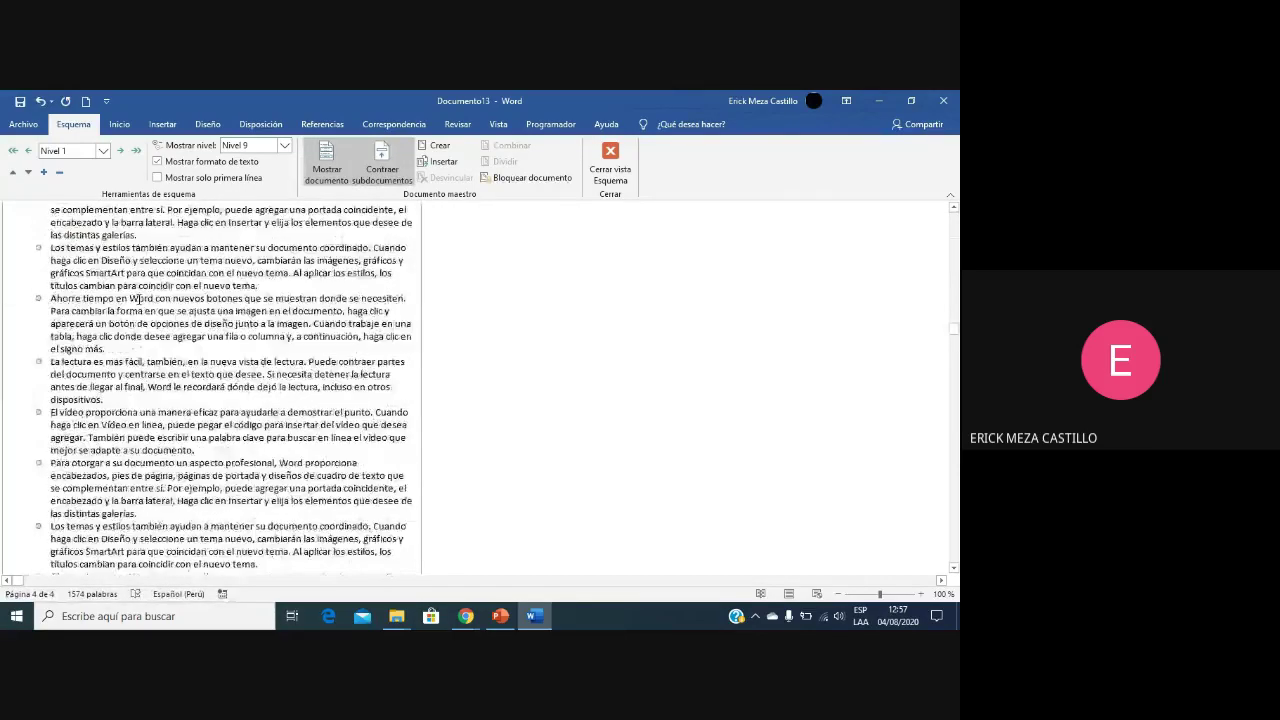
{"action": "scroll", "coordinate": [138, 298], "scroll_direction": "down", "scroll_amount": 10}
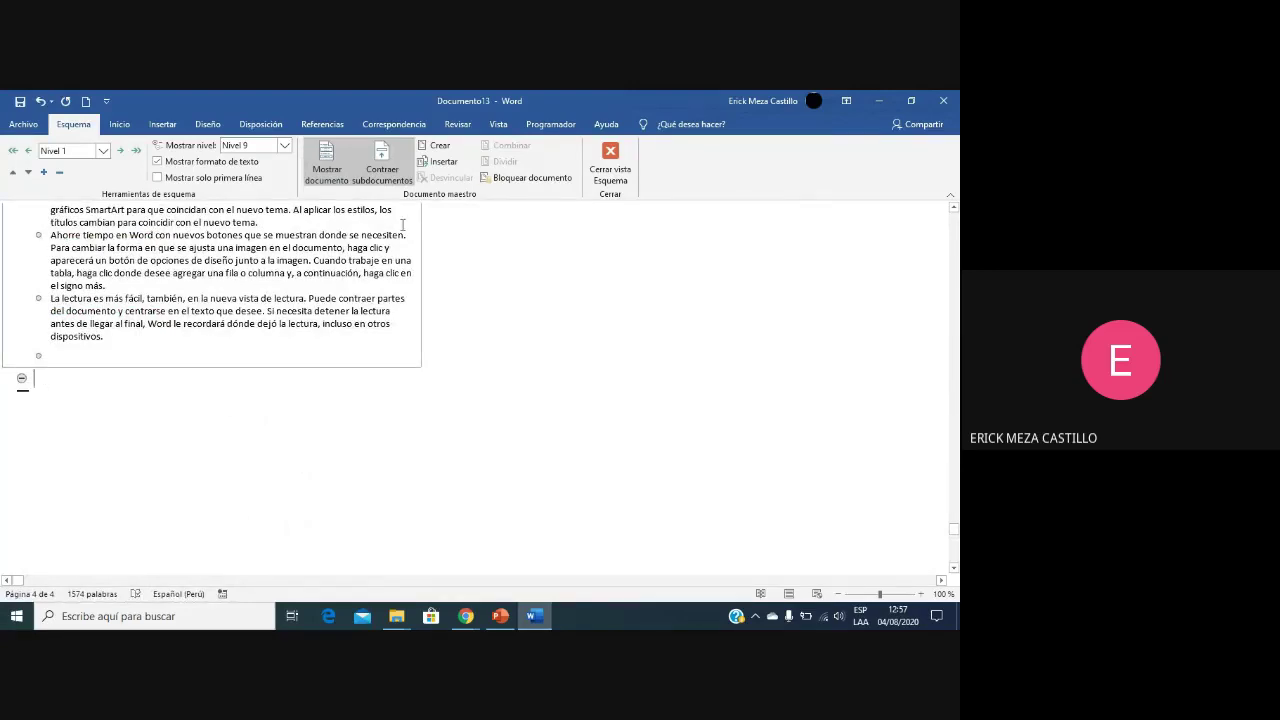
{"action": "left_click", "coordinate": [440, 161]}
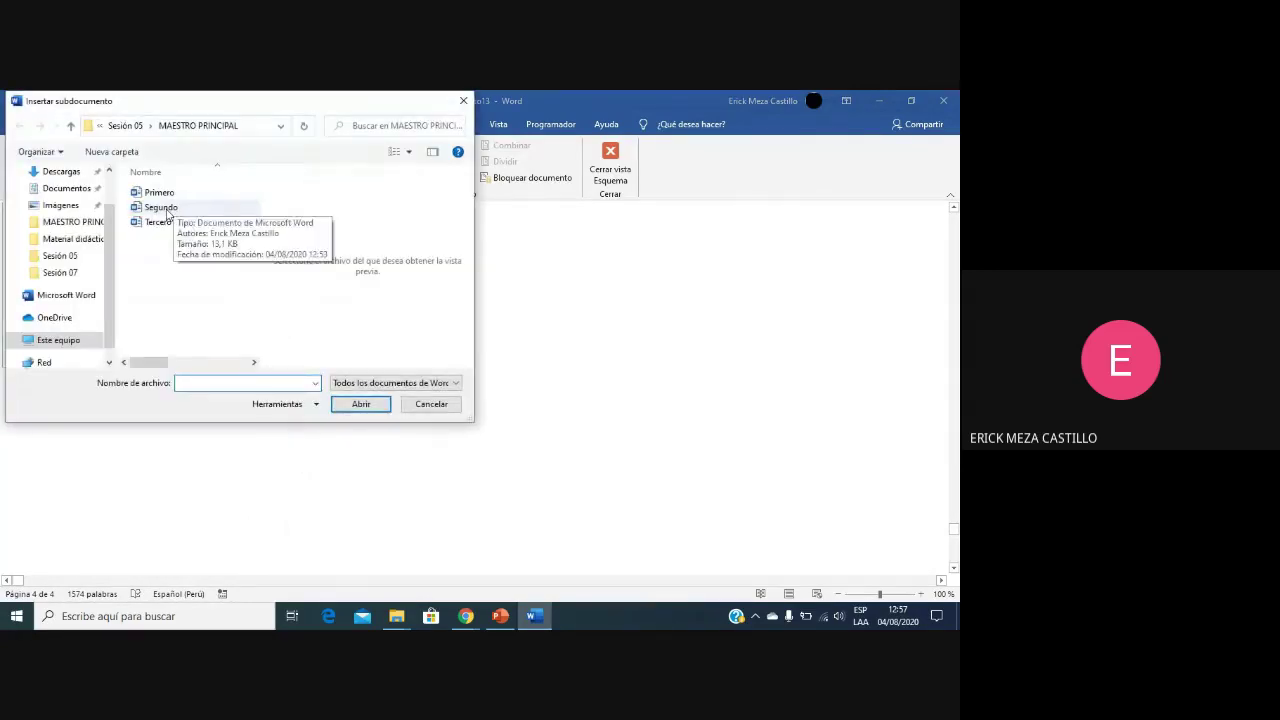
{"action": "double_click", "coordinate": [160, 208]}
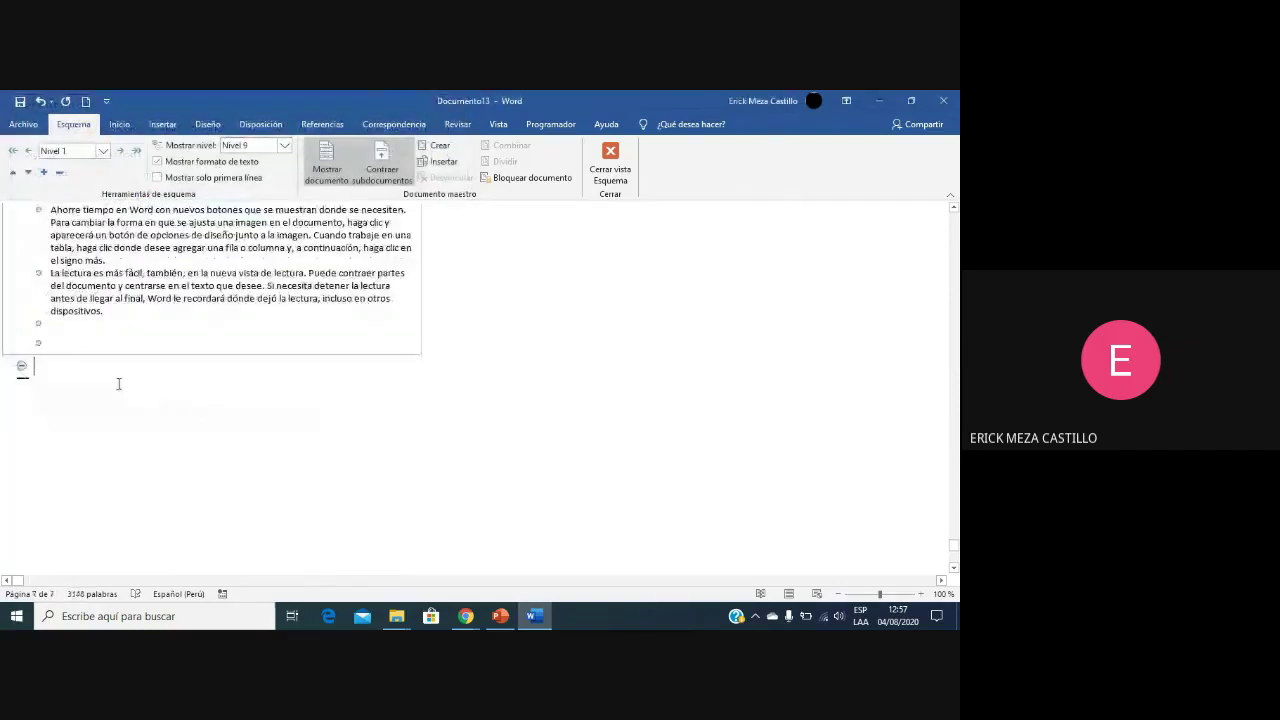
Step: Insert Tercero as the third subdocument, below the Segundo content
{"action": "left_click", "coordinate": [444, 165]}
{"action": "left_click", "coordinate": [160, 222]}
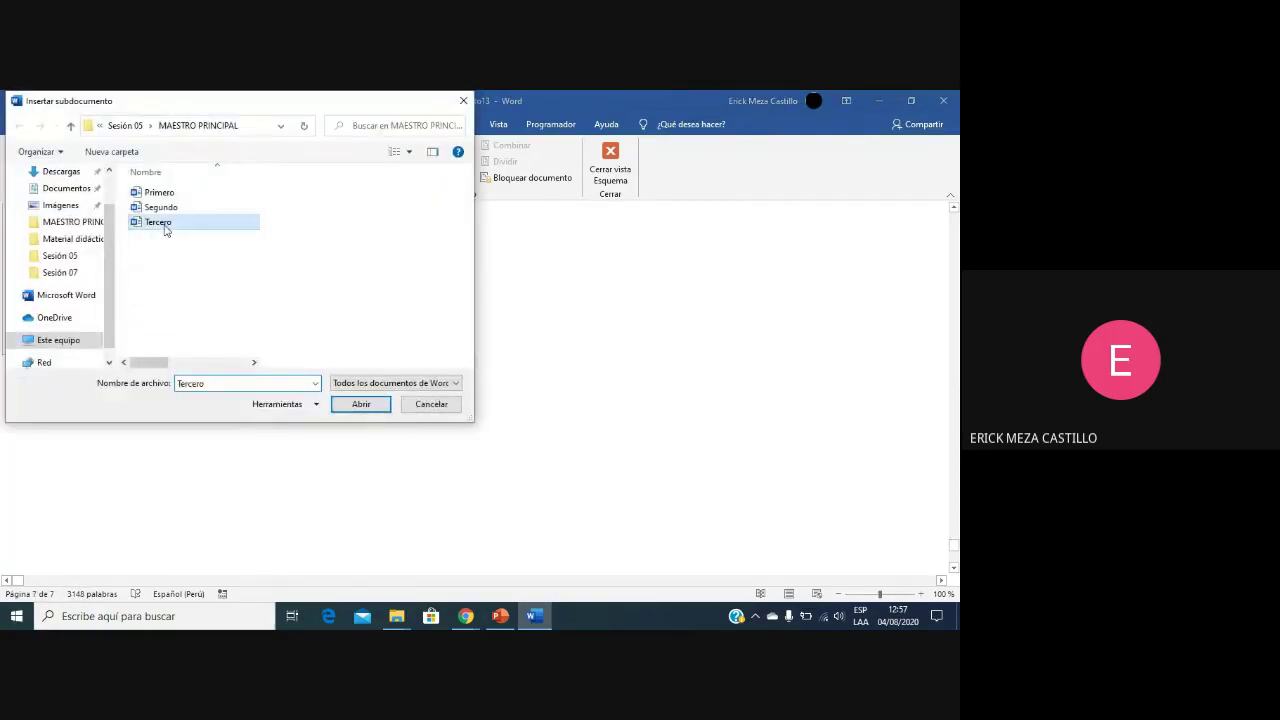
{"action": "left_click", "coordinate": [340, 404]}
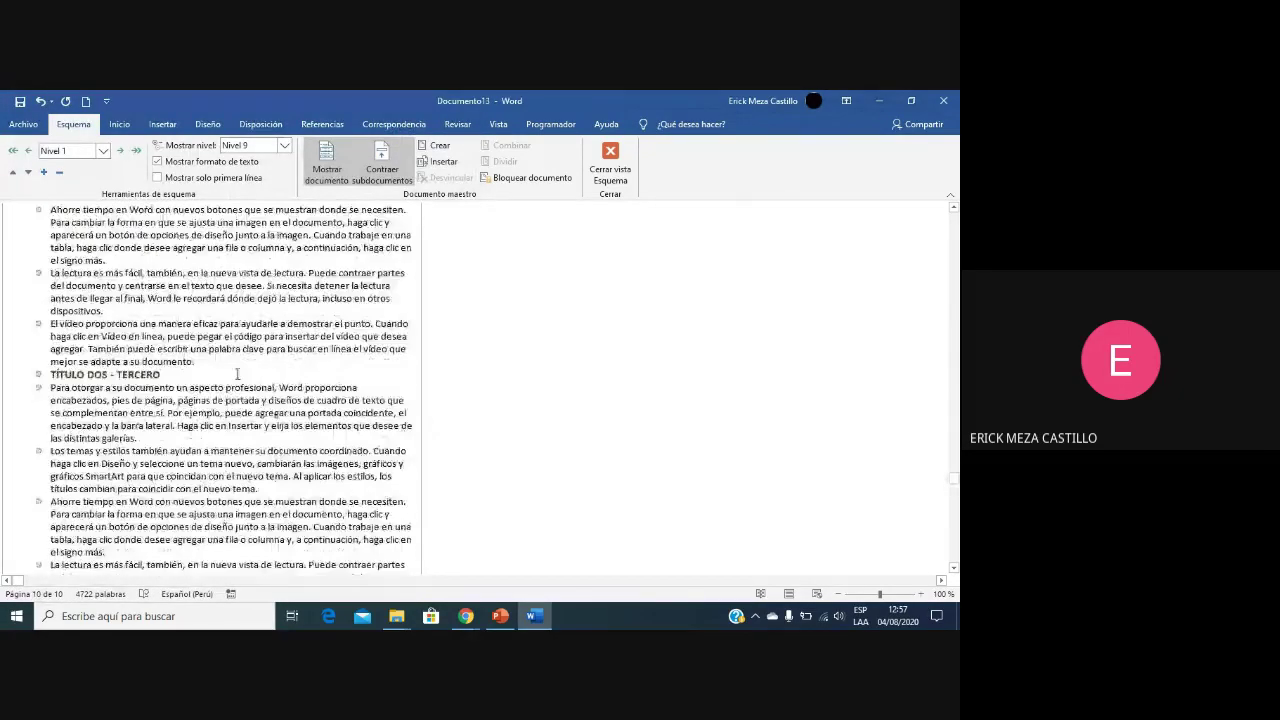
Step: Look over the three inserted subdocuments in the outline and close Outline view
{"action": "scroll", "coordinate": [237, 374], "scroll_direction": "up", "scroll_amount": 5}
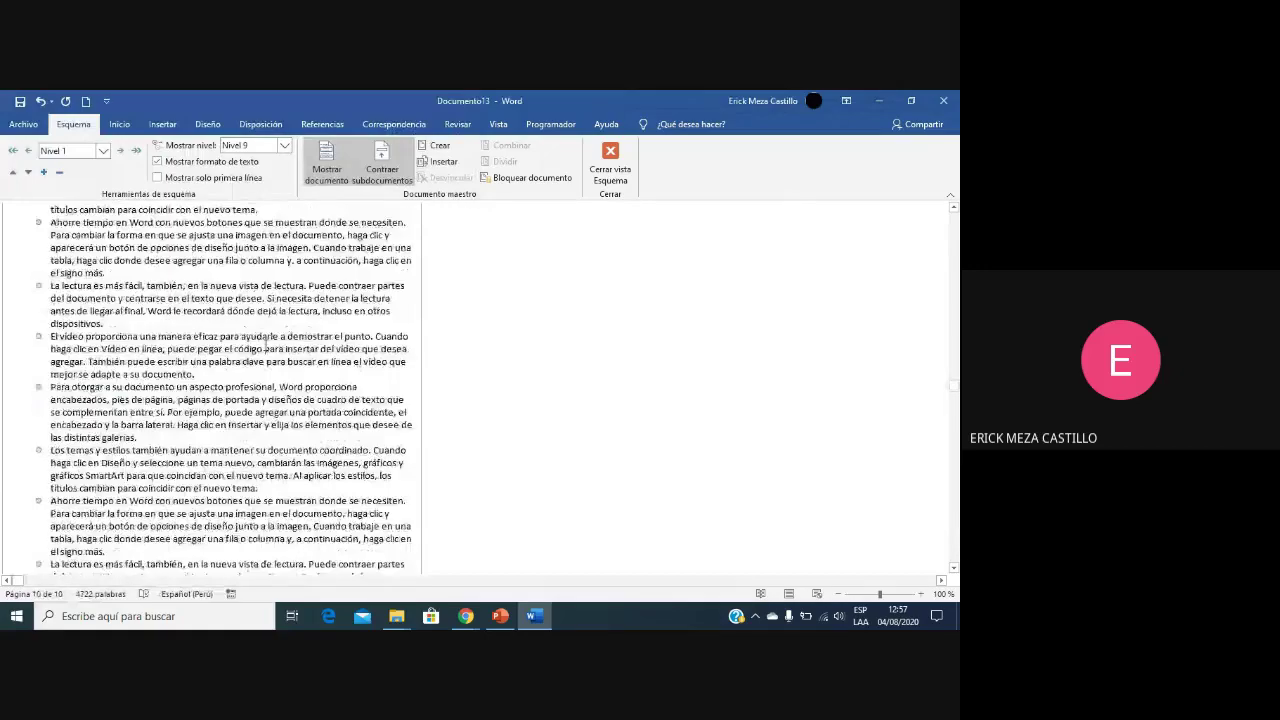
{"action": "scroll", "coordinate": [265, 342], "scroll_direction": "down", "scroll_amount": 10}
{"action": "scroll", "coordinate": [265, 344], "scroll_direction": "up", "scroll_amount": 2}
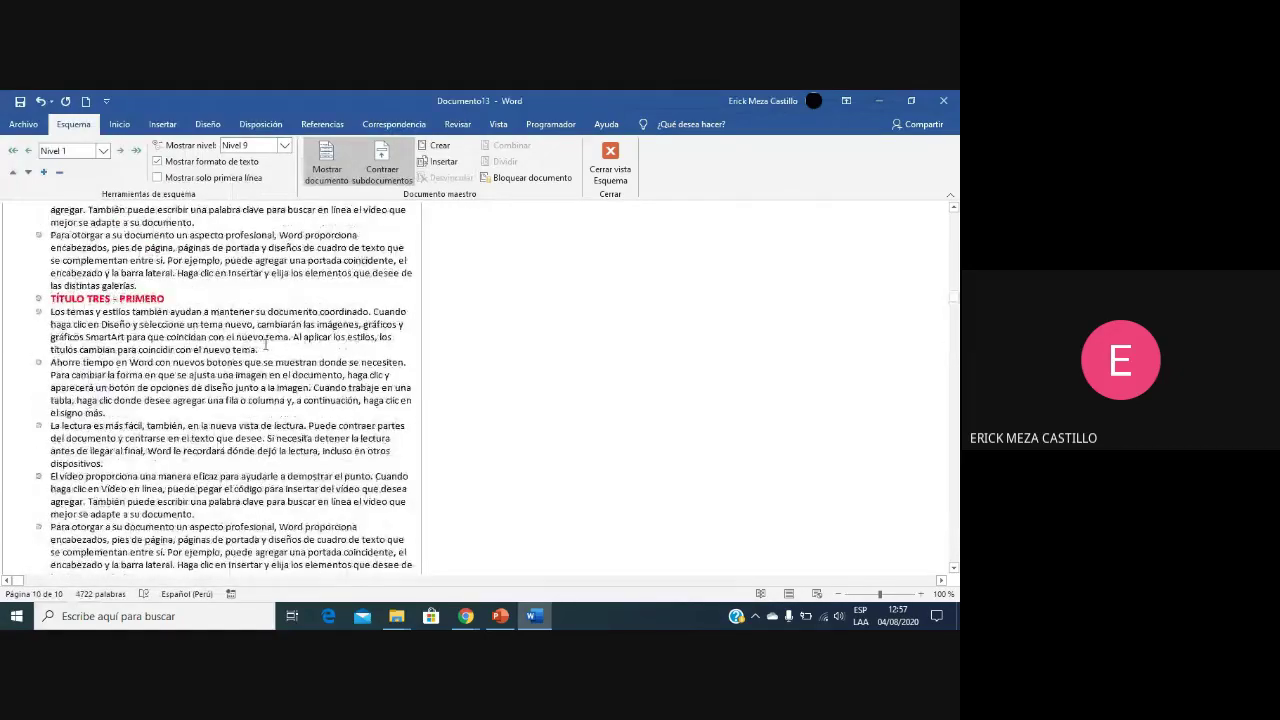
{"action": "scroll", "coordinate": [265, 344], "scroll_direction": "up", "scroll_amount": 15}
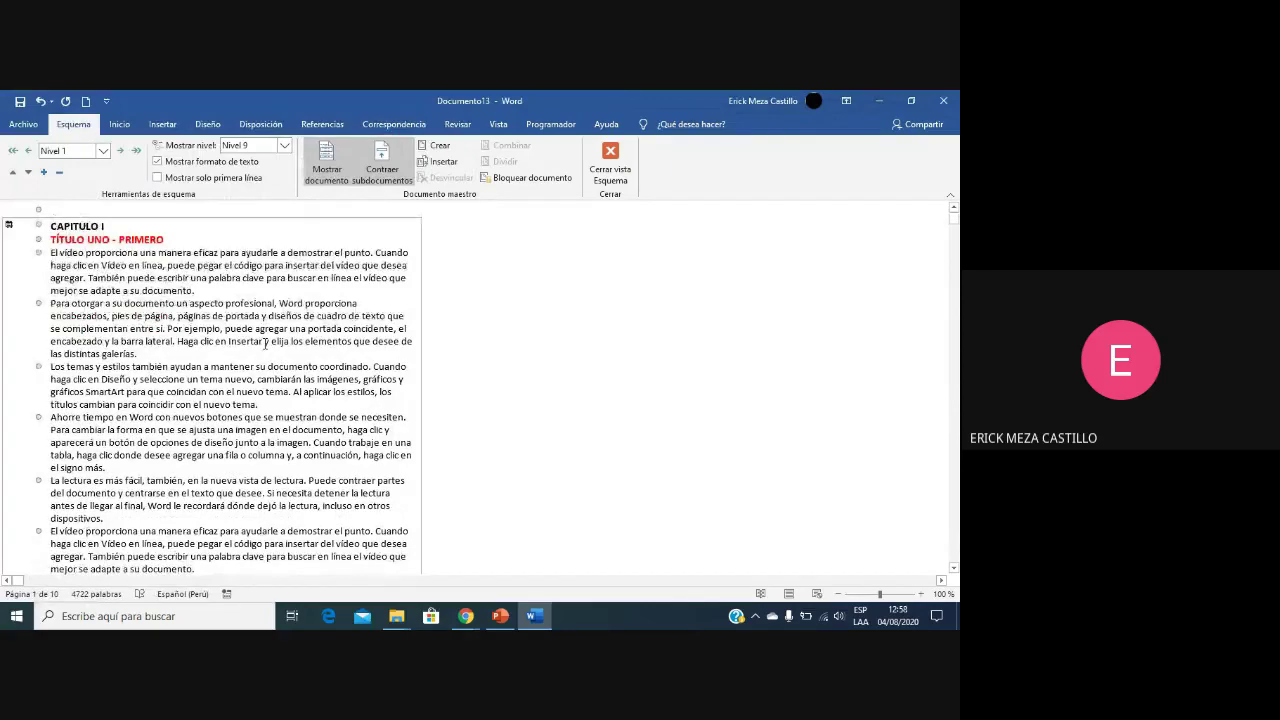
{"action": "left_click", "coordinate": [610, 166]}
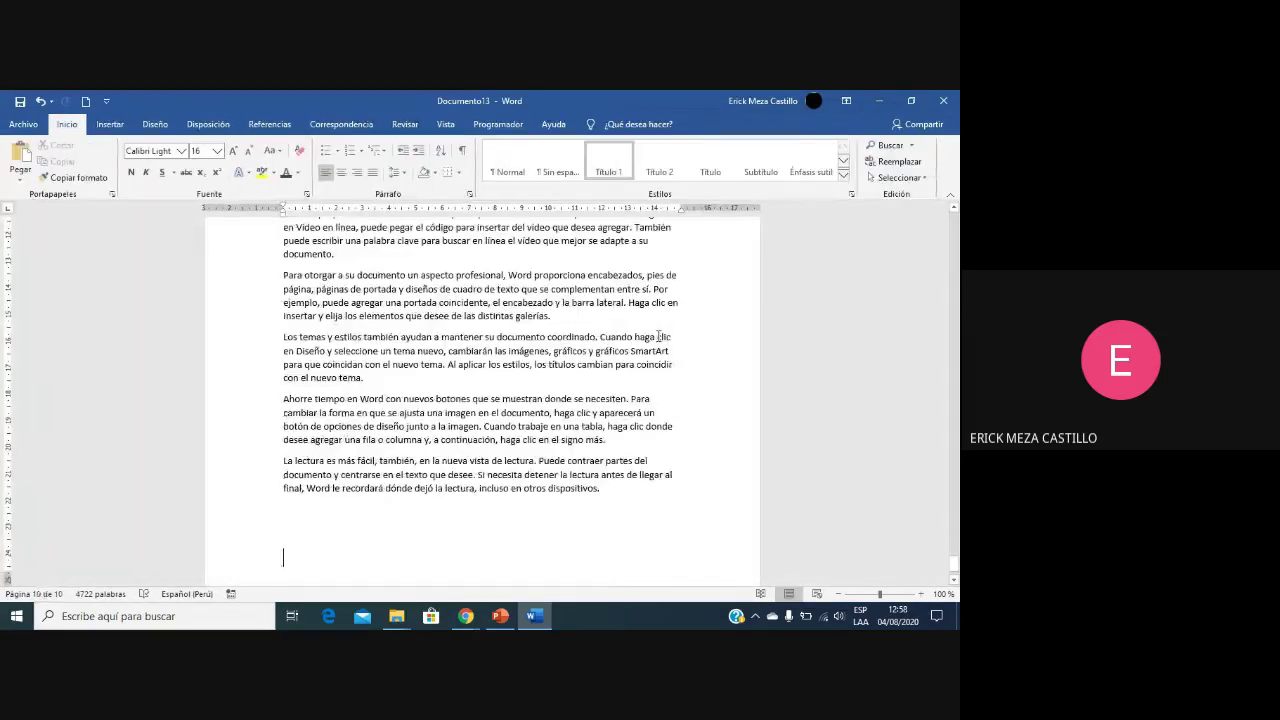
Step: Return to the first page of the master document and display multiple pages at once
{"action": "scroll", "coordinate": [952, 422], "scroll_direction": "up", "scroll_amount": 3}
{"action": "left_click_drag", "start_coordinate": [954, 560], "coordinate": [952, 191]}
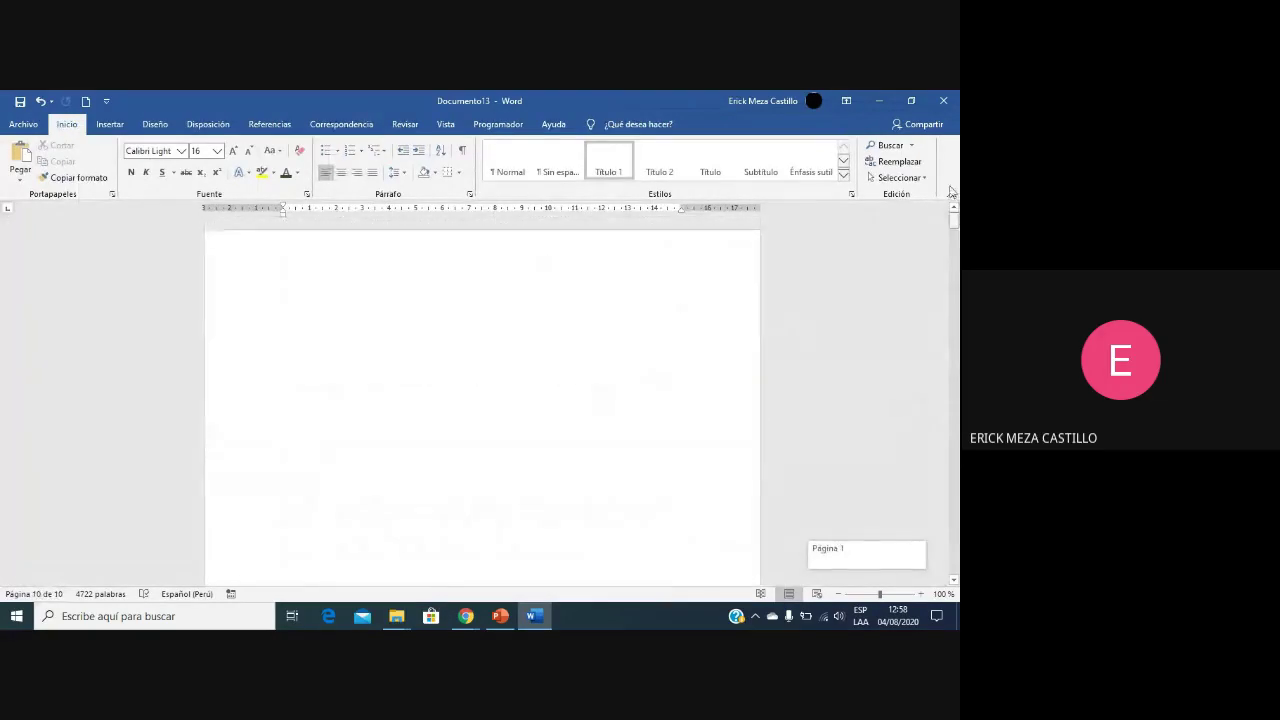
{"action": "left_click", "coordinate": [445, 124]}
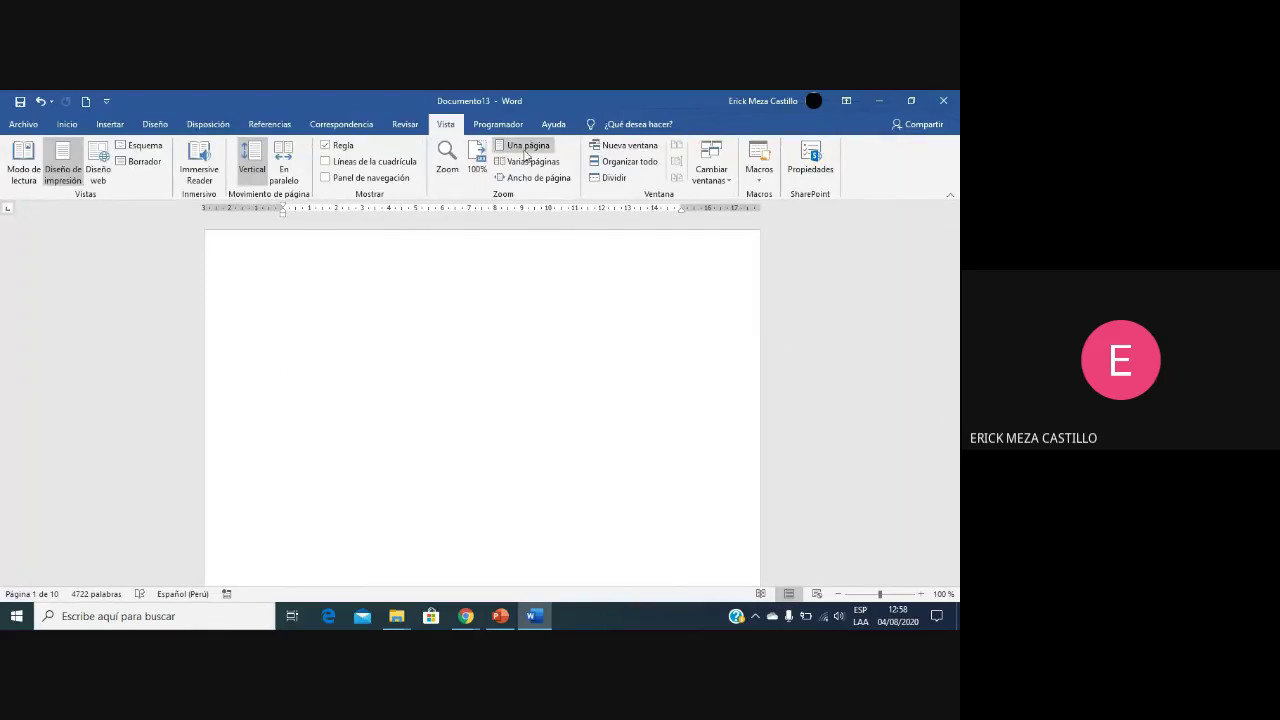
{"action": "left_click", "coordinate": [530, 163]}
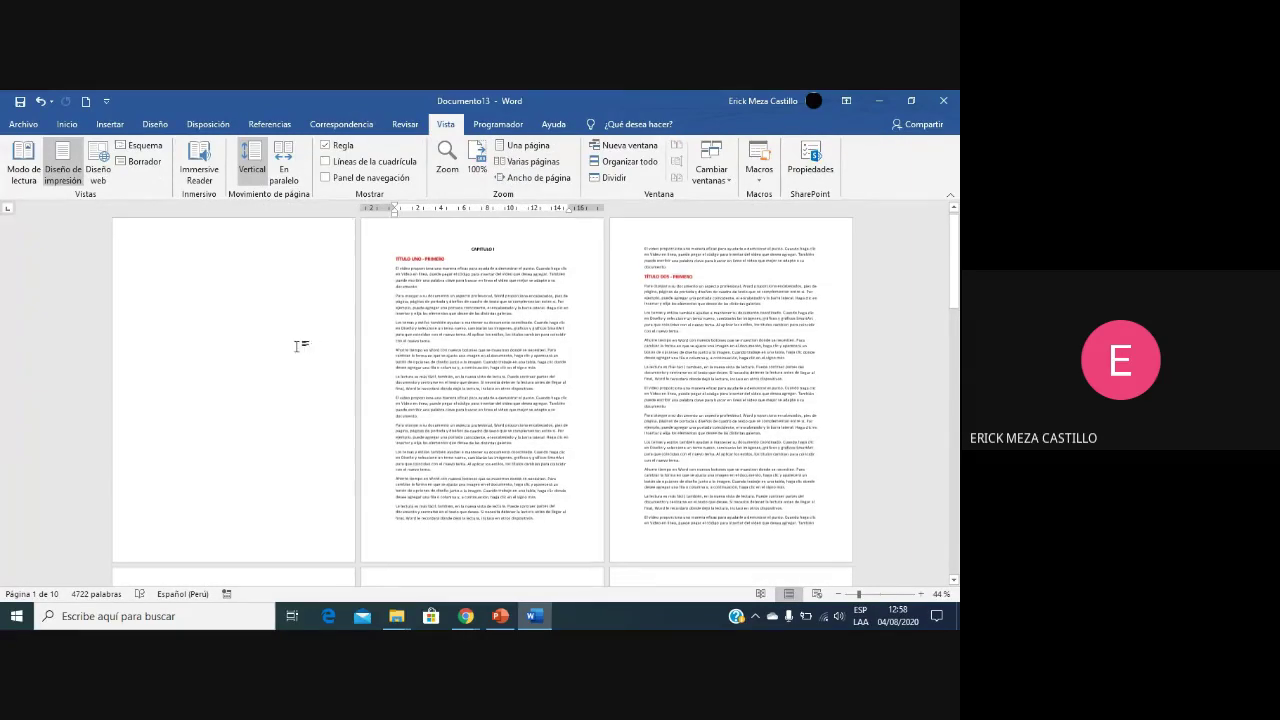
Step: Examine how the chapters from the three subdocuments are laid out across the pages of the master document
{"action": "scroll", "coordinate": [297, 349], "scroll_direction": "down", "scroll_amount": 1}
{"action": "scroll", "coordinate": [289, 343], "scroll_direction": "up", "scroll_amount": 1}
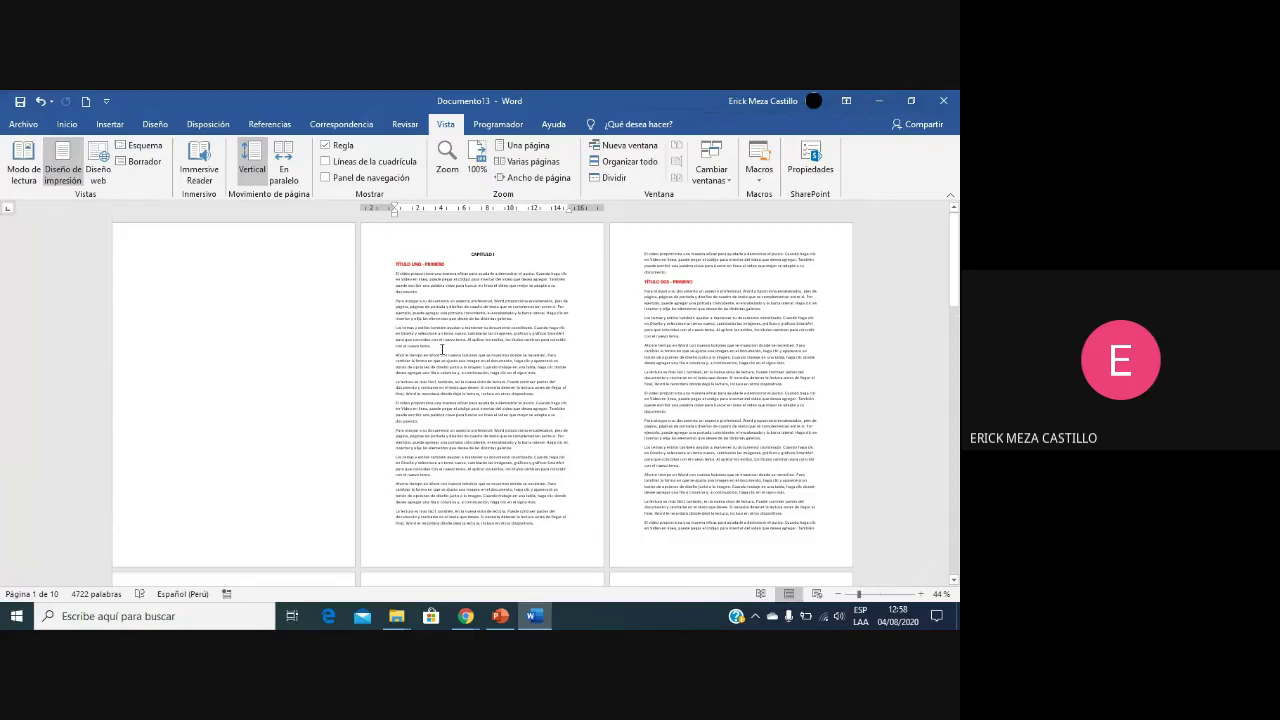
{"action": "scroll", "coordinate": [492, 325], "scroll_direction": "down", "scroll_amount": 1}
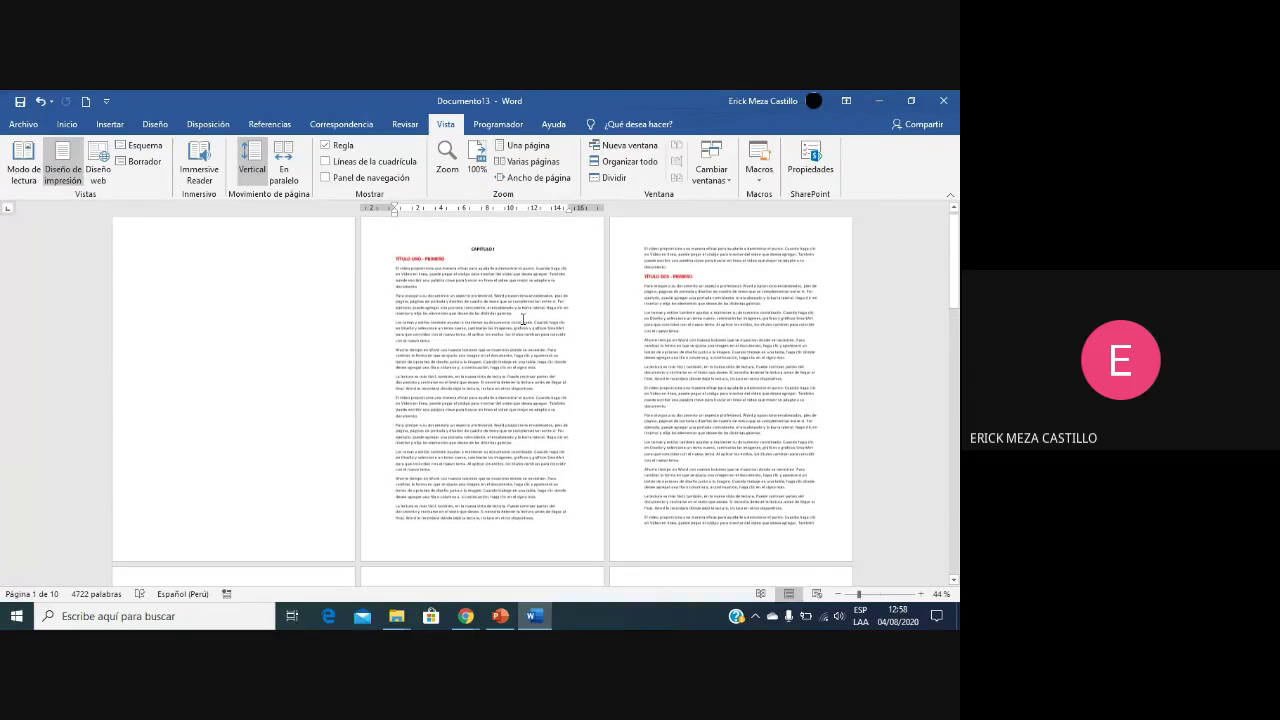
{"action": "scroll", "coordinate": [522, 320], "scroll_direction": "down", "scroll_amount": 5}
{"action": "scroll", "coordinate": [487, 330], "scroll_direction": "up", "scroll_amount": 3}
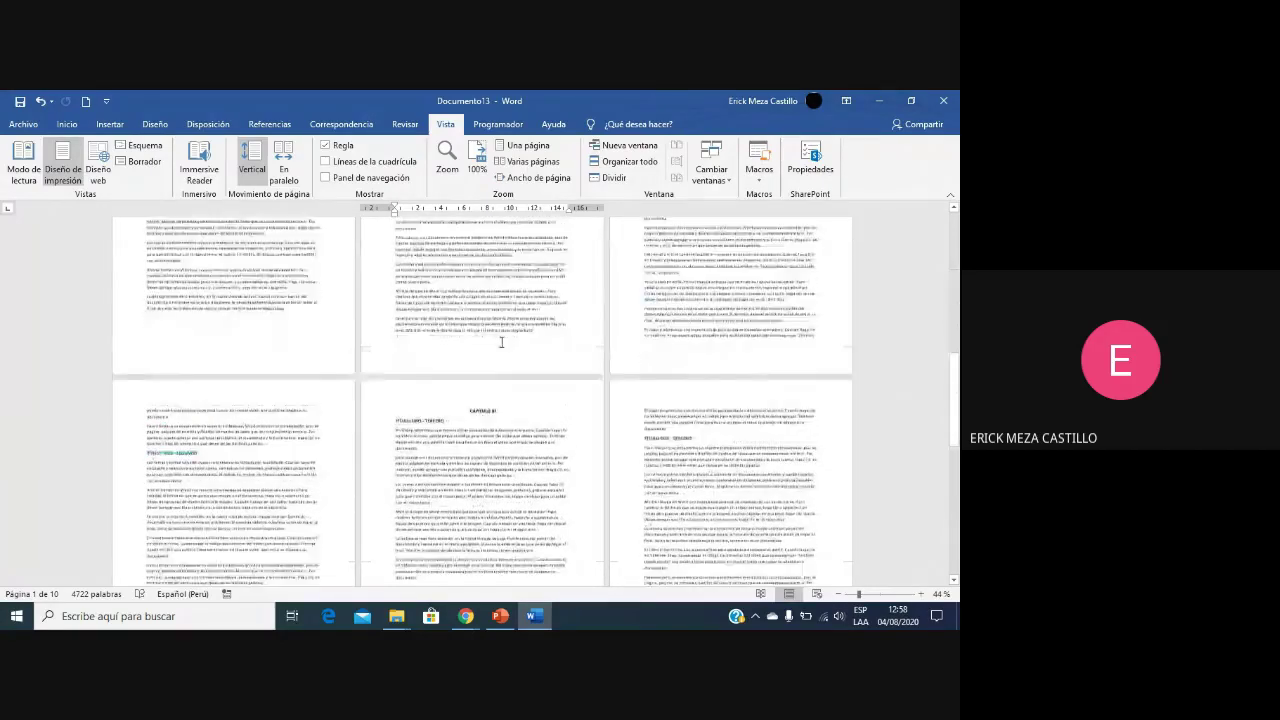
{"action": "scroll", "coordinate": [490, 360], "scroll_direction": "down", "scroll_amount": 4}
{"action": "scroll", "coordinate": [500, 380], "scroll_direction": "down", "scroll_amount": 4}
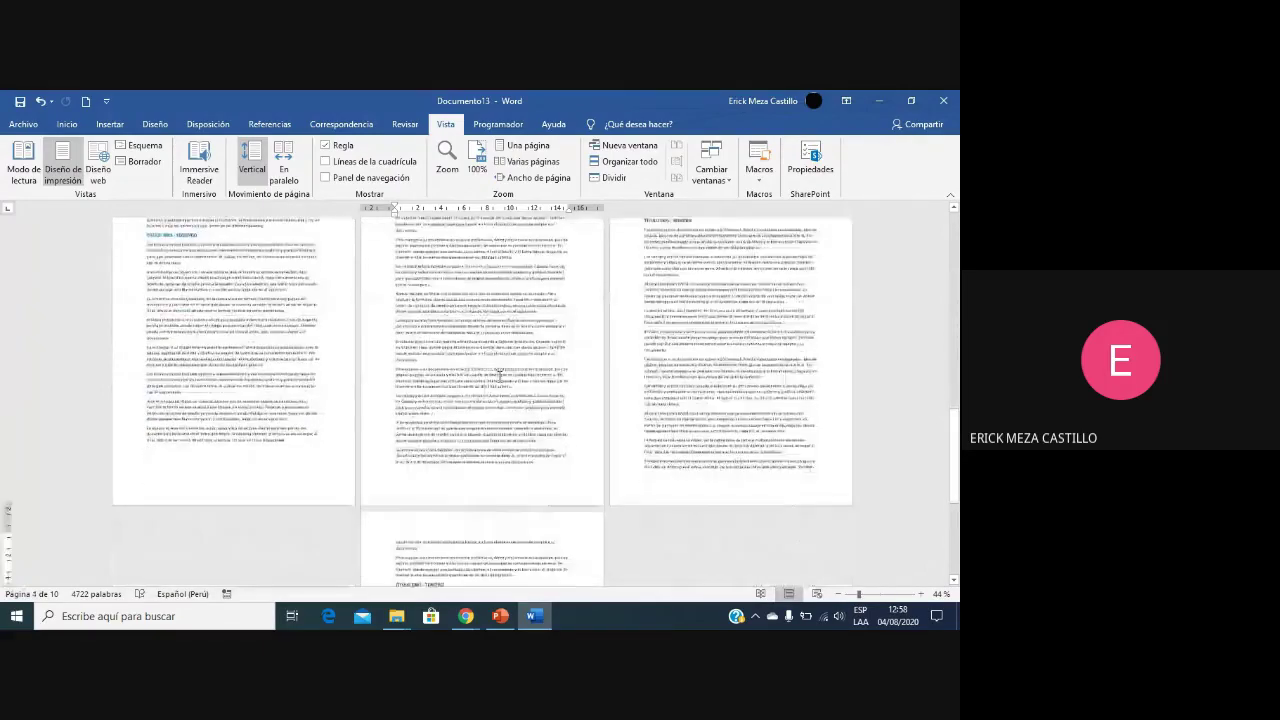
{"action": "scroll", "coordinate": [536, 366], "scroll_direction": "up", "scroll_amount": 2}
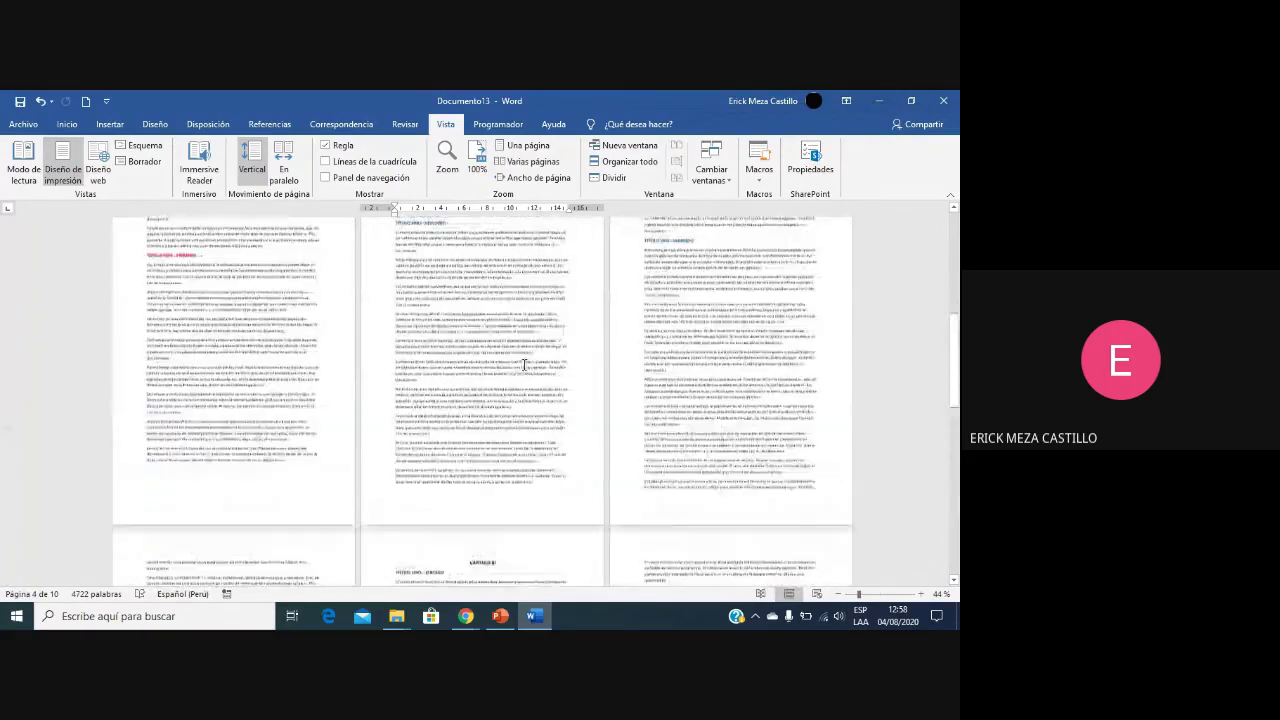
Step: Review the CAPITULO I and CAPITULO II pages again from the first page, and switch to one-page display
{"action": "scroll", "coordinate": [530, 366], "scroll_direction": "down", "scroll_amount": 4}
{"action": "scroll", "coordinate": [522, 365], "scroll_direction": "up", "scroll_amount": 4}
{"action": "scroll", "coordinate": [520, 365], "scroll_direction": "down", "scroll_amount": 3}
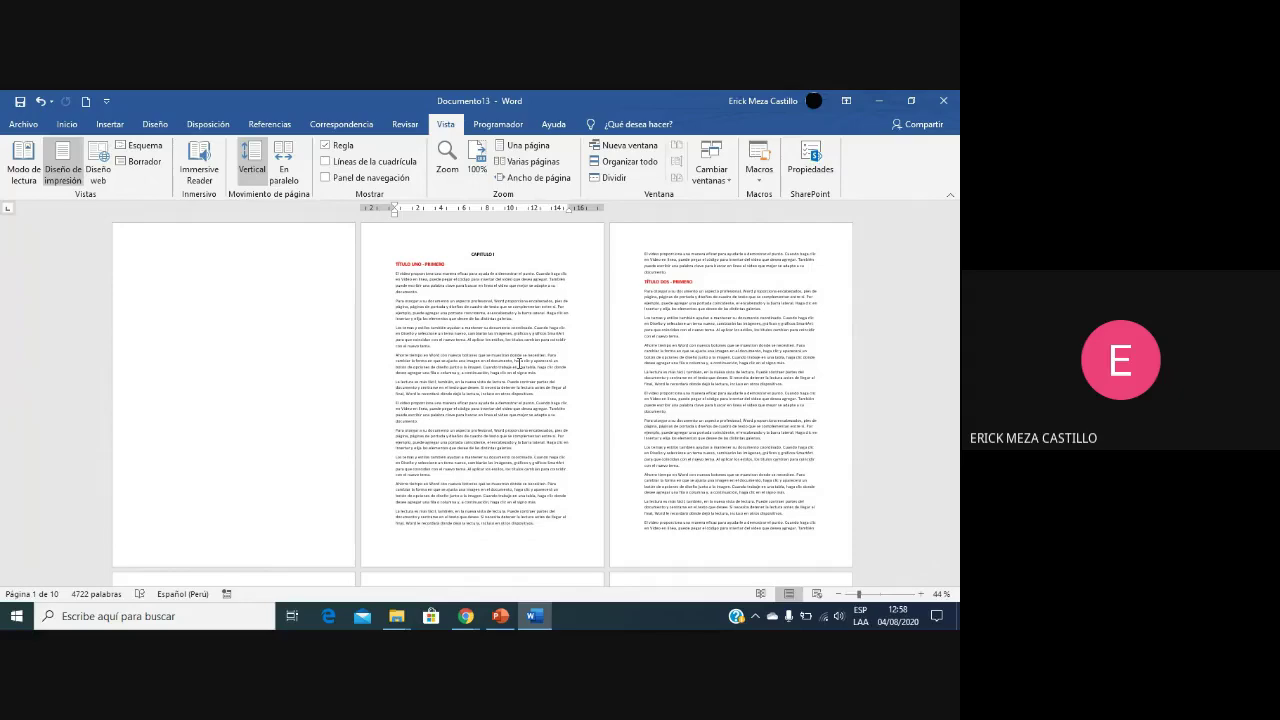
{"action": "scroll", "coordinate": [549, 311], "scroll_direction": "down", "scroll_amount": 5}
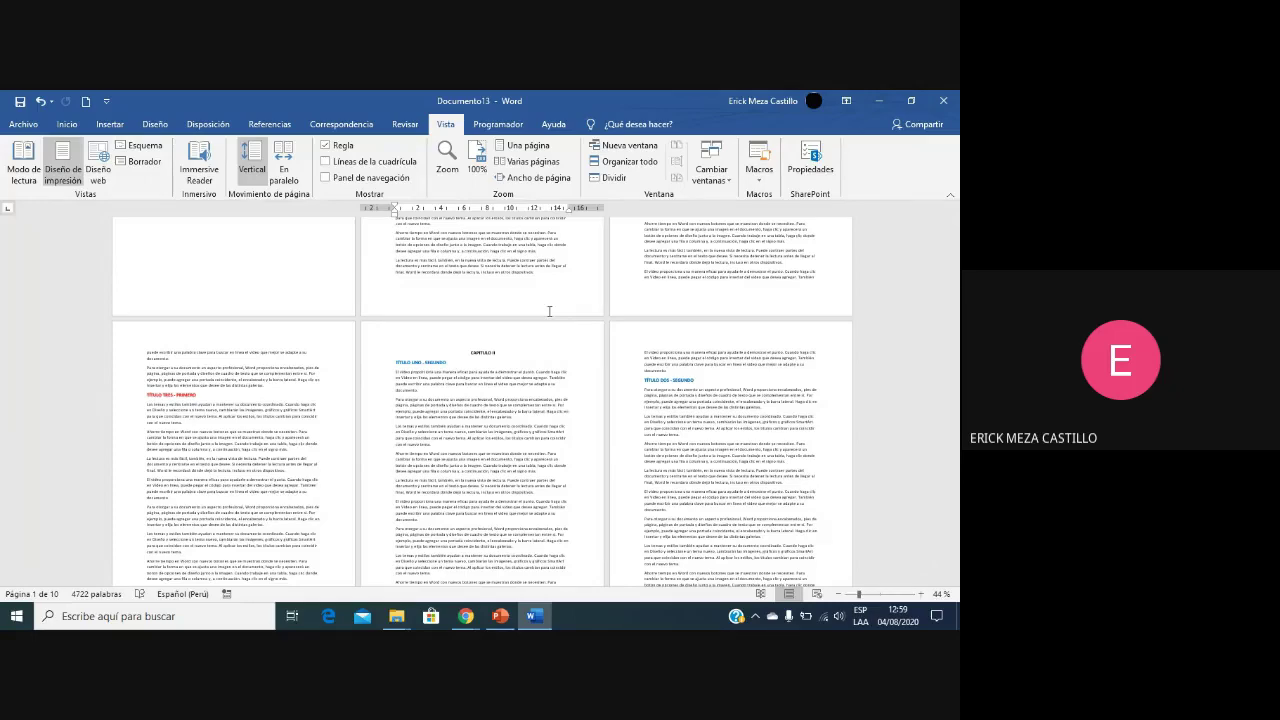
{"action": "scroll", "coordinate": [401, 358], "scroll_direction": "up", "scroll_amount": 3}
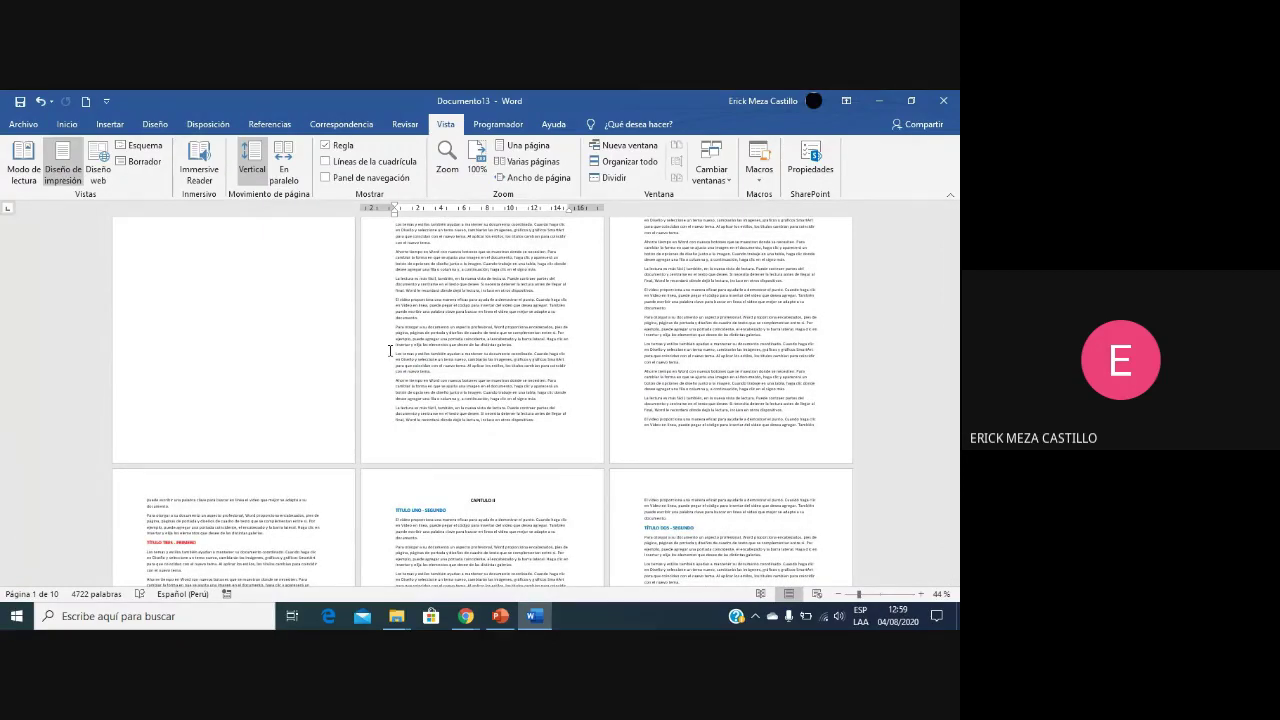
{"action": "scroll", "coordinate": [300, 388], "scroll_direction": "up", "scroll_amount": 1}
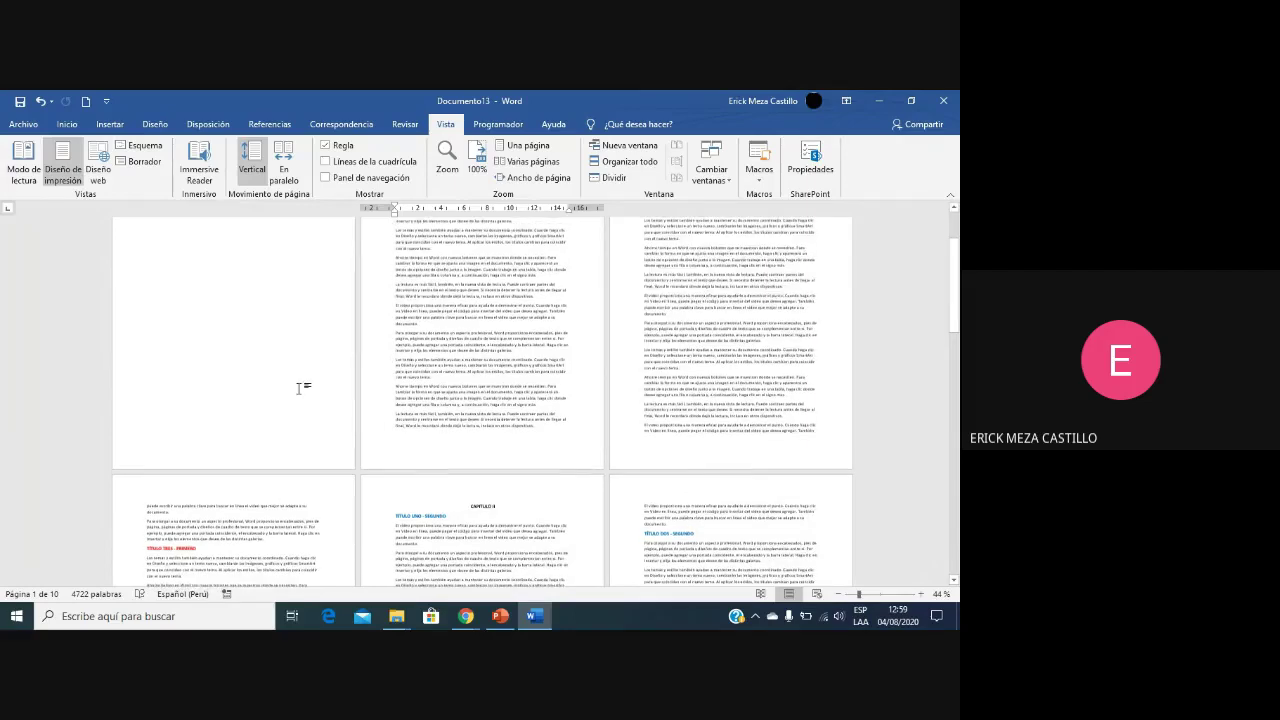
{"action": "scroll", "coordinate": [300, 388], "scroll_direction": "up", "scroll_amount": 3}
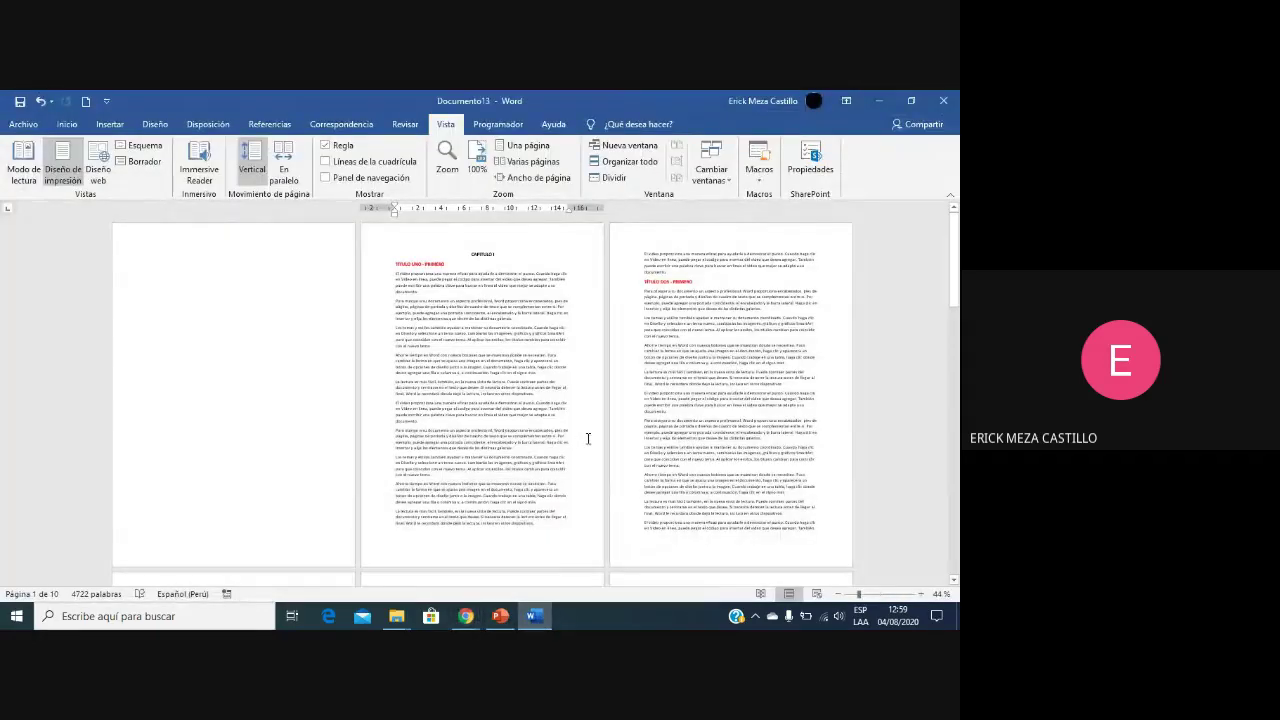
{"action": "left_click", "coordinate": [503, 145]}
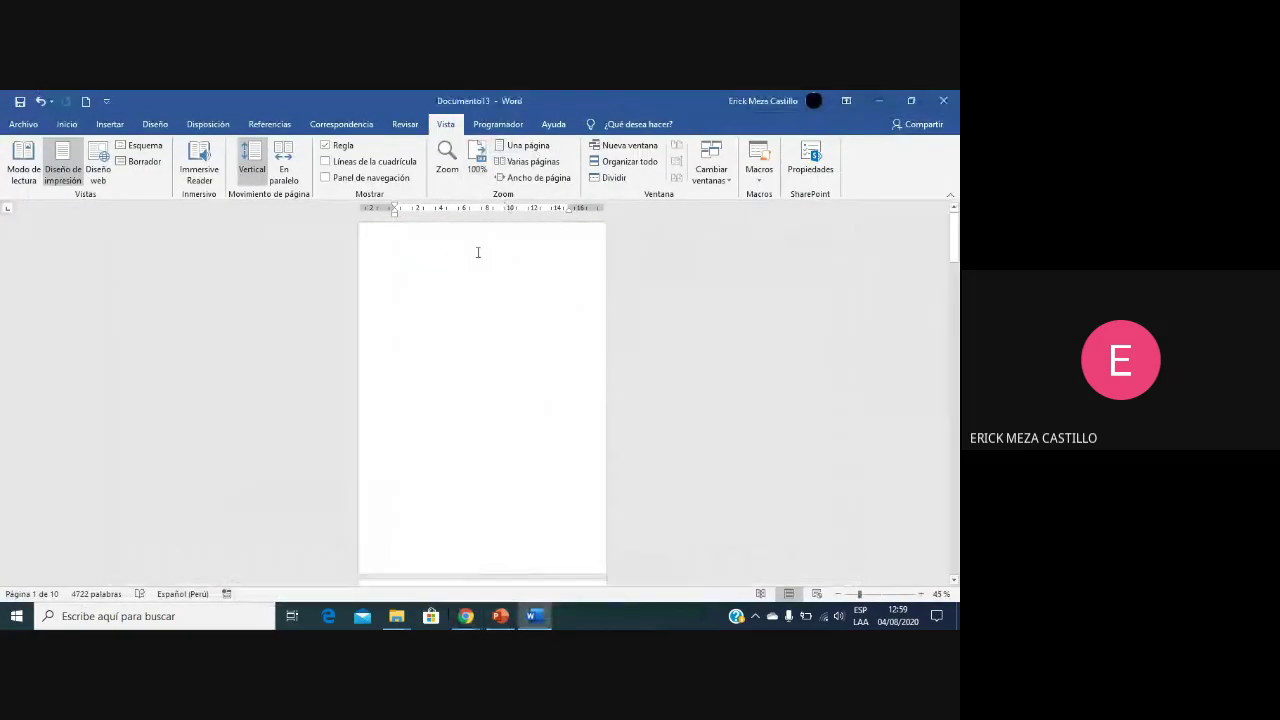
{"action": "left_click_drag", "start_coordinate": [954, 232], "coordinate": [957, 607]}
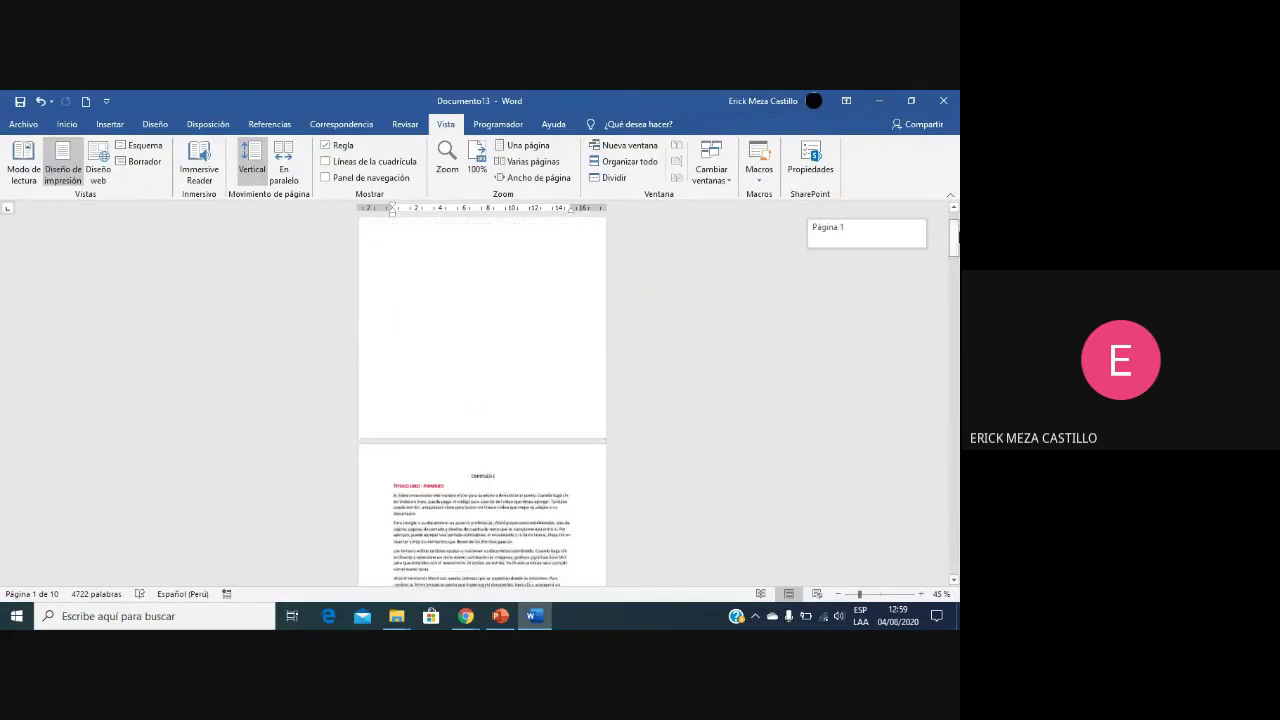
Step: Save the master document as "Documentro Maestro" in the MAESTRO PRINCIPAL folder
{"action": "left_click", "coordinate": [66, 125]}
{"action": "left_click", "coordinate": [24, 124]}
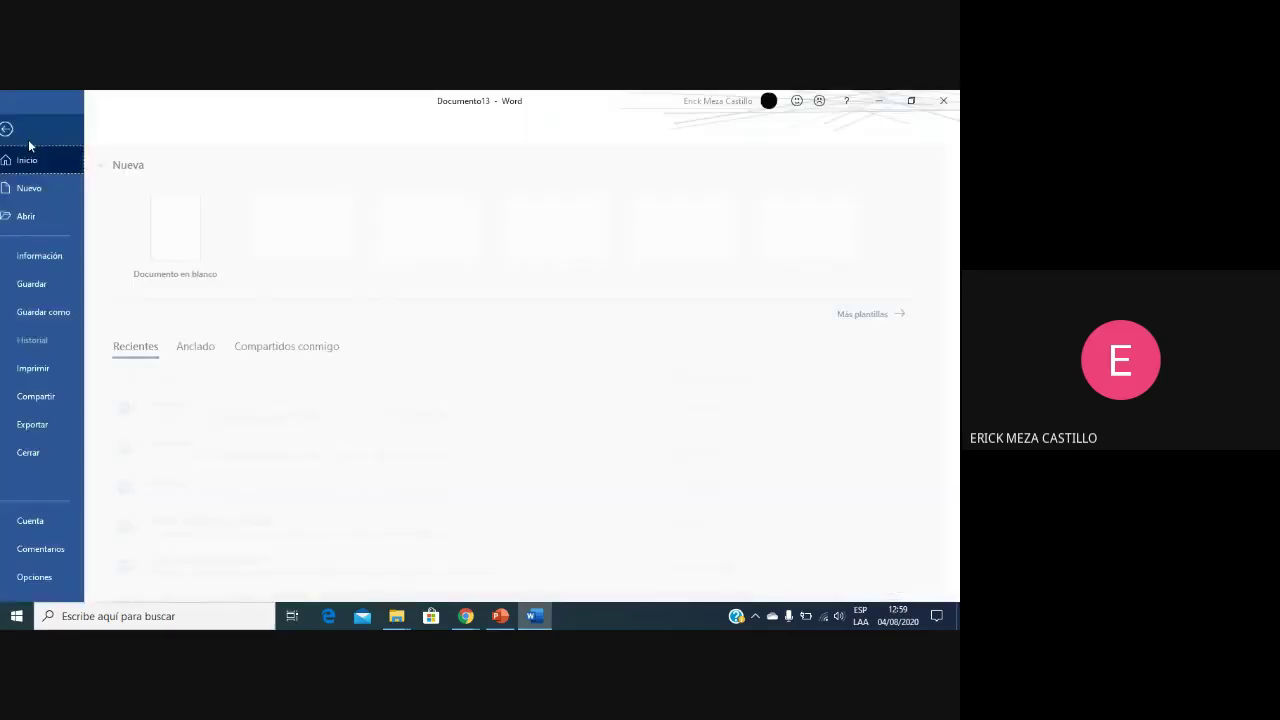
{"action": "left_click", "coordinate": [70, 312]}
{"action": "left_click", "coordinate": [186, 371]}
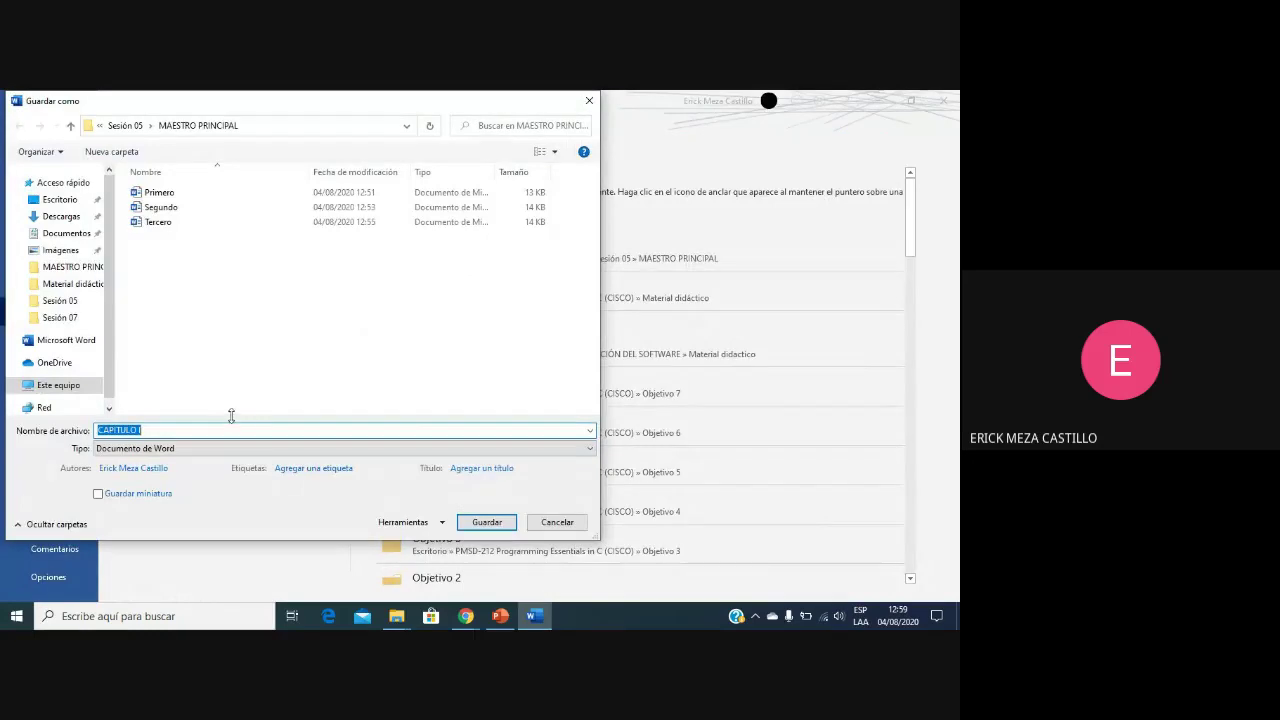
{"action": "key", "text": "BackSpace"}
{"action": "type", "text": "D"}
{"action": "type", "text": "ocumen"}
{"action": "type", "text": "tro"}
{"action": "type", "text": "M"}
{"action": "type", "text": "aesr"}
{"action": "type", "text": "tr"}
{"action": "type", "text": "o"}
{"action": "key", "text": "Return"}
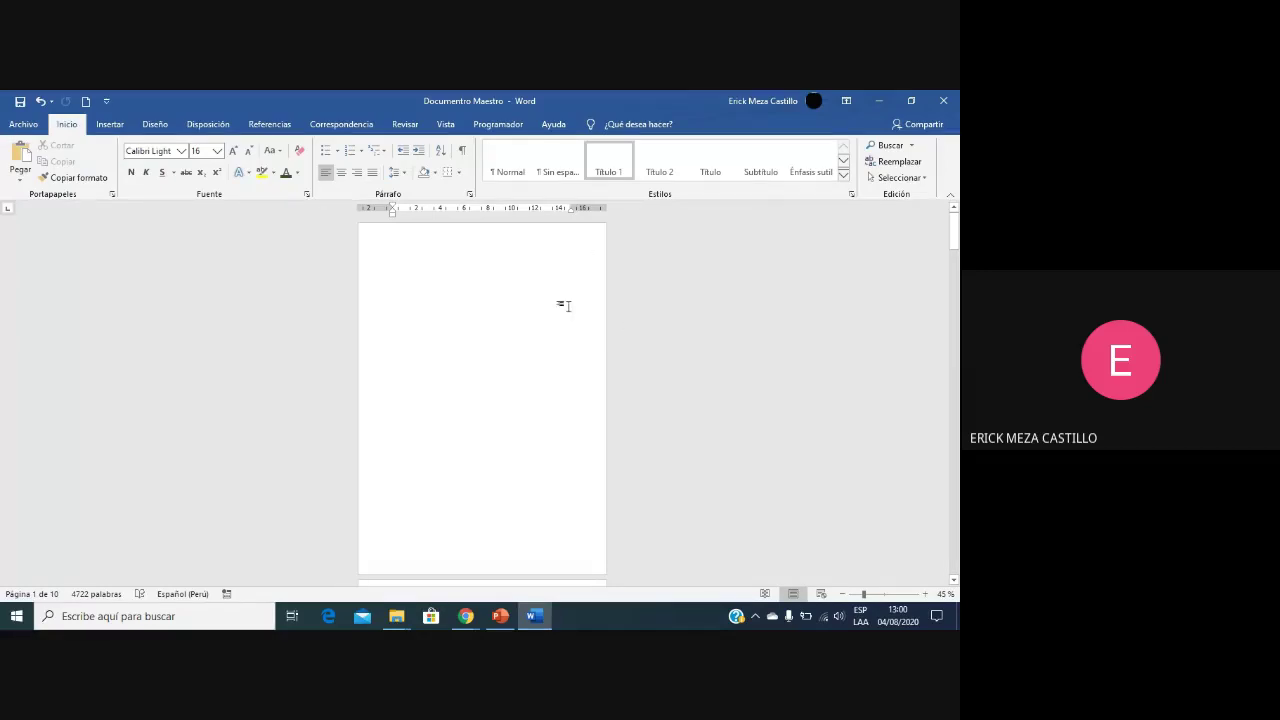
Step: Display the master document in Outline view and look through the text of the Primero subdocument
{"action": "scroll", "coordinate": [566, 306], "scroll_direction": "up", "scroll_amount": 6}
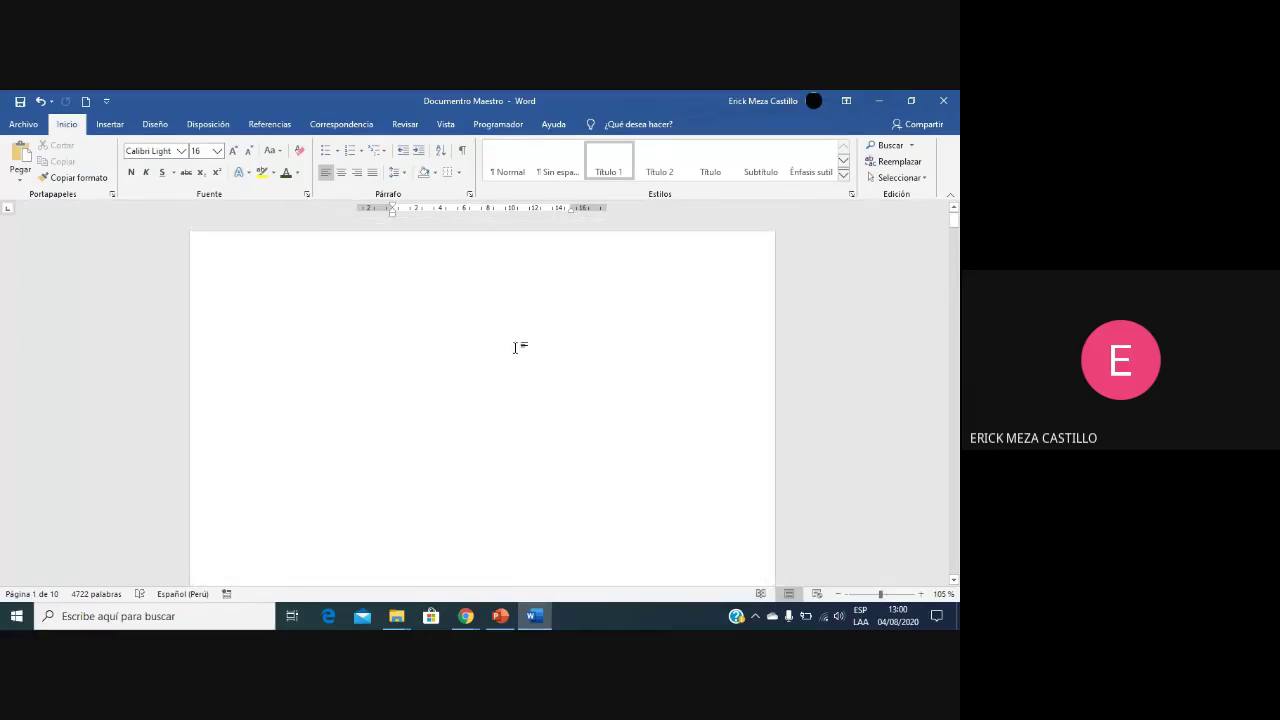
{"action": "scroll", "coordinate": [550, 350], "scroll_direction": "down", "scroll_amount": 1}
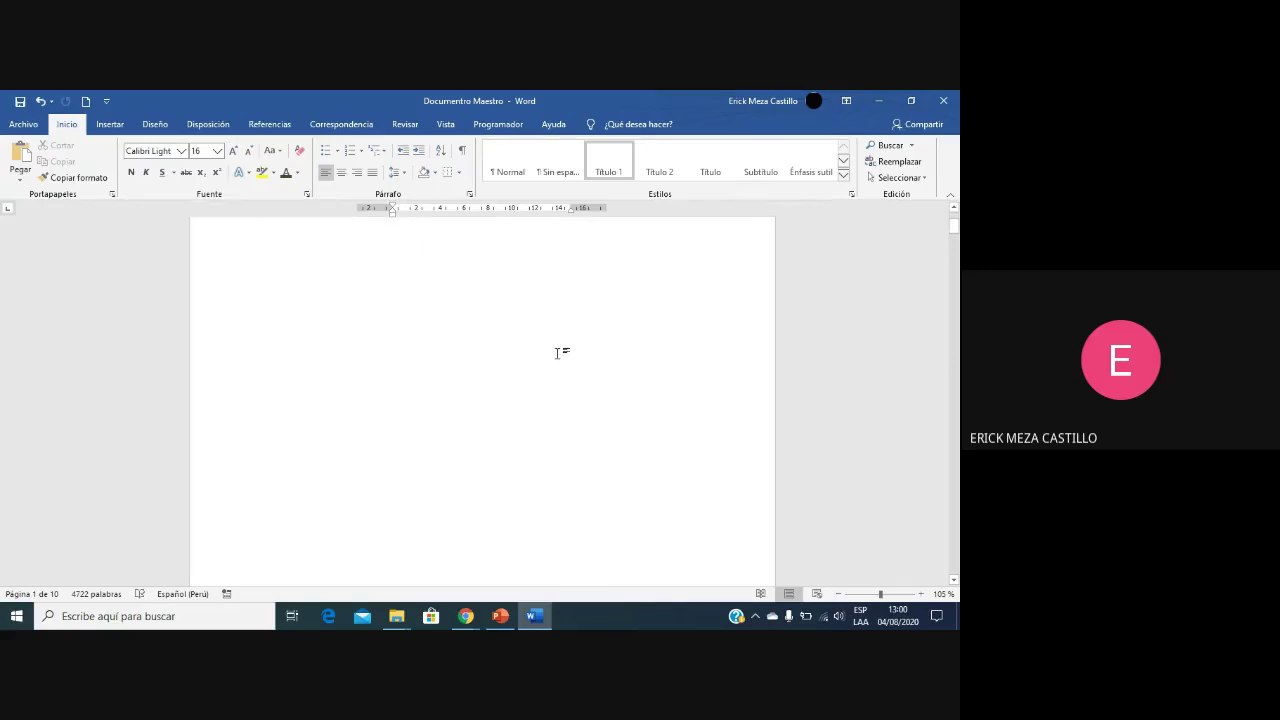
{"action": "scroll", "coordinate": [557, 351], "scroll_direction": "down", "scroll_amount": 10}
{"action": "scroll", "coordinate": [571, 346], "scroll_direction": "up", "scroll_amount": 1}
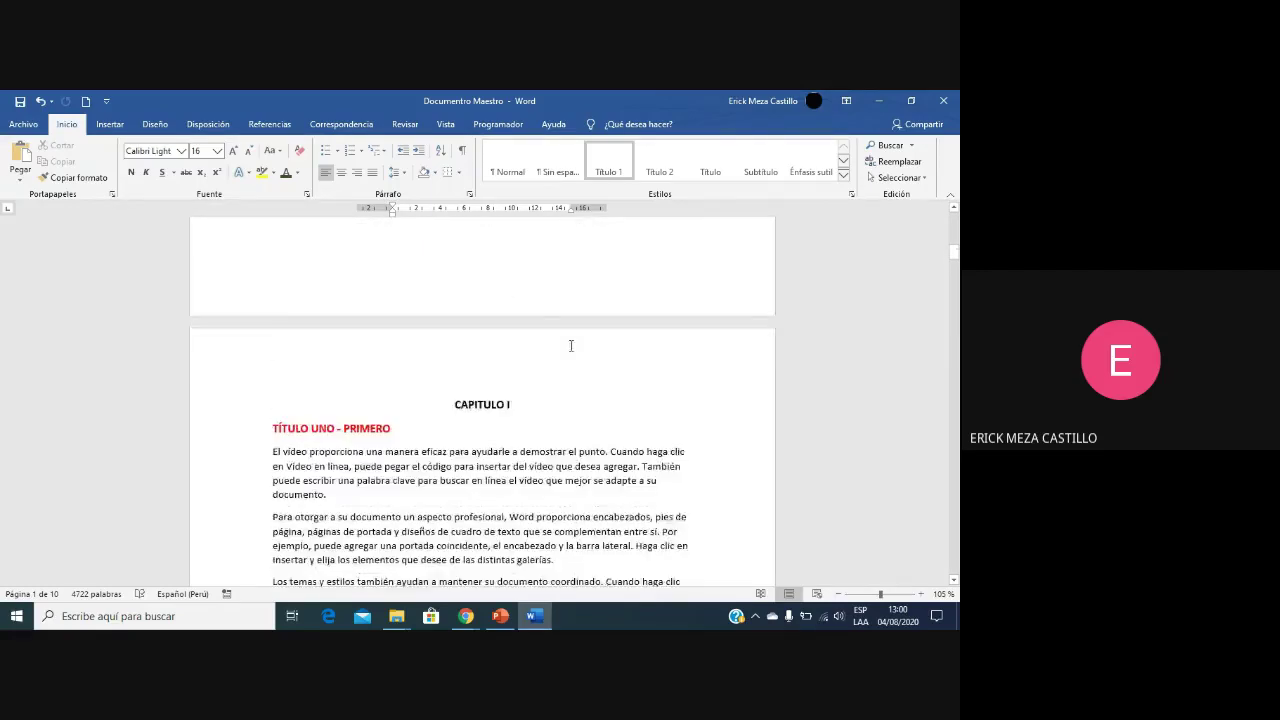
{"action": "left_click", "coordinate": [445, 124]}
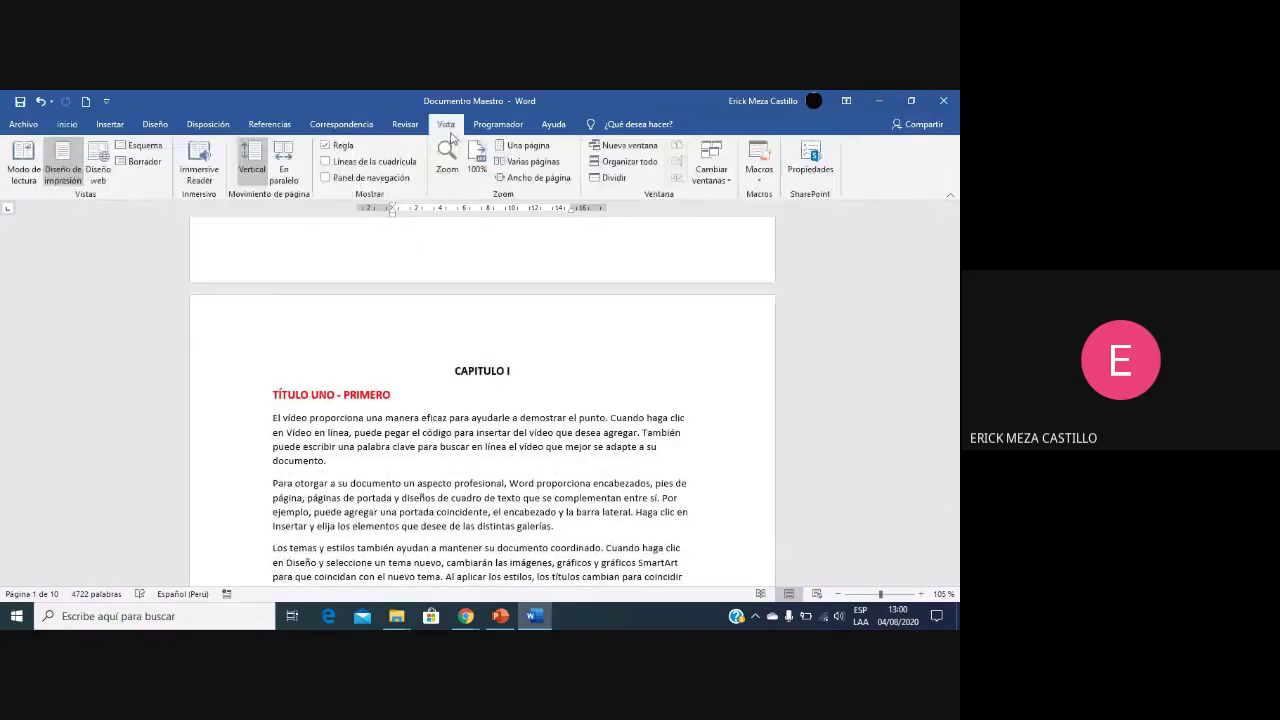
{"action": "left_click", "coordinate": [130, 152]}
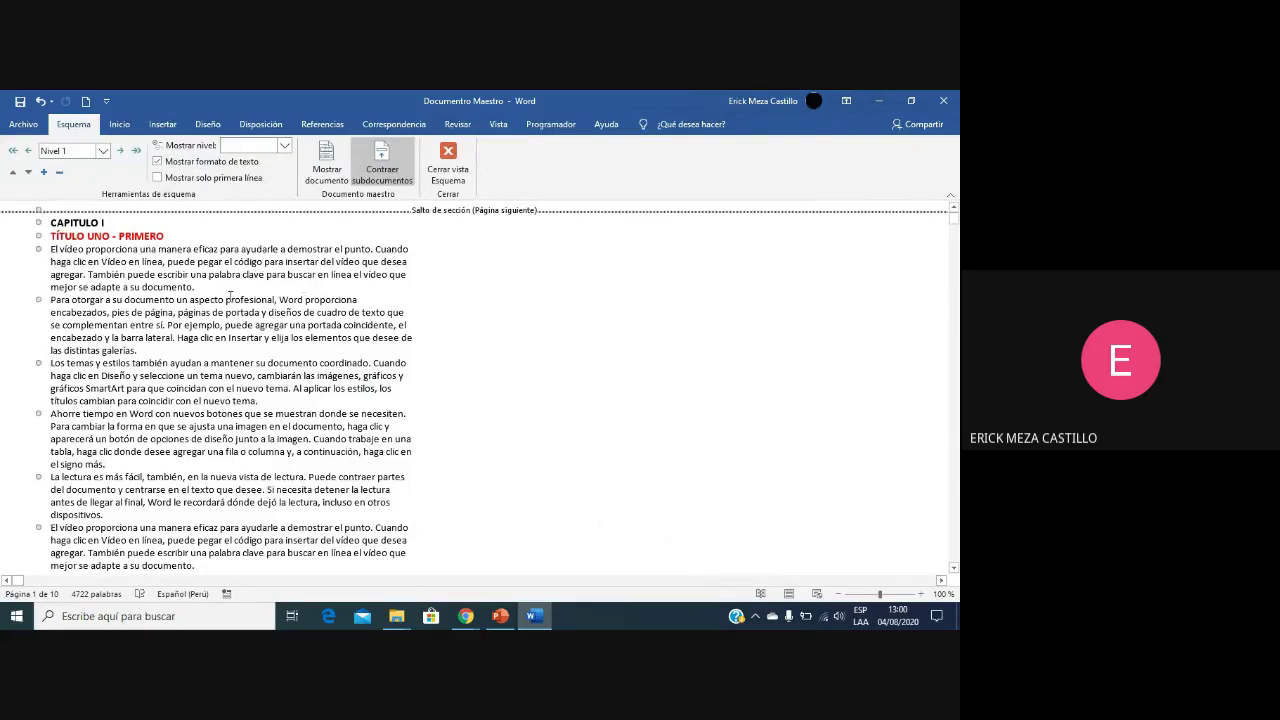
{"action": "scroll", "coordinate": [230, 297], "scroll_direction": "down", "scroll_amount": 15}
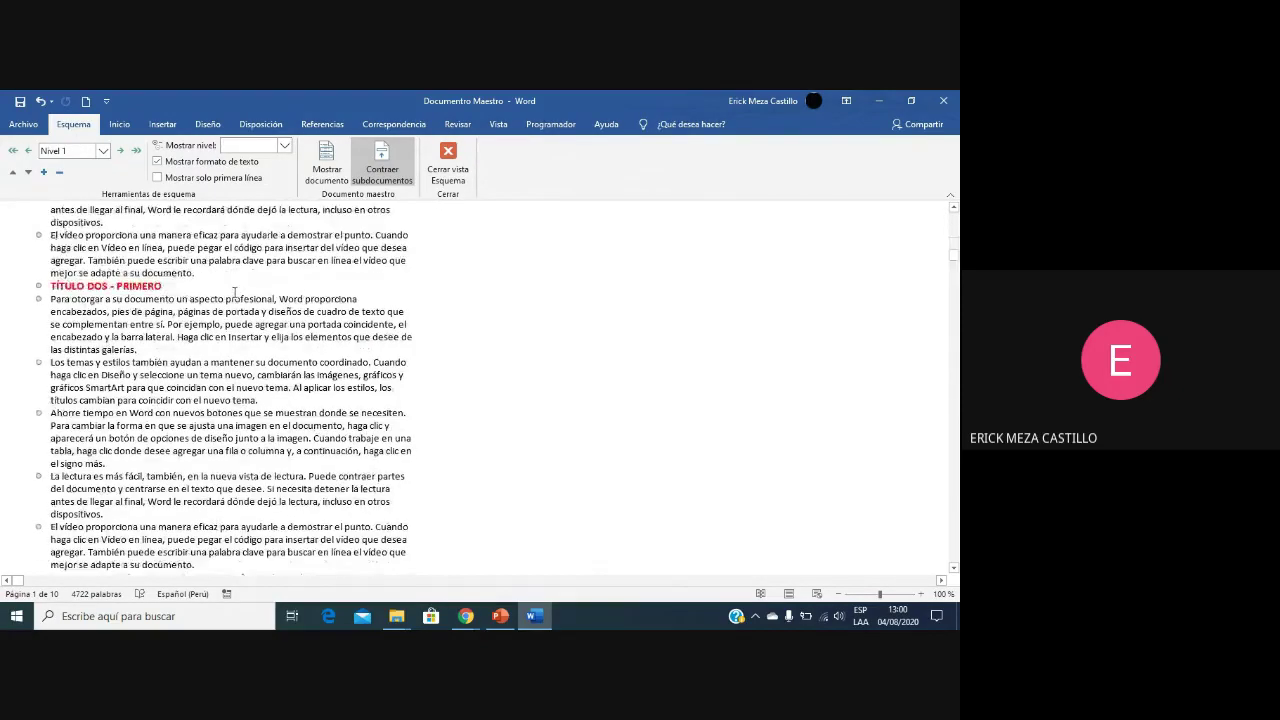
{"action": "scroll", "coordinate": [235, 289], "scroll_direction": "down", "scroll_amount": 15}
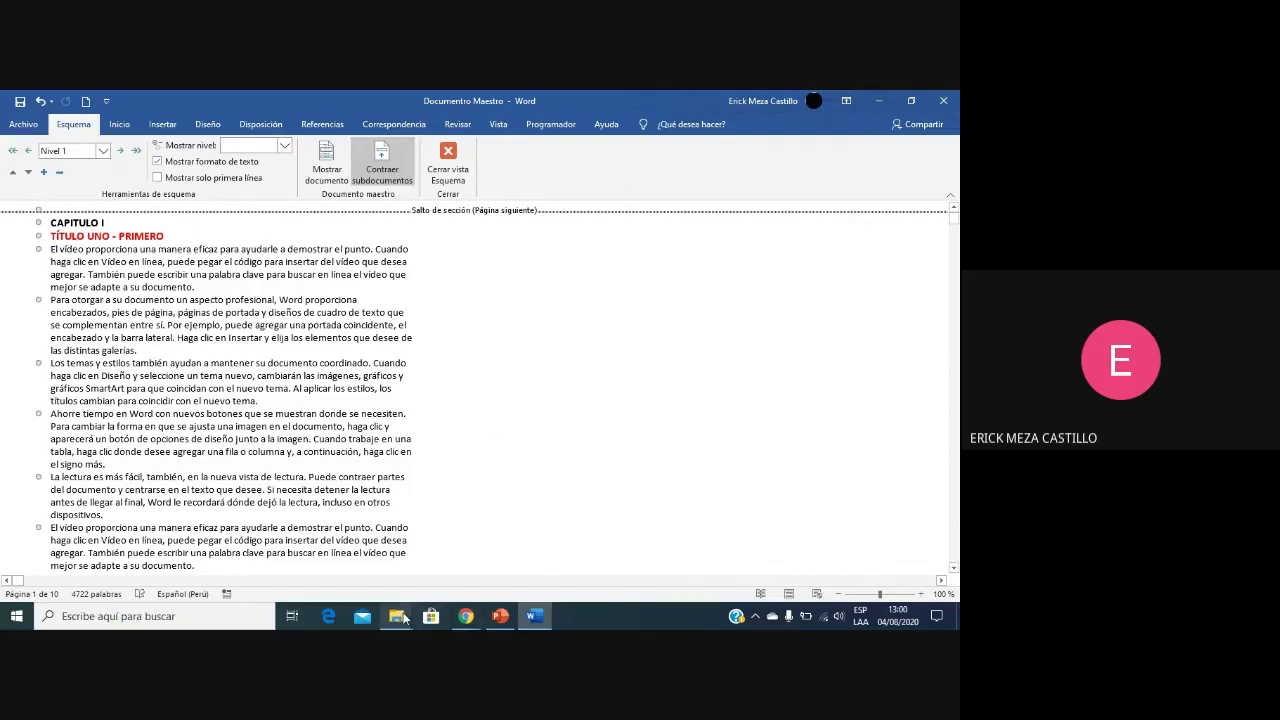
Step: Switch to the MAESTRO PRINCIPAL folder in File Explorer and preview the Documentro Maestro and Segundo files
{"action": "mouse_move", "coordinate": [406, 614]}
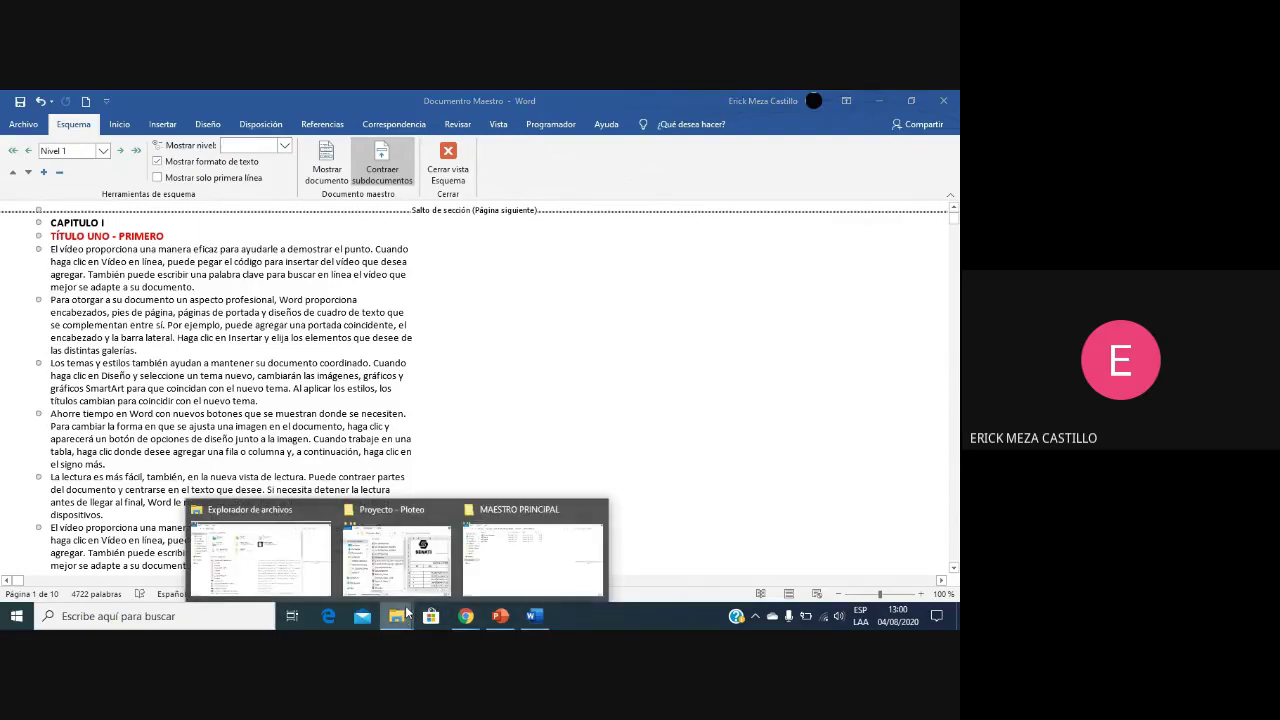
{"action": "left_click", "coordinate": [510, 553]}
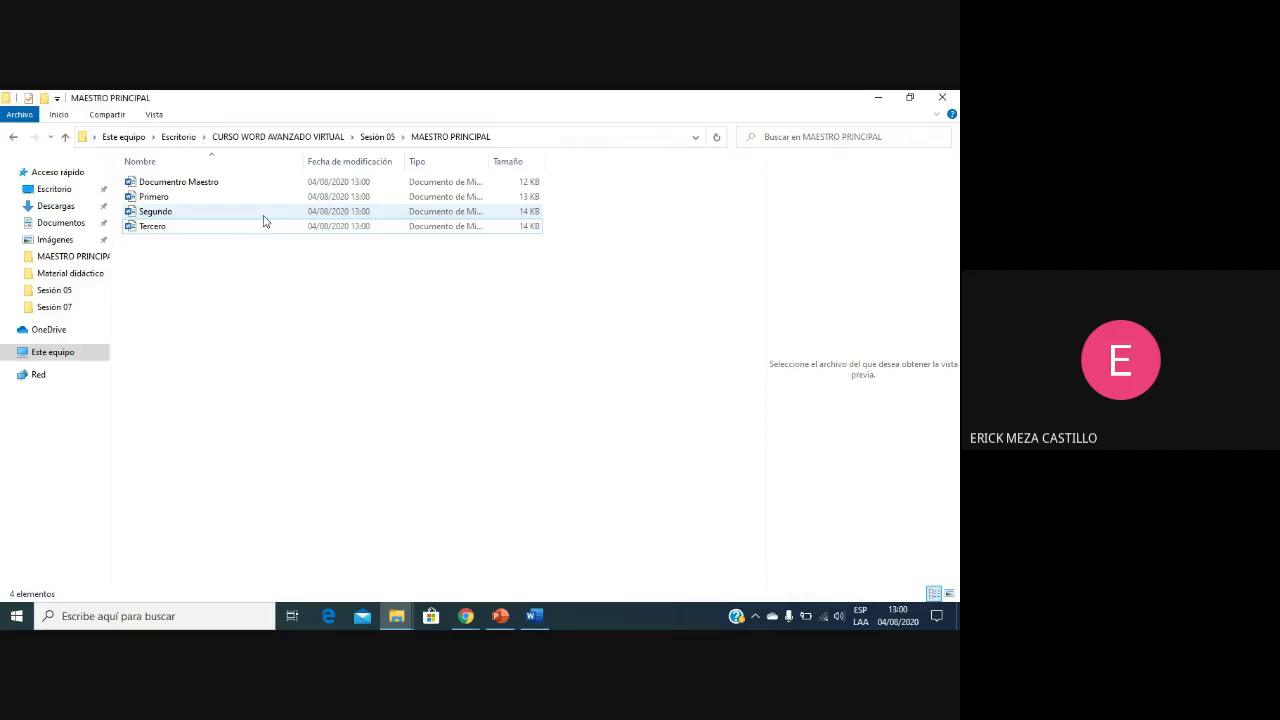
{"action": "left_click_drag", "start_coordinate": [206, 268], "coordinate": [165, 200]}
{"action": "left_click", "coordinate": [195, 268]}
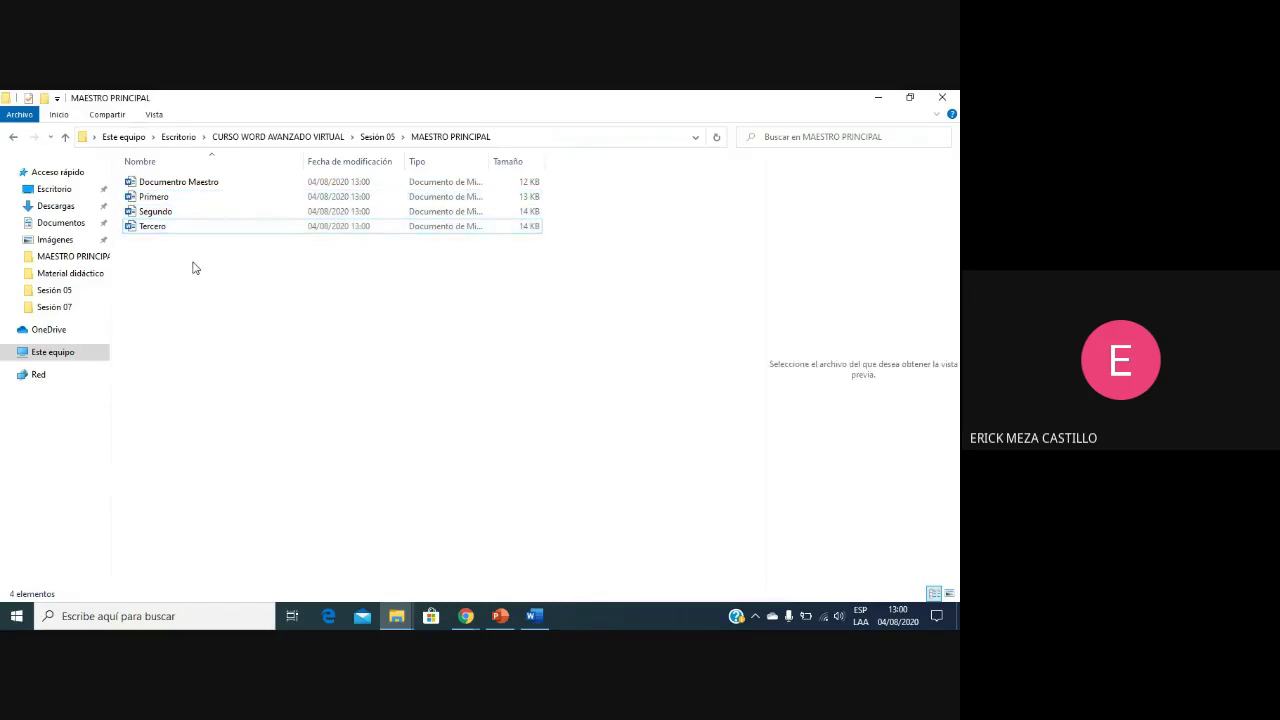
{"action": "left_click_drag", "start_coordinate": [171, 249], "coordinate": [160, 193]}
{"action": "left_click", "coordinate": [169, 249]}
{"action": "left_click", "coordinate": [184, 185]}
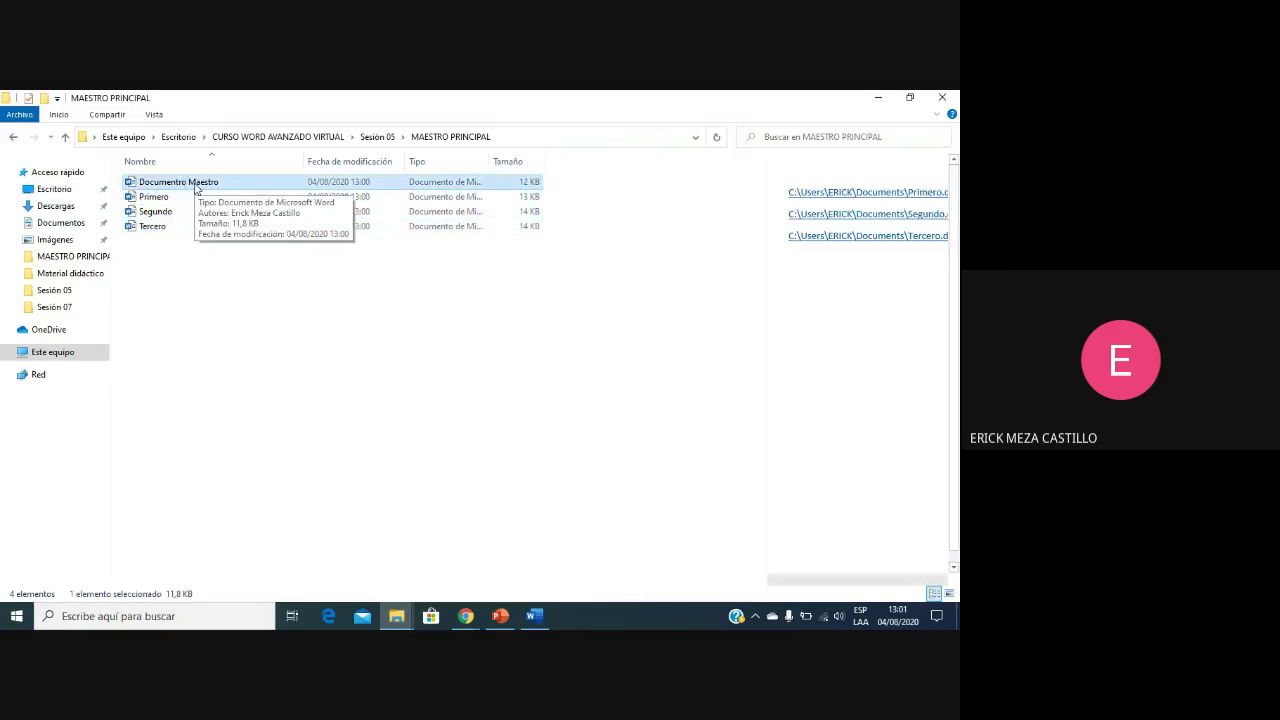
{"action": "left_click", "coordinate": [168, 214]}
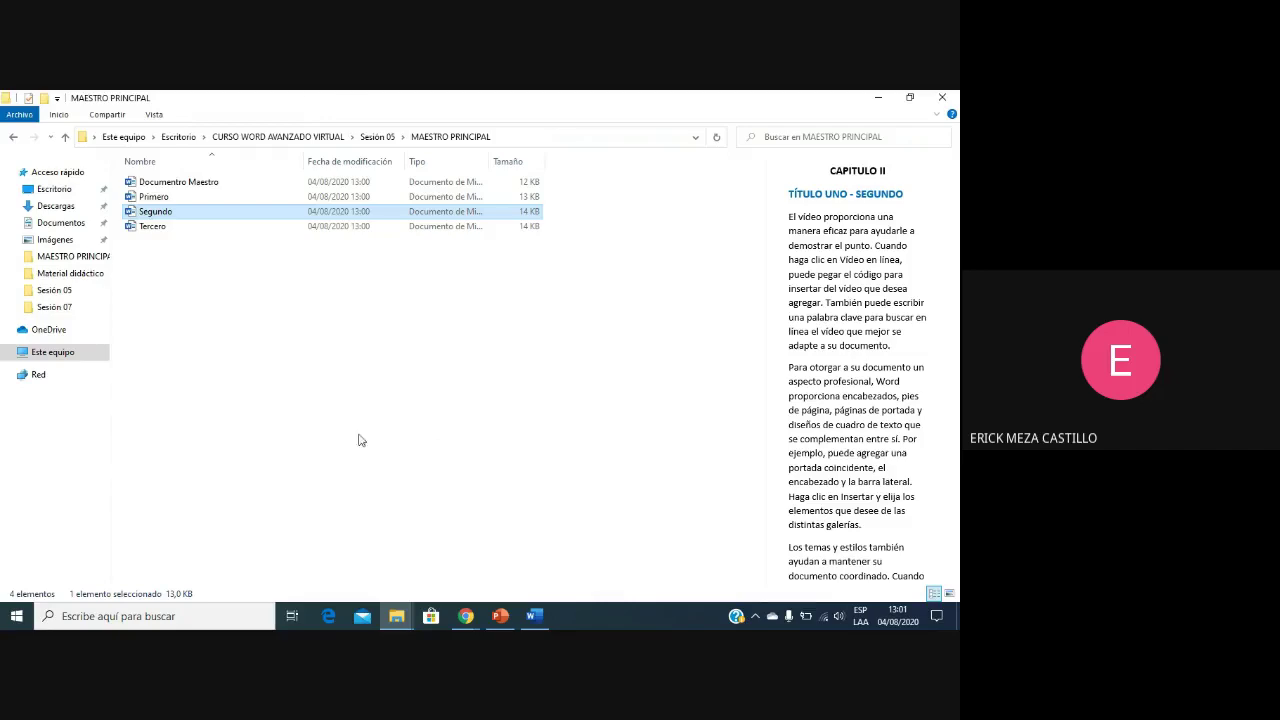
Step: Return to the master document in Word, collapse the subdocuments to their file links and expand them again
{"action": "left_click", "coordinate": [534, 616]}
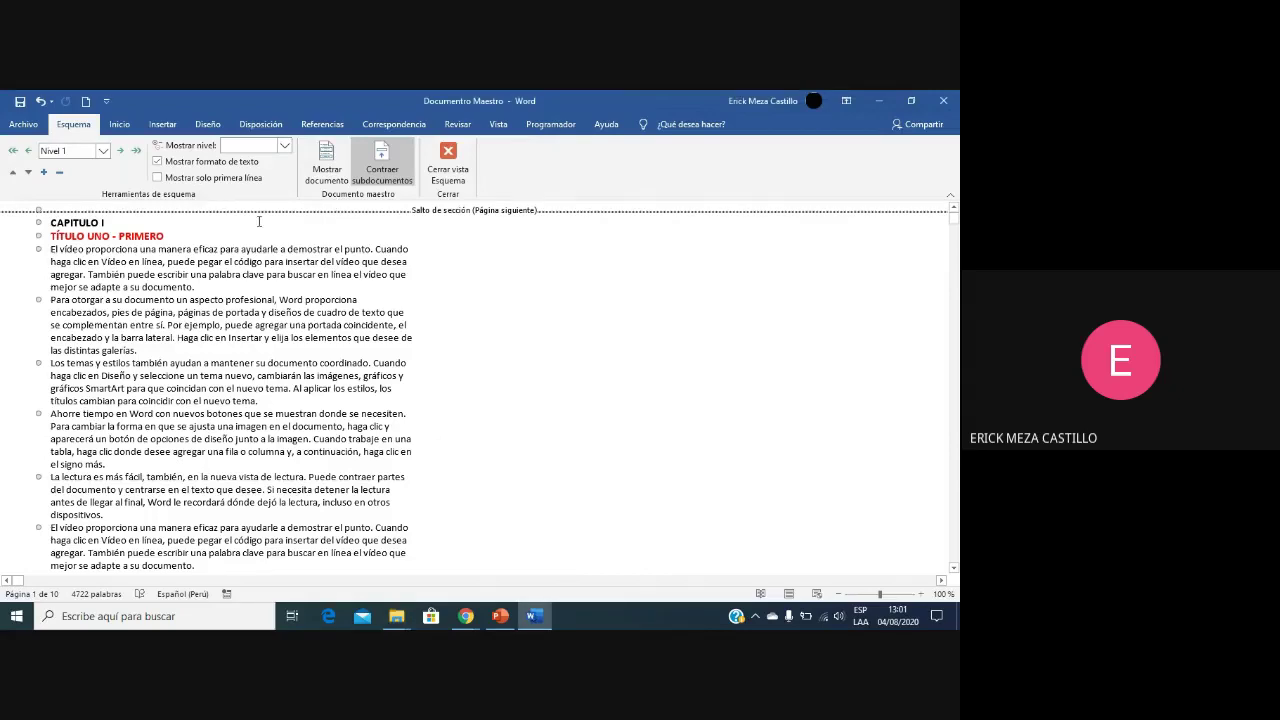
{"action": "left_click", "coordinate": [386, 180]}
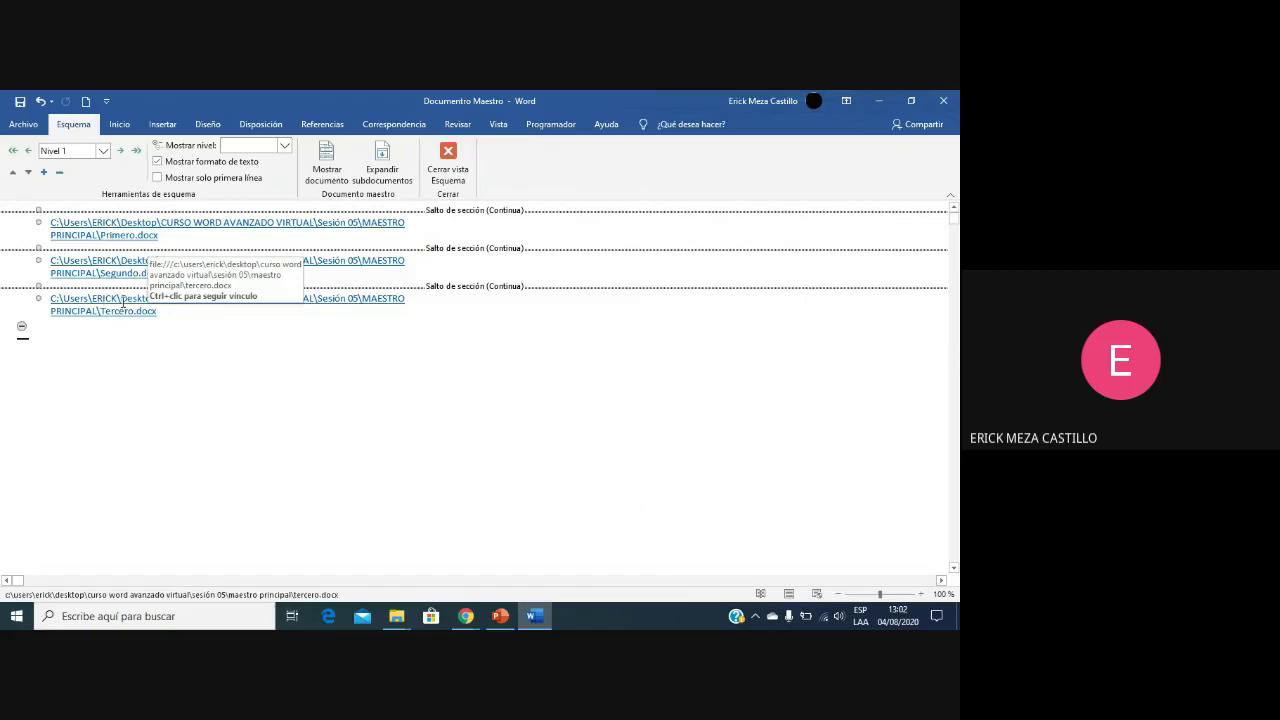
{"action": "left_click", "coordinate": [369, 172]}
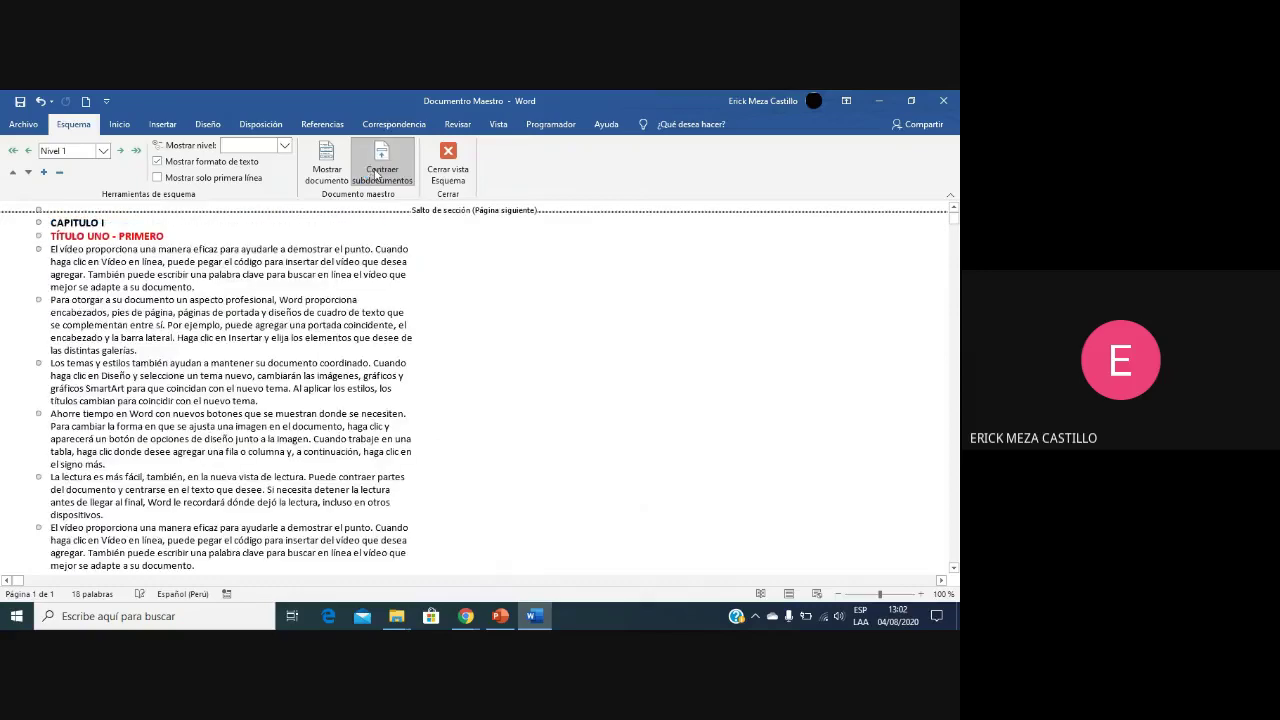
{"action": "left_click", "coordinate": [388, 182]}
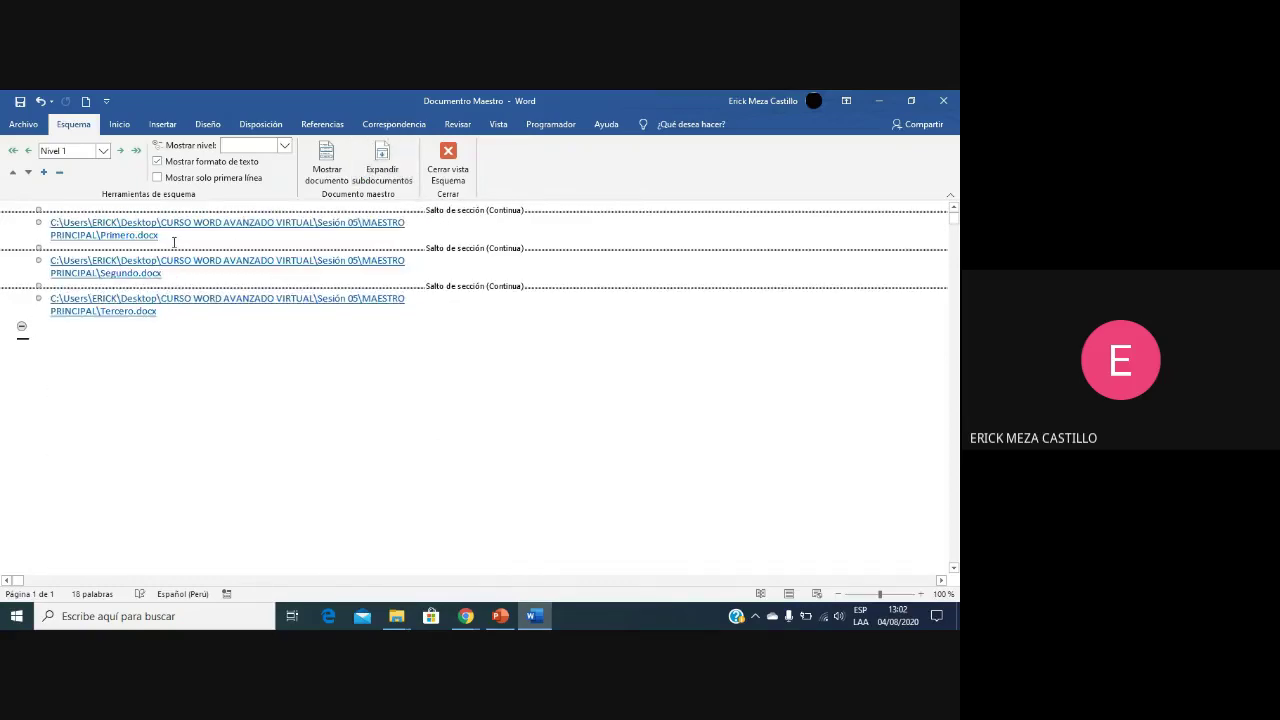
{"action": "left_click", "coordinate": [394, 172]}
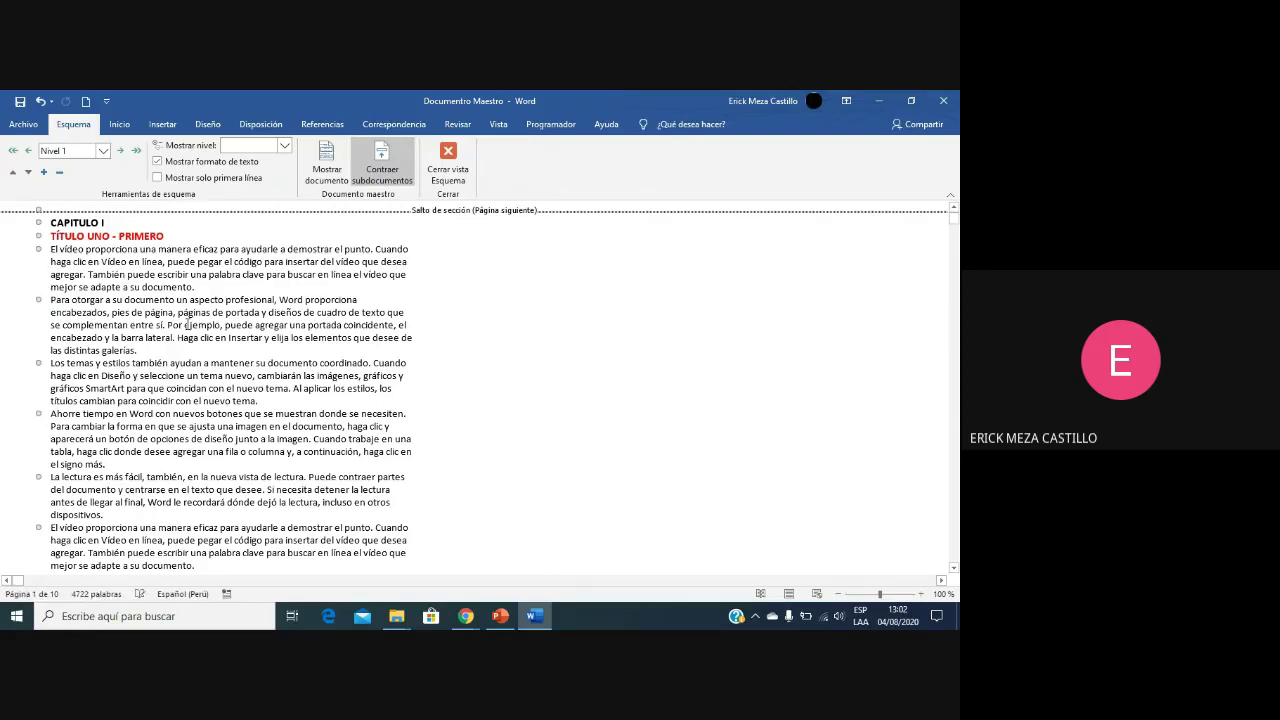
Step: Add the line "Subtítulo del Capítulo I" as a new paragraph below the second body paragraph of CAPITULO I, correcting the spelling of Capítulo
{"action": "left_click", "coordinate": [156, 352]}
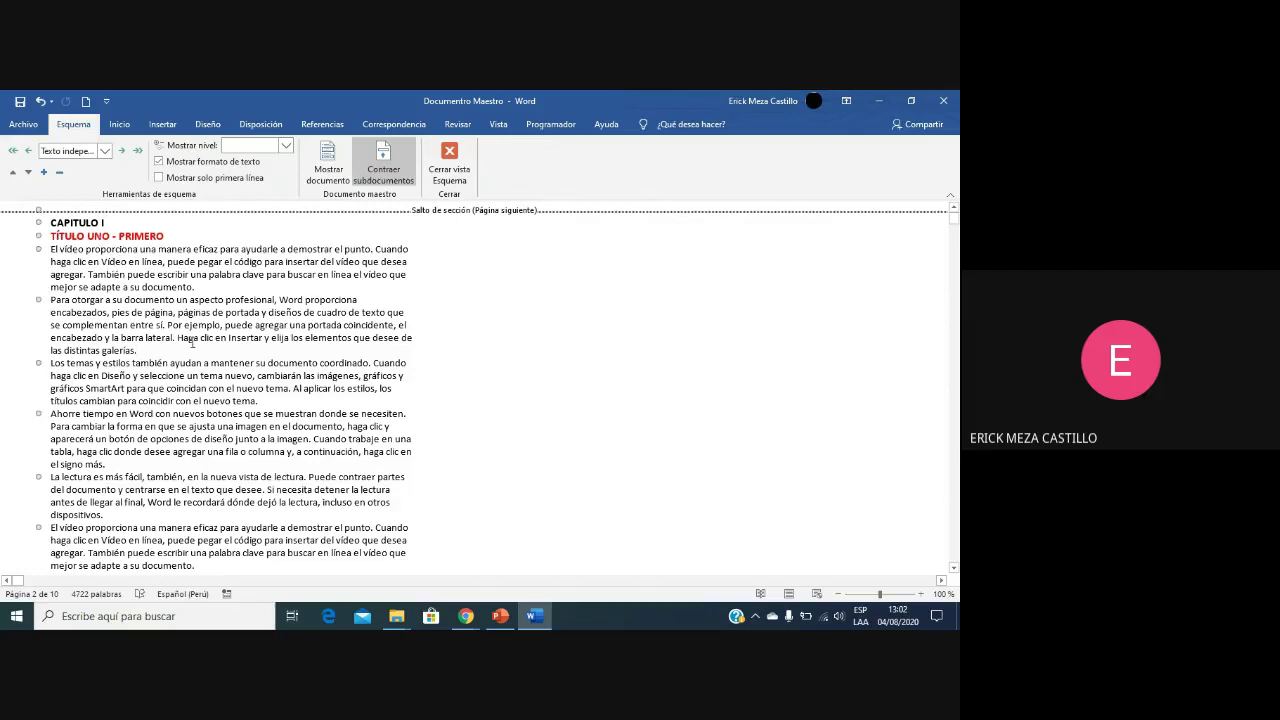
{"action": "key", "text": "Return"}
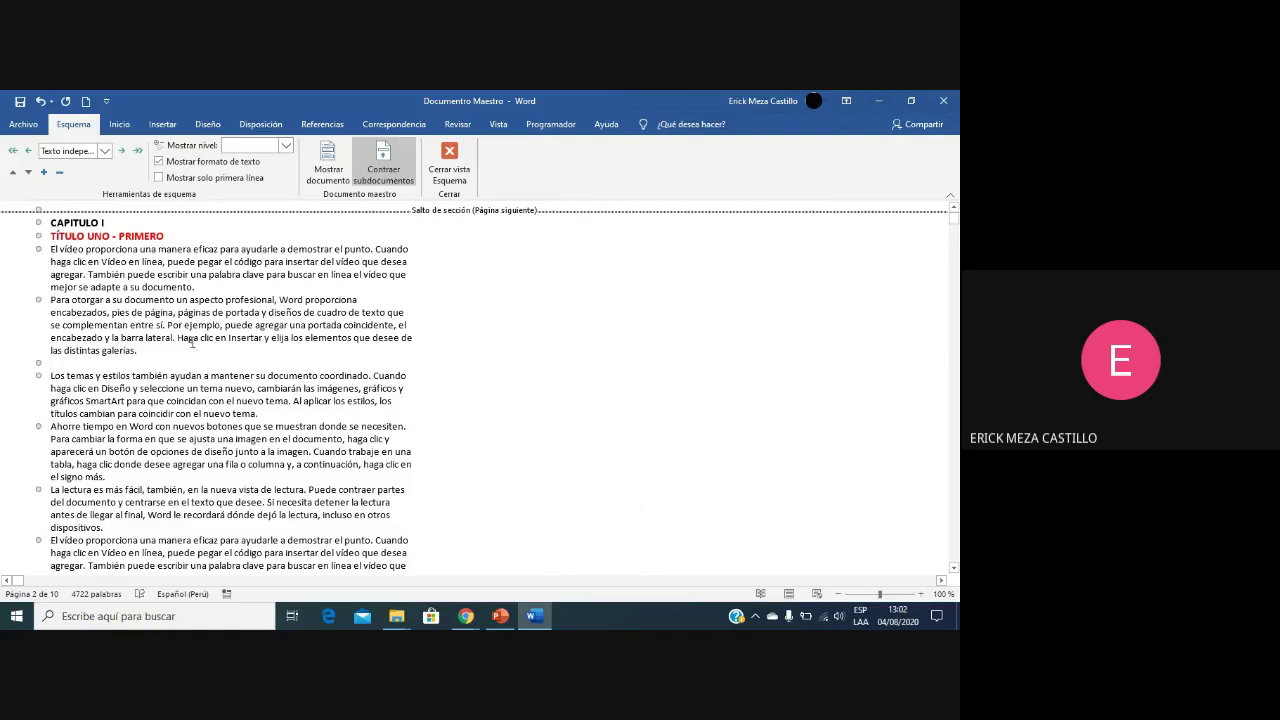
{"action": "type", "text": "A"}
{"action": "key", "text": "BackSpace"}
{"action": "type", "text": "Subt"}
{"action": "type", "text": "itulo del Capitulo I"}
{"action": "right_click", "coordinate": [138, 363]}
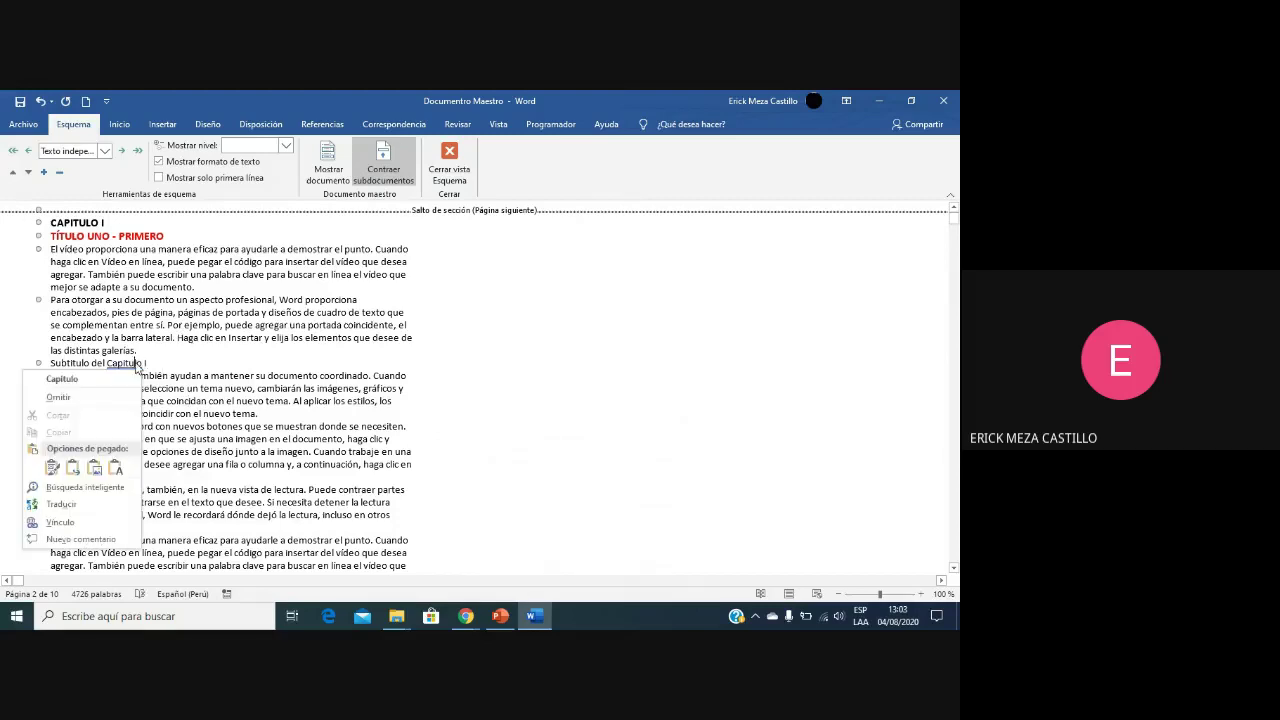
{"action": "left_click", "coordinate": [113, 383]}
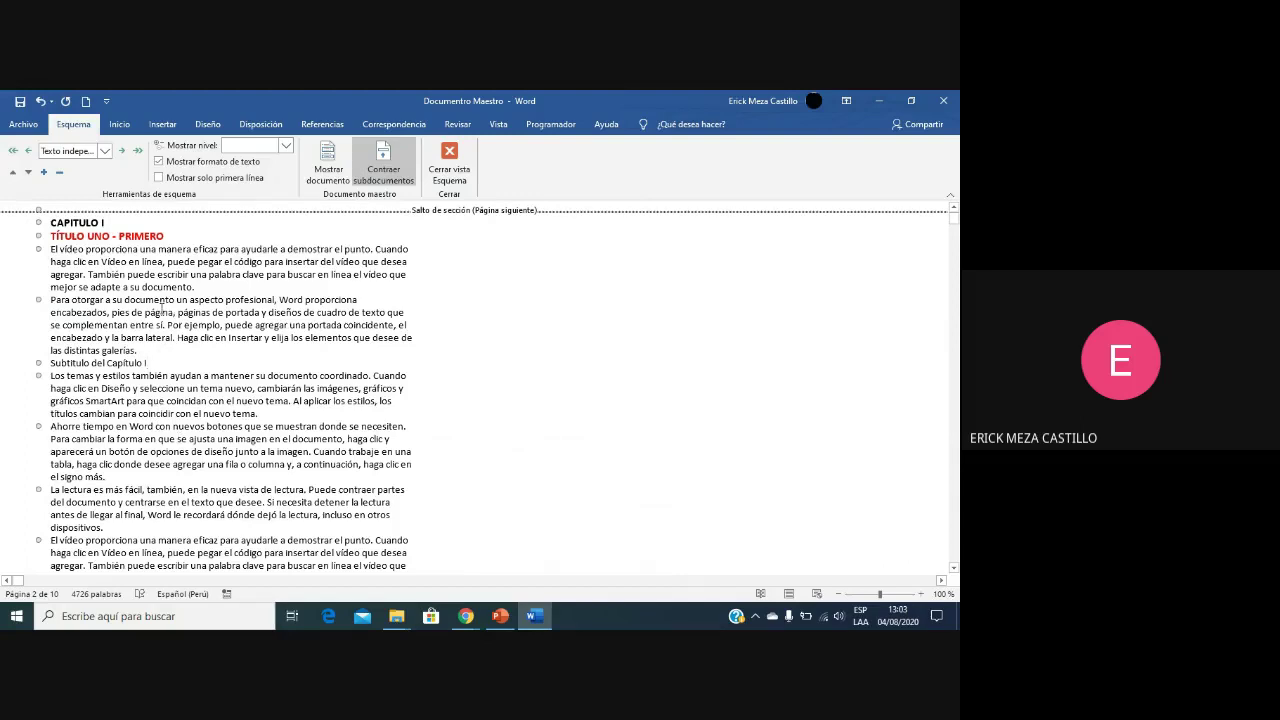
Step: Highlight in turn the CAPITULO I heading, the TÍTULO UNO - PRIMERO title and the new subtitle line to compare their hierarchy
{"action": "left_click_drag", "start_coordinate": [112, 220], "coordinate": [52, 222]}
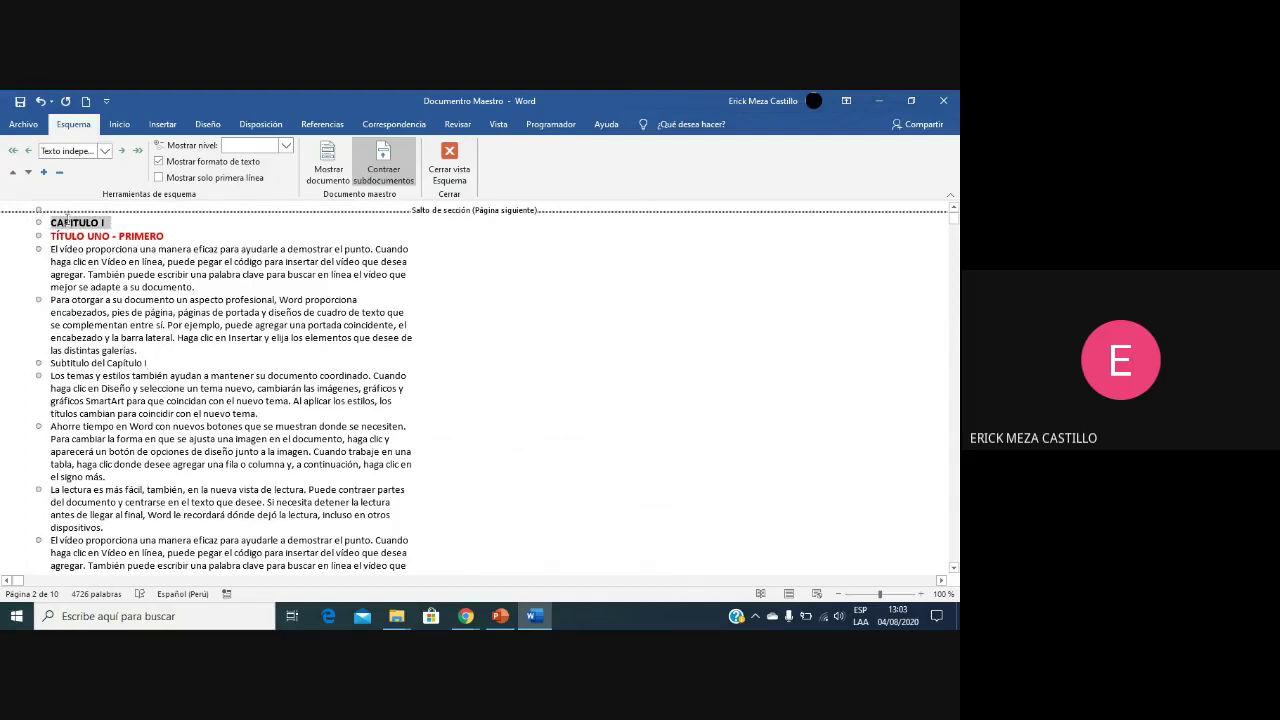
{"action": "left_click_drag", "start_coordinate": [166, 238], "coordinate": [50, 237]}
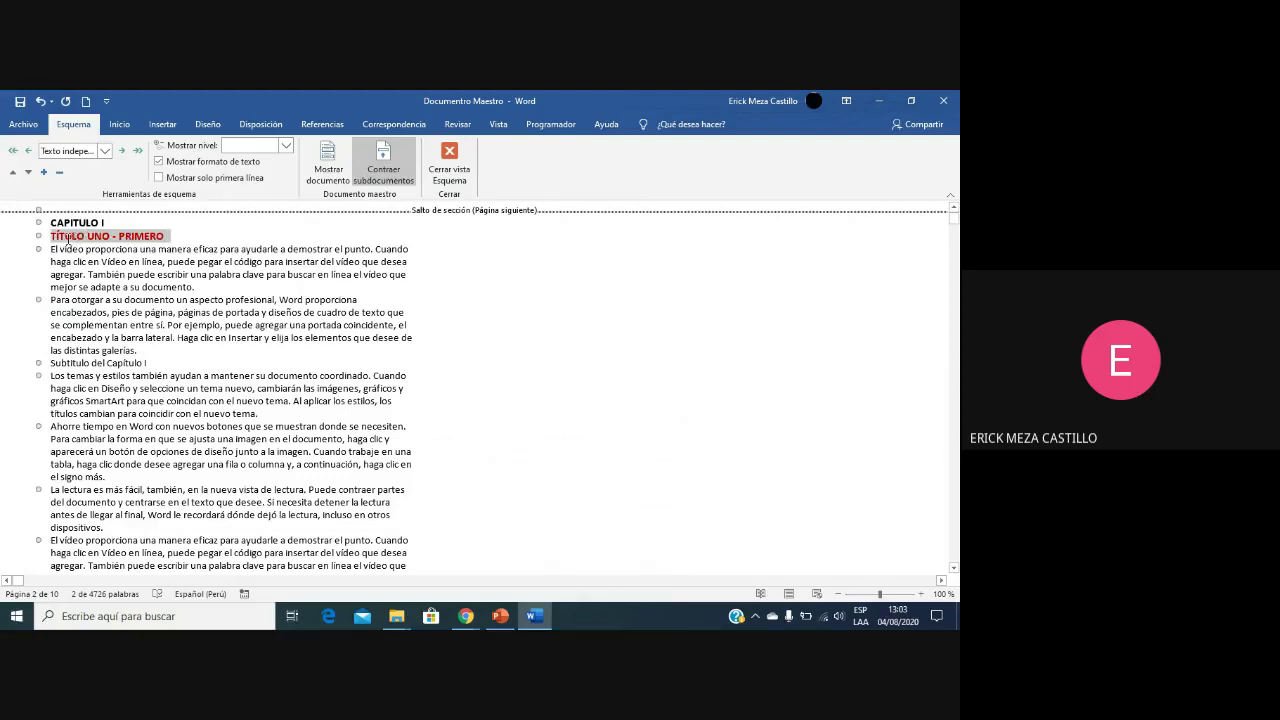
{"action": "left_click_drag", "start_coordinate": [145, 362], "coordinate": [50, 363]}
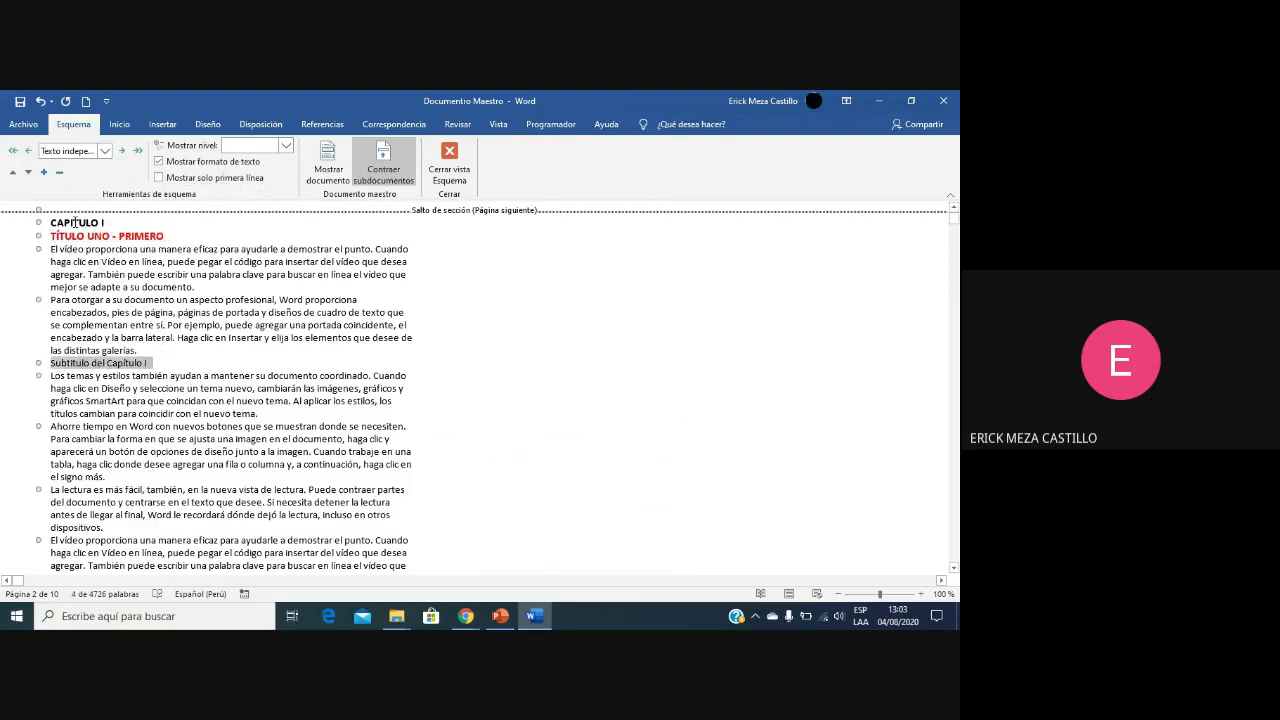
{"action": "left_click_drag", "start_coordinate": [56, 222], "coordinate": [103, 222]}
{"action": "triple_click", "coordinate": [89, 238]}
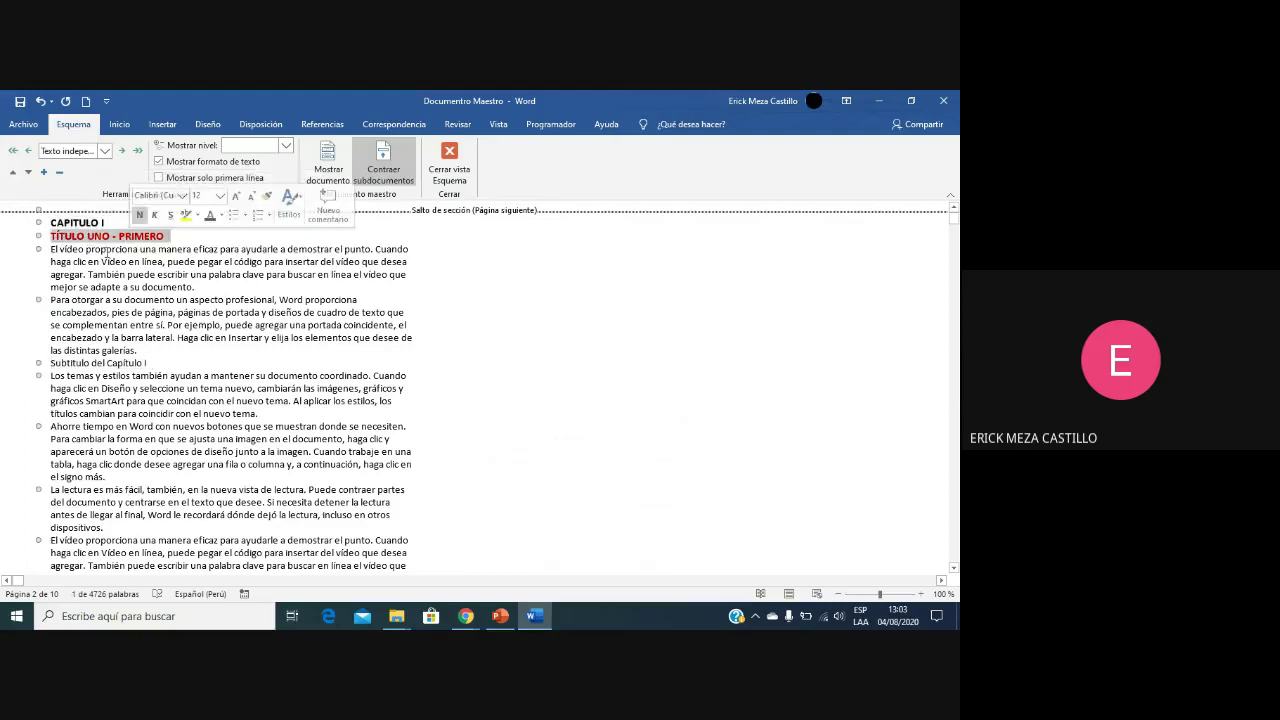
Step: Assign outline level Nivel 1 to the CAPITULO I heading
{"action": "left_click_drag", "start_coordinate": [52, 360], "coordinate": [150, 362]}
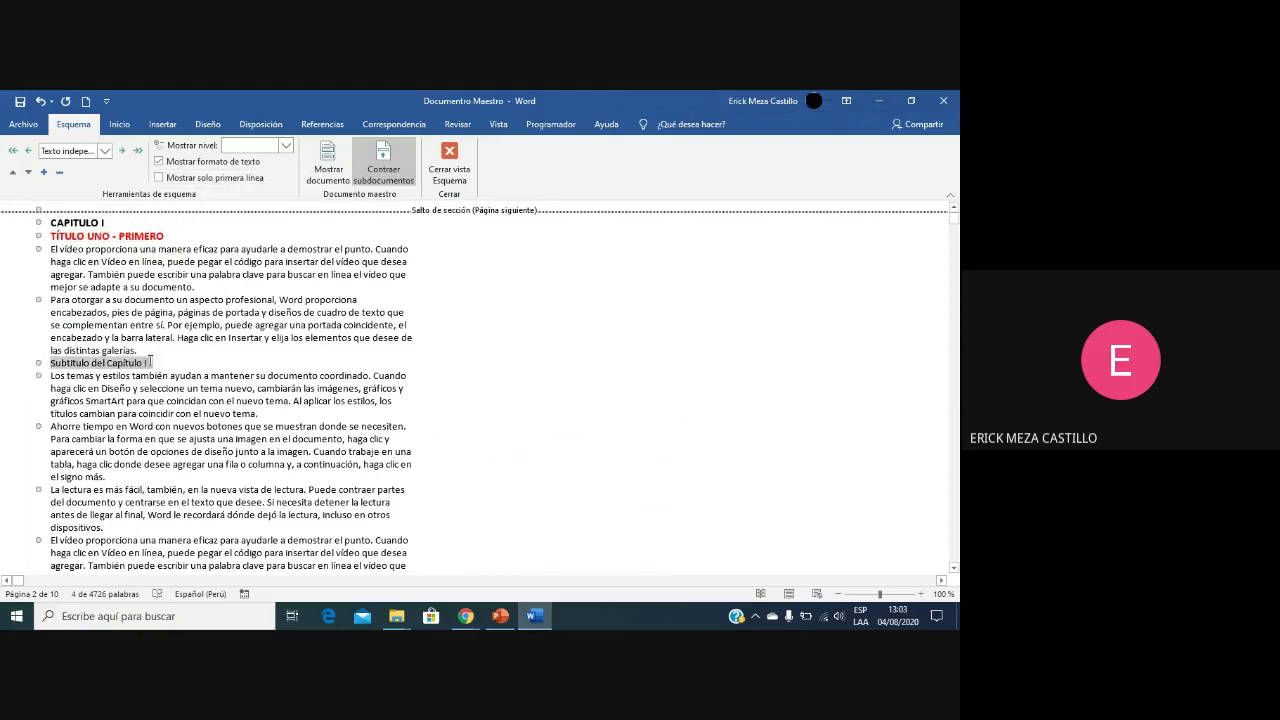
{"action": "left_click", "coordinate": [207, 375]}
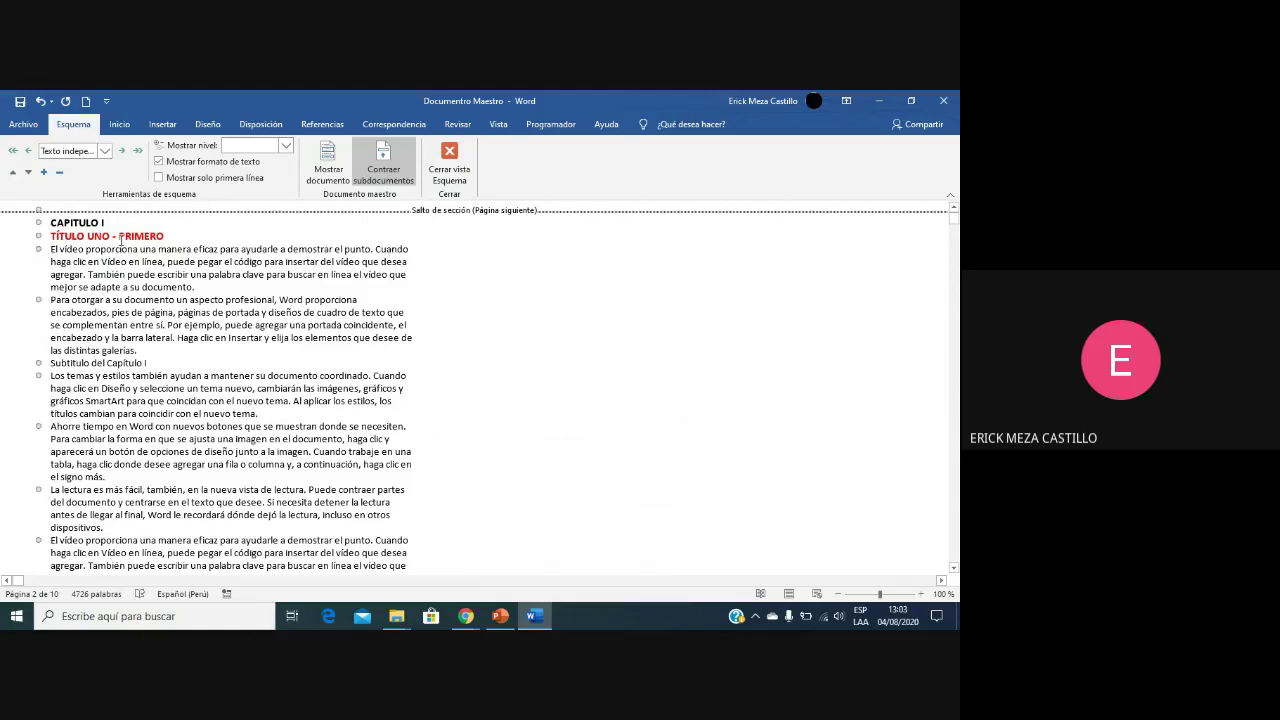
{"action": "left_click_drag", "start_coordinate": [107, 222], "coordinate": [50, 222]}
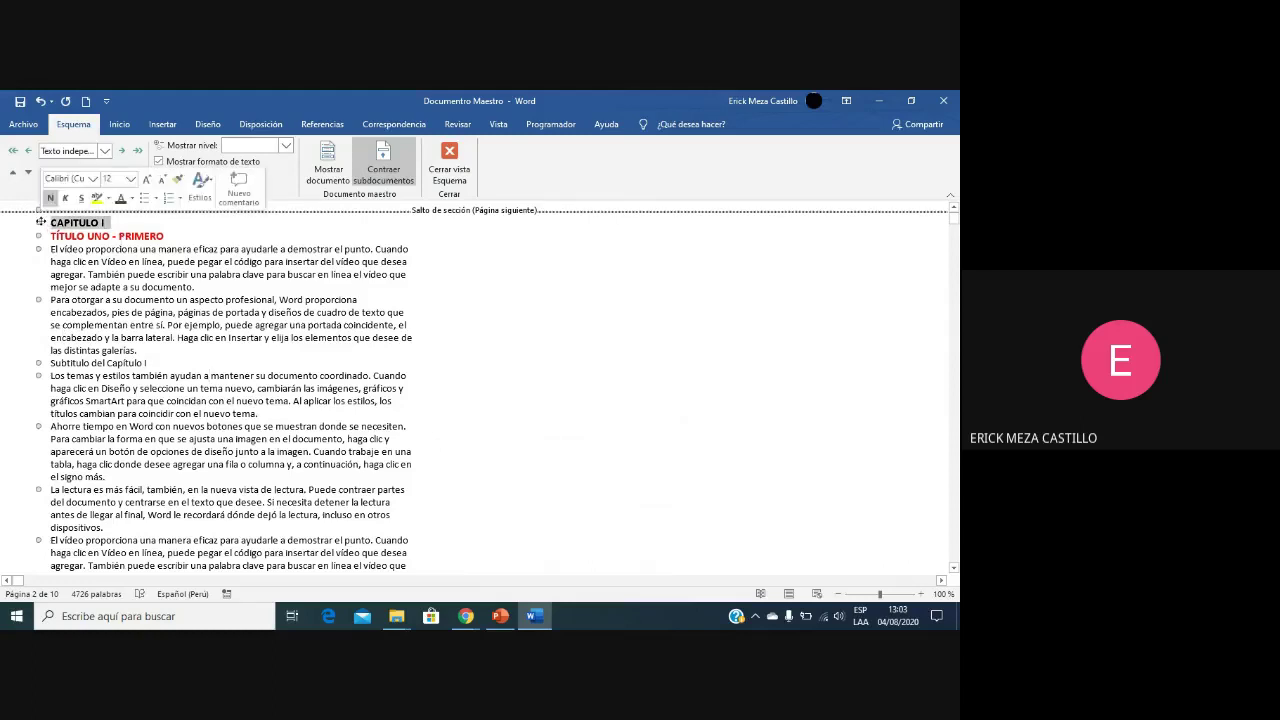
{"action": "left_click", "coordinate": [104, 153]}
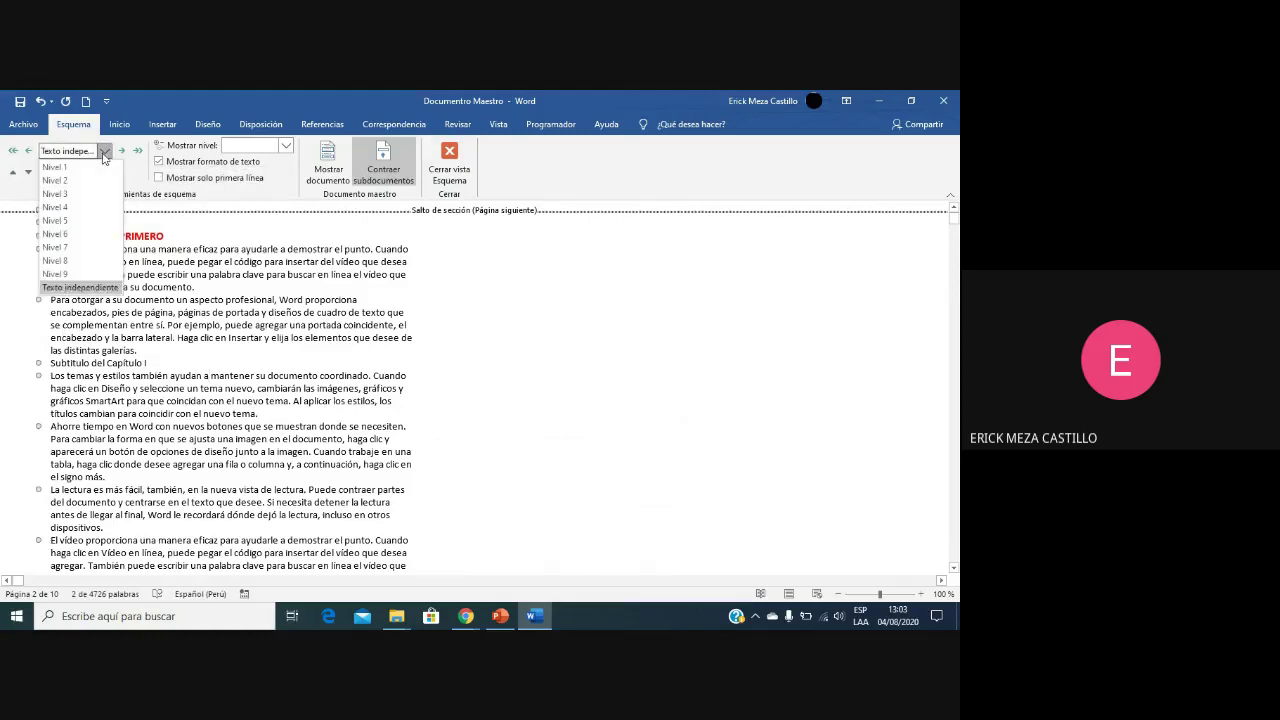
{"action": "left_click", "coordinate": [88, 167]}
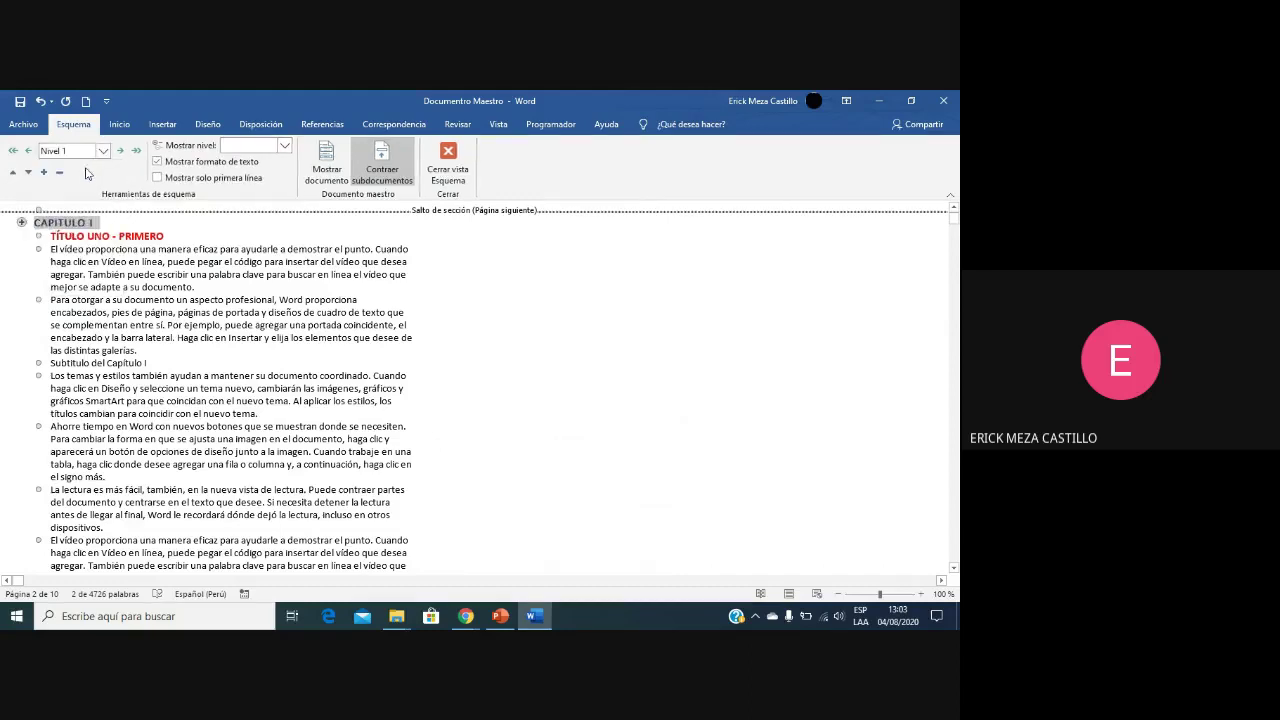
Step: Assign Nivel 2 to TÍTULO UNO - PRIMERO and Nivel 3 to the line "Subtítulo del Capítulo I"
{"action": "left_click", "coordinate": [121, 236]}
{"action": "left_click_drag", "start_coordinate": [166, 236], "coordinate": [50, 236]}
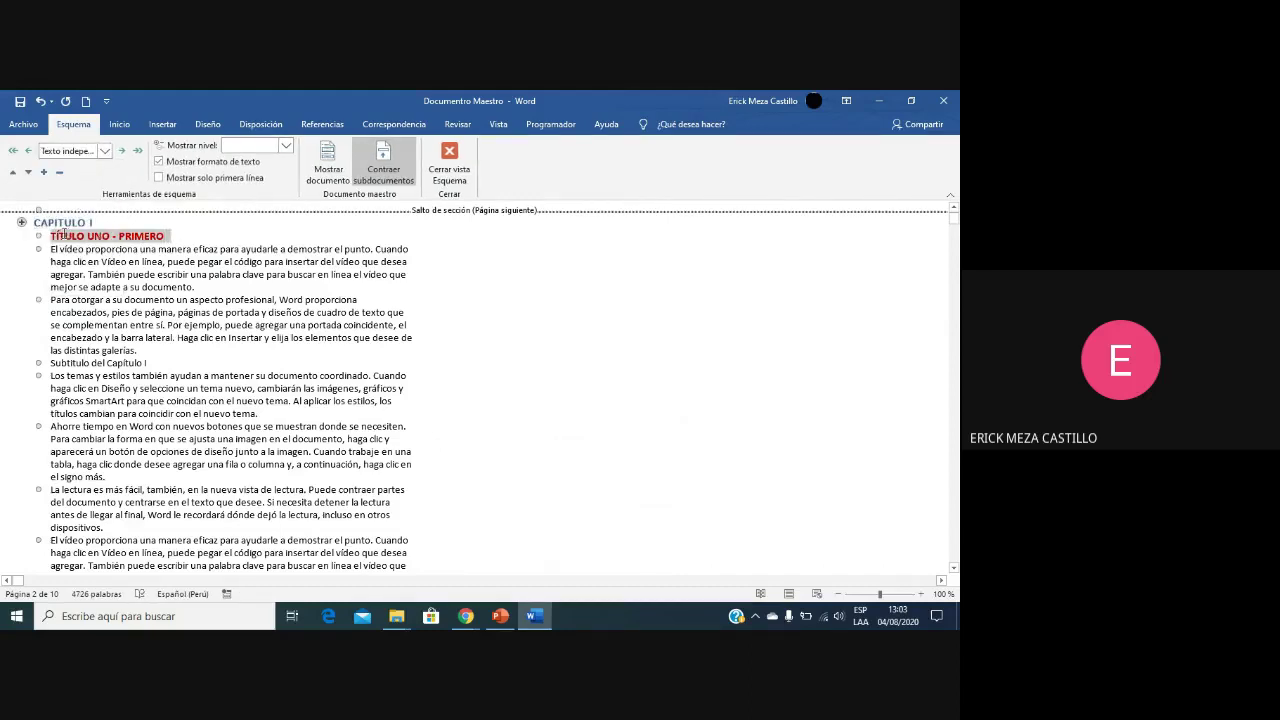
{"action": "left_click", "coordinate": [104, 150]}
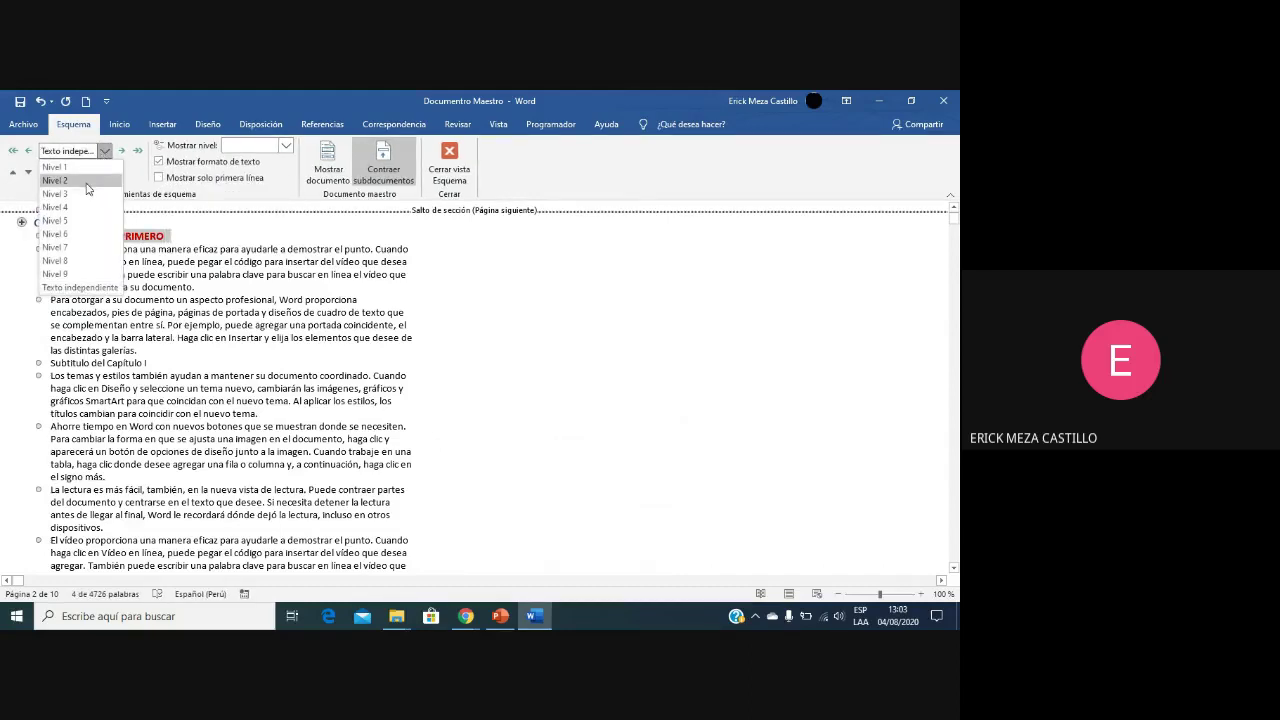
{"action": "left_click", "coordinate": [87, 186]}
{"action": "left_click_drag", "start_coordinate": [188, 363], "coordinate": [95, 360]}
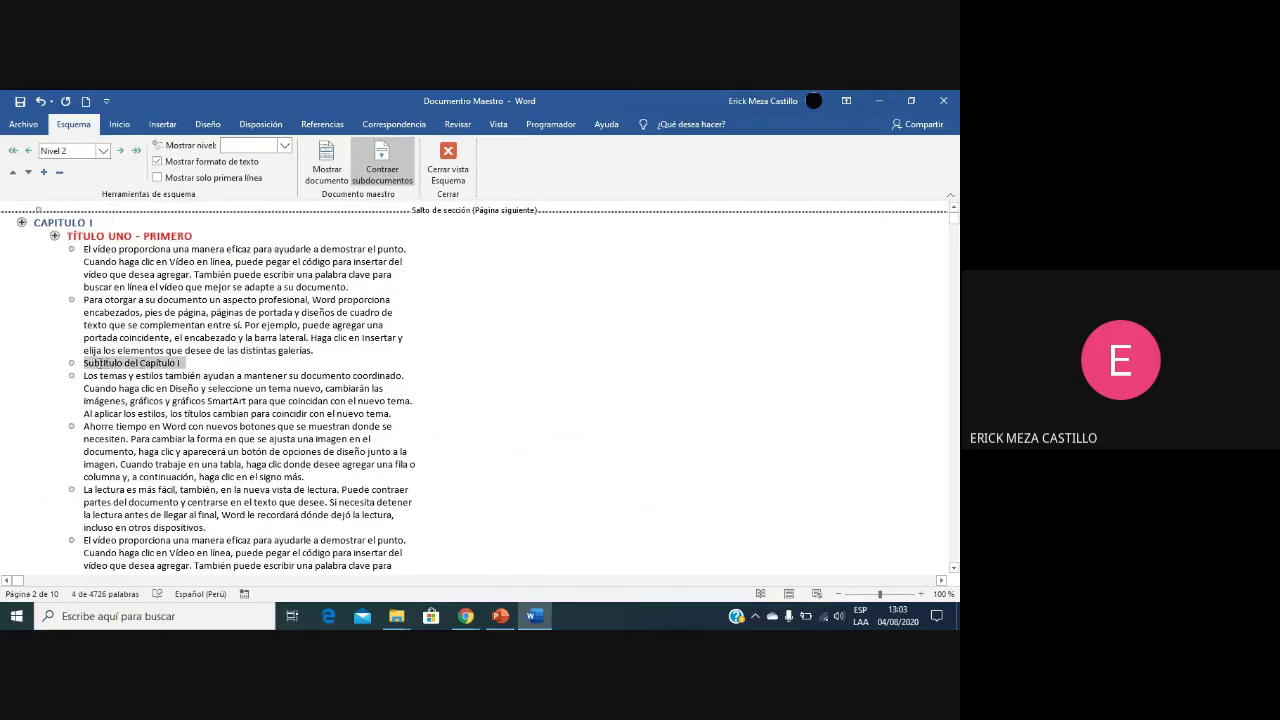
{"action": "left_click", "coordinate": [104, 150]}
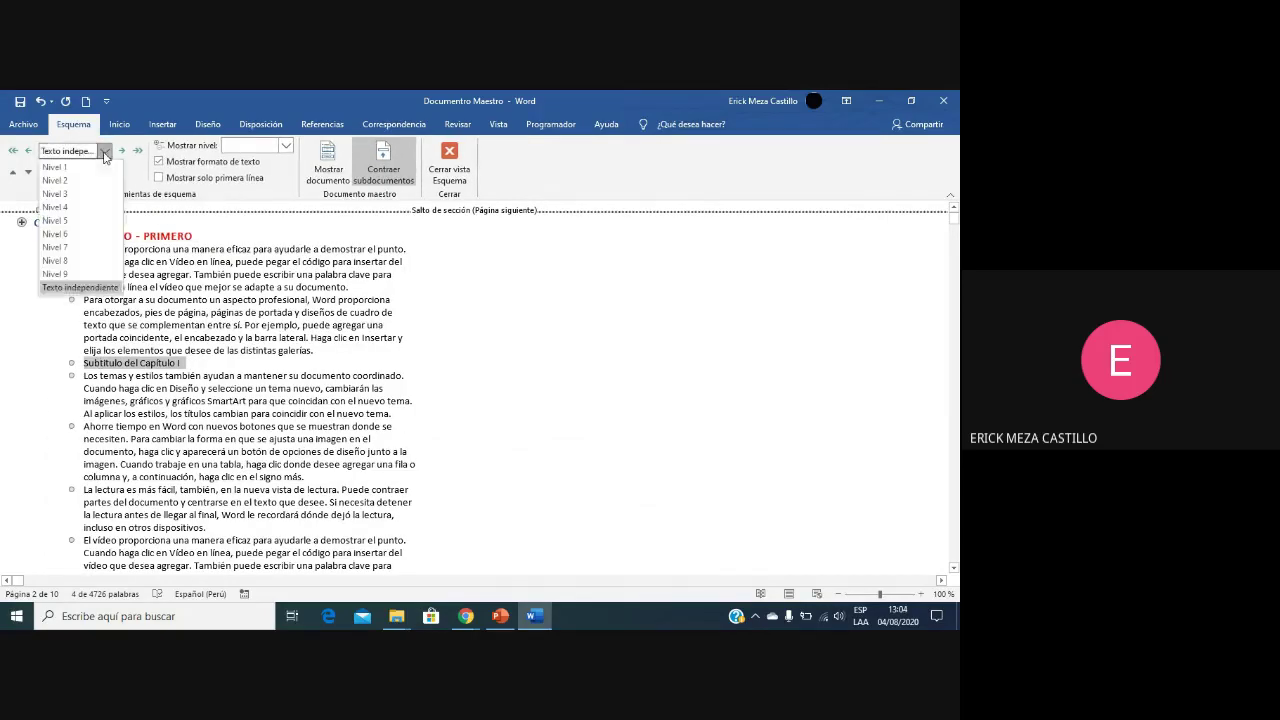
{"action": "left_click", "coordinate": [80, 200]}
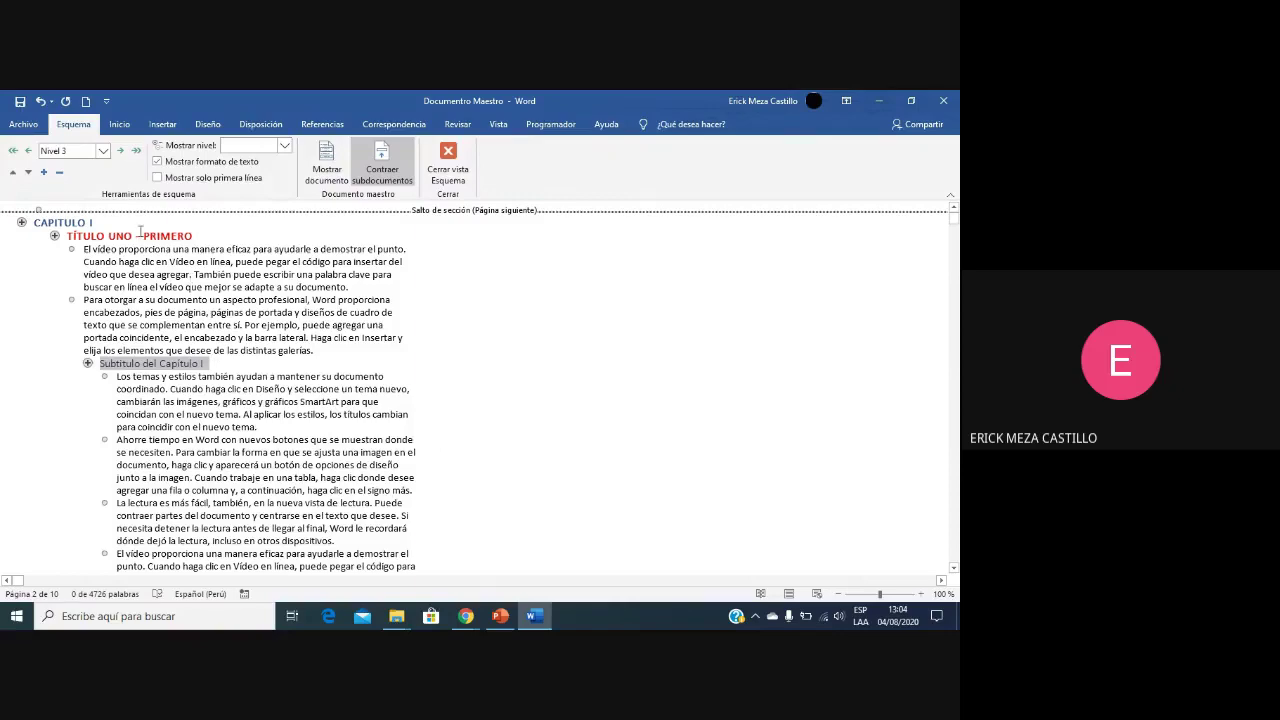
Step: Assign Nivel 2 to the TÍTULO DOS - PRIMERO and TÍTULO TRES - PRIMERO titles of CAPITULO I
{"action": "scroll", "coordinate": [178, 433], "scroll_direction": "down", "scroll_amount": 3}
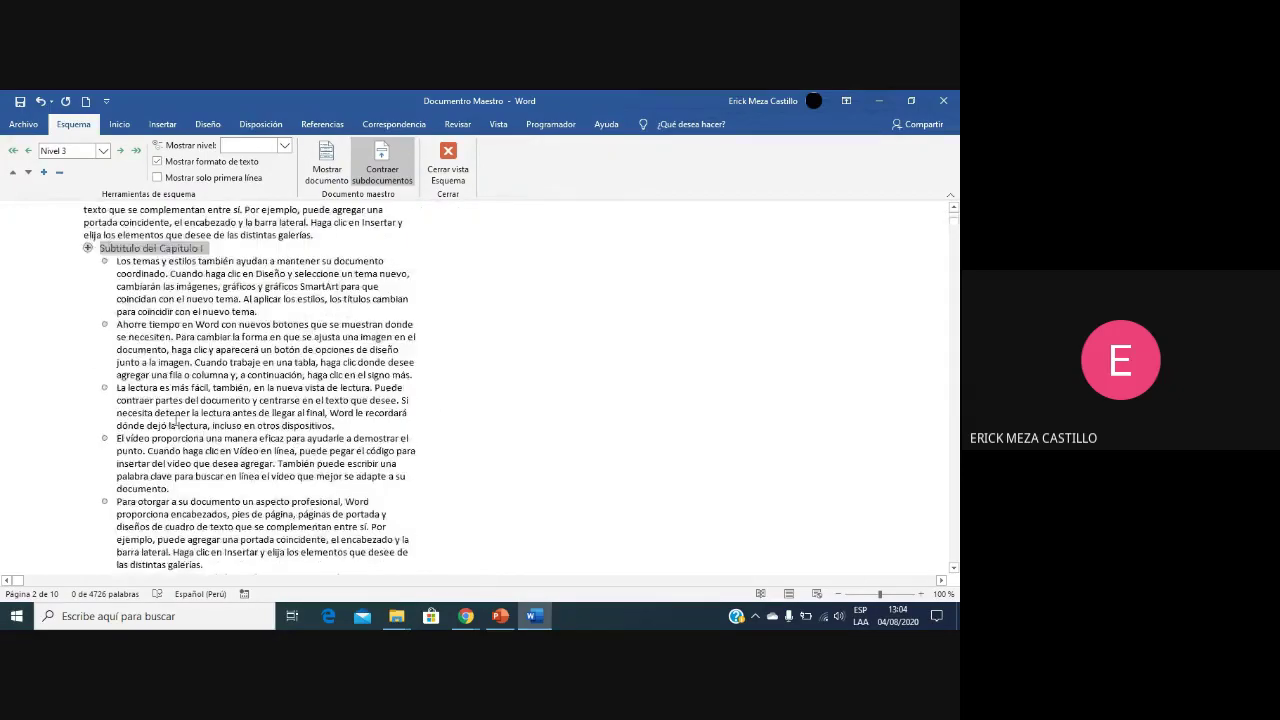
{"action": "scroll", "coordinate": [176, 422], "scroll_direction": "down", "scroll_amount": 4}
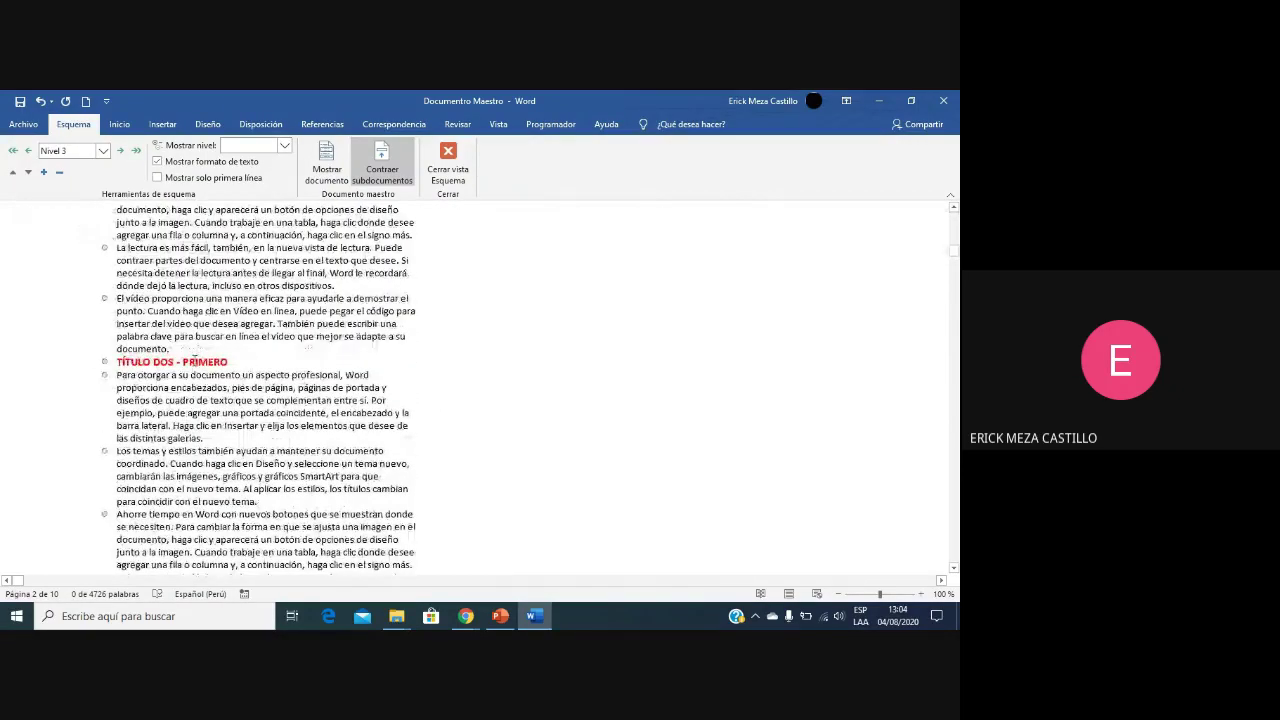
{"action": "left_click_drag", "start_coordinate": [230, 361], "coordinate": [115, 362]}
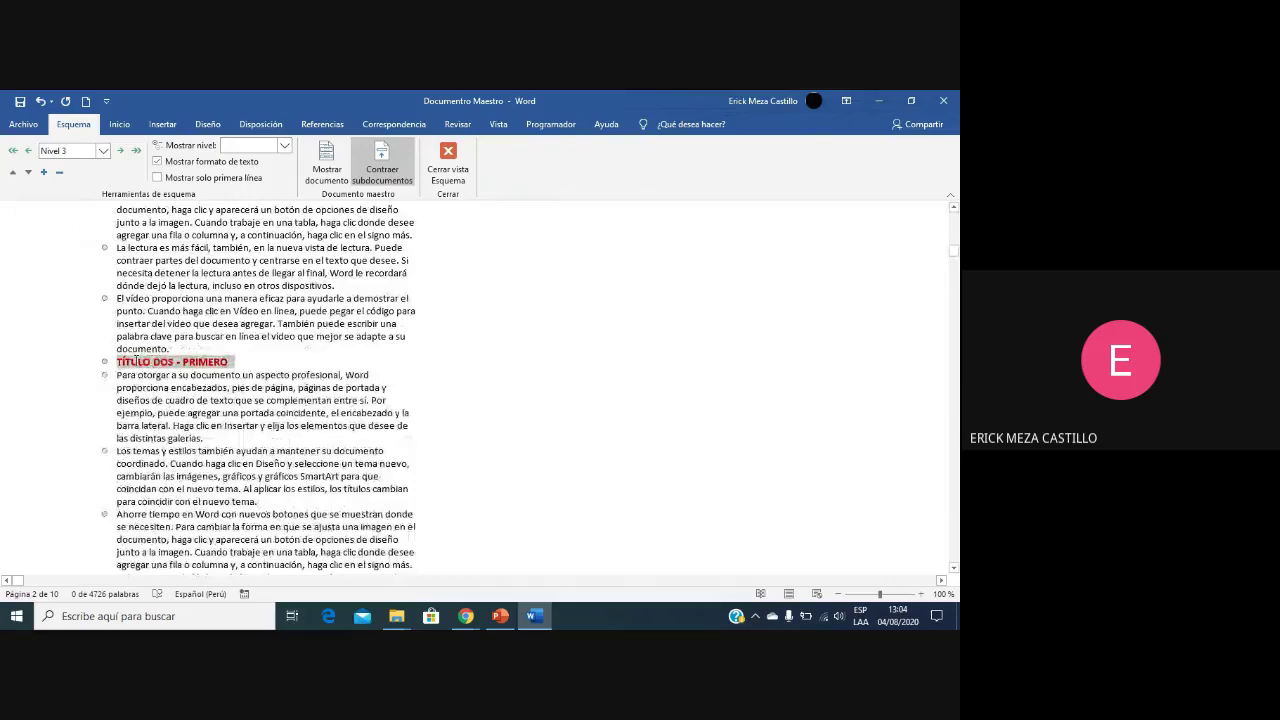
{"action": "left_click", "coordinate": [104, 151]}
{"action": "left_click", "coordinate": [55, 177]}
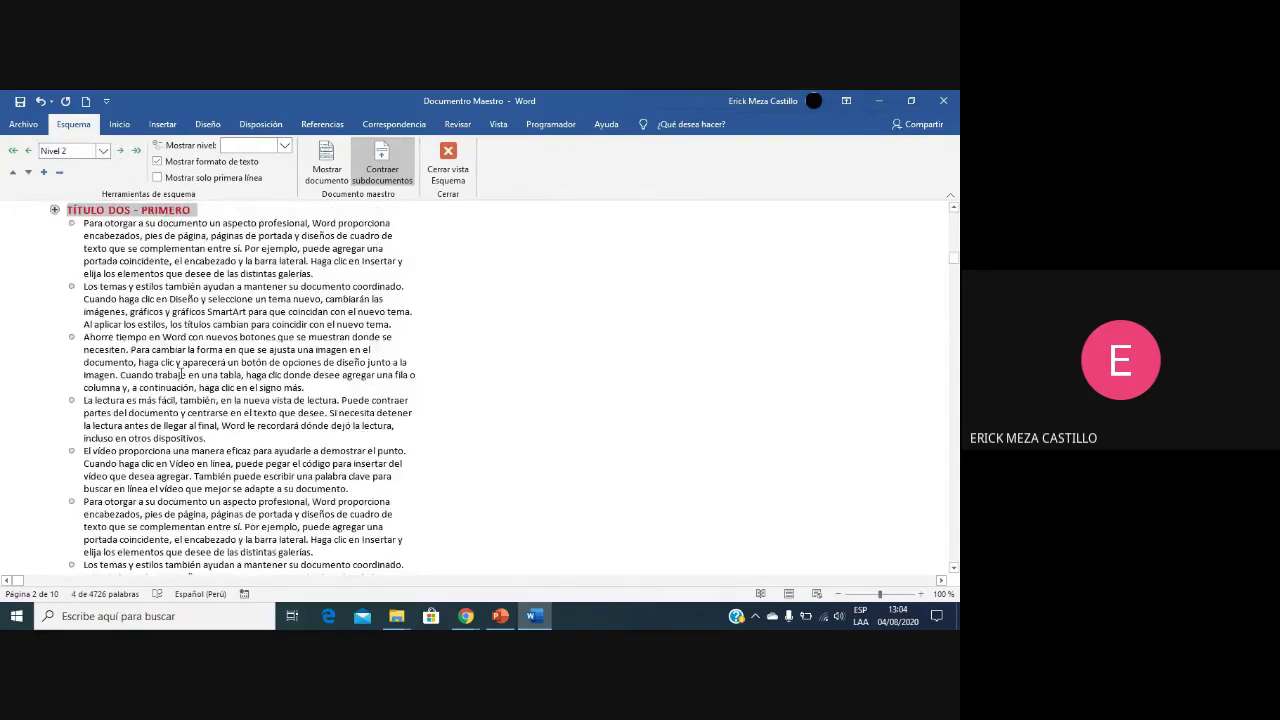
{"action": "scroll", "coordinate": [181, 374], "scroll_direction": "down", "scroll_amount": 6}
{"action": "left_click_drag", "start_coordinate": [203, 349], "coordinate": [100, 349]}
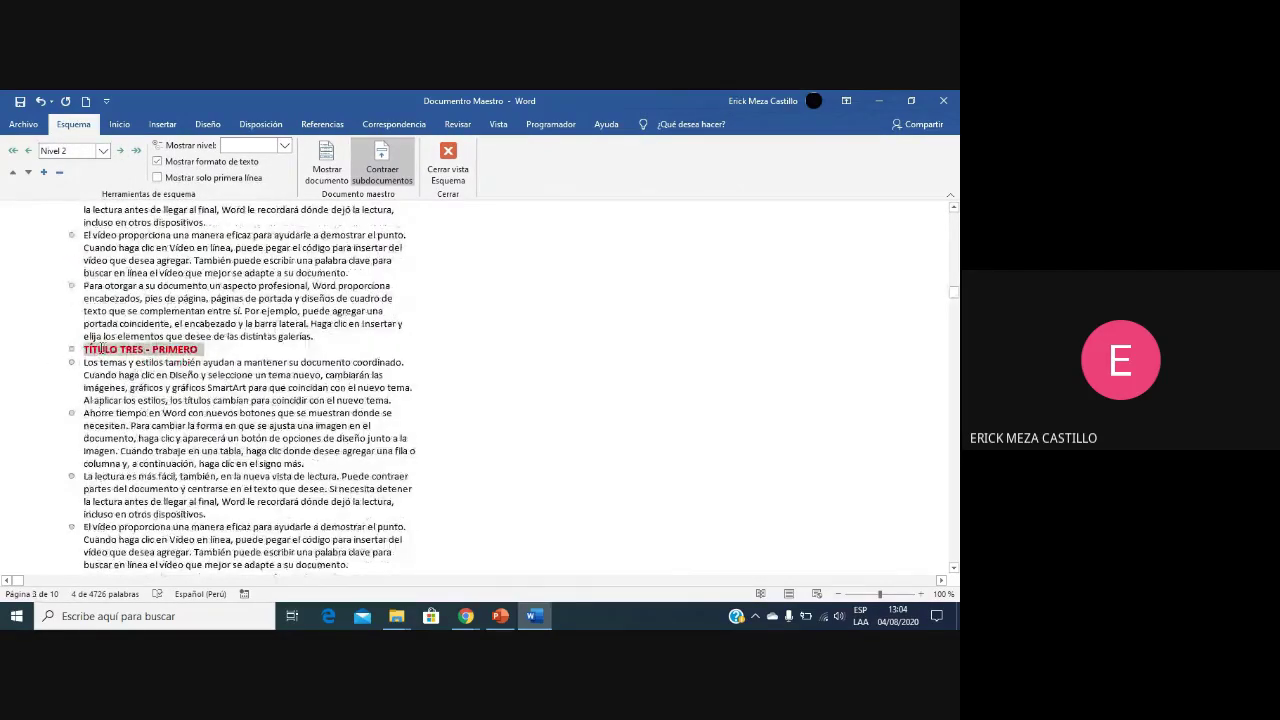
{"action": "left_click", "coordinate": [102, 151]}
{"action": "left_click", "coordinate": [80, 182]}
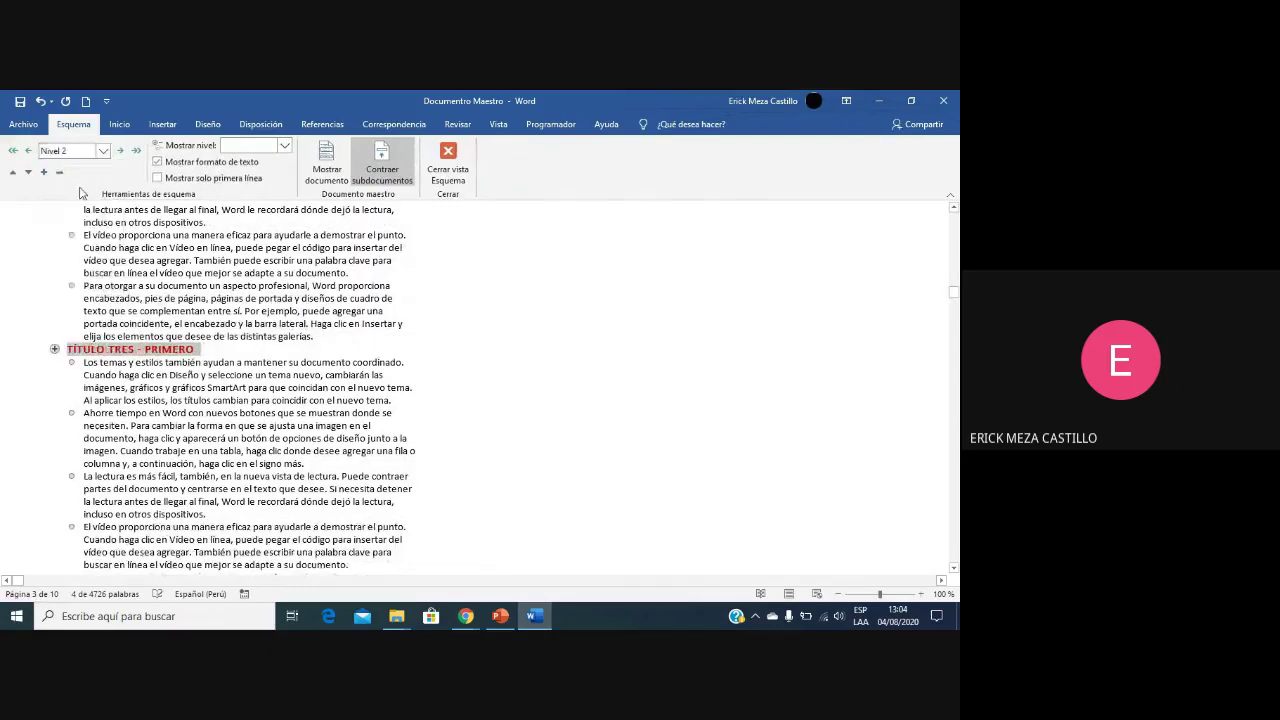
Step: Assign Nivel 1 to the CAPITULO II heading and Nivel 2 to TÍTULO UNO - SEGUNDO below it
{"action": "scroll", "coordinate": [145, 399], "scroll_direction": "down", "scroll_amount": 6}
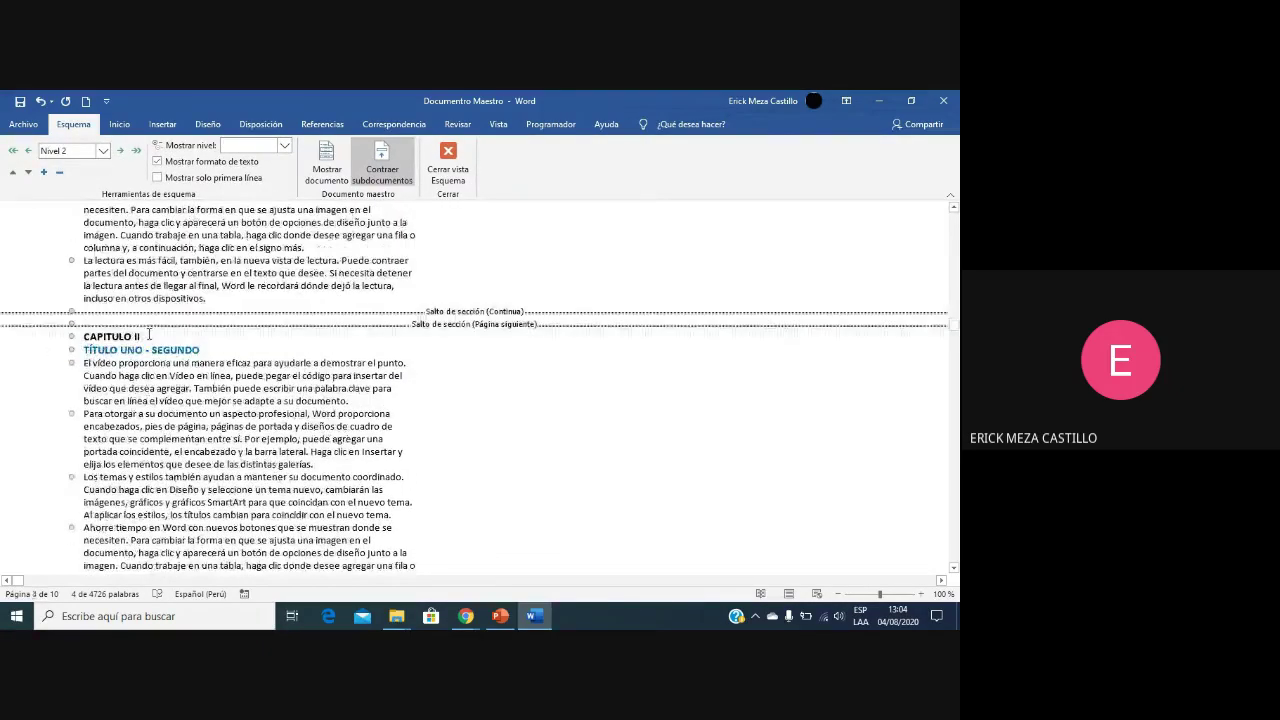
{"action": "left_click_drag", "start_coordinate": [148, 335], "coordinate": [84, 336]}
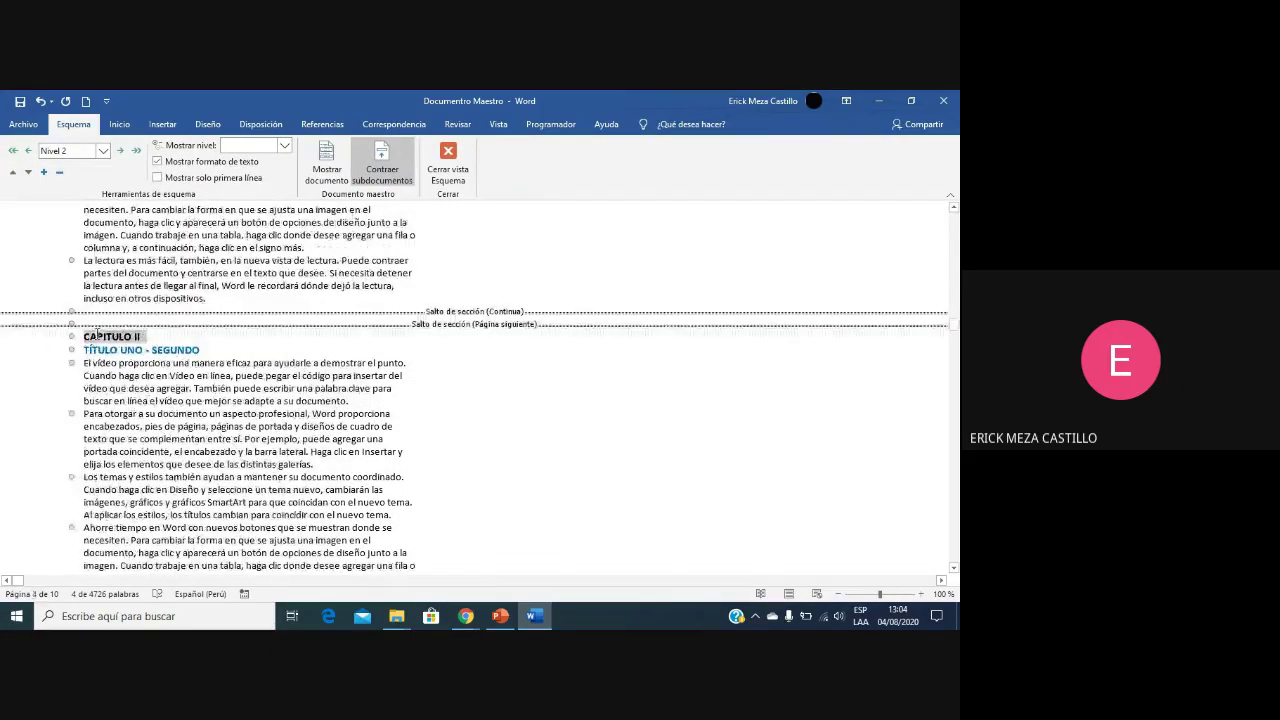
{"action": "left_click", "coordinate": [104, 151]}
{"action": "left_click", "coordinate": [85, 172]}
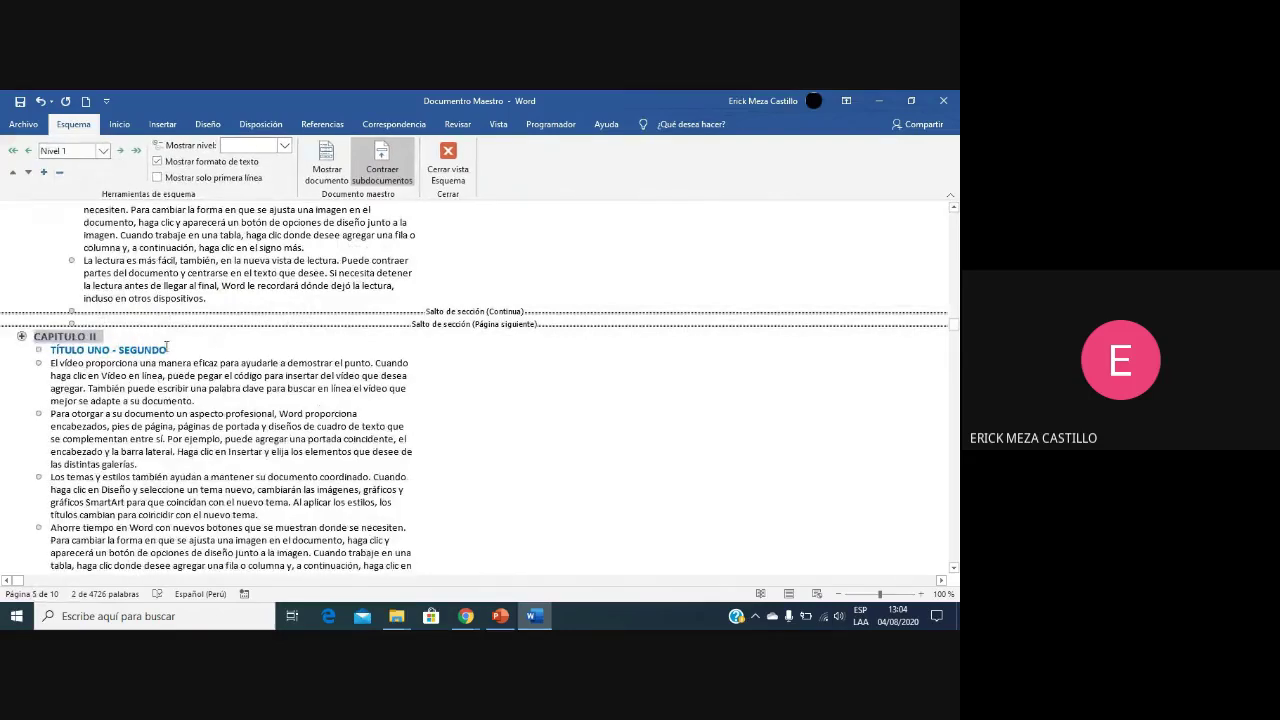
{"action": "left_click_drag", "start_coordinate": [167, 348], "coordinate": [50, 351]}
{"action": "left_click", "coordinate": [102, 151]}
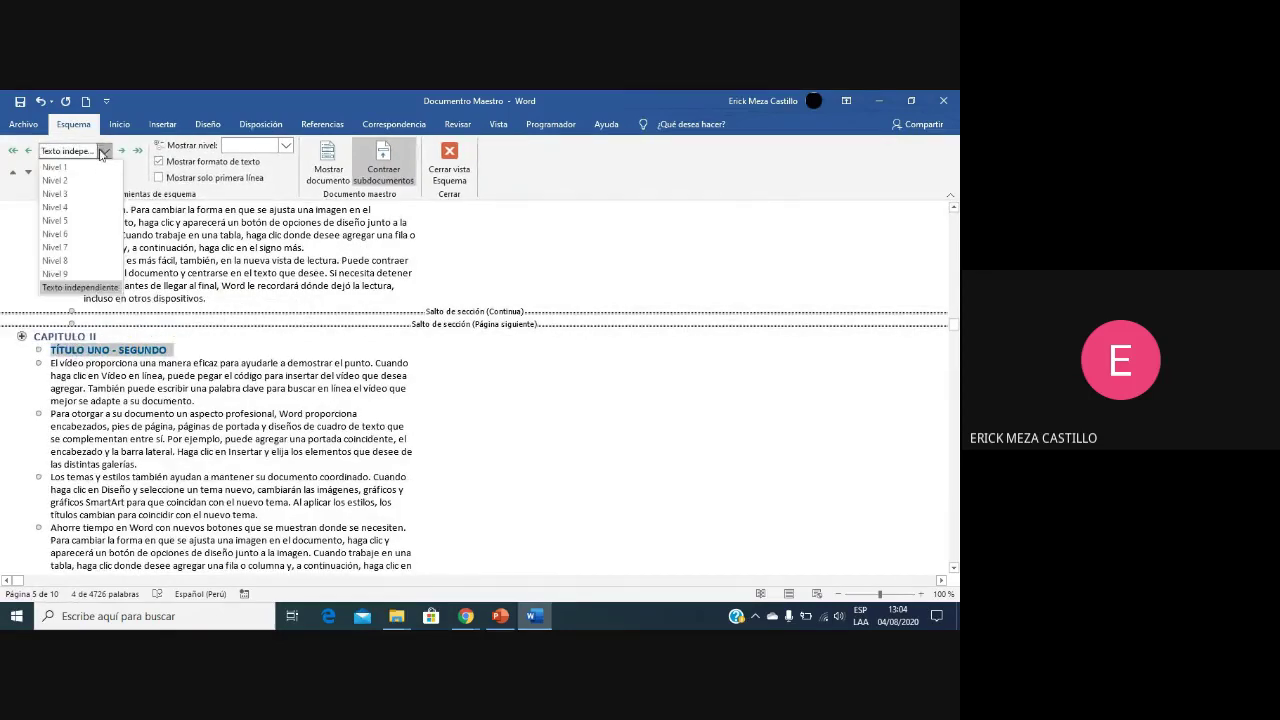
{"action": "left_click", "coordinate": [55, 180]}
Step: Assign outline level Nivel 2 to the TÍTULO DOS - SEGUNDO title
{"action": "scroll", "coordinate": [178, 370], "scroll_direction": "down", "scroll_amount": 2}
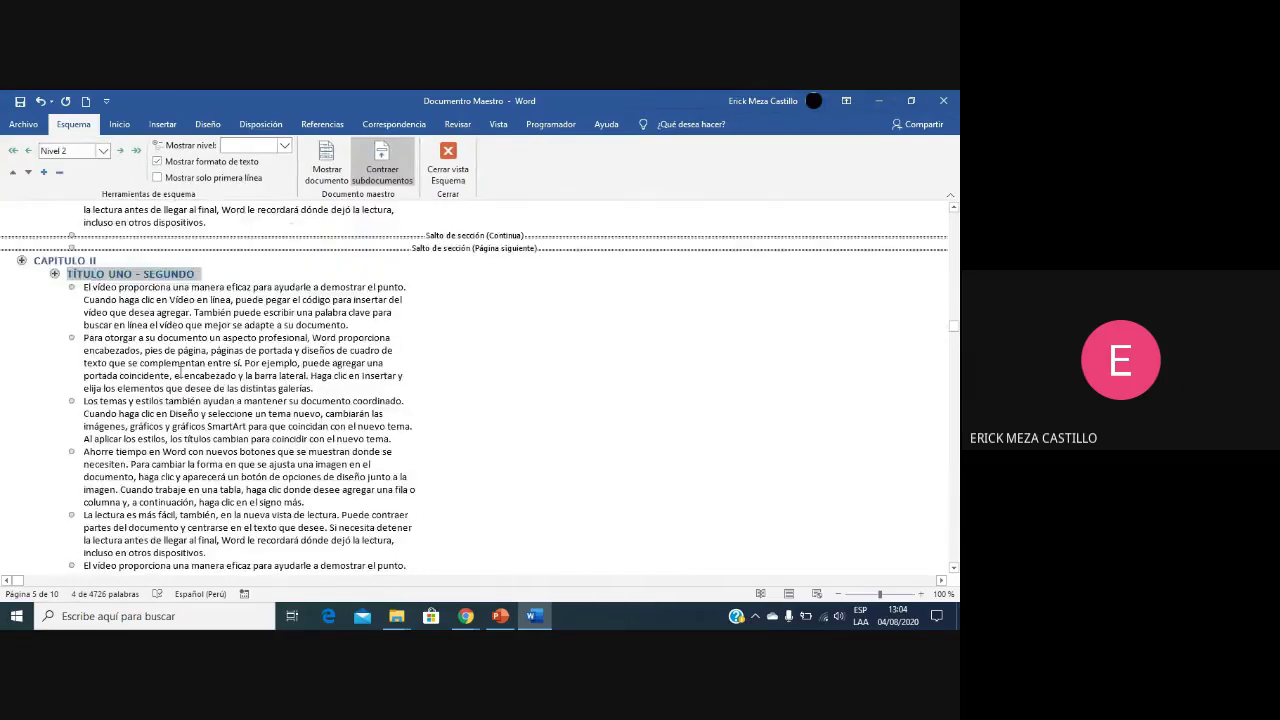
{"action": "scroll", "coordinate": [178, 371], "scroll_direction": "down", "scroll_amount": 8}
{"action": "left_click_drag", "start_coordinate": [206, 323], "coordinate": [117, 323]}
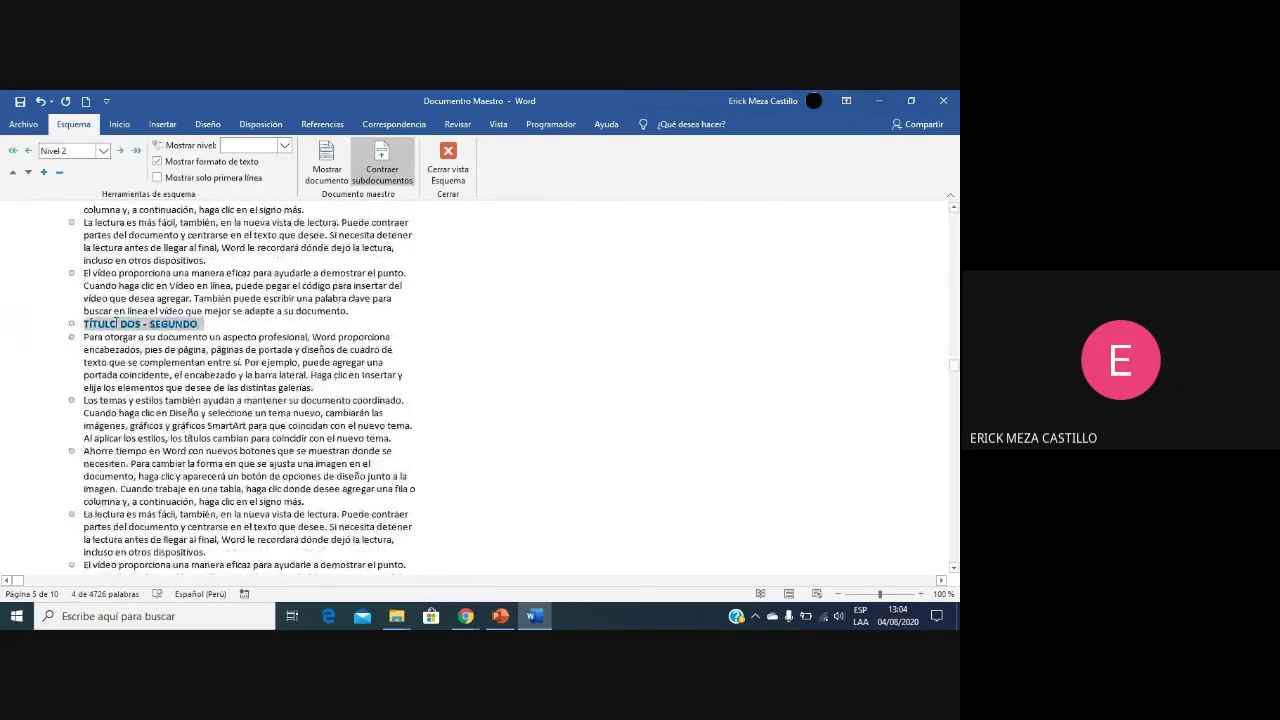
{"action": "left_click", "coordinate": [103, 151]}
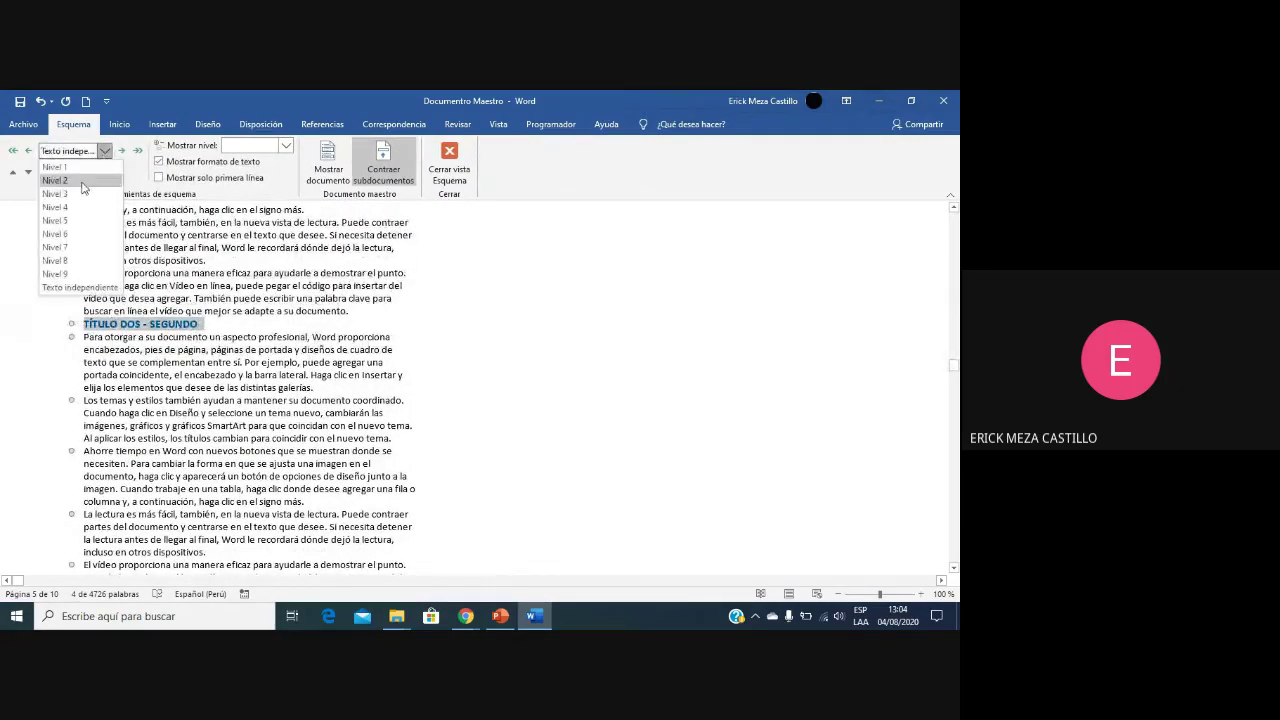
{"action": "left_click", "coordinate": [55, 180]}
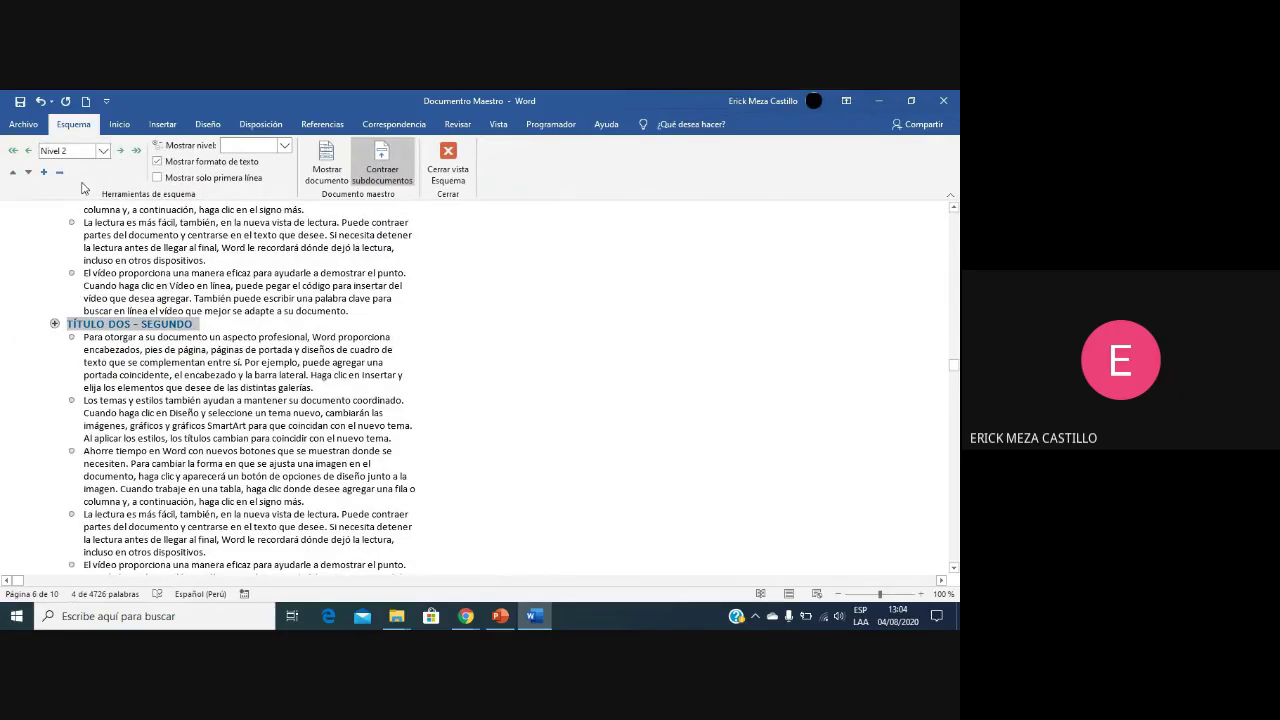
Step: Assign outline level Nivel 2 to the TÍTULO TRES - SEGUNDO title
{"action": "left_click", "coordinate": [119, 124]}
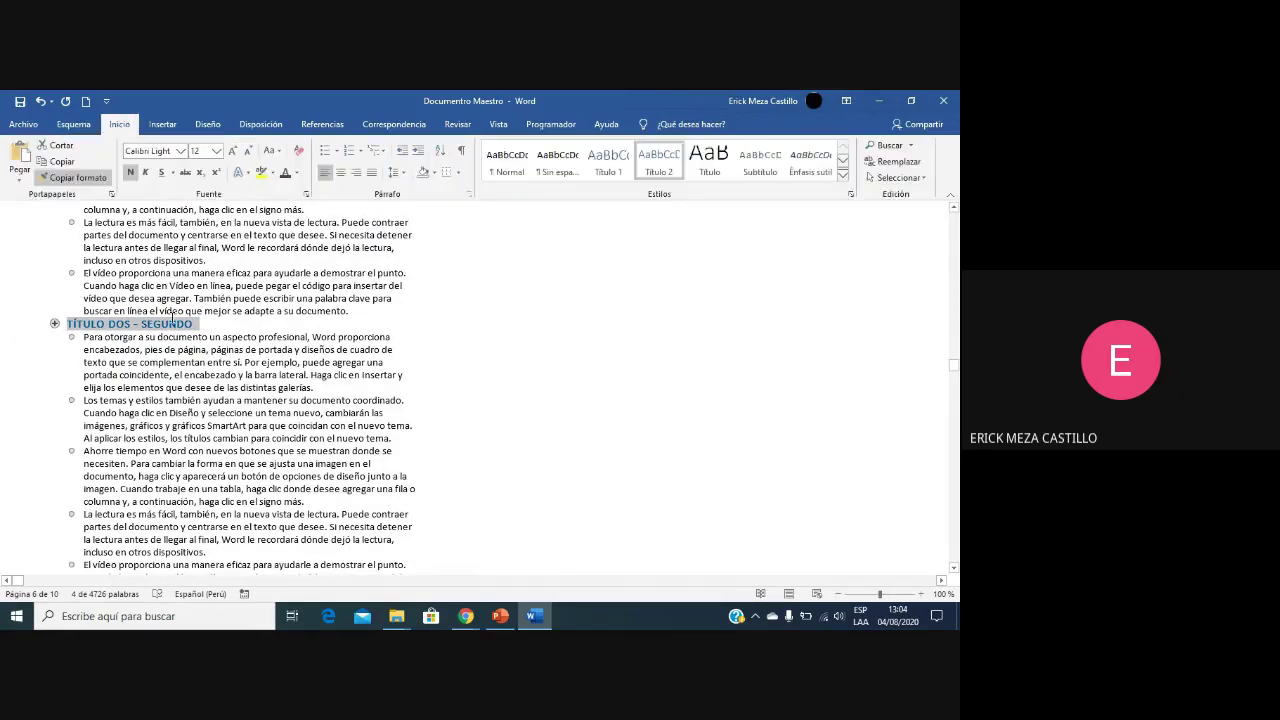
{"action": "left_click", "coordinate": [207, 124]}
{"action": "scroll", "coordinate": [193, 357], "scroll_direction": "down", "scroll_amount": 4}
{"action": "scroll", "coordinate": [193, 357], "scroll_direction": "down", "scroll_amount": 2}
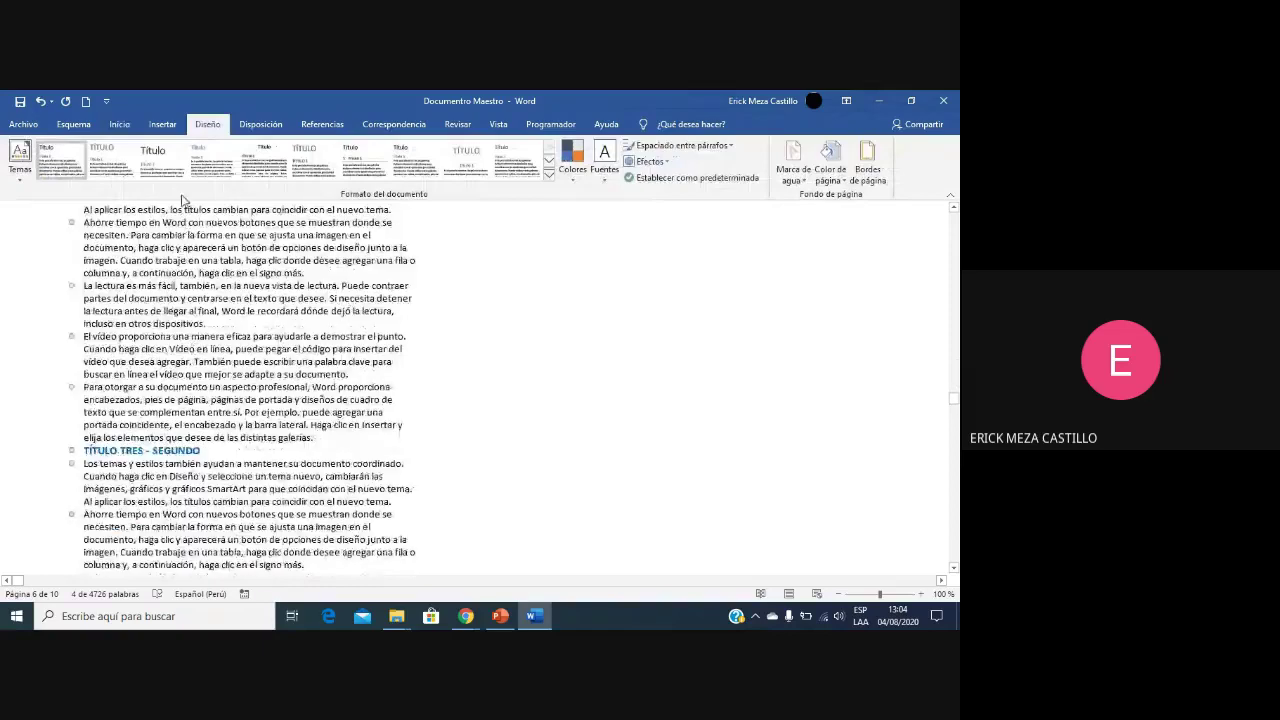
{"action": "left_click", "coordinate": [498, 124]}
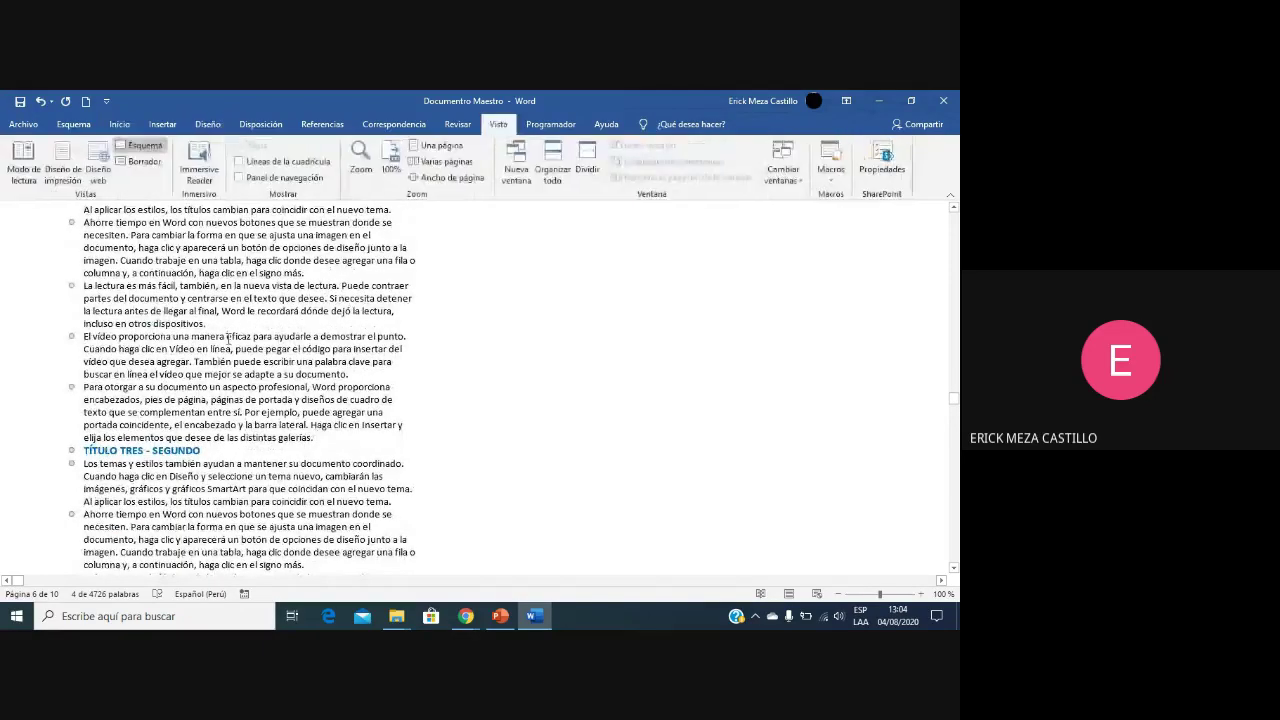
{"action": "left_click_drag", "start_coordinate": [208, 450], "coordinate": [84, 450]}
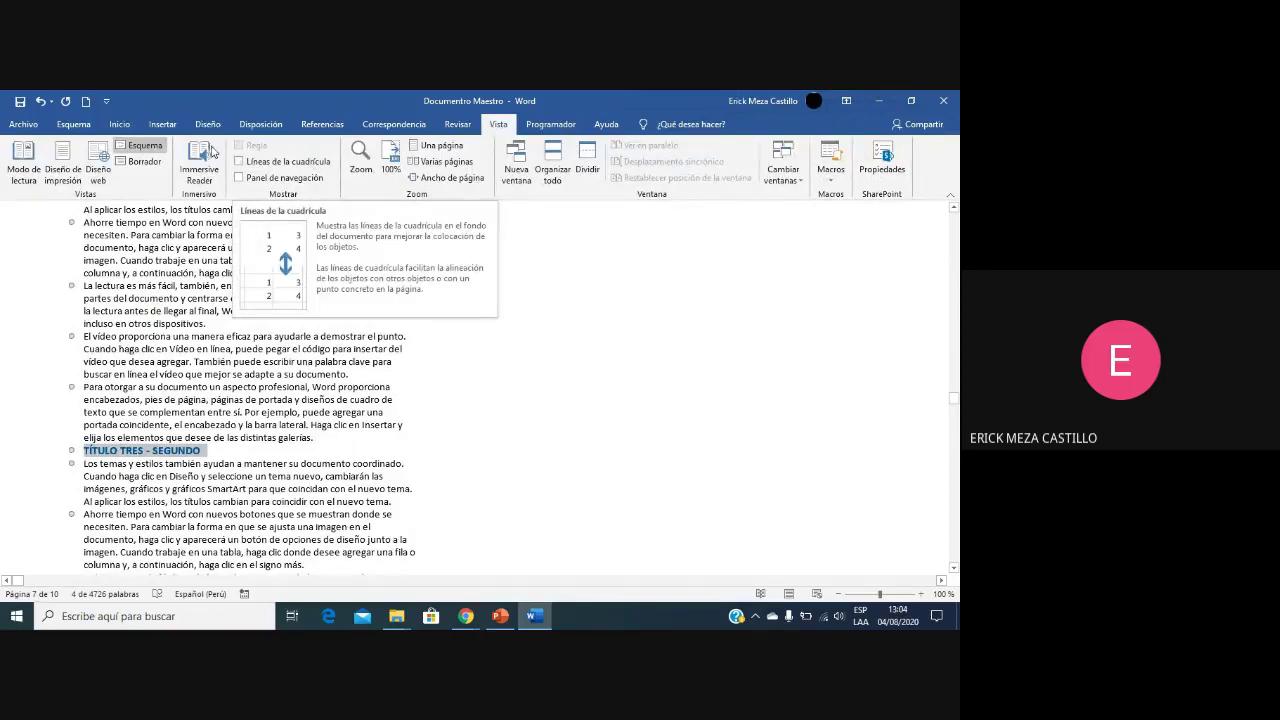
{"action": "left_click", "coordinate": [83, 125]}
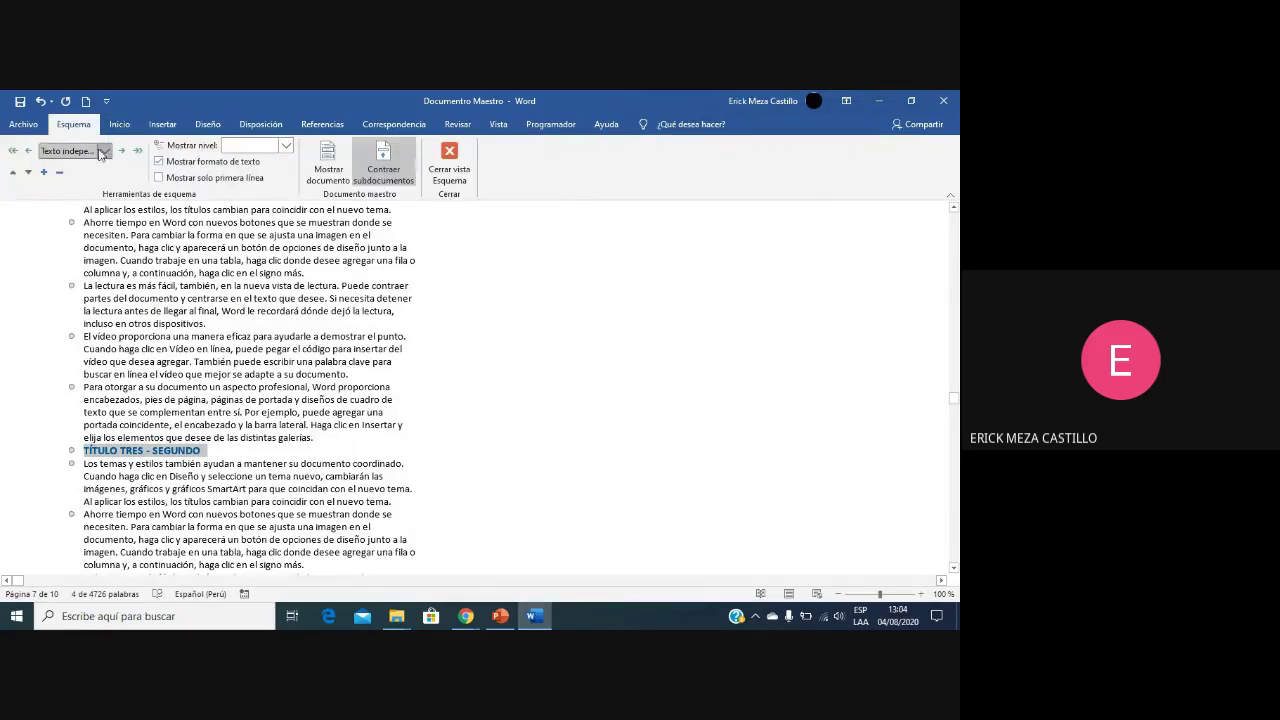
{"action": "left_click", "coordinate": [84, 150]}
{"action": "left_click", "coordinate": [84, 181]}
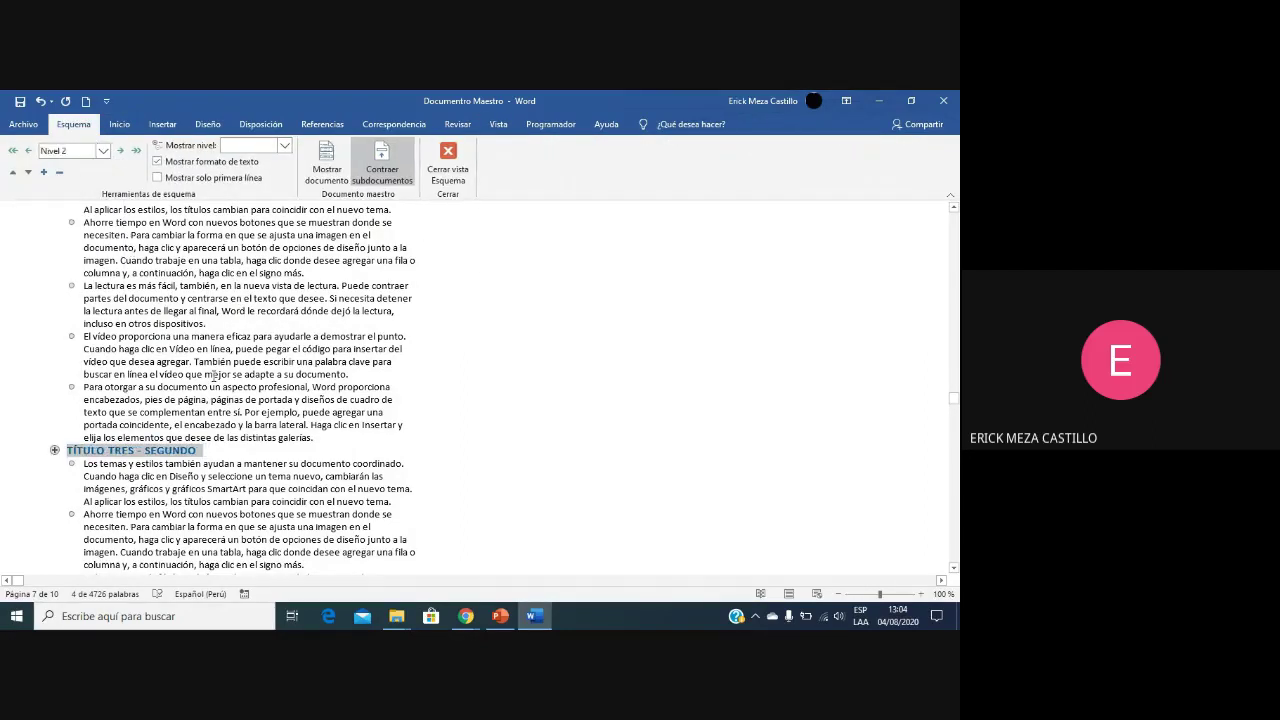
Step: Assign Nivel 1 to the CAPITULO III heading and Nivel 2 to TÍTULO UNO - TERCERO below it
{"action": "scroll", "coordinate": [236, 406], "scroll_direction": "down", "scroll_amount": 10}
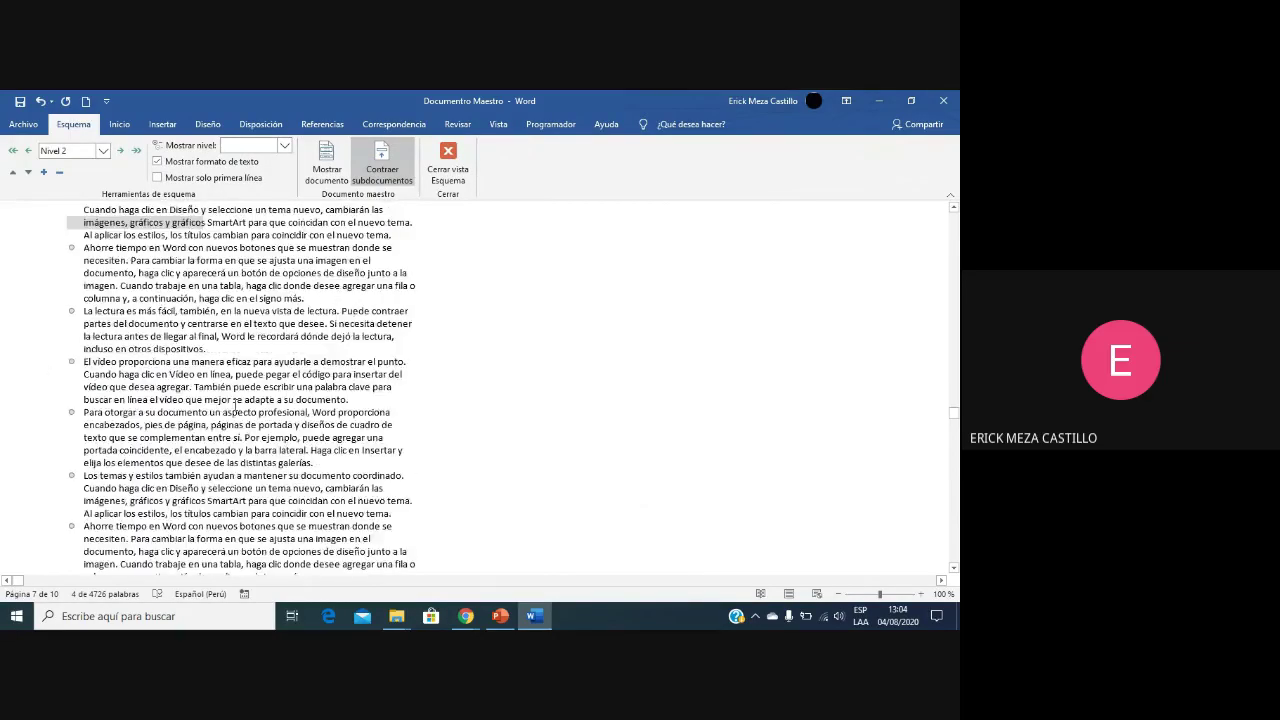
{"action": "left_click", "coordinate": [71, 336]}
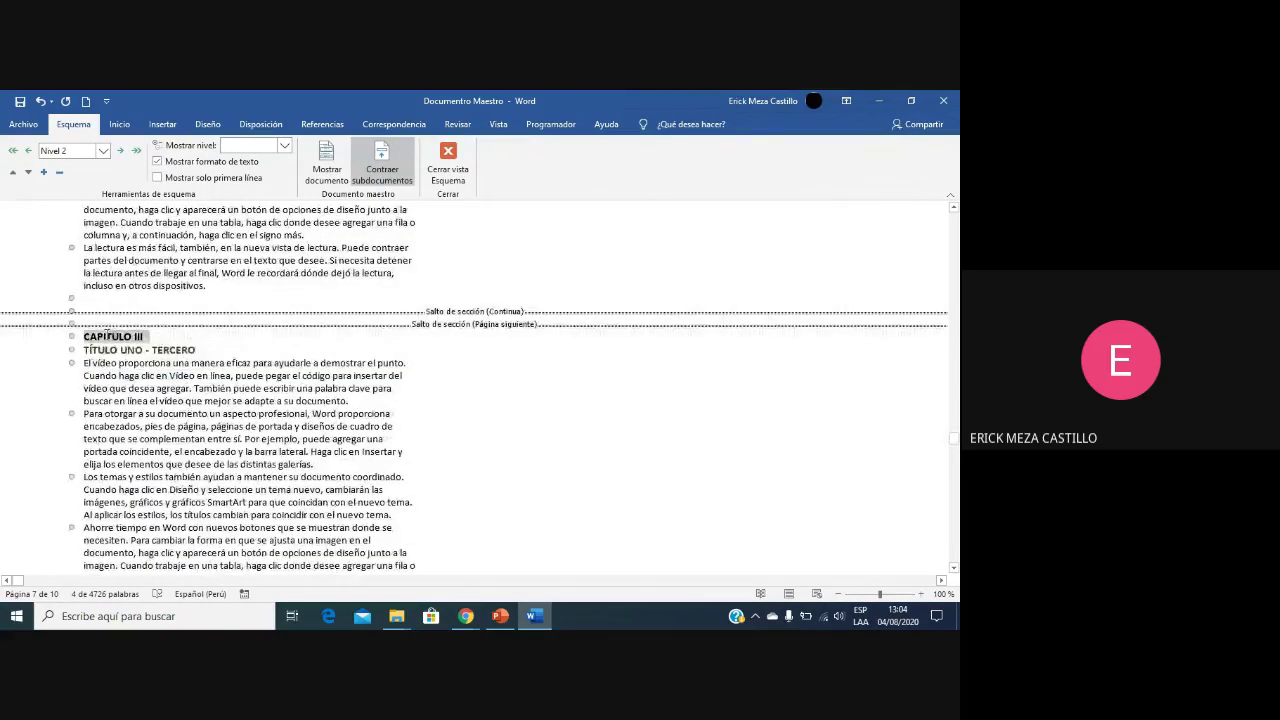
{"action": "left_click", "coordinate": [104, 151]}
{"action": "left_click", "coordinate": [60, 166]}
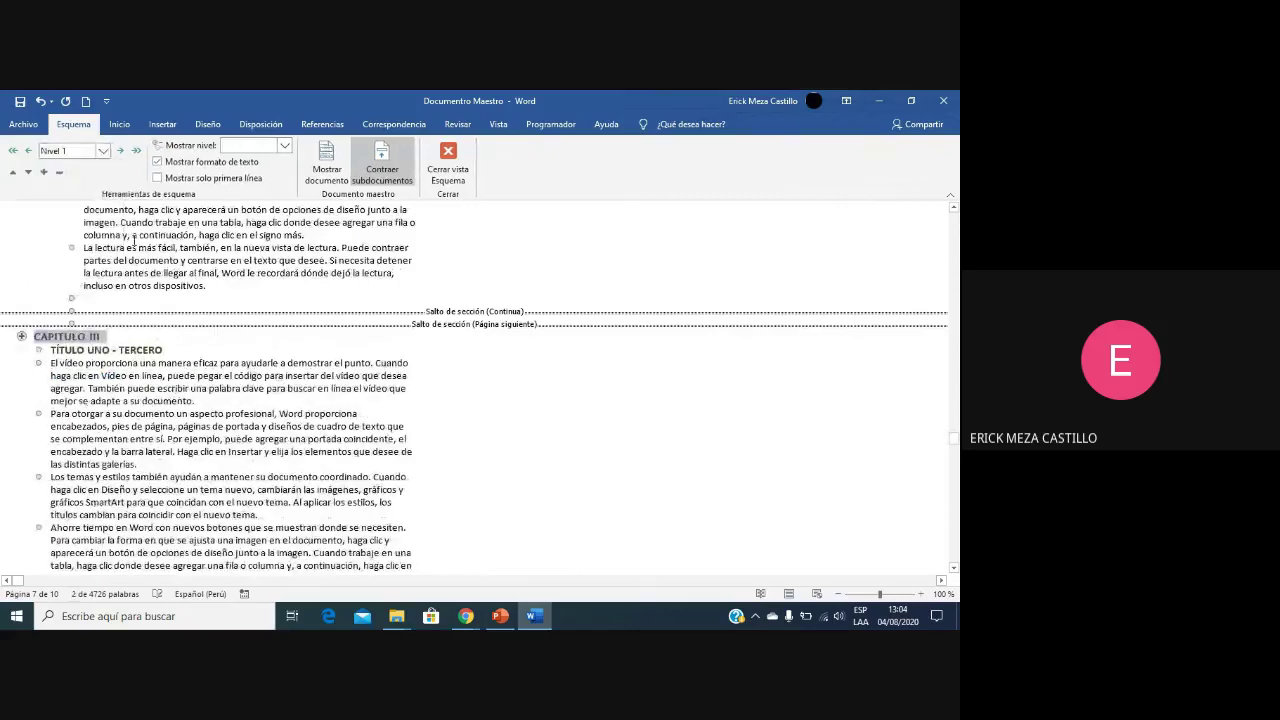
{"action": "left_click", "coordinate": [93, 351]}
{"action": "triple_click", "coordinate": [93, 351]}
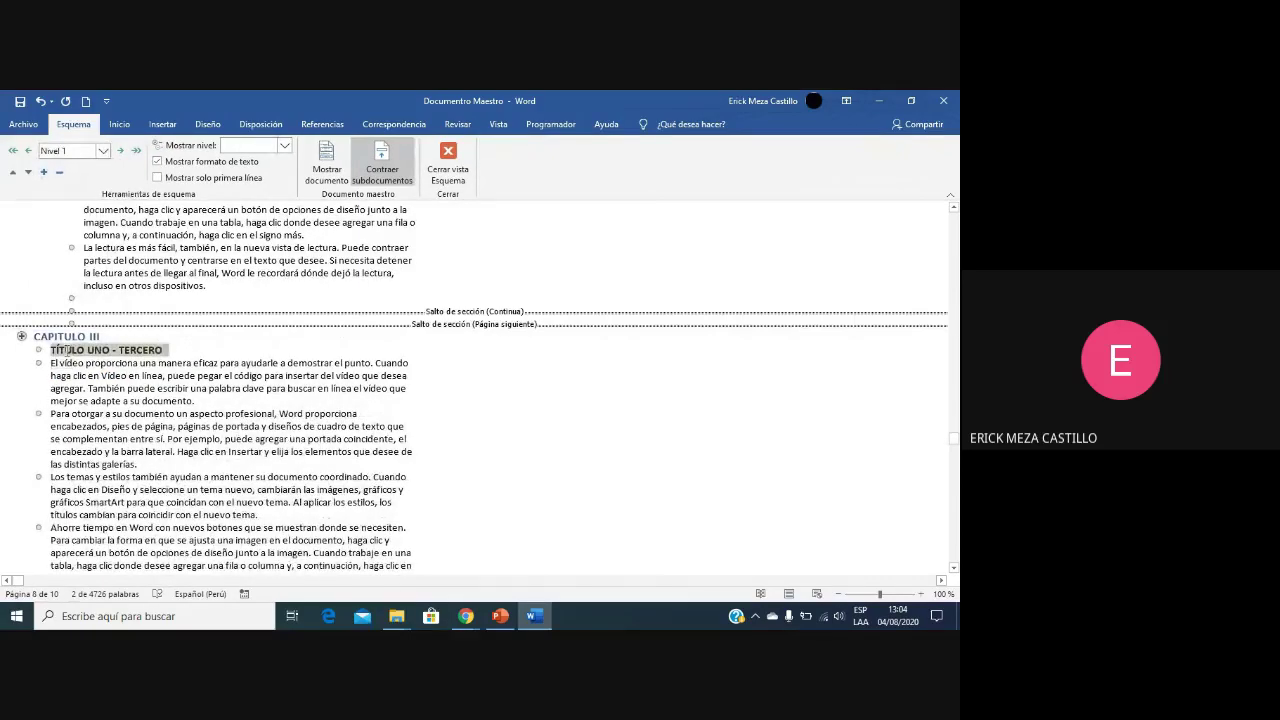
{"action": "left_click", "coordinate": [104, 151]}
{"action": "left_click", "coordinate": [99, 180]}
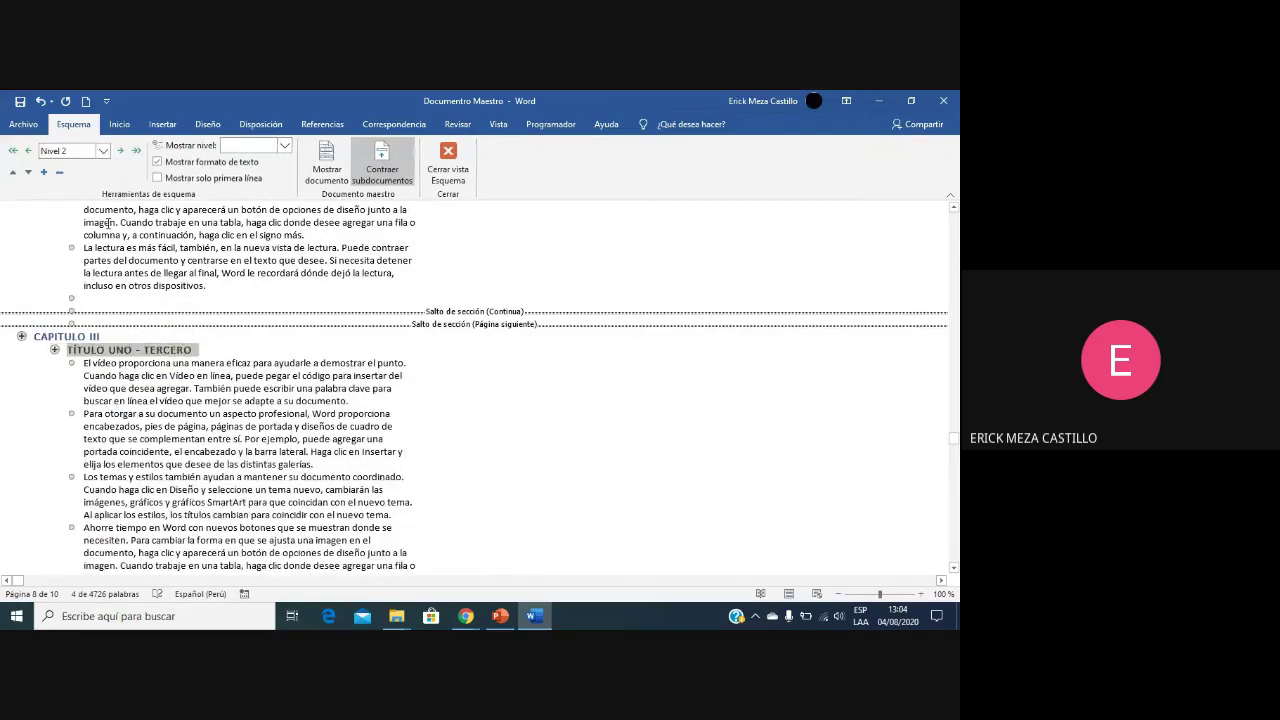
Step: Assign outline level Nivel 2 to the TÍTULO DOS - TERCERO title
{"action": "scroll", "coordinate": [167, 400], "scroll_direction": "down", "scroll_amount": 10}
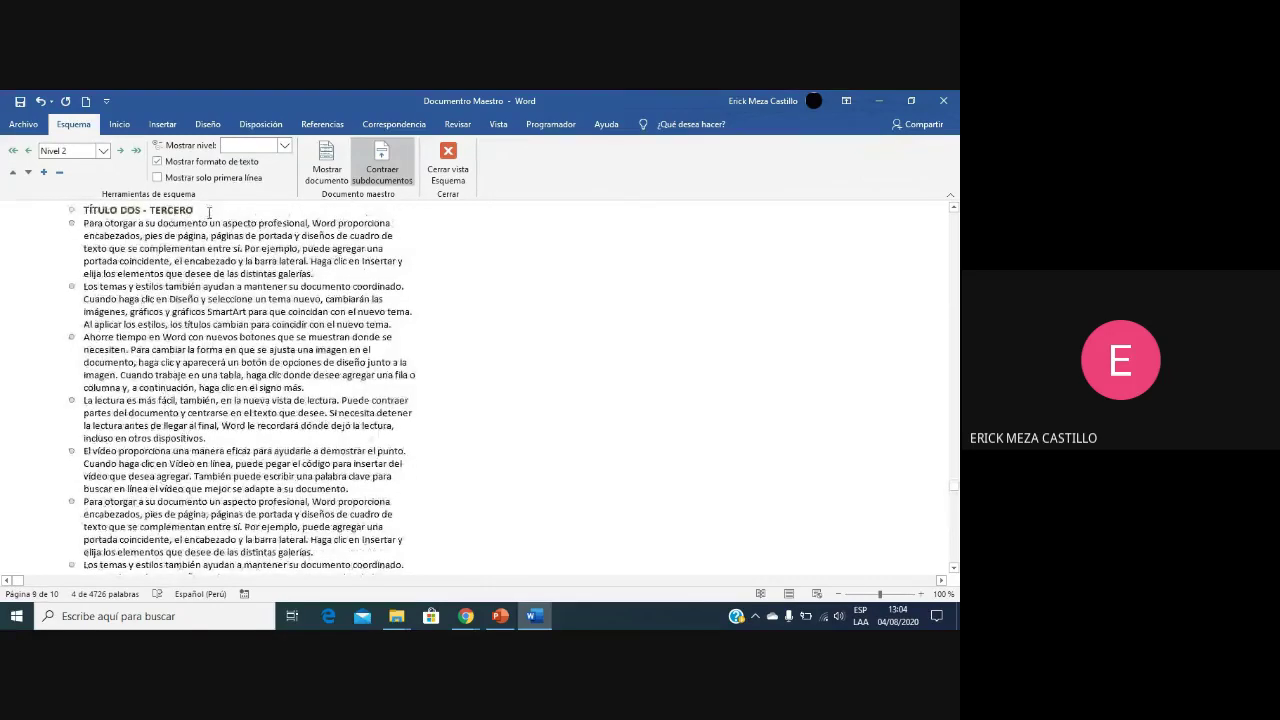
{"action": "triple_click", "coordinate": [208, 212]}
{"action": "left_click", "coordinate": [104, 151]}
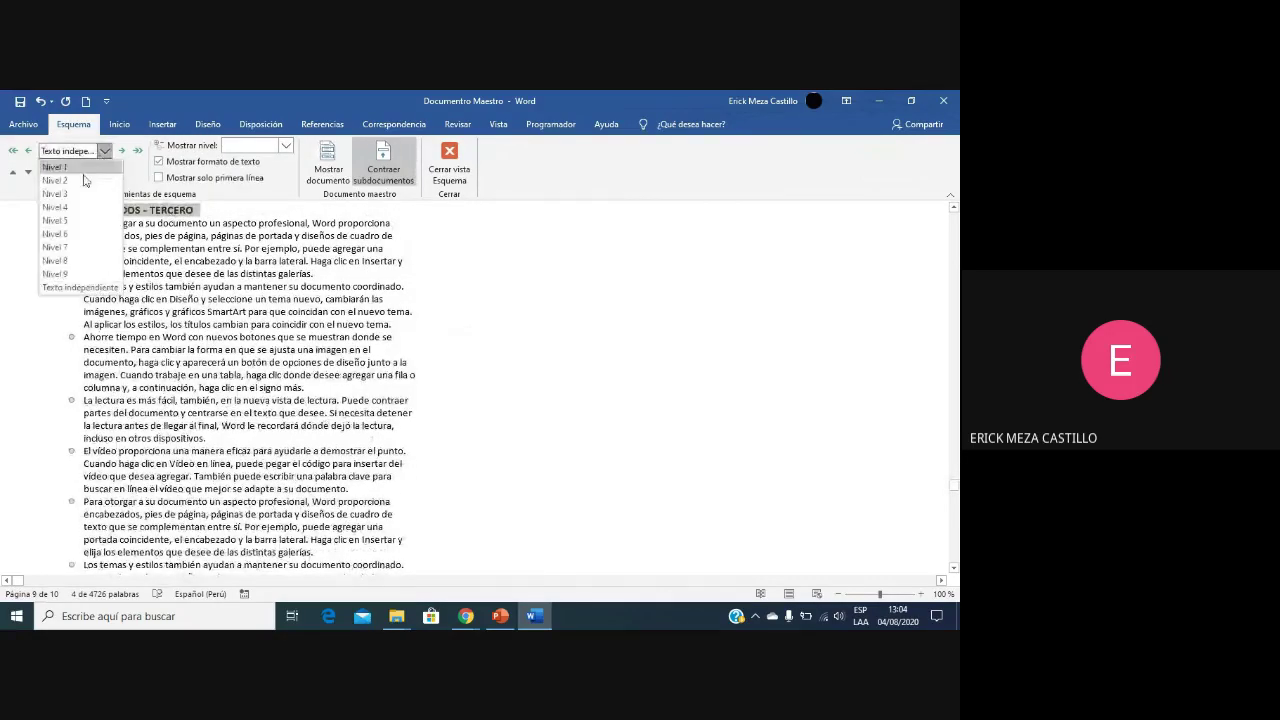
{"action": "left_click", "coordinate": [99, 180]}
Step: Assign outline level Nivel 2 to the TÍTULO TRES - TERCERO title
{"action": "scroll", "coordinate": [160, 349], "scroll_direction": "down", "scroll_amount": 10}
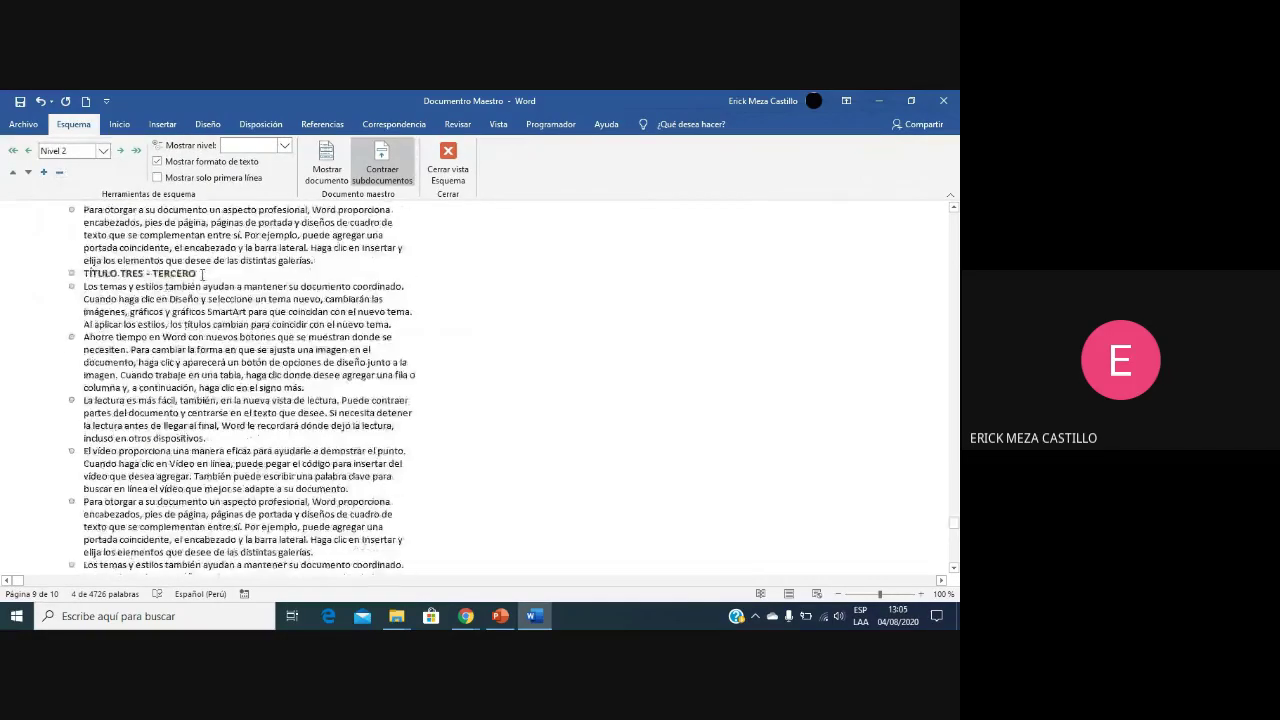
{"action": "triple_click", "coordinate": [117, 273]}
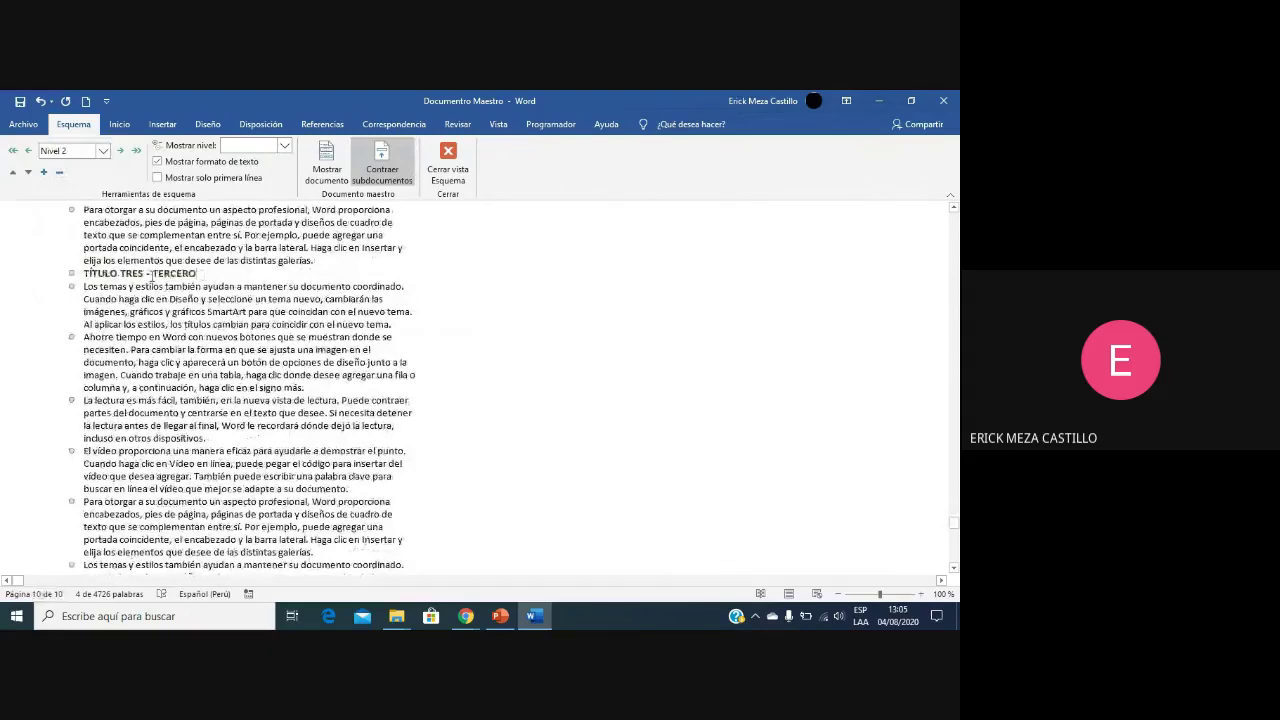
{"action": "left_click", "coordinate": [104, 151]}
{"action": "left_click", "coordinate": [88, 180]}
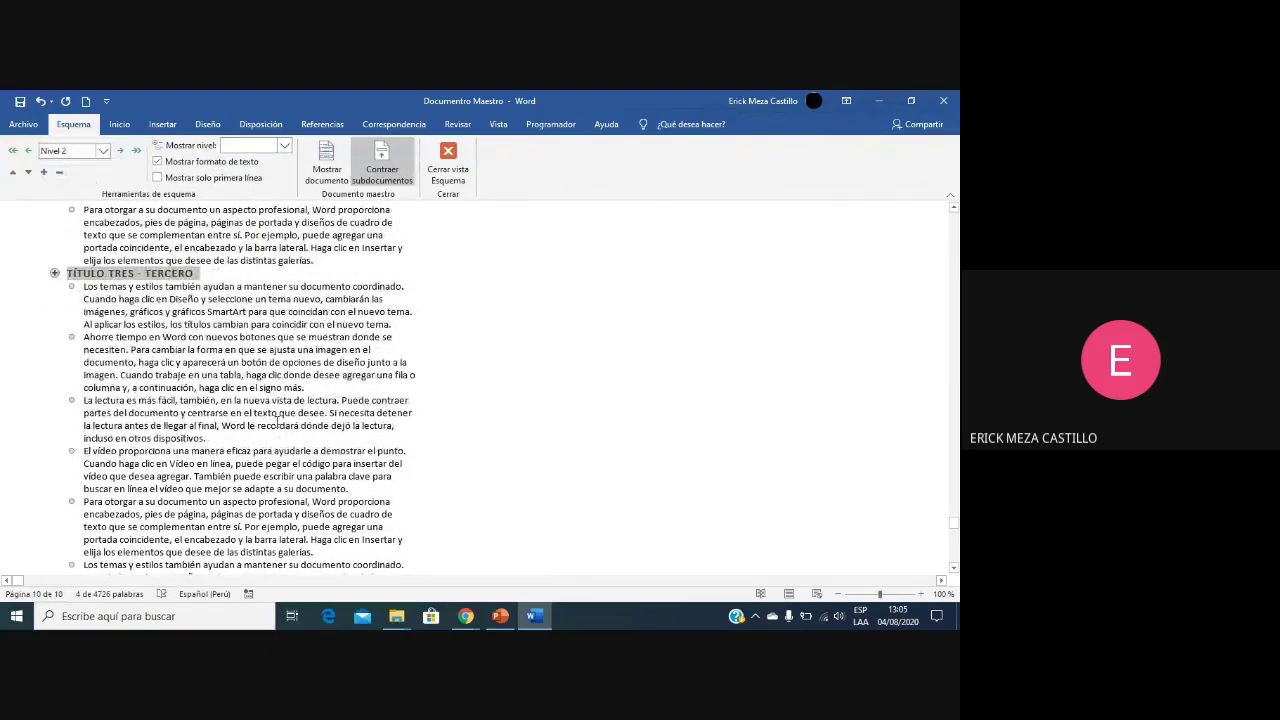
Step: Review the heading levels in the outline from the end of the document back up to CAPITULO I
{"action": "scroll", "coordinate": [314, 437], "scroll_direction": "down", "scroll_amount": 4}
{"action": "scroll", "coordinate": [314, 437], "scroll_direction": "up", "scroll_amount": 5}
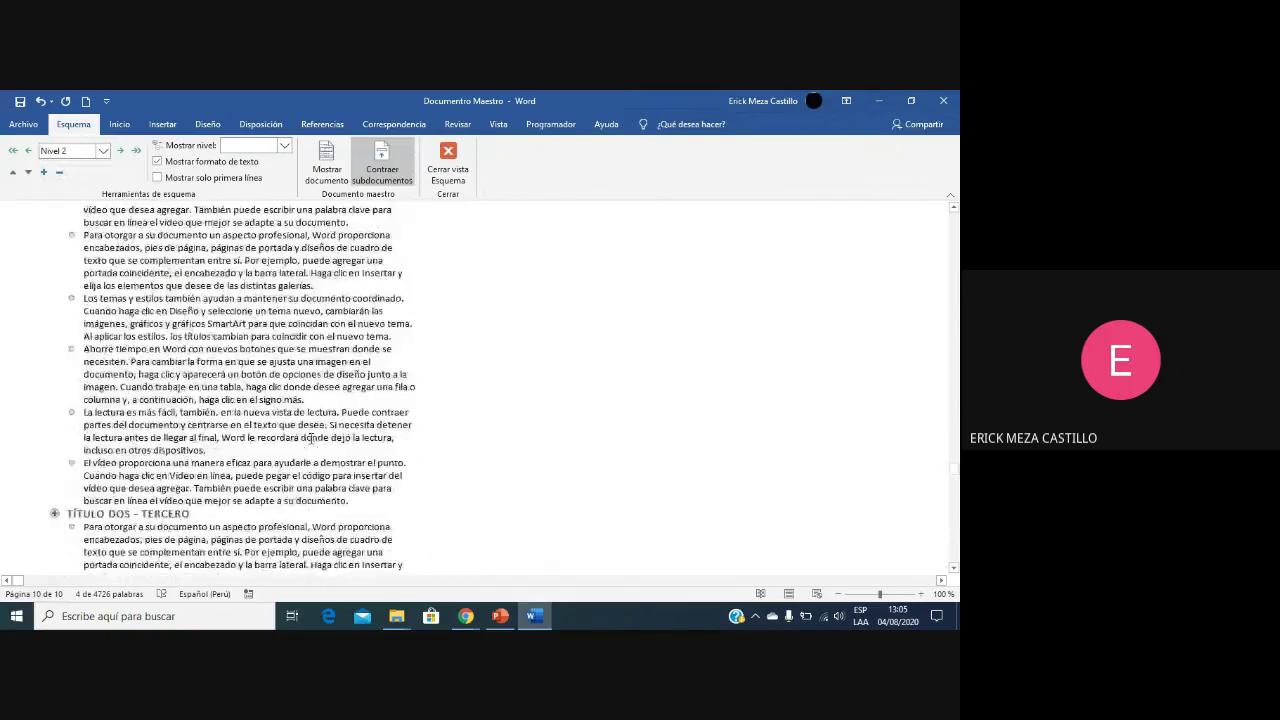
{"action": "scroll", "coordinate": [312, 437], "scroll_direction": "down", "scroll_amount": 4}
{"action": "scroll", "coordinate": [310, 438], "scroll_direction": "up", "scroll_amount": 2}
{"action": "scroll", "coordinate": [310, 438], "scroll_direction": "down", "scroll_amount": 3}
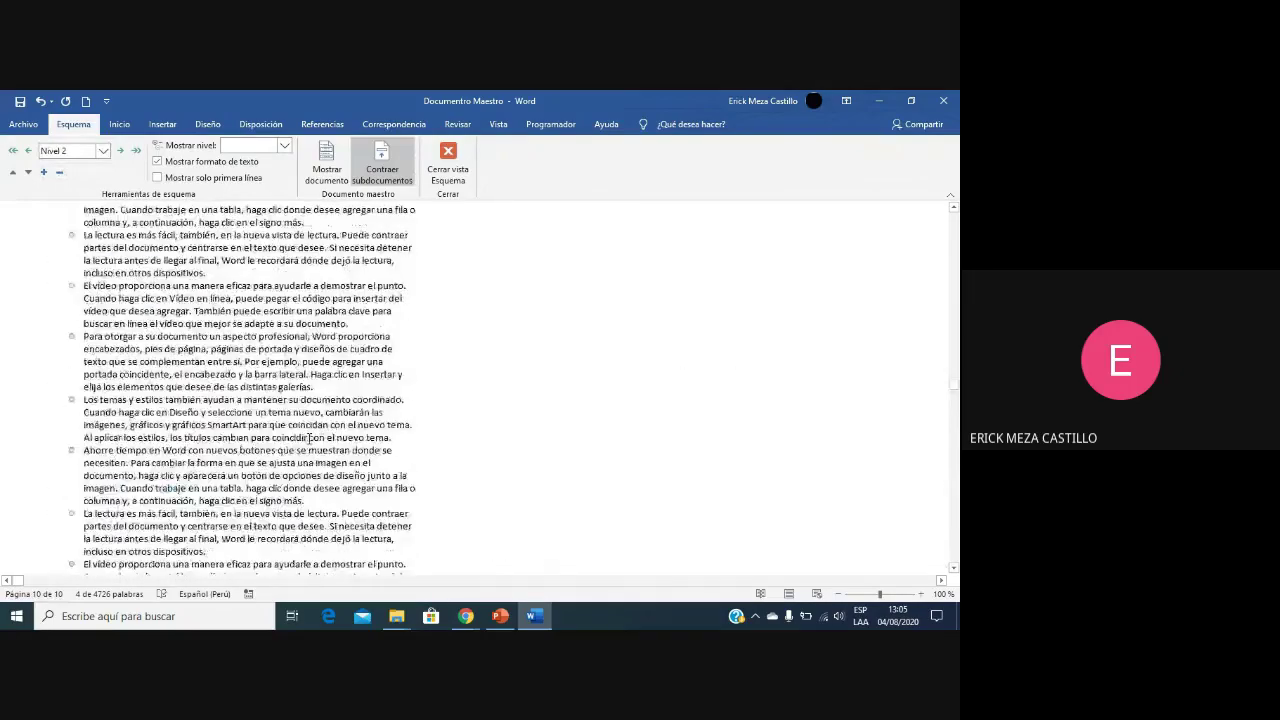
{"action": "scroll", "coordinate": [310, 438], "scroll_direction": "up", "scroll_amount": 3}
{"action": "scroll", "coordinate": [308, 438], "scroll_direction": "down", "scroll_amount": 2}
{"action": "scroll", "coordinate": [308, 438], "scroll_direction": "up", "scroll_amount": 15}
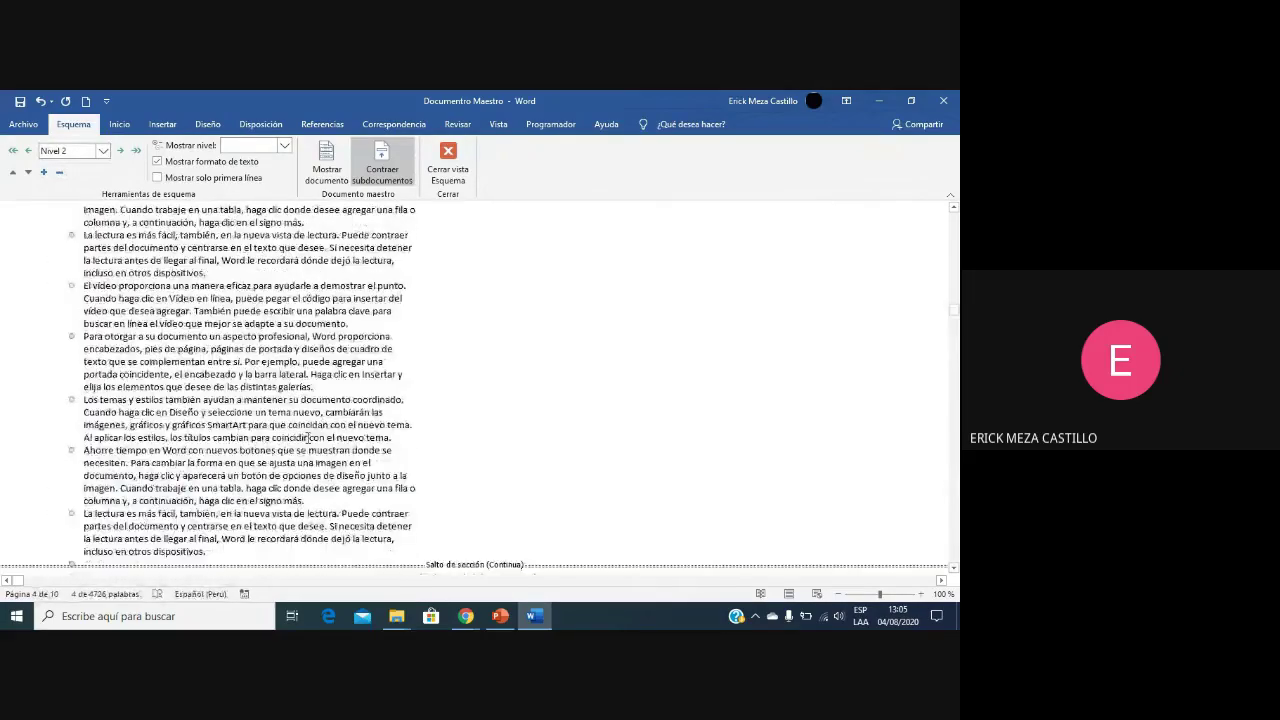
{"action": "scroll", "coordinate": [308, 438], "scroll_direction": "up", "scroll_amount": 10}
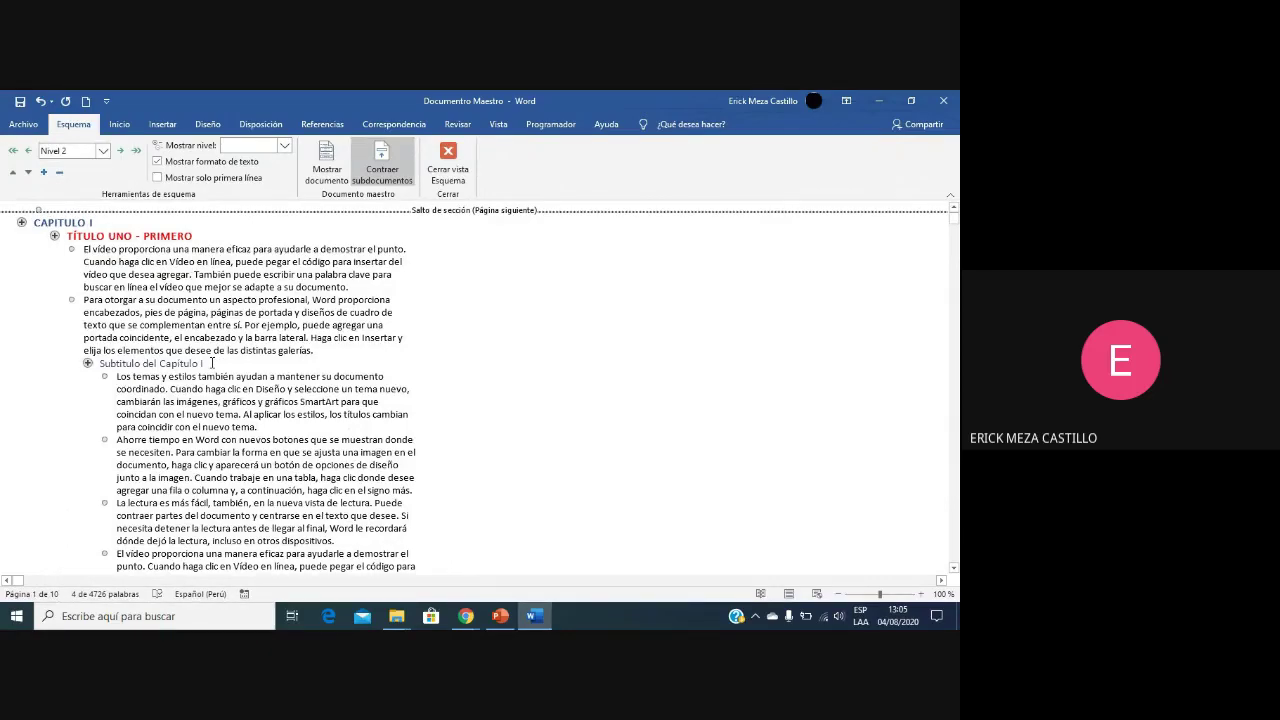
Step: Close the outline view and return to the CAPITULO I page in the normal page layout
{"action": "left_click", "coordinate": [447, 172]}
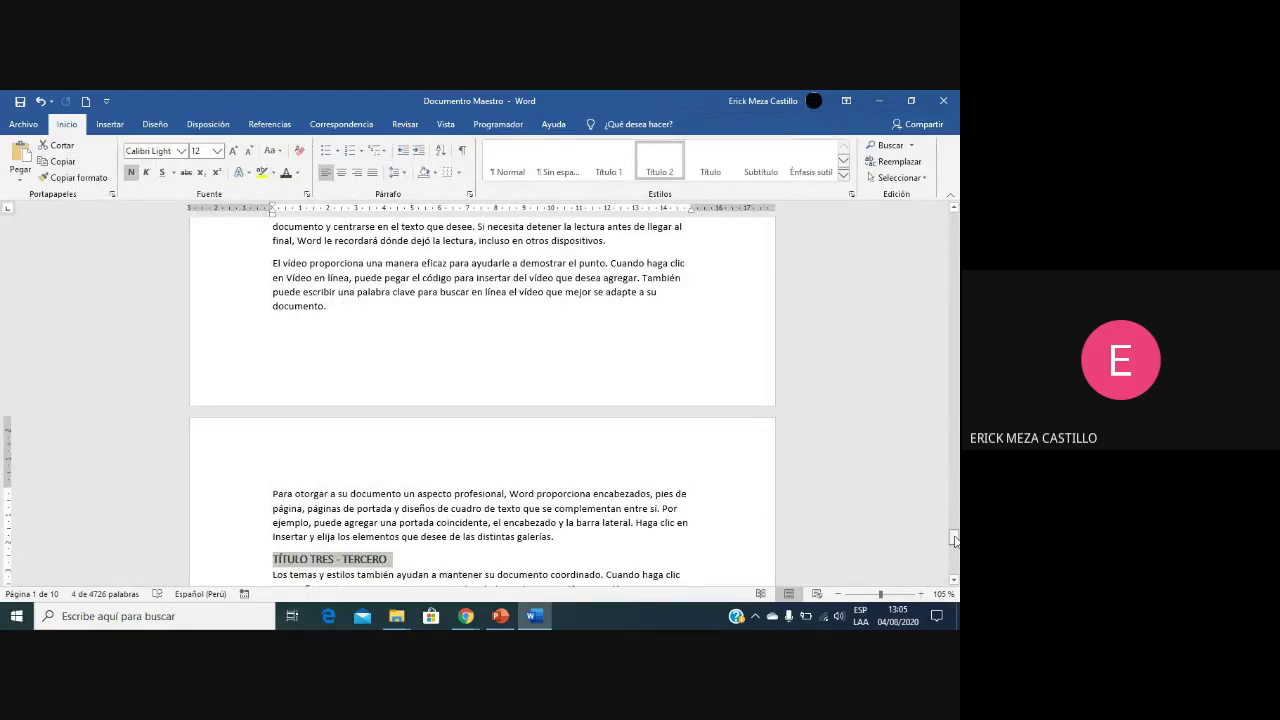
{"action": "left_click_drag", "start_coordinate": [954, 540], "coordinate": [954, 220]}
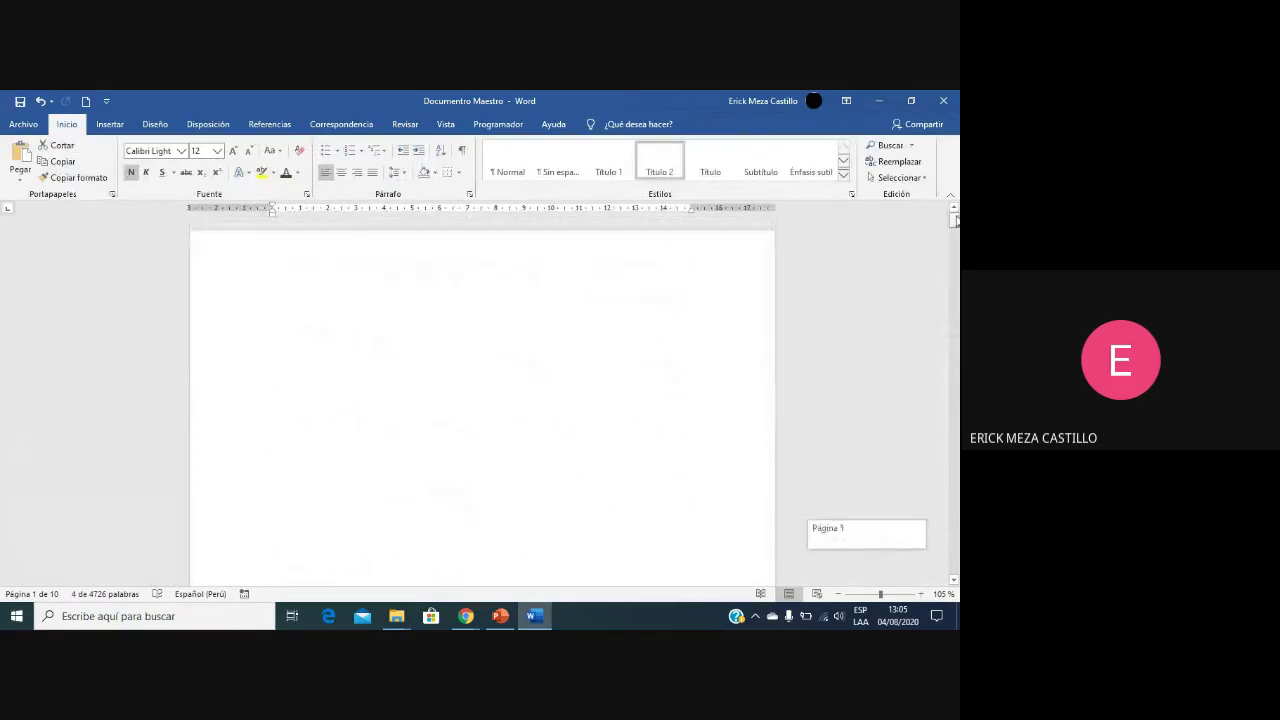
{"action": "scroll", "coordinate": [478, 443], "scroll_direction": "down", "scroll_amount": 10}
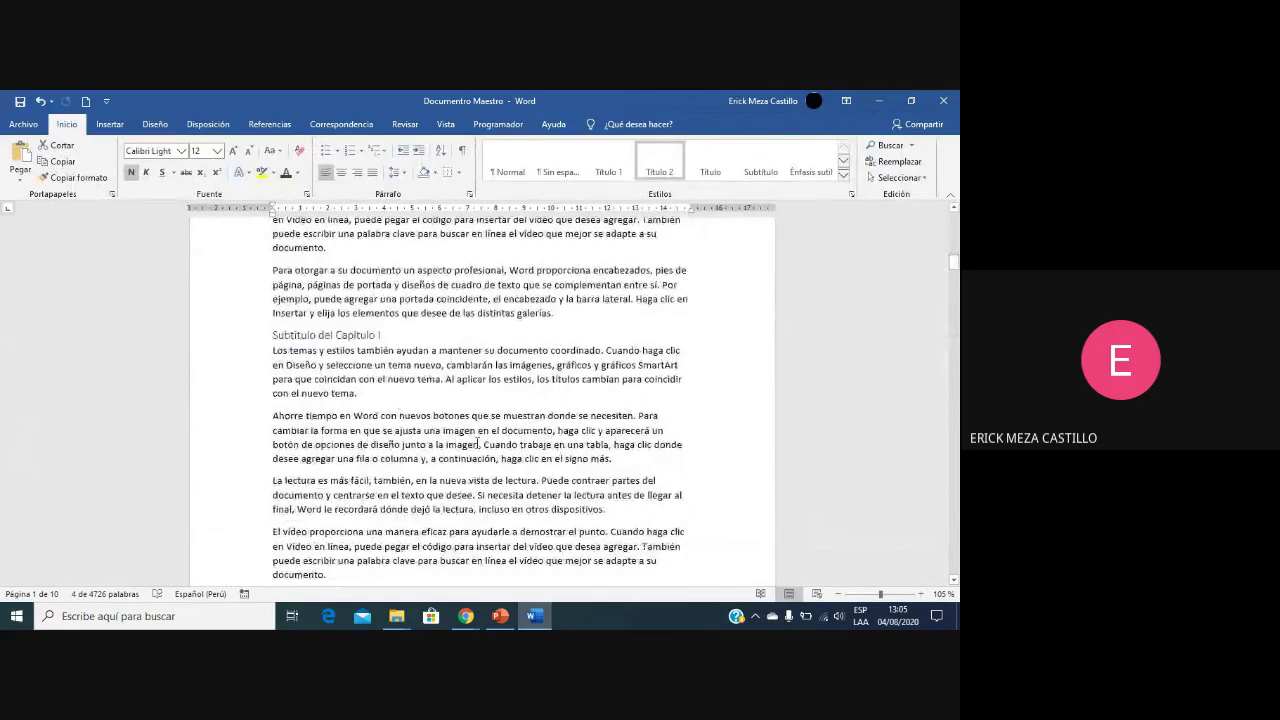
{"action": "scroll", "coordinate": [478, 443], "scroll_direction": "up", "scroll_amount": 5}
Step: Check which styles are applied to CAPITULO I, TÍTULO UNO - PRIMERO and the Subtítulo del Capítulo I line
{"action": "left_click", "coordinate": [233, 310]}
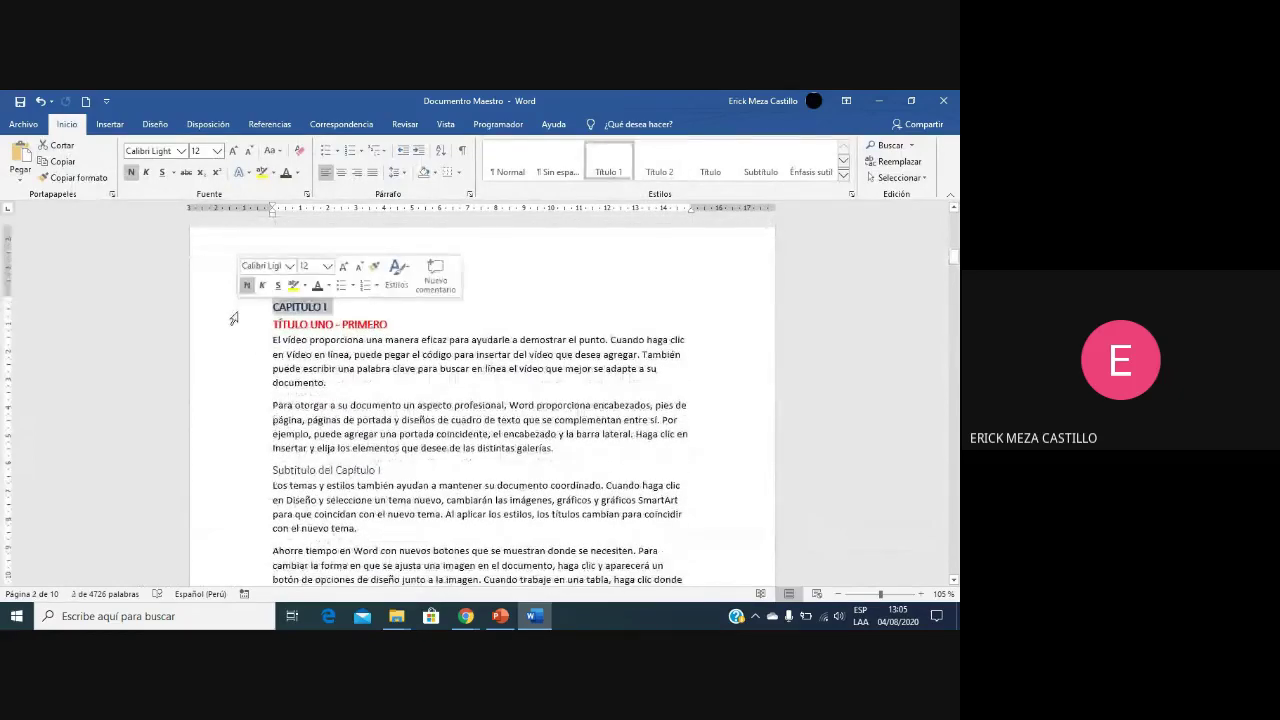
{"action": "left_click", "coordinate": [232, 326]}
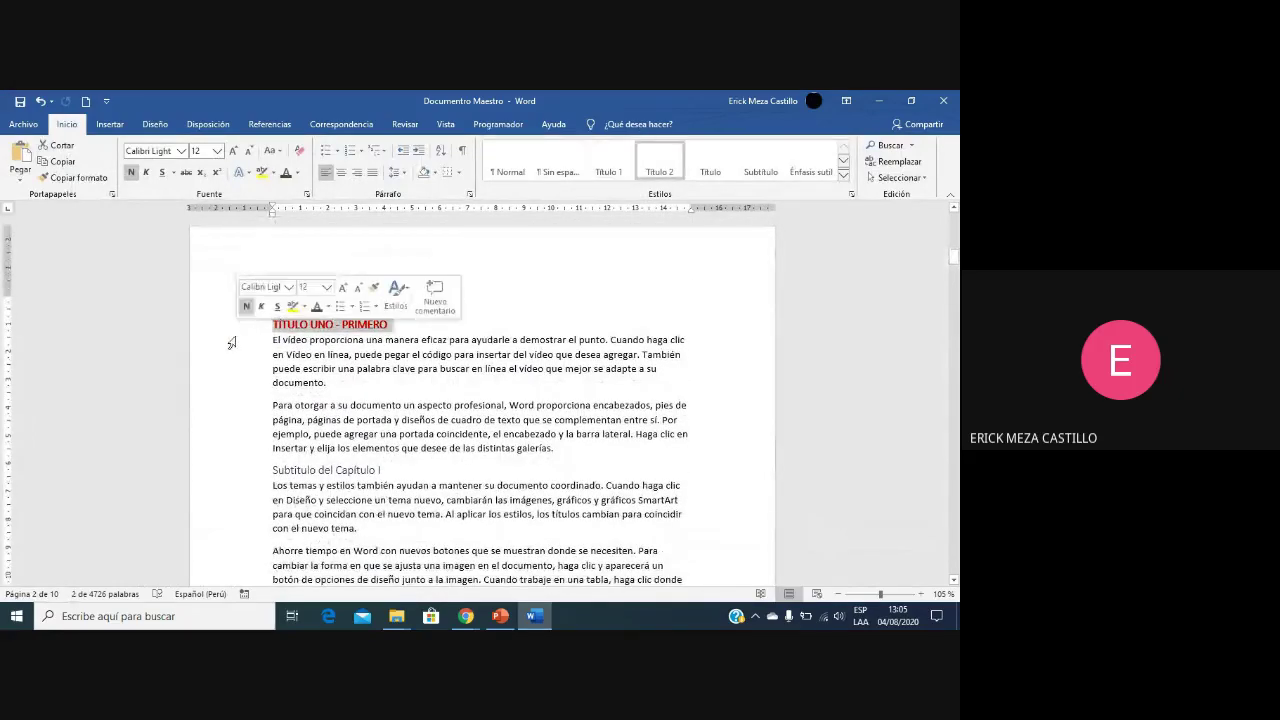
{"action": "left_click", "coordinate": [240, 471]}
{"action": "left_click", "coordinate": [560, 448]}
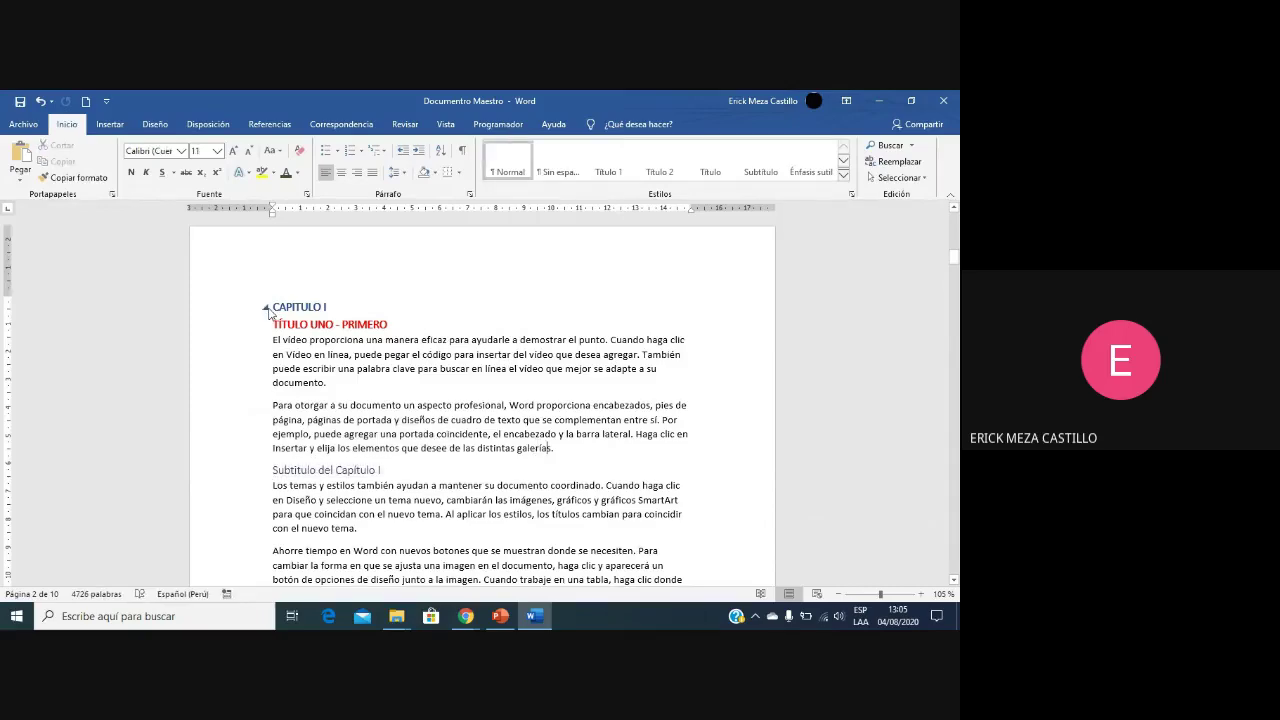
Step: Collapse the content under the CAPITULO I heading and expand it again
{"action": "left_click", "coordinate": [268, 311]}
{"action": "left_click", "coordinate": [268, 311]}
{"action": "left_click", "coordinate": [268, 311]}
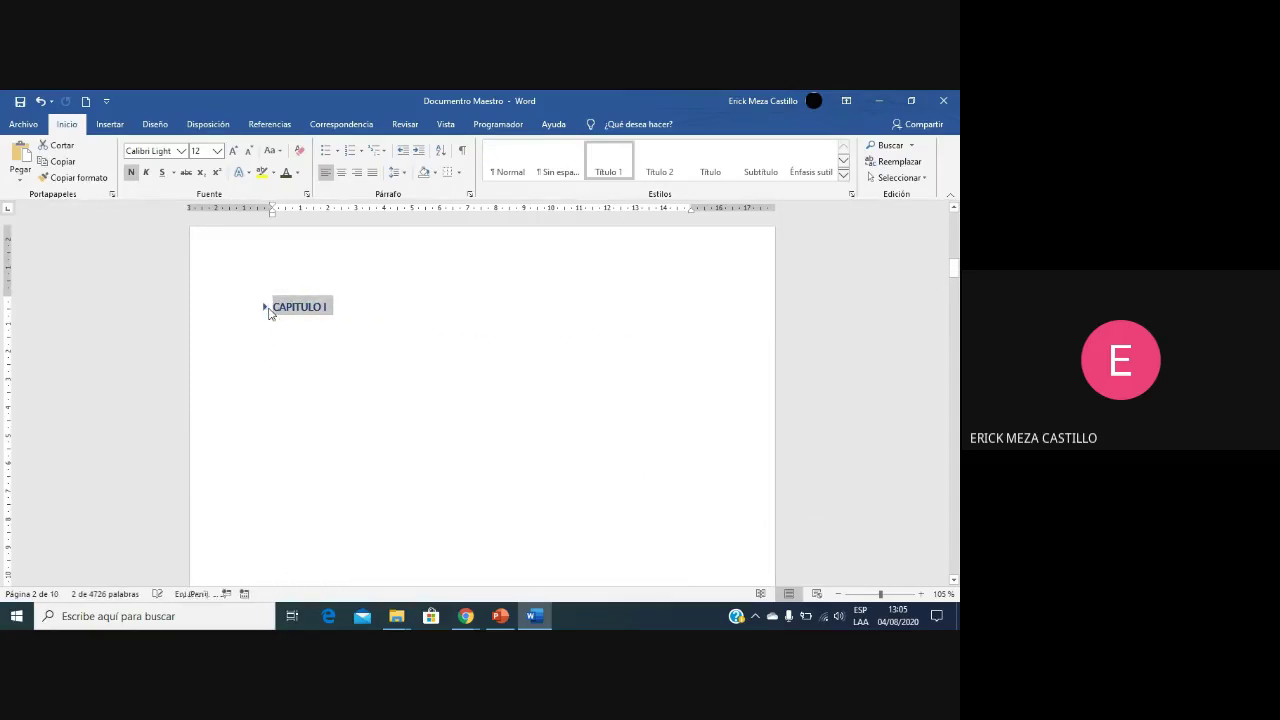
{"action": "left_click", "coordinate": [268, 311]}
{"action": "left_click", "coordinate": [268, 311]}
{"action": "scroll", "coordinate": [369, 407], "scroll_direction": "down", "scroll_amount": 2}
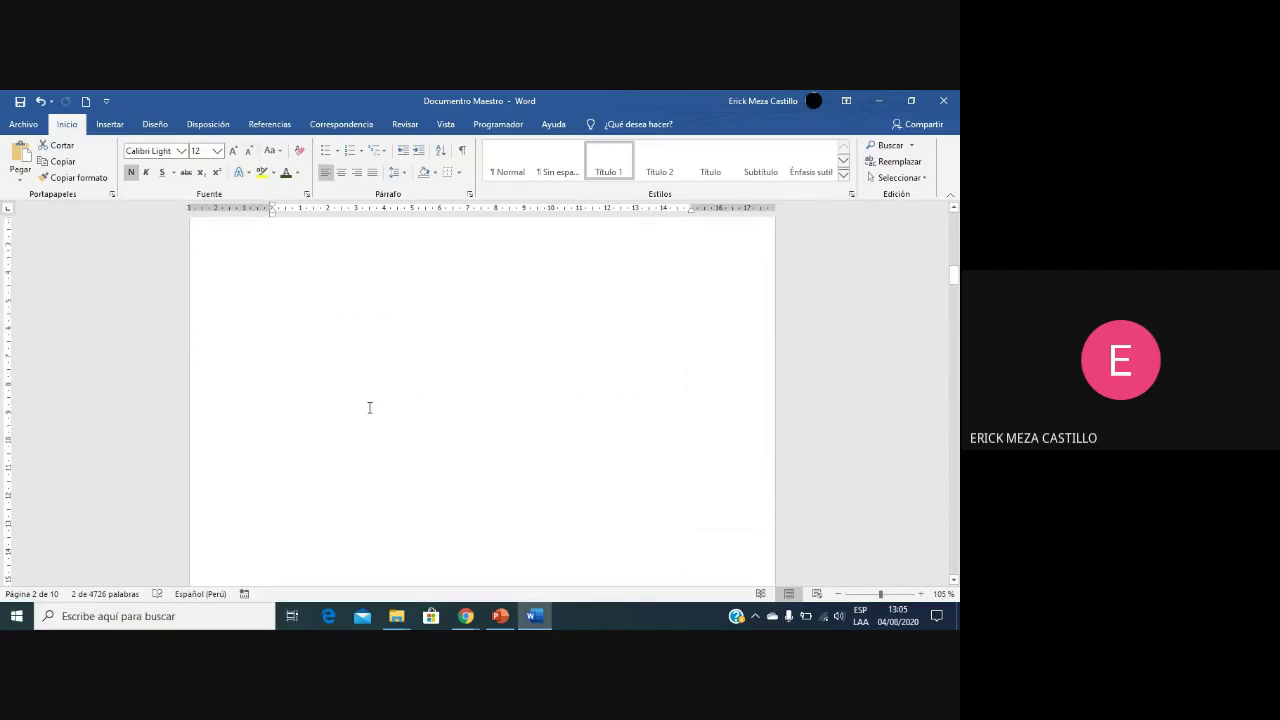
{"action": "scroll", "coordinate": [369, 407], "scroll_direction": "up", "scroll_amount": 3}
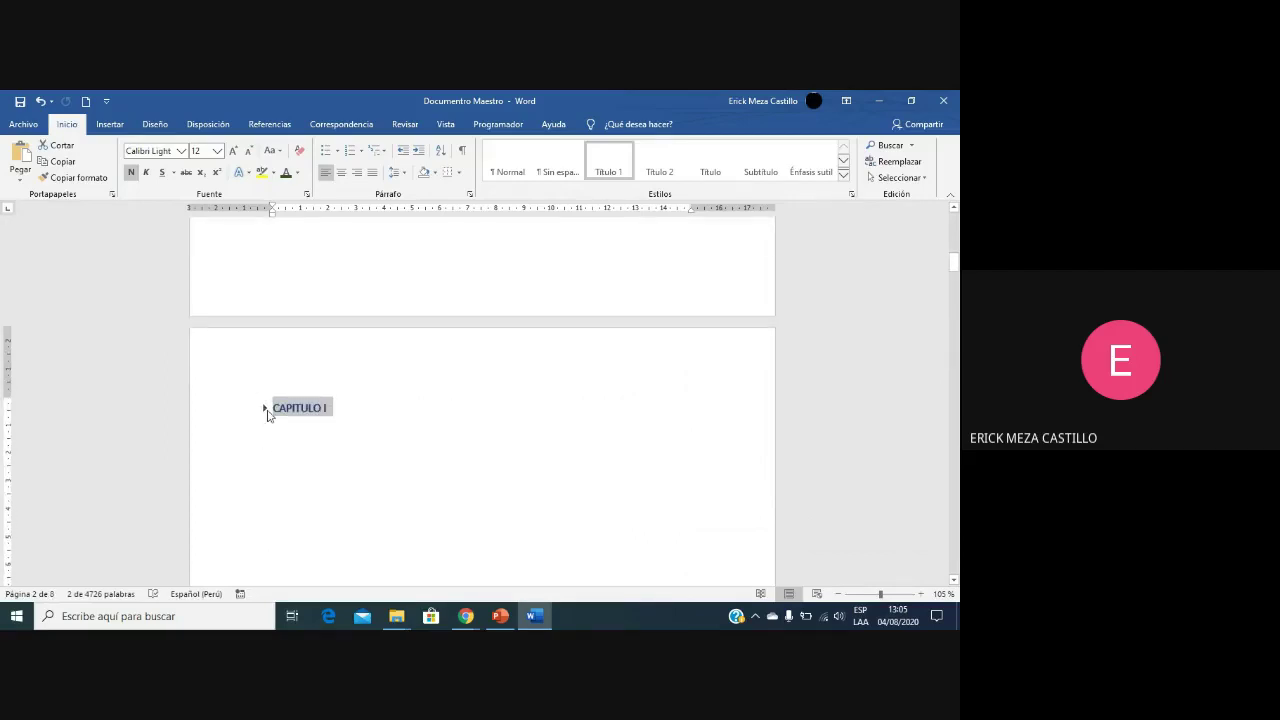
{"action": "left_click", "coordinate": [267, 410]}
{"action": "scroll", "coordinate": [268, 414], "scroll_direction": "down", "scroll_amount": 1}
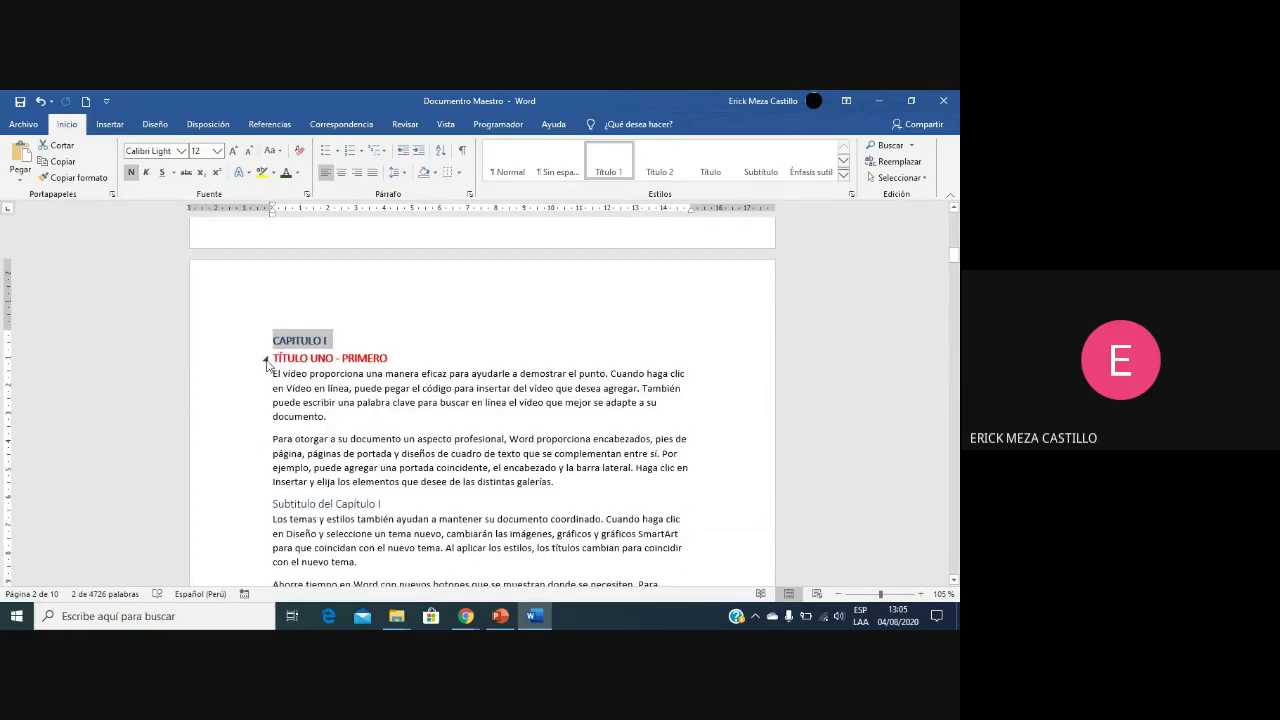
Step: Collapse the three titles TÍTULO UNO, TÍTULO DOS and TÍTULO TRES - PRIMERO under CAPITULO I
{"action": "left_click", "coordinate": [266, 359]}
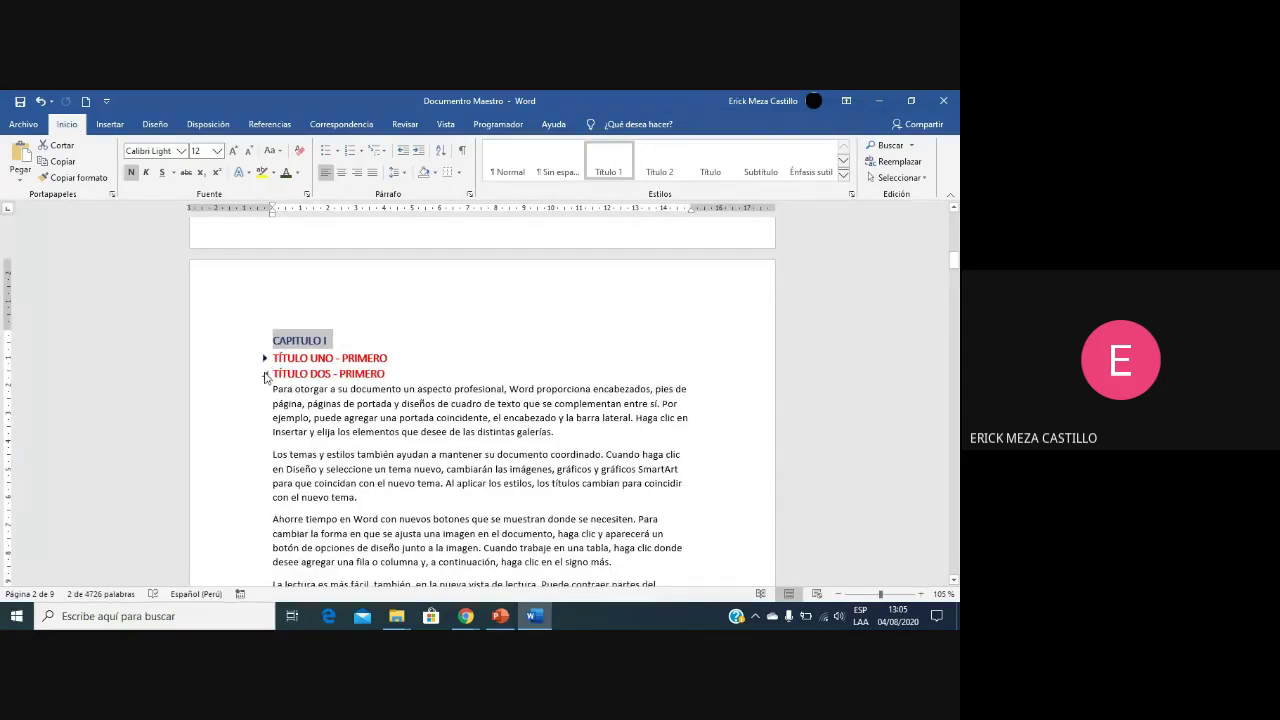
{"action": "left_click", "coordinate": [265, 375]}
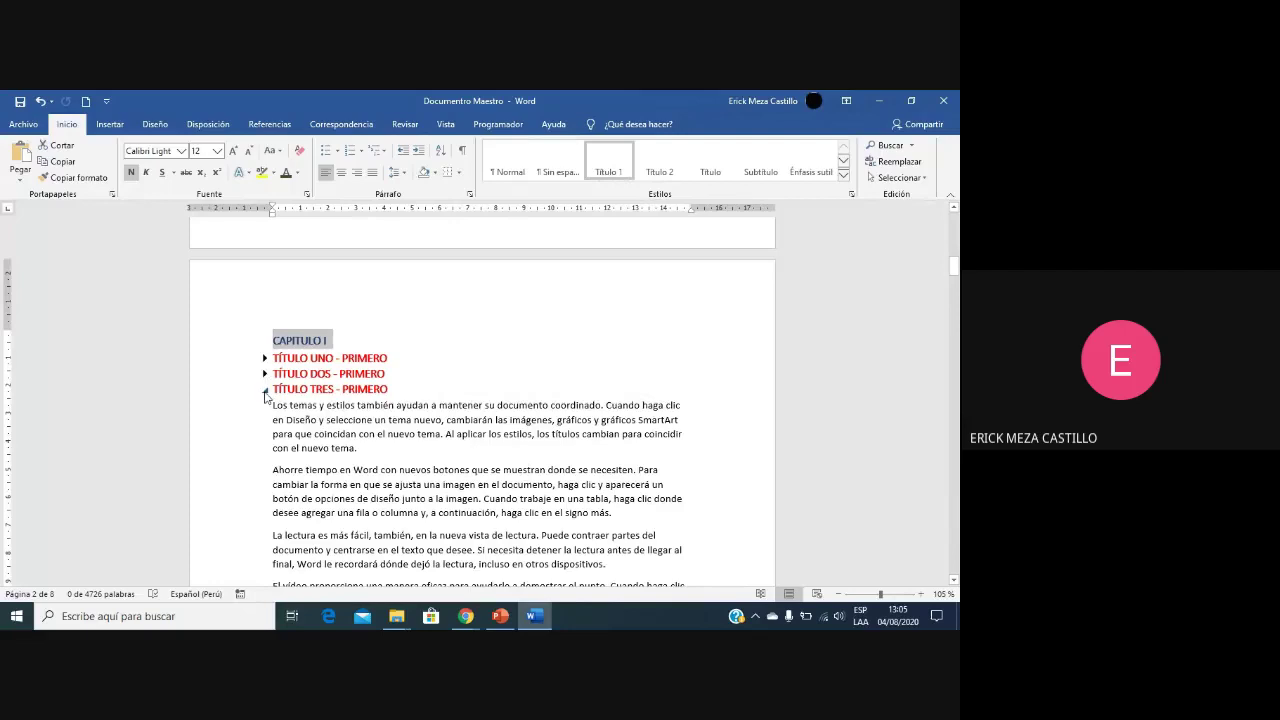
{"action": "left_click", "coordinate": [266, 390]}
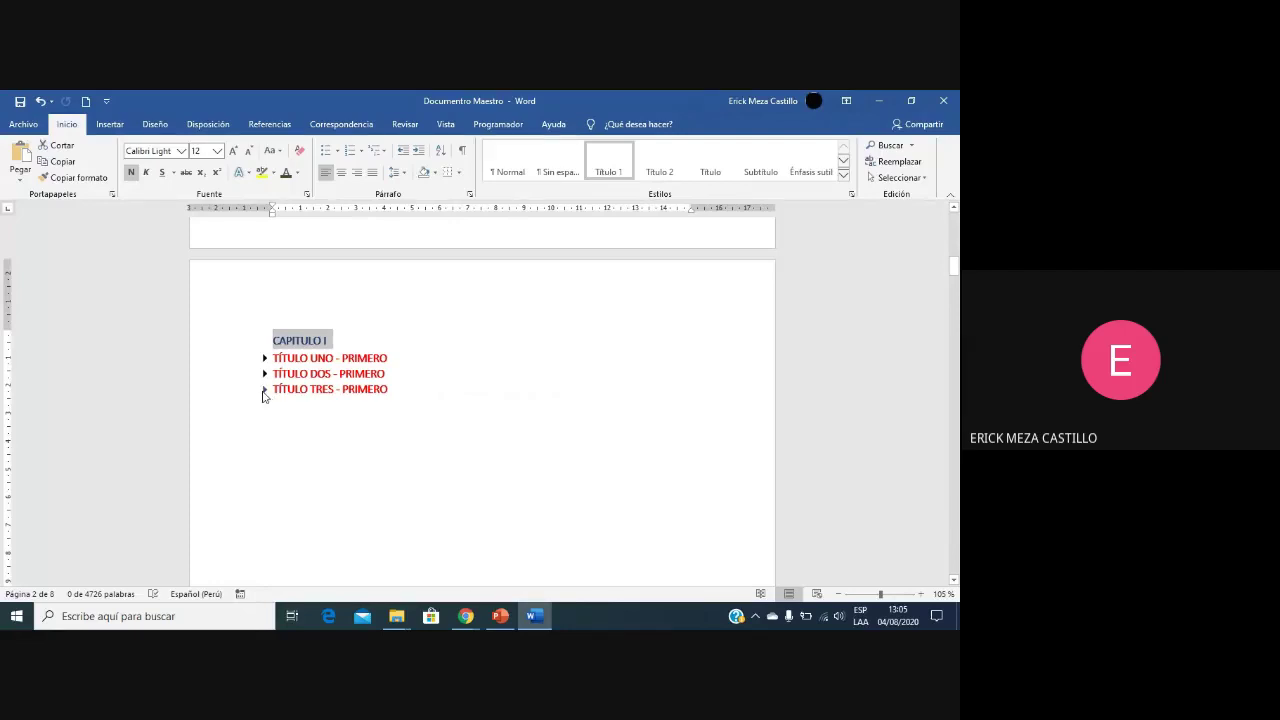
Step: Expand the collapsed TÍTULO TRES, TÍTULO DOS and TÍTULO UNO - PRIMERO sections again
{"action": "left_click", "coordinate": [264, 390]}
{"action": "left_click", "coordinate": [266, 374]}
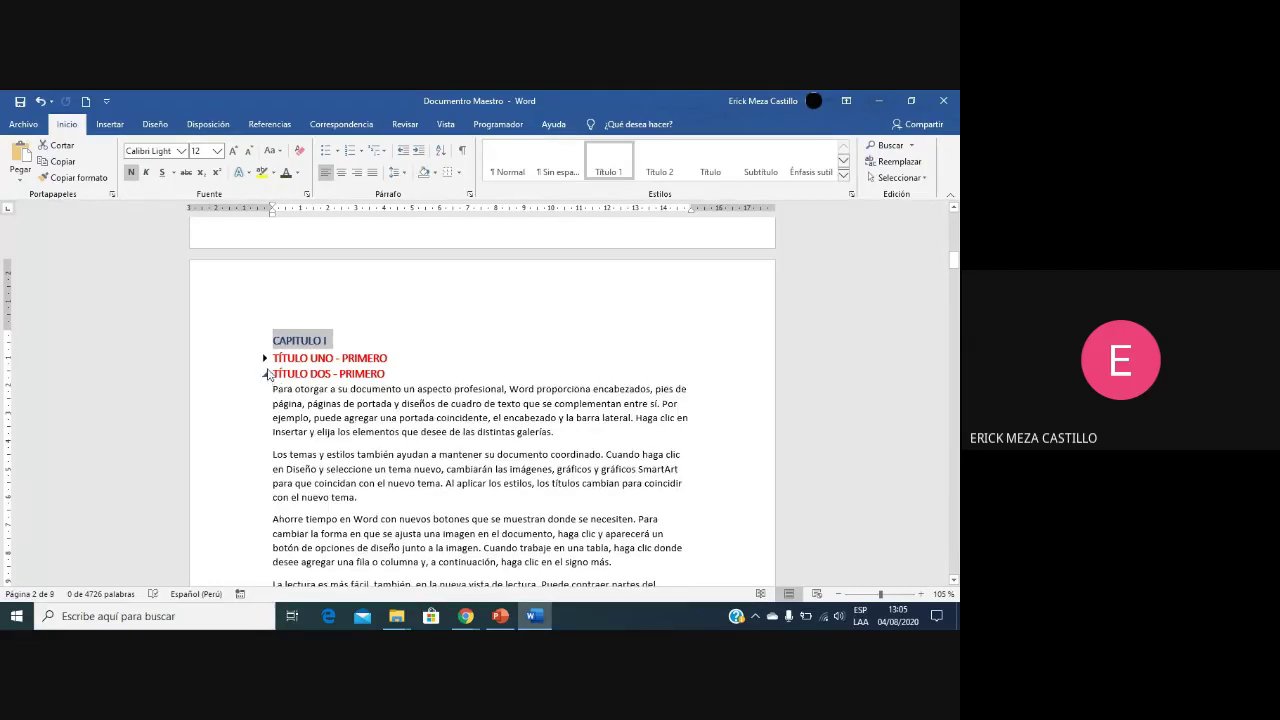
{"action": "left_click", "coordinate": [268, 374]}
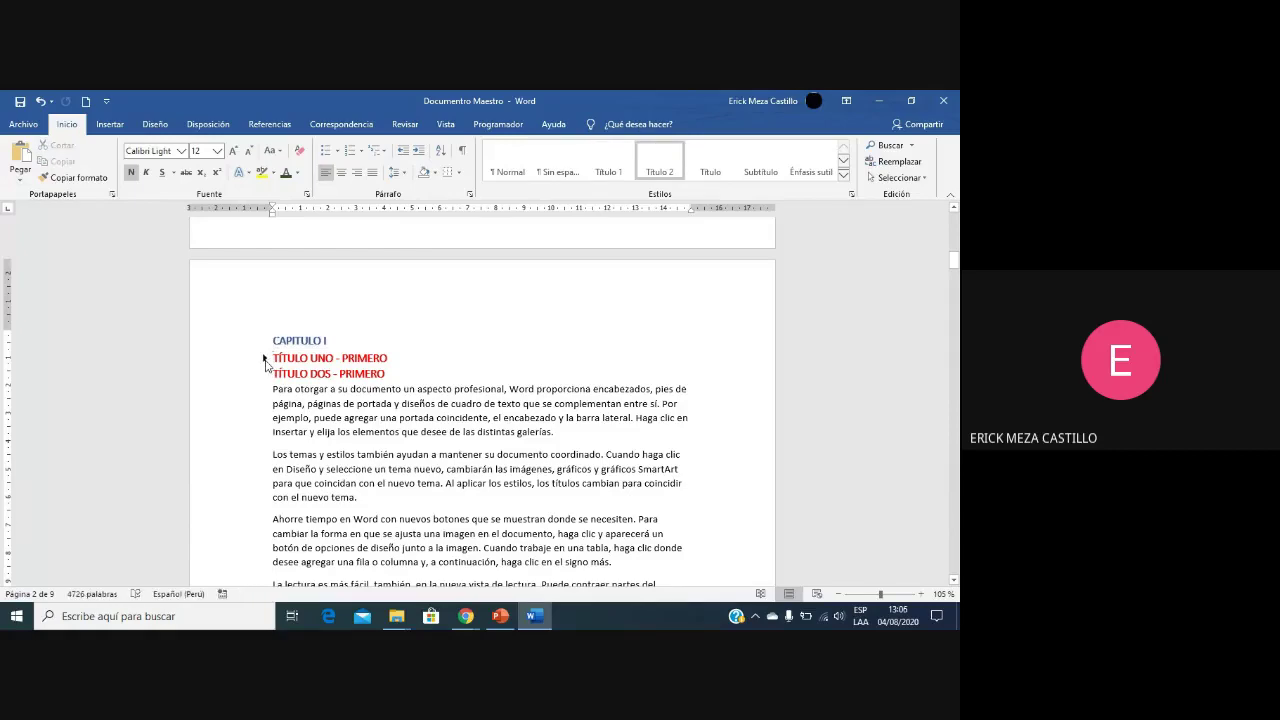
{"action": "left_click", "coordinate": [264, 358]}
{"action": "scroll", "coordinate": [404, 439], "scroll_direction": "down", "scroll_amount": 2}
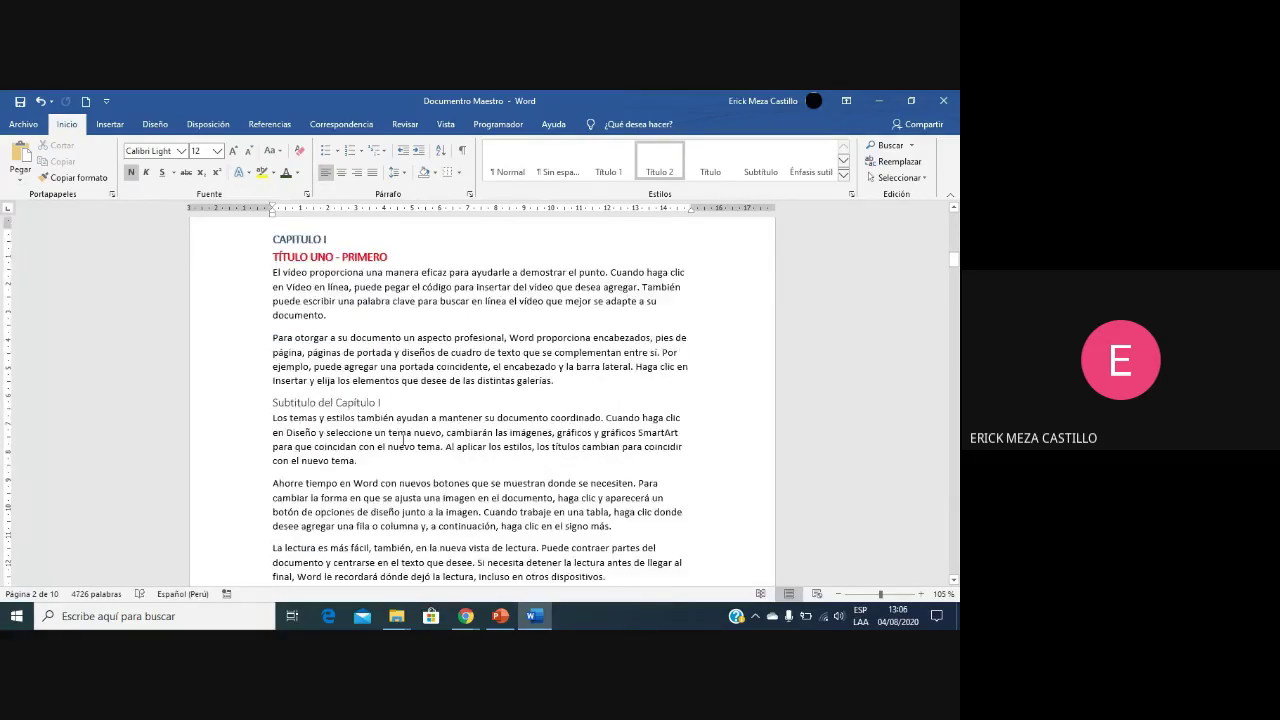
{"action": "scroll", "coordinate": [404, 439], "scroll_direction": "up", "scroll_amount": 1}
Step: Reopen the document in outline view and examine the levels of the chapters and titles around CAPITULO I and CAPITULO II
{"action": "left_click", "coordinate": [450, 125]}
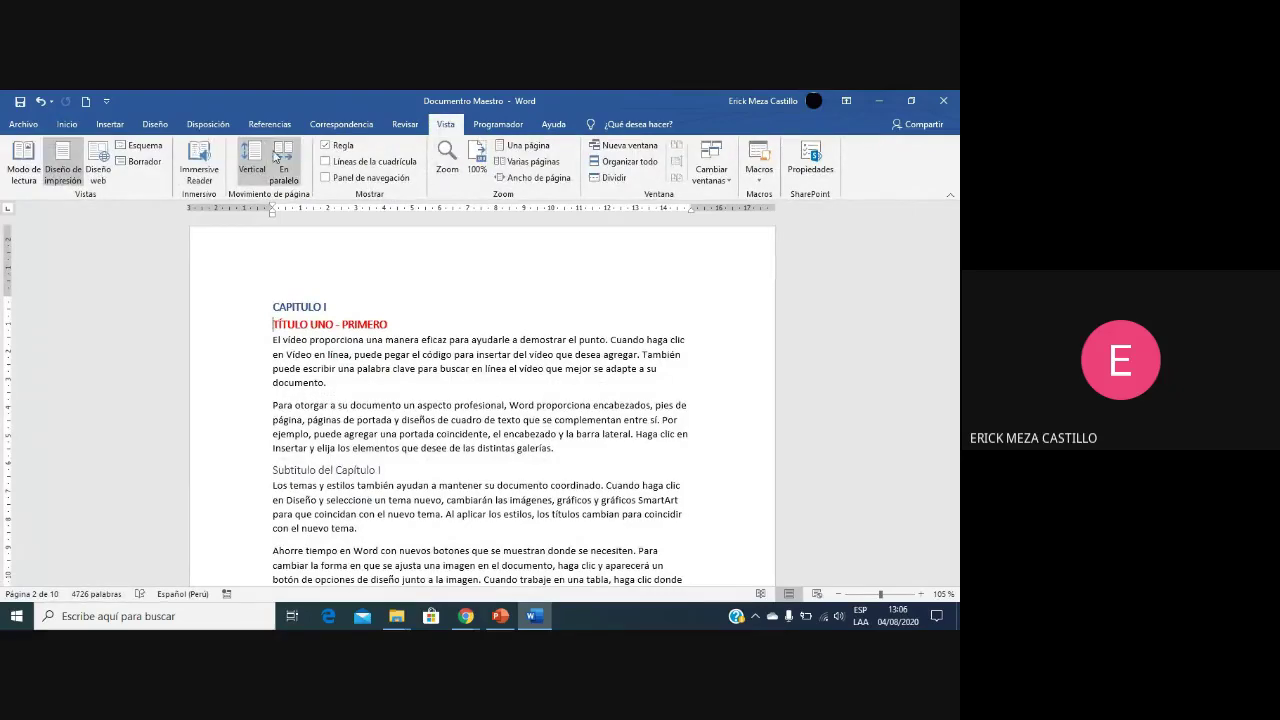
{"action": "left_click", "coordinate": [145, 146]}
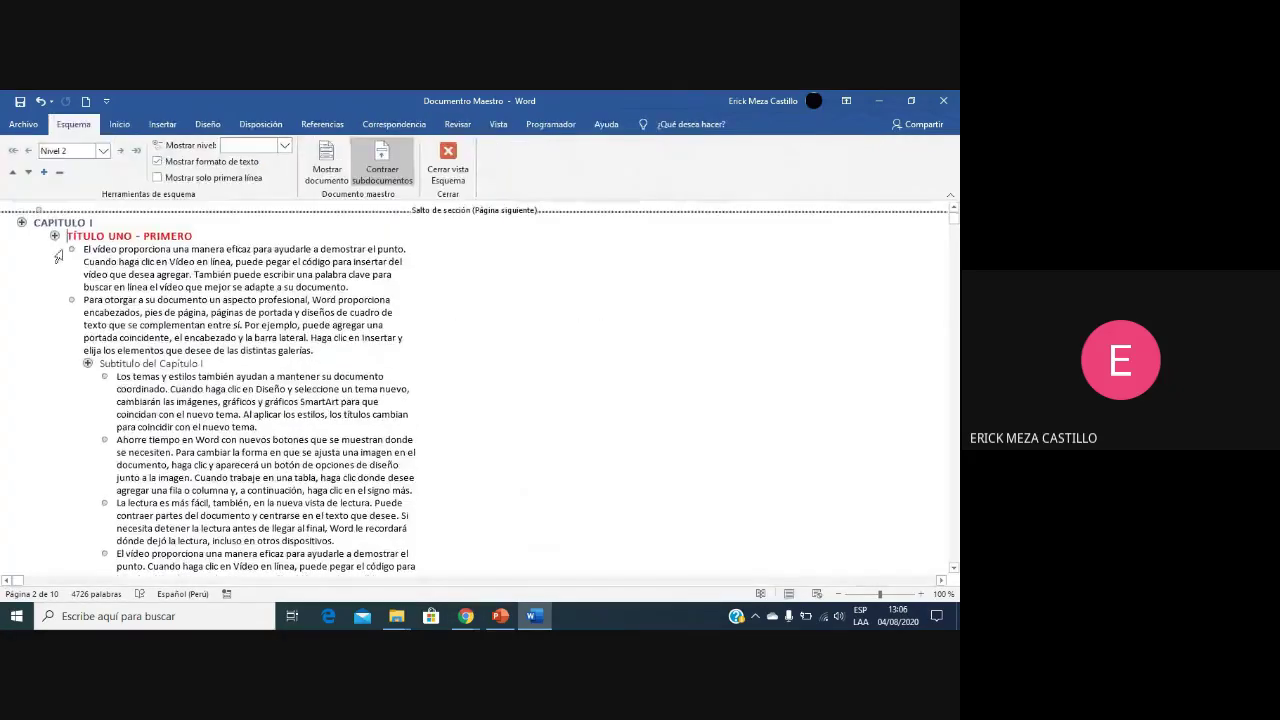
{"action": "scroll", "coordinate": [90, 417], "scroll_direction": "down", "scroll_amount": 3}
{"action": "scroll", "coordinate": [90, 417], "scroll_direction": "down", "scroll_amount": 3}
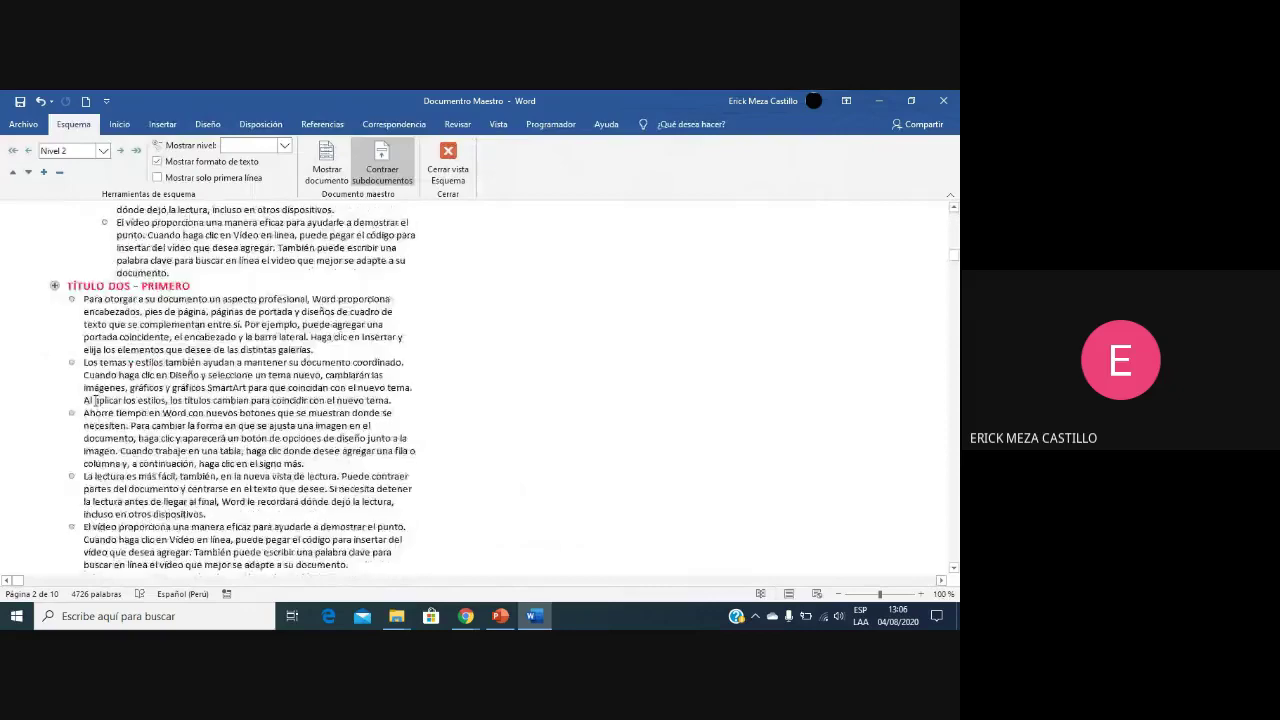
{"action": "scroll", "coordinate": [93, 400], "scroll_direction": "up", "scroll_amount": 2}
{"action": "scroll", "coordinate": [93, 400], "scroll_direction": "down", "scroll_amount": 4}
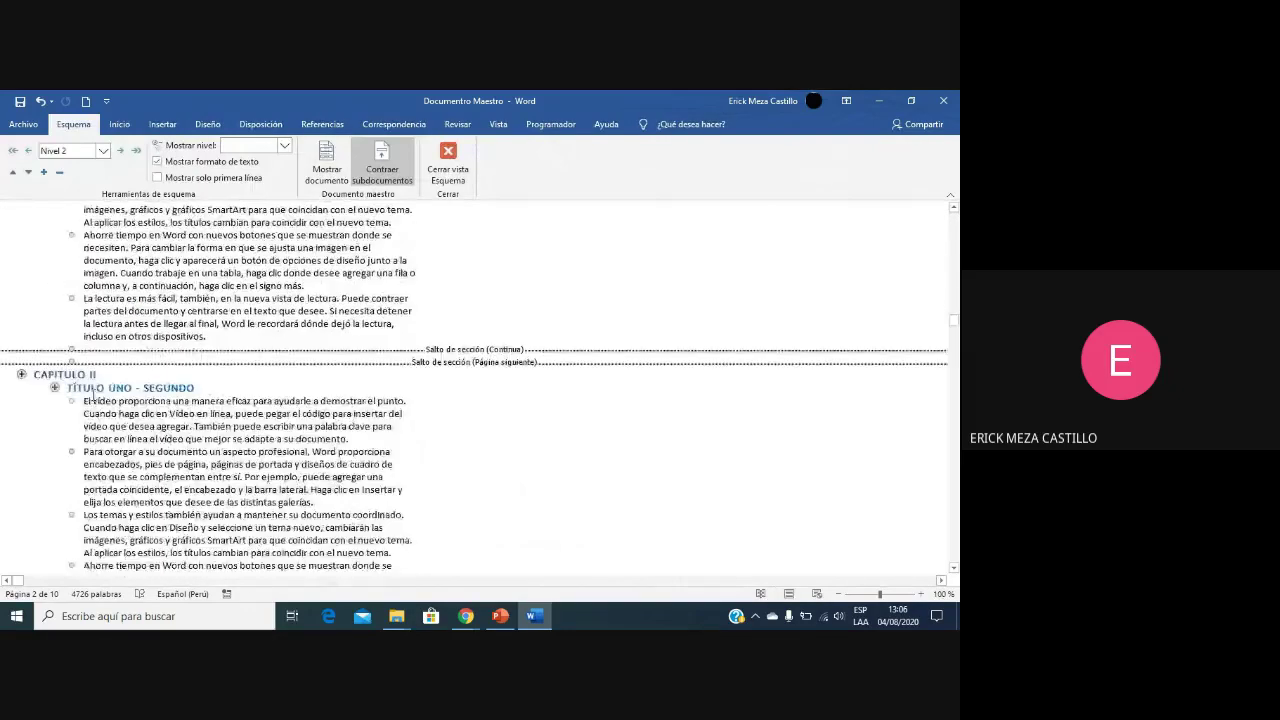
{"action": "left_click", "coordinate": [5, 378]}
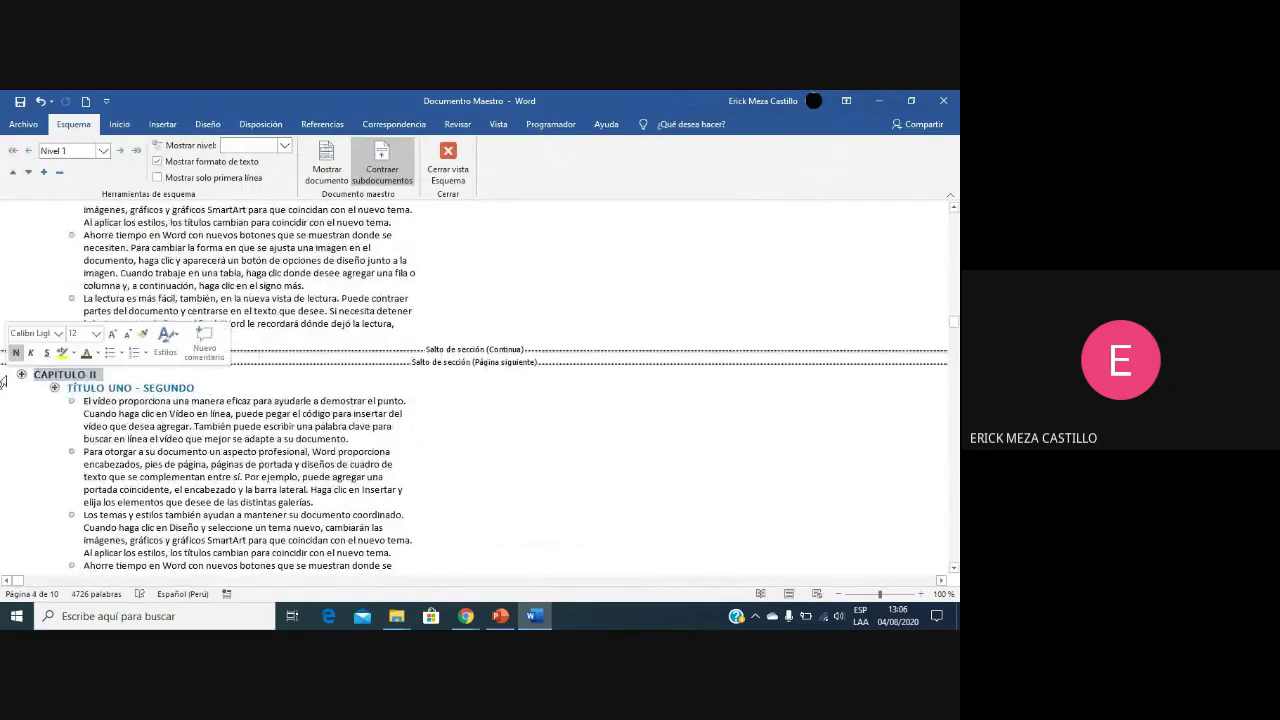
{"action": "left_click", "coordinate": [563, 423]}
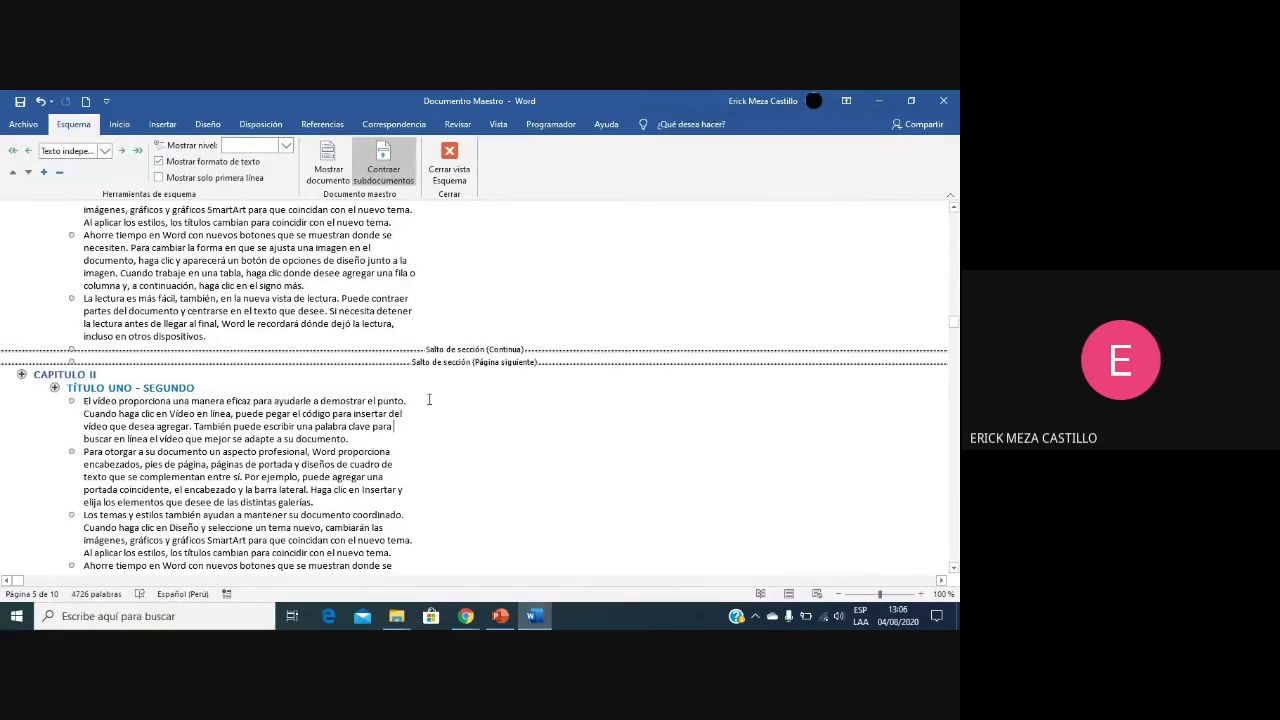
{"action": "scroll", "coordinate": [429, 400], "scroll_direction": "down", "scroll_amount": 8}
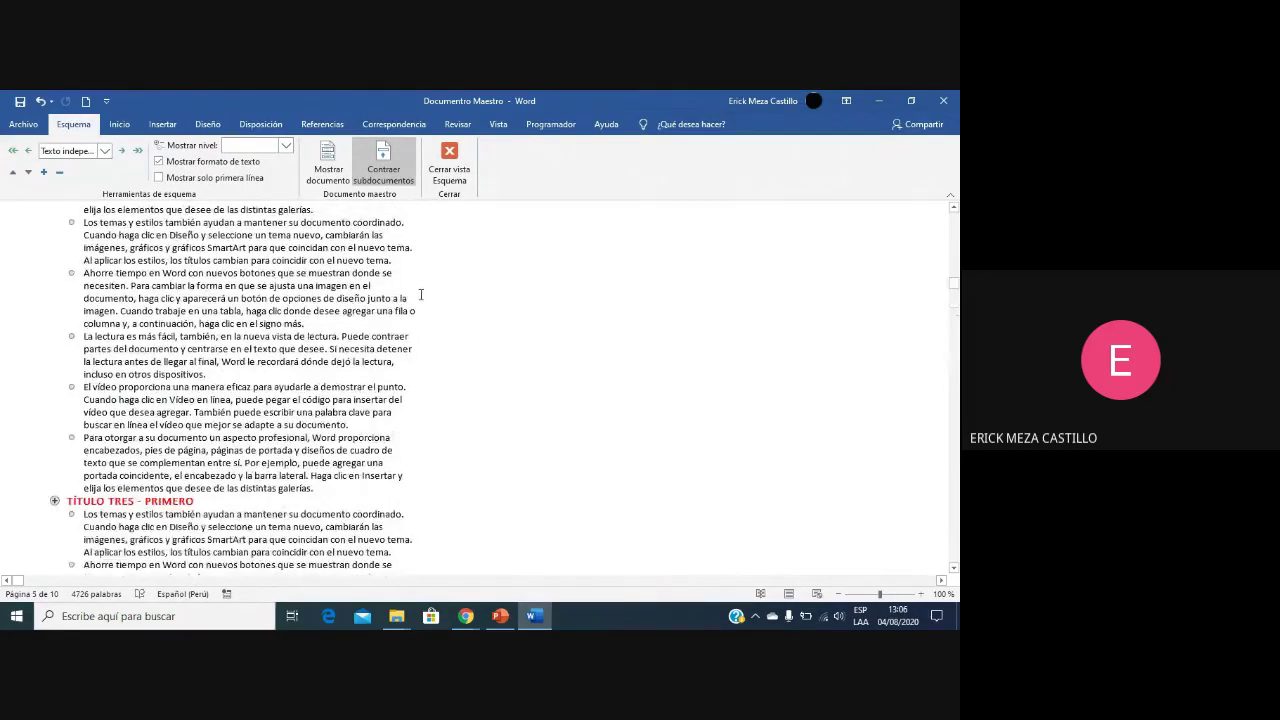
Step: Close the outline view and select the CAPITULO I heading on its page
{"action": "left_click", "coordinate": [449, 160]}
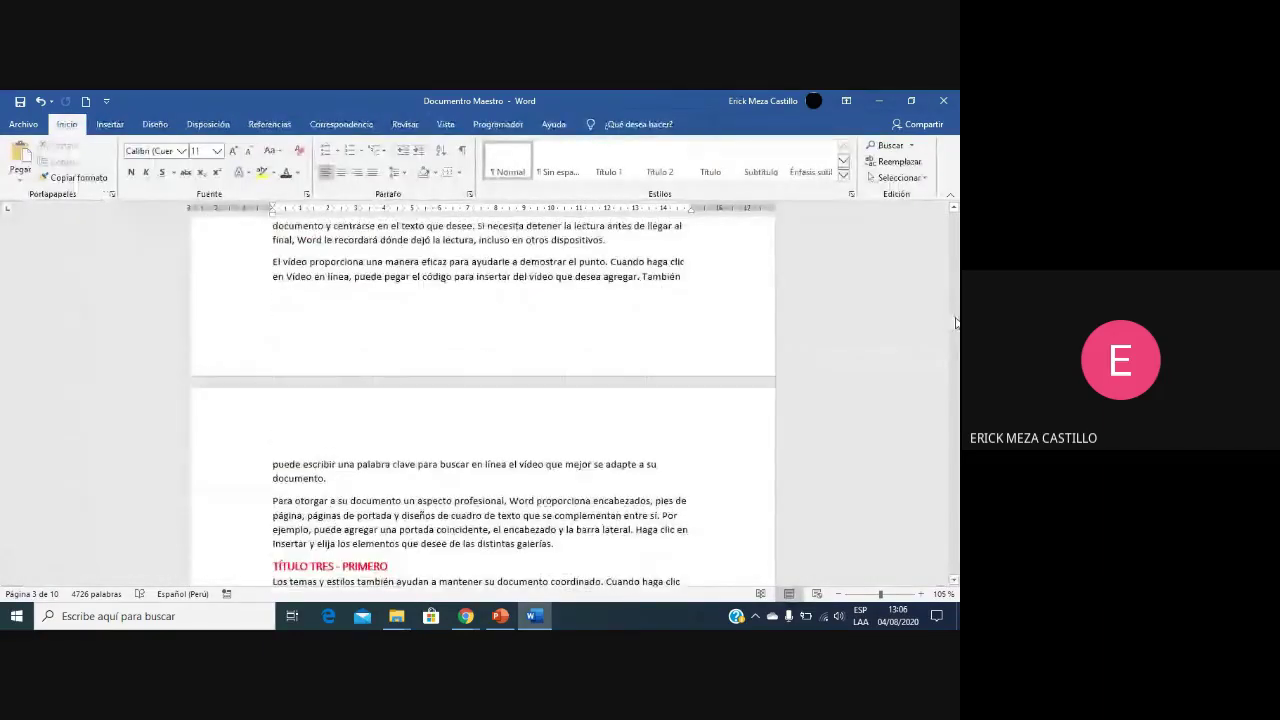
{"action": "left_click_drag", "start_coordinate": [955, 322], "coordinate": [954, 255]}
{"action": "scroll", "coordinate": [684, 374], "scroll_direction": "down", "scroll_amount": 1}
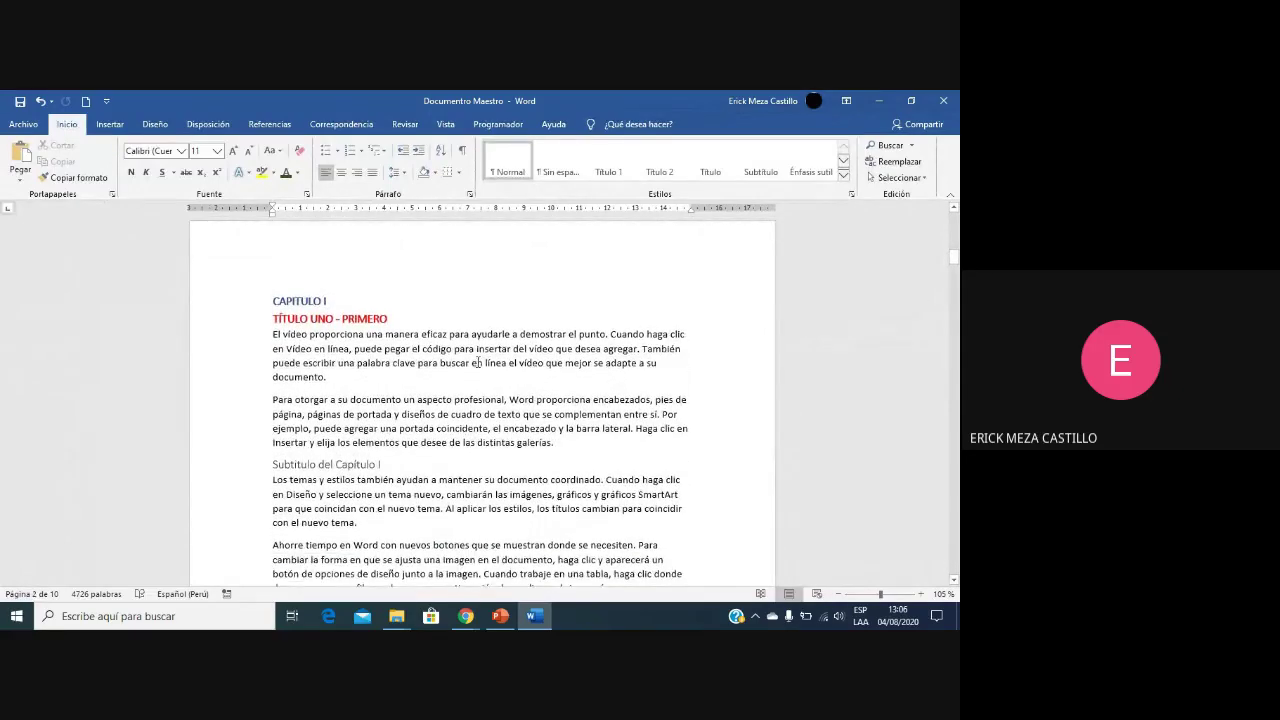
{"action": "left_click_drag", "start_coordinate": [376, 307], "coordinate": [270, 302]}
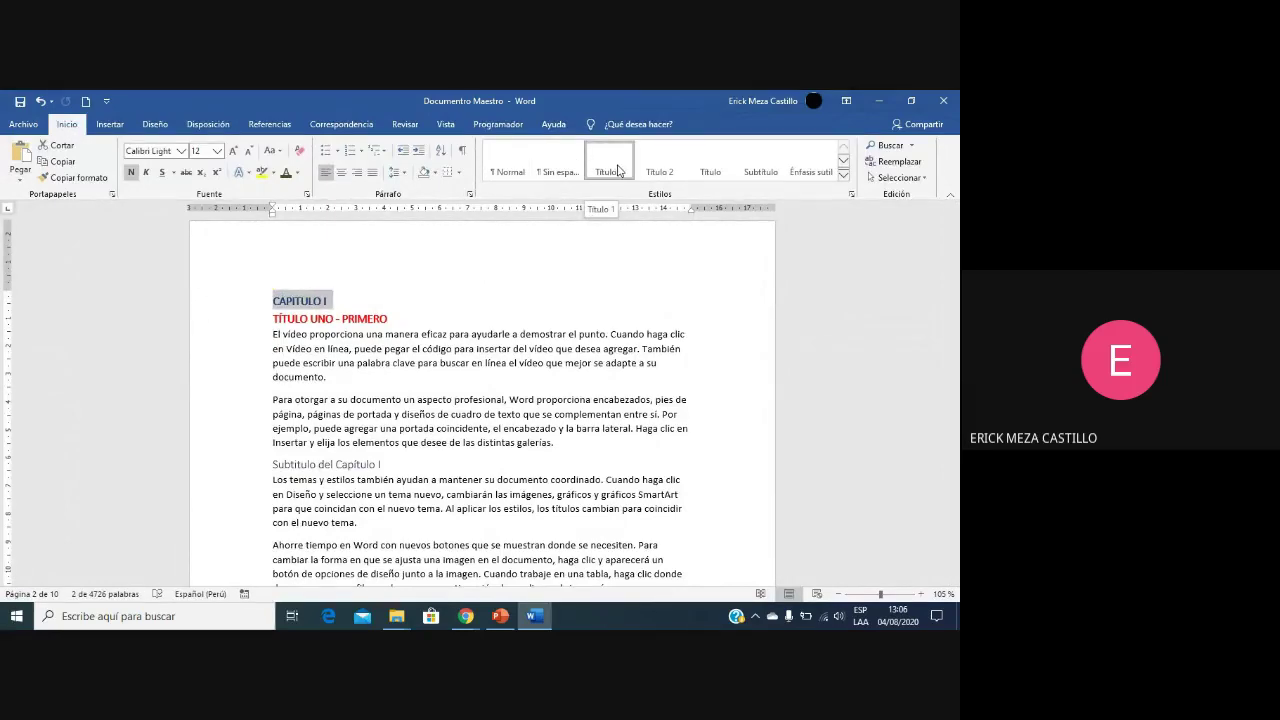
Step: Open the settings of the Título 1 style, review its format options and close them without changes
{"action": "right_click", "coordinate": [618, 171]}
{"action": "key", "text": "Escape"}
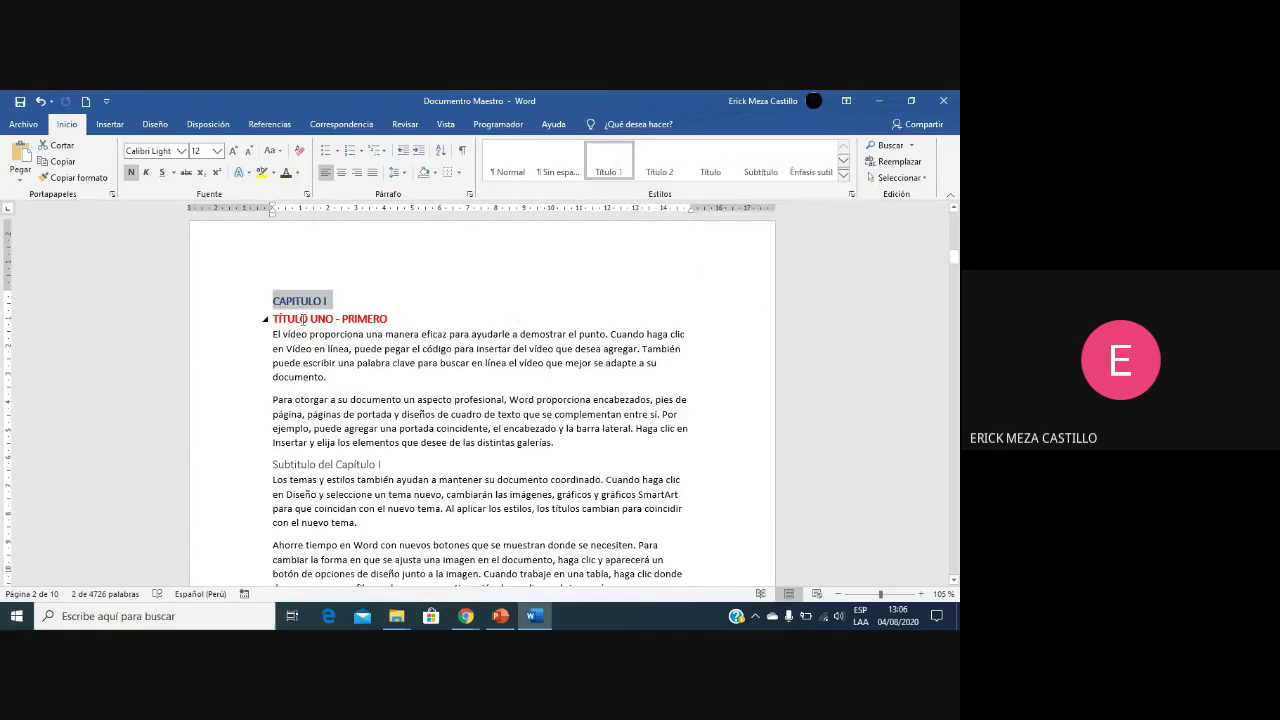
{"action": "right_click", "coordinate": [613, 162]}
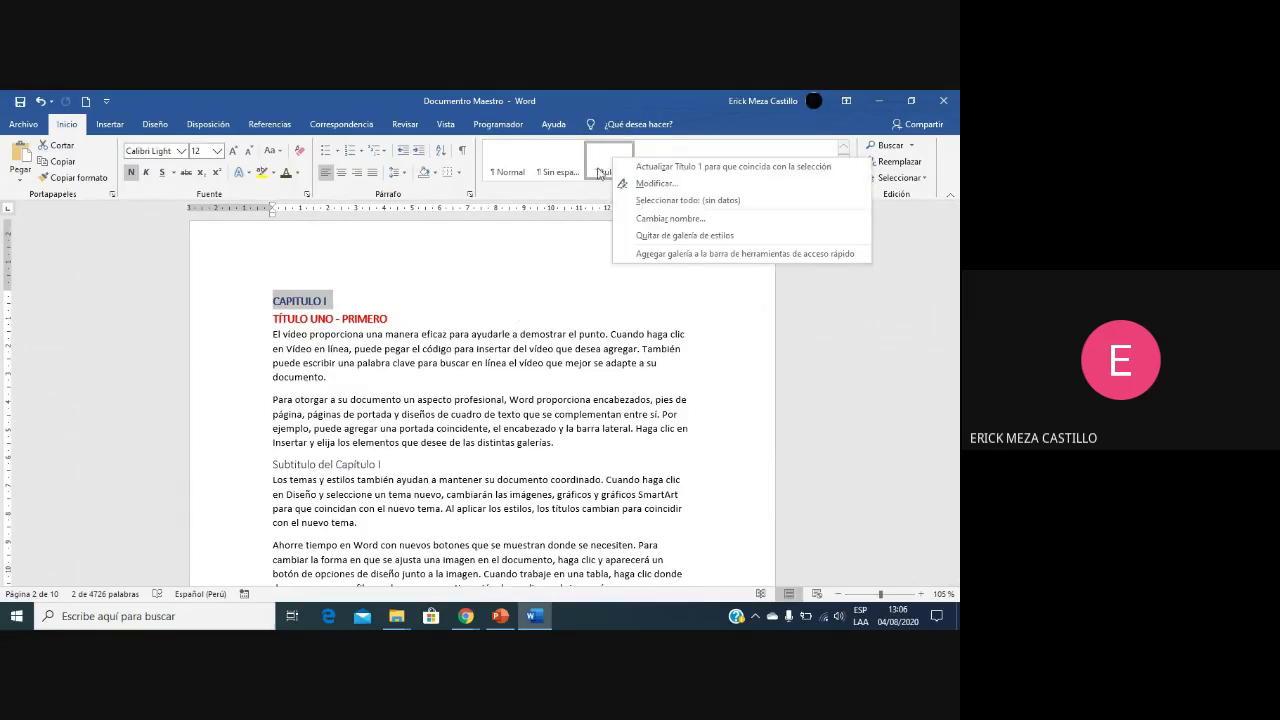
{"action": "left_click", "coordinate": [636, 184]}
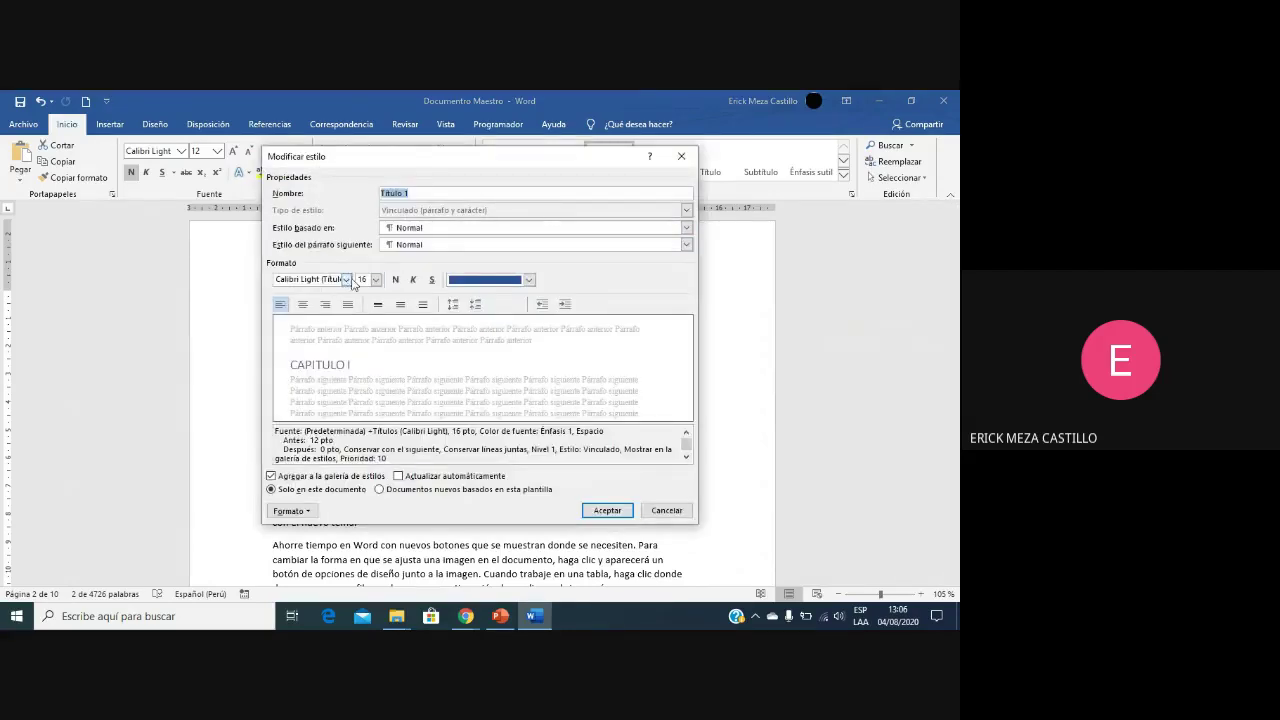
{"action": "left_click", "coordinate": [311, 512]}
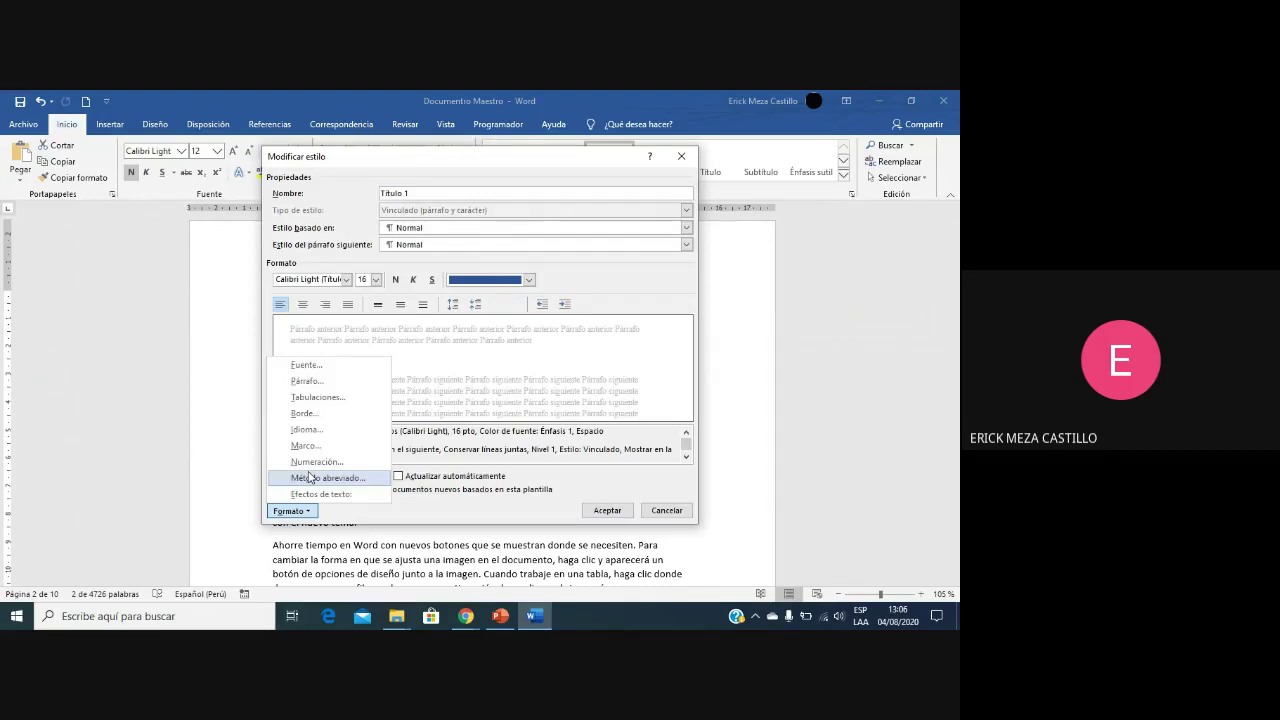
{"action": "left_click", "coordinate": [681, 157]}
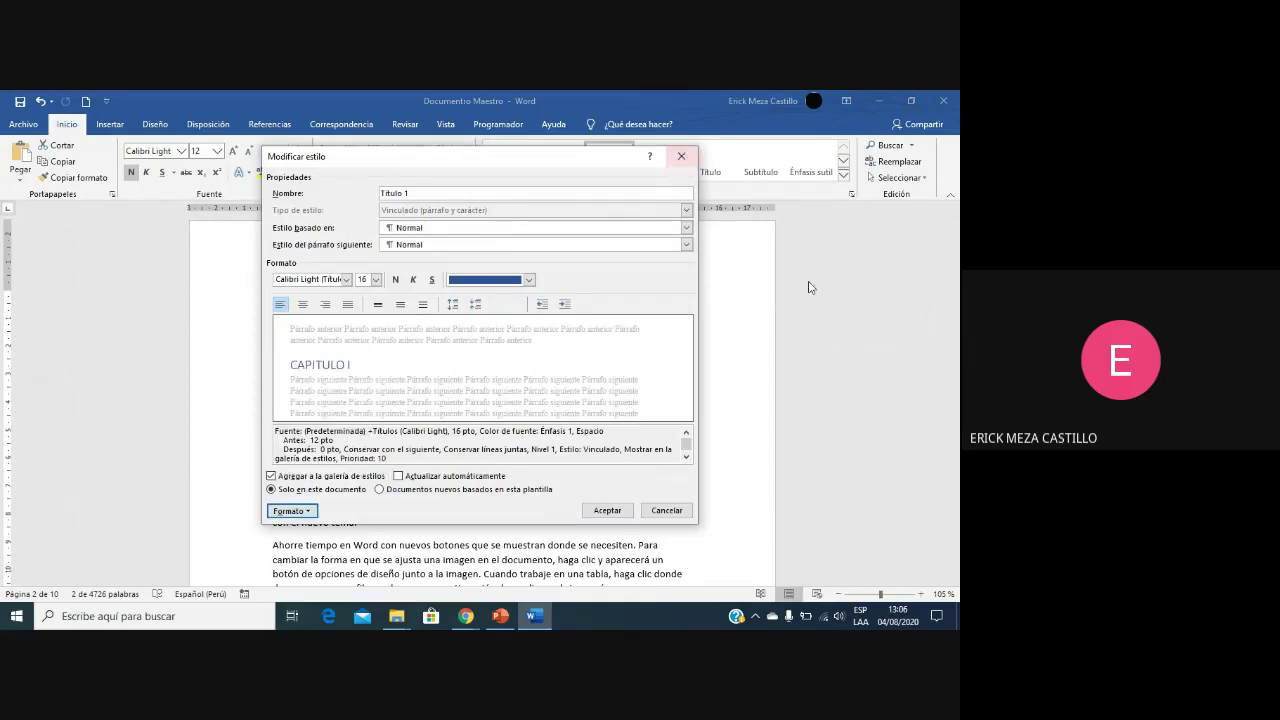
{"action": "left_click", "coordinate": [681, 157]}
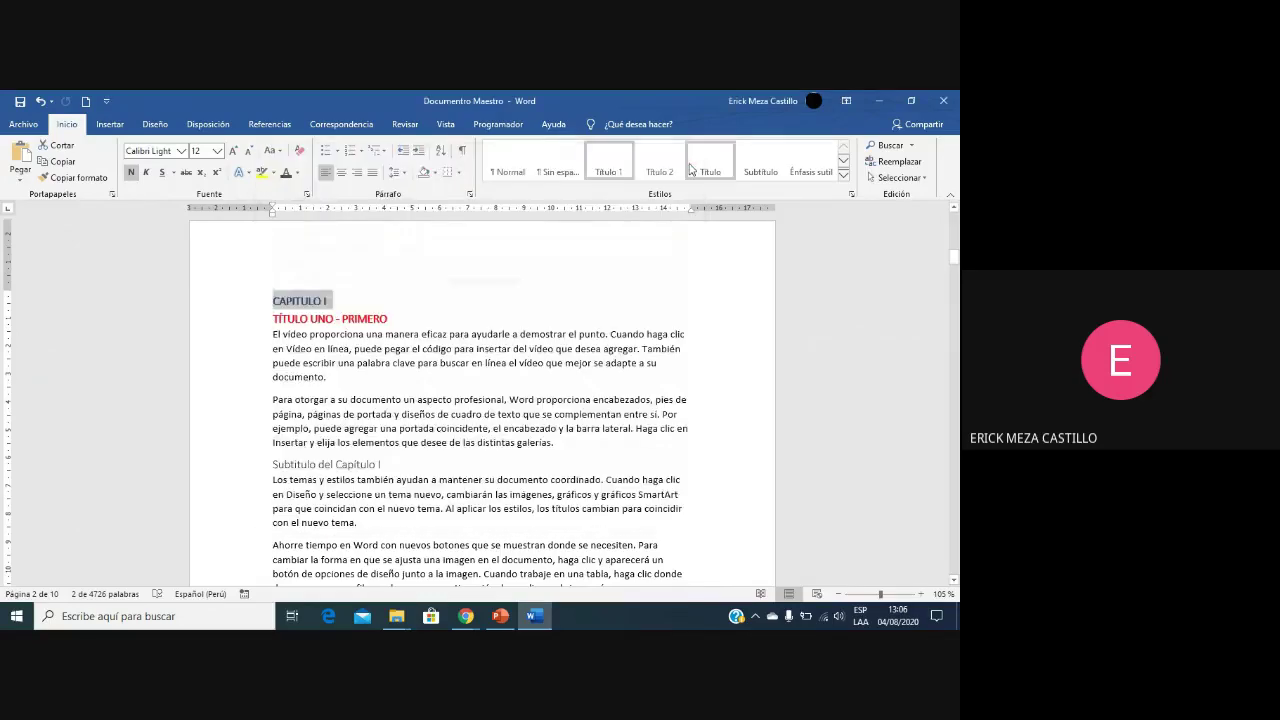
{"action": "left_click", "coordinate": [590, 167]}
{"action": "left_click", "coordinate": [677, 237]}
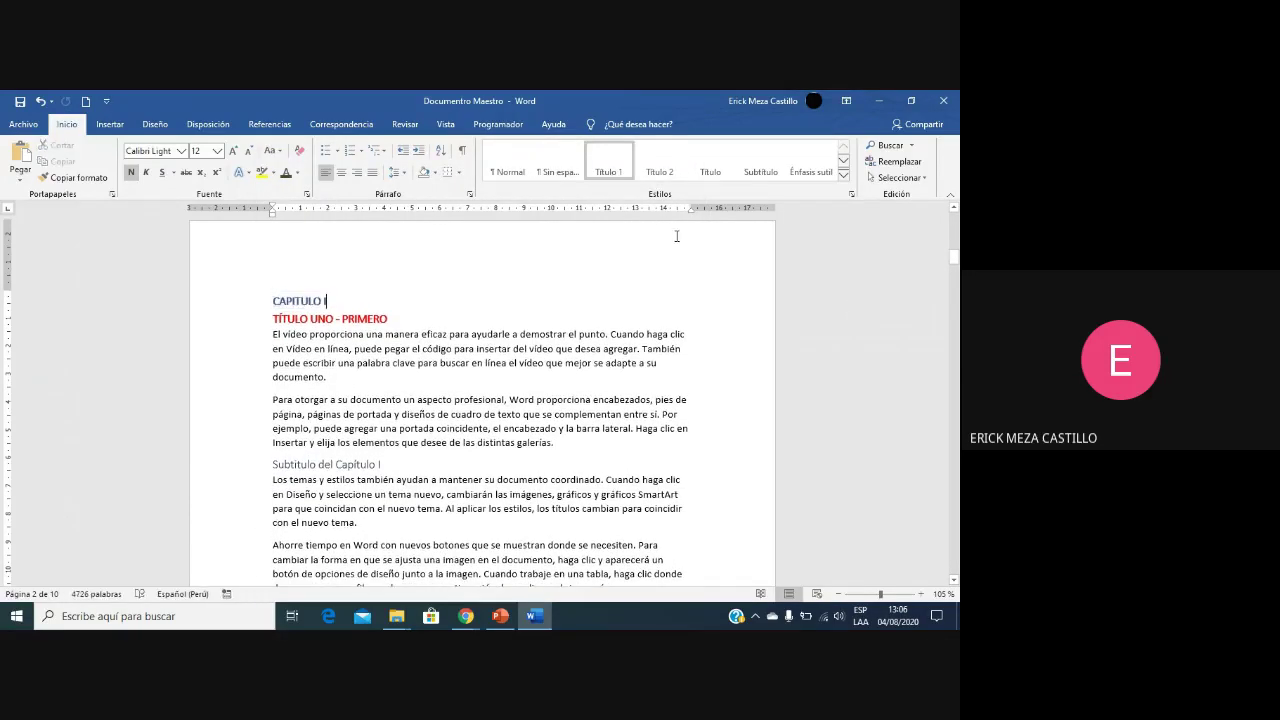
Step: Check which styles are applied to the headings CAPITULO I, TÍTULO UNO - PRIMERO and Subtítulo del Capítulo I
{"action": "left_click", "coordinate": [236, 302]}
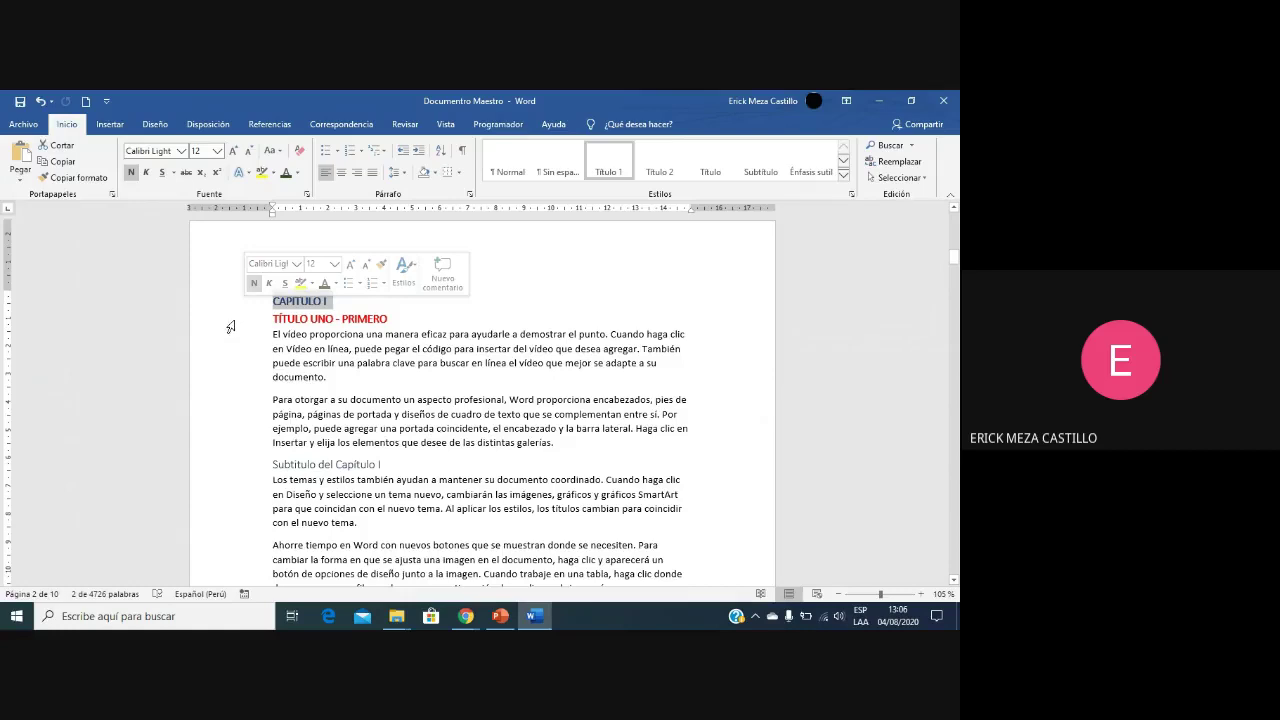
{"action": "left_click", "coordinate": [232, 319]}
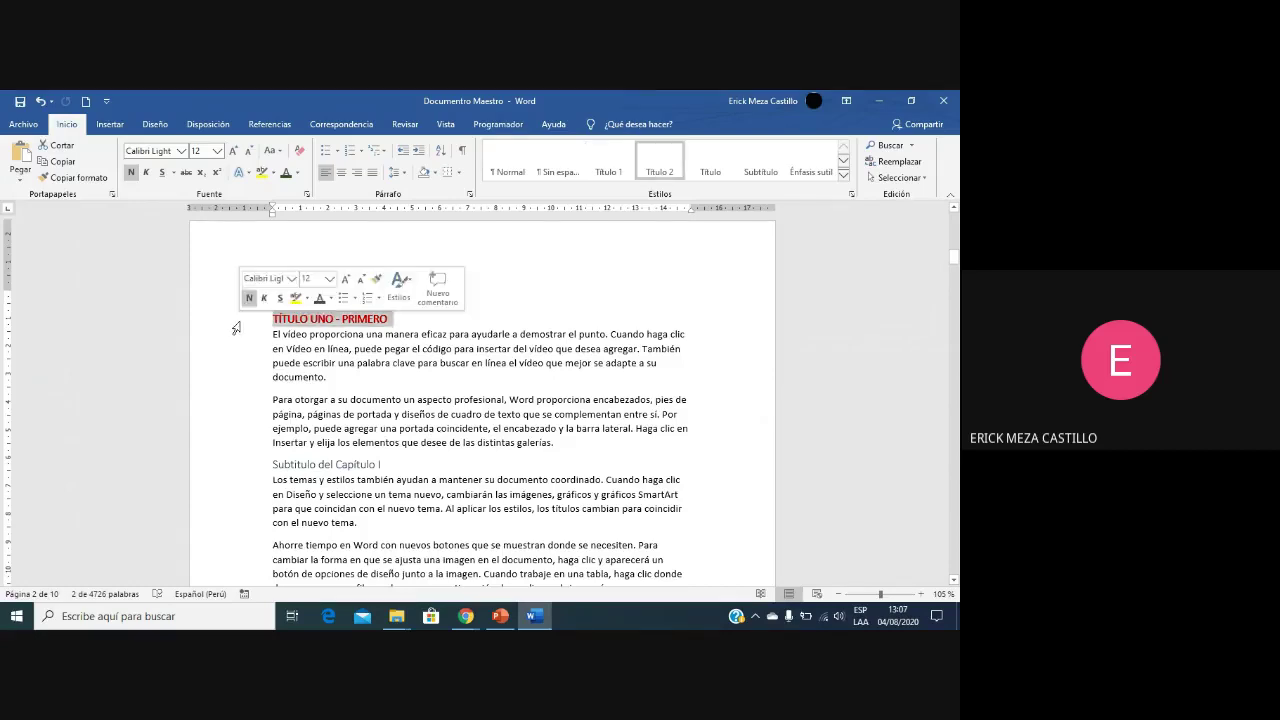
{"action": "left_click", "coordinate": [680, 158]}
{"action": "scroll", "coordinate": [300, 420], "scroll_direction": "down", "scroll_amount": 1}
{"action": "left_click", "coordinate": [260, 396]}
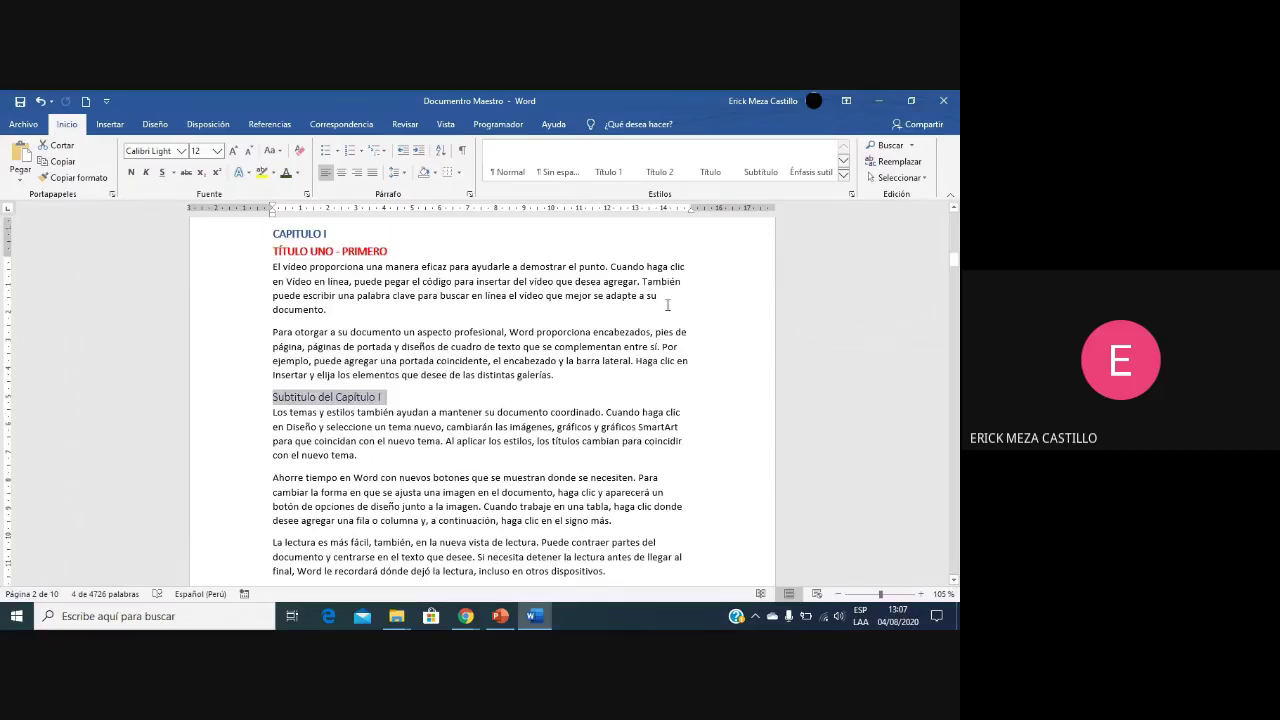
{"action": "scroll", "coordinate": [377, 349], "scroll_direction": "up", "scroll_amount": 3}
{"action": "left_click", "coordinate": [604, 350]}
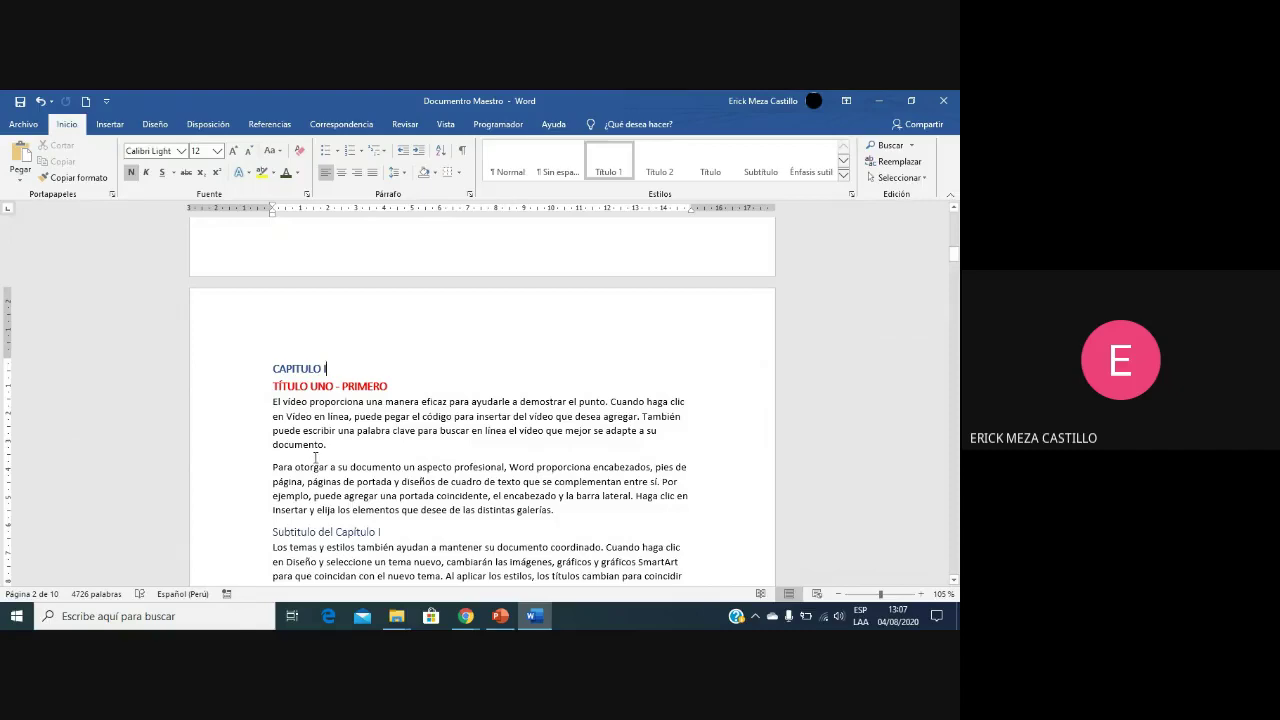
{"action": "scroll", "coordinate": [420, 395], "scroll_direction": "down", "scroll_amount": 10}
{"action": "scroll", "coordinate": [420, 405], "scroll_direction": "down", "scroll_amount": 12}
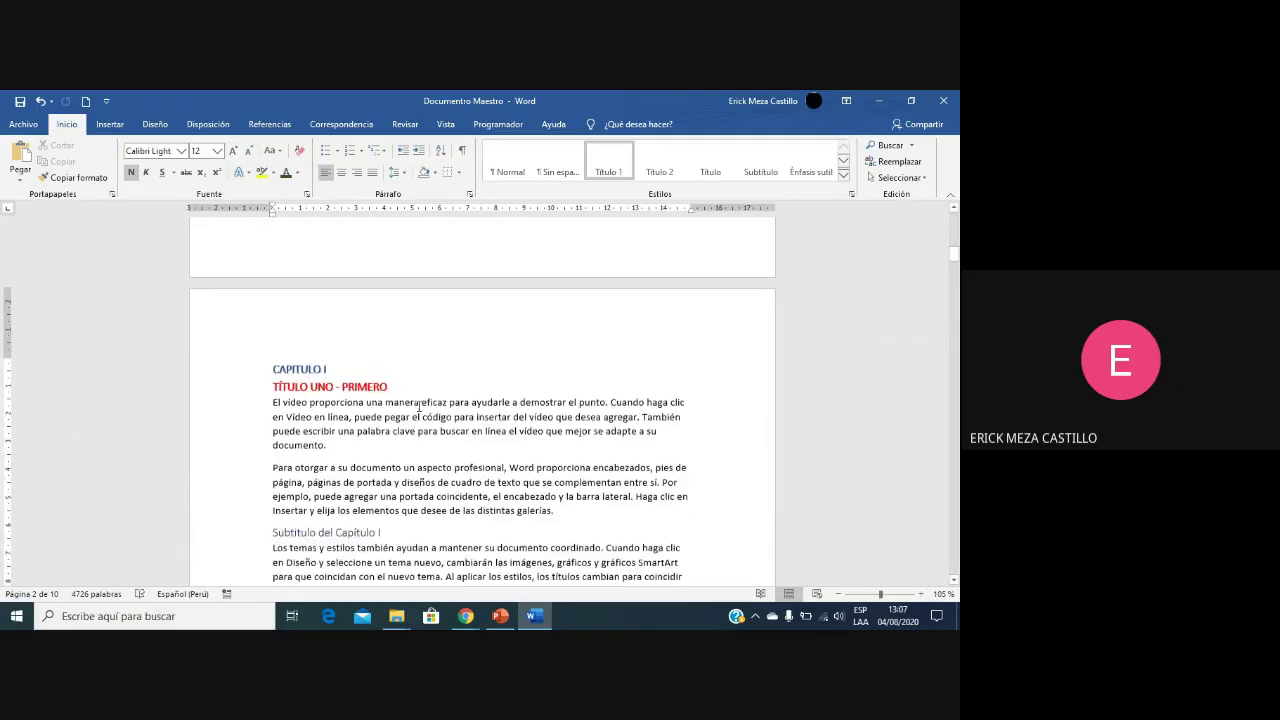
{"action": "left_click", "coordinate": [245, 330]}
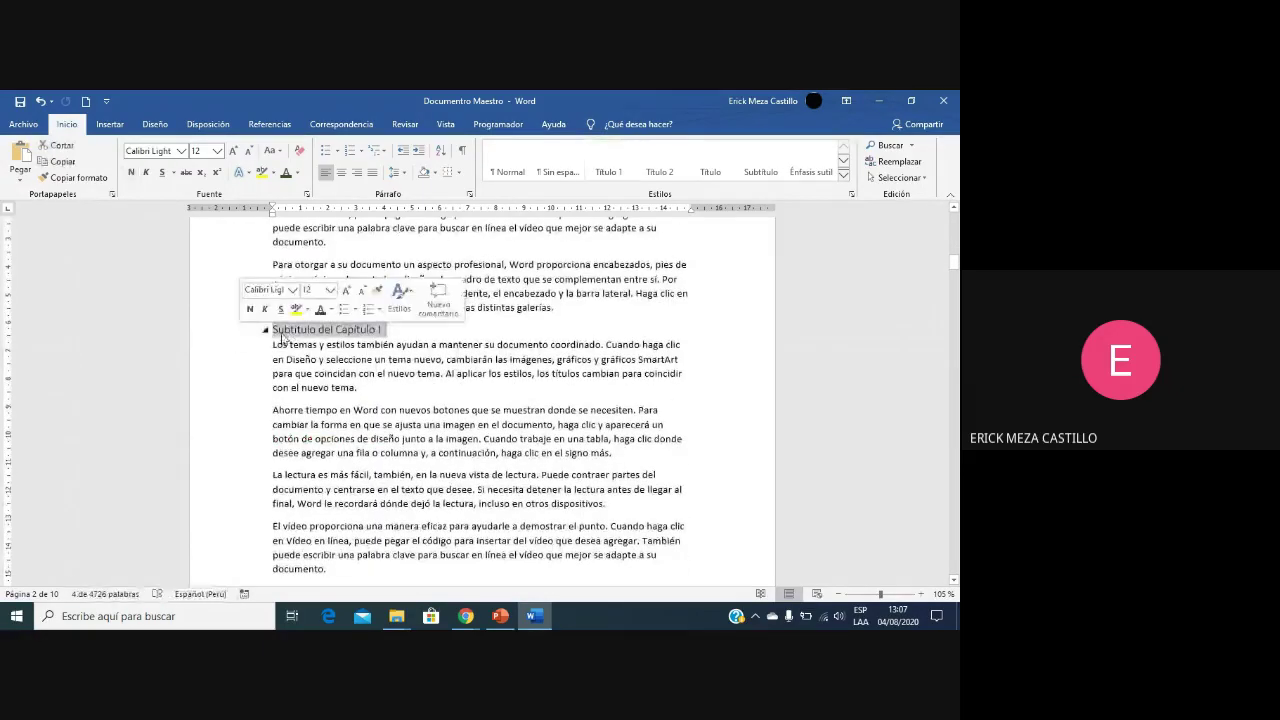
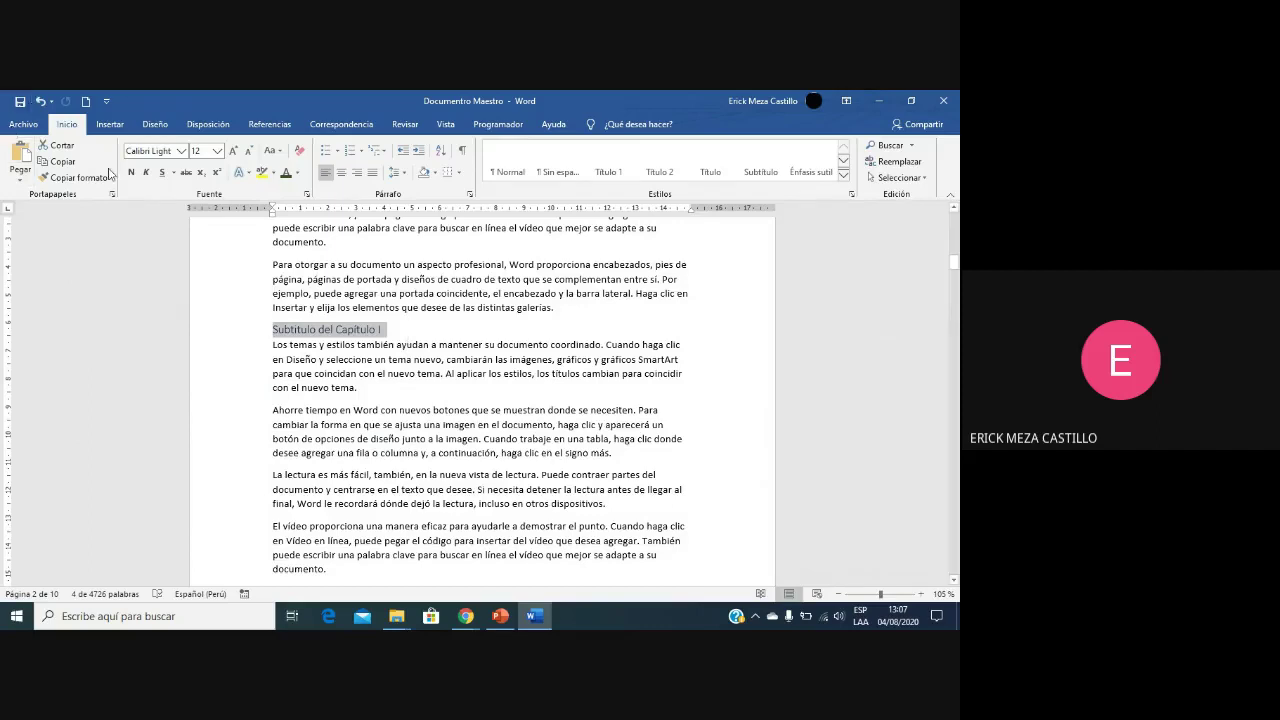
Step: Save and close the master document, and switch to the MAESTRO PRINCIPAL folder in File Explorer
{"action": "left_click", "coordinate": [20, 102]}
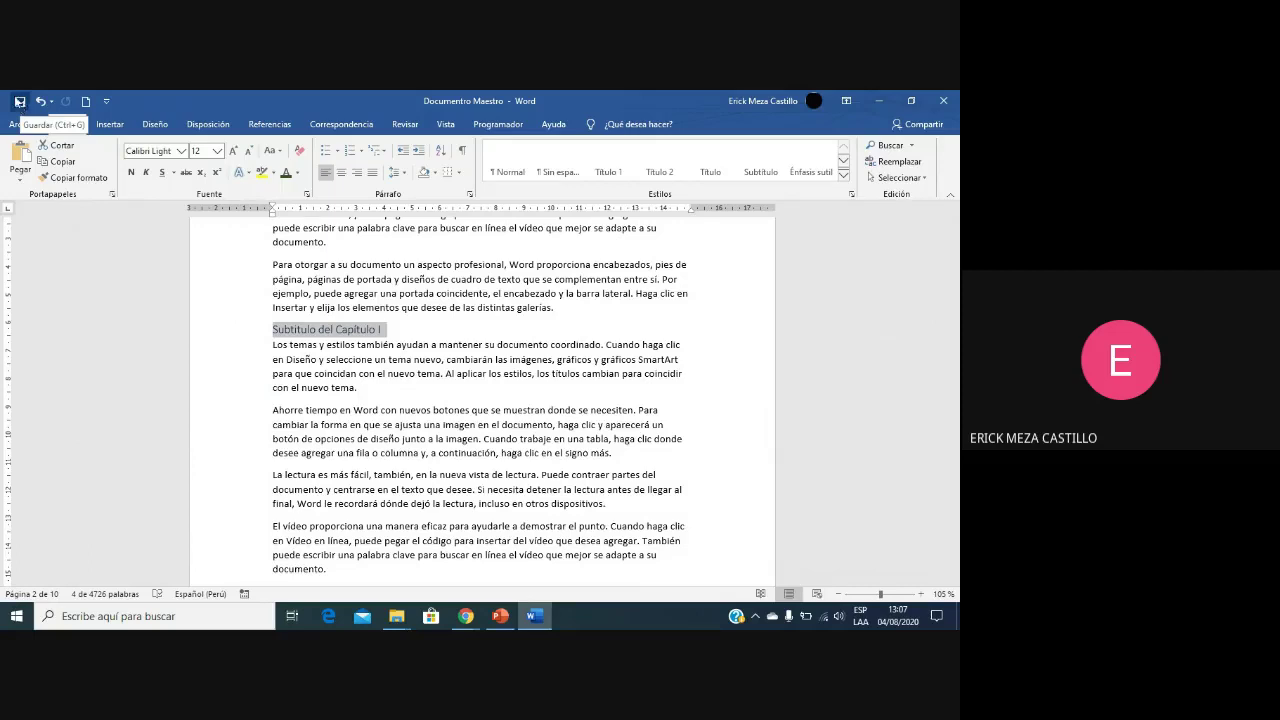
{"action": "left_click", "coordinate": [934, 101]}
{"action": "mouse_move", "coordinate": [396, 616]}
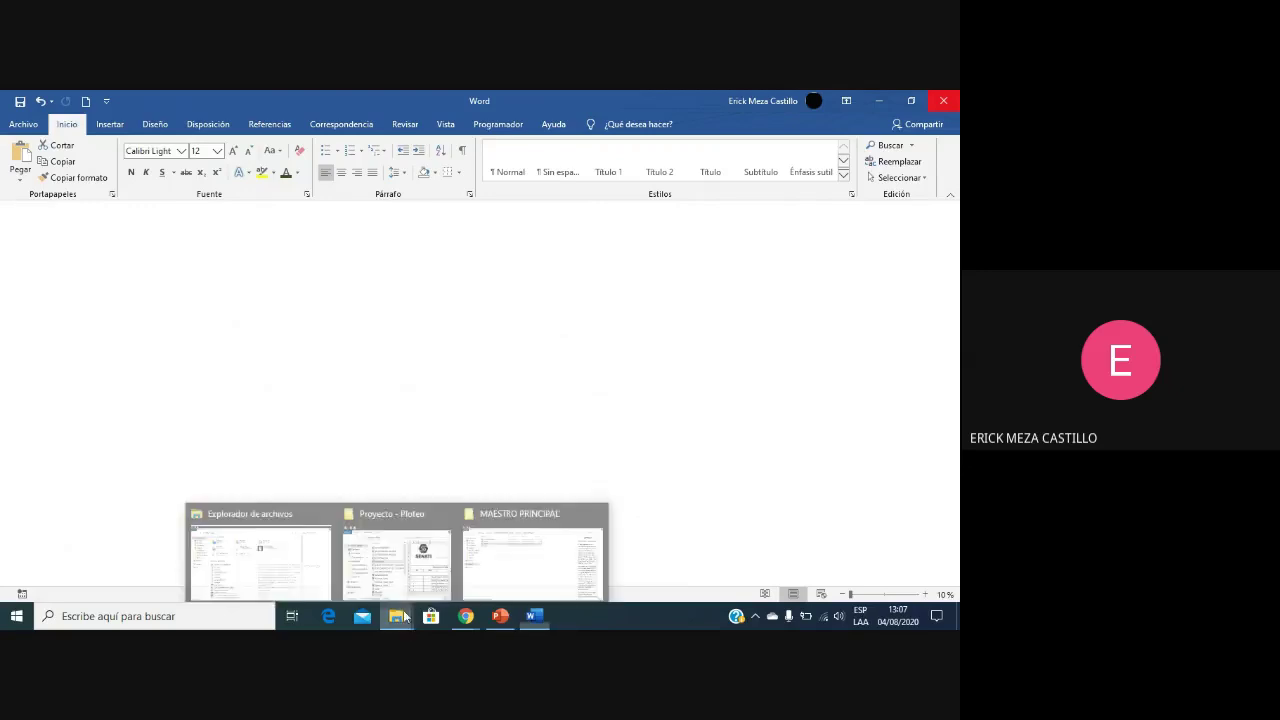
{"action": "left_click", "coordinate": [512, 535]}
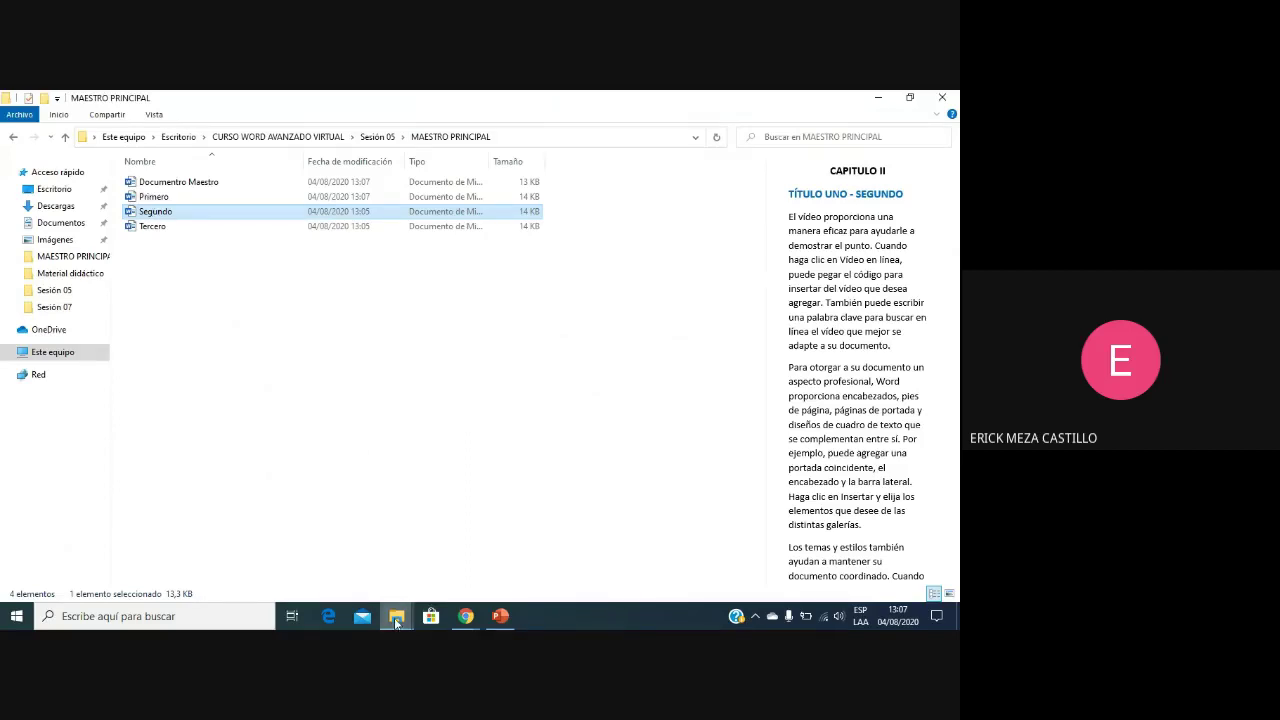
Step: Browse from Escritorio through CURSO WORD AVANZADO VIRTUAL and Sesión 05 to the MAESTRO PRINCIPAL folder and preview the Primero file
{"action": "mouse_move", "coordinate": [398, 616]}
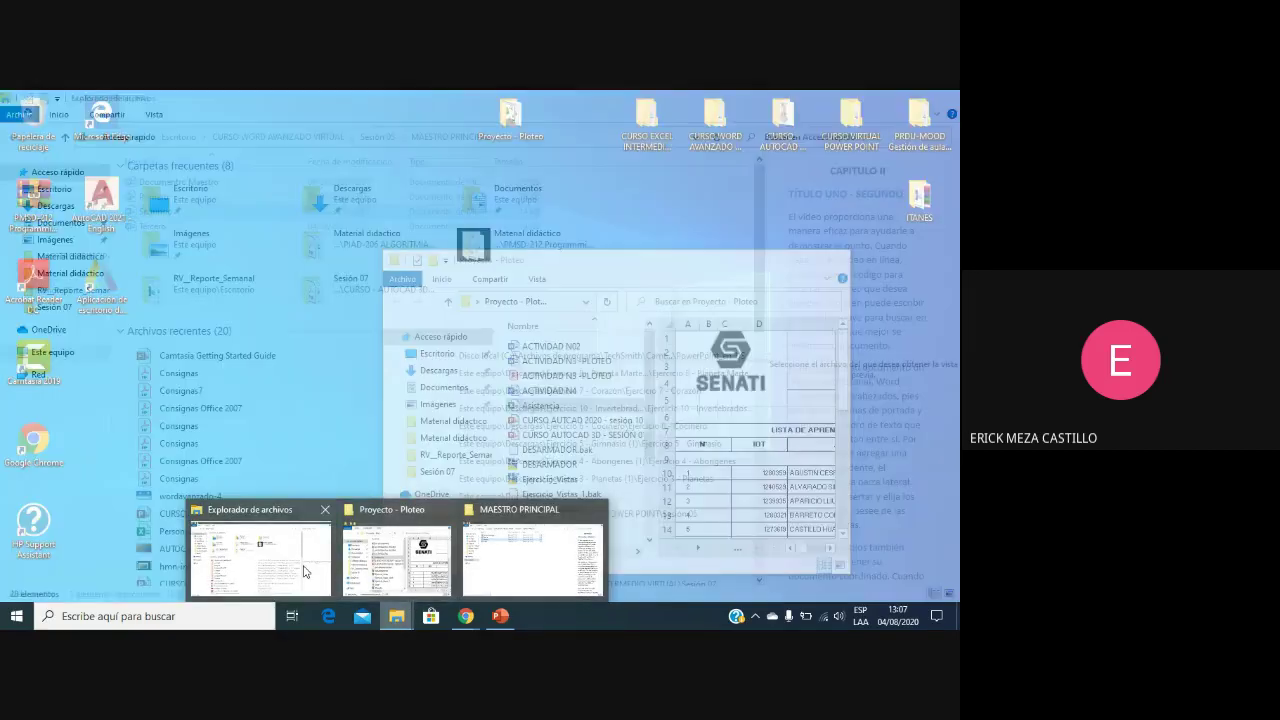
{"action": "left_click", "coordinate": [258, 550]}
{"action": "left_click", "coordinate": [52, 190]}
{"action": "double_click", "coordinate": [218, 228]}
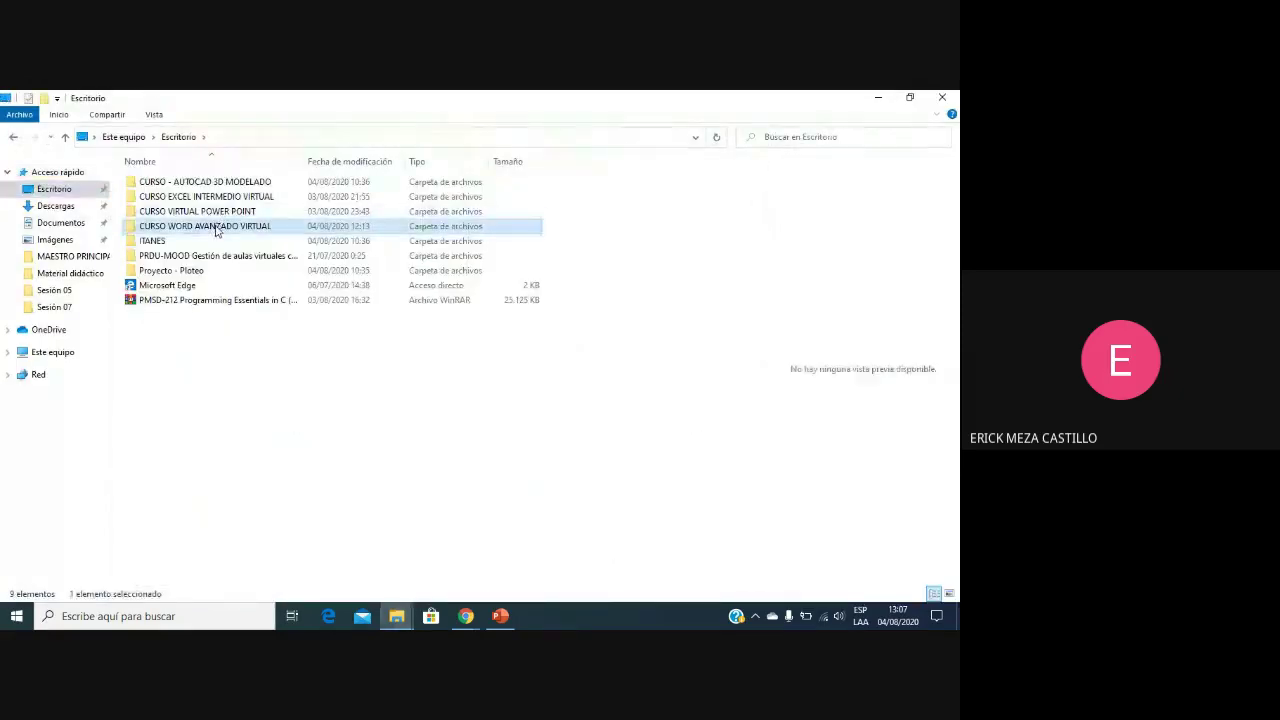
{"action": "left_click", "coordinate": [170, 273]}
{"action": "double_click", "coordinate": [172, 273]}
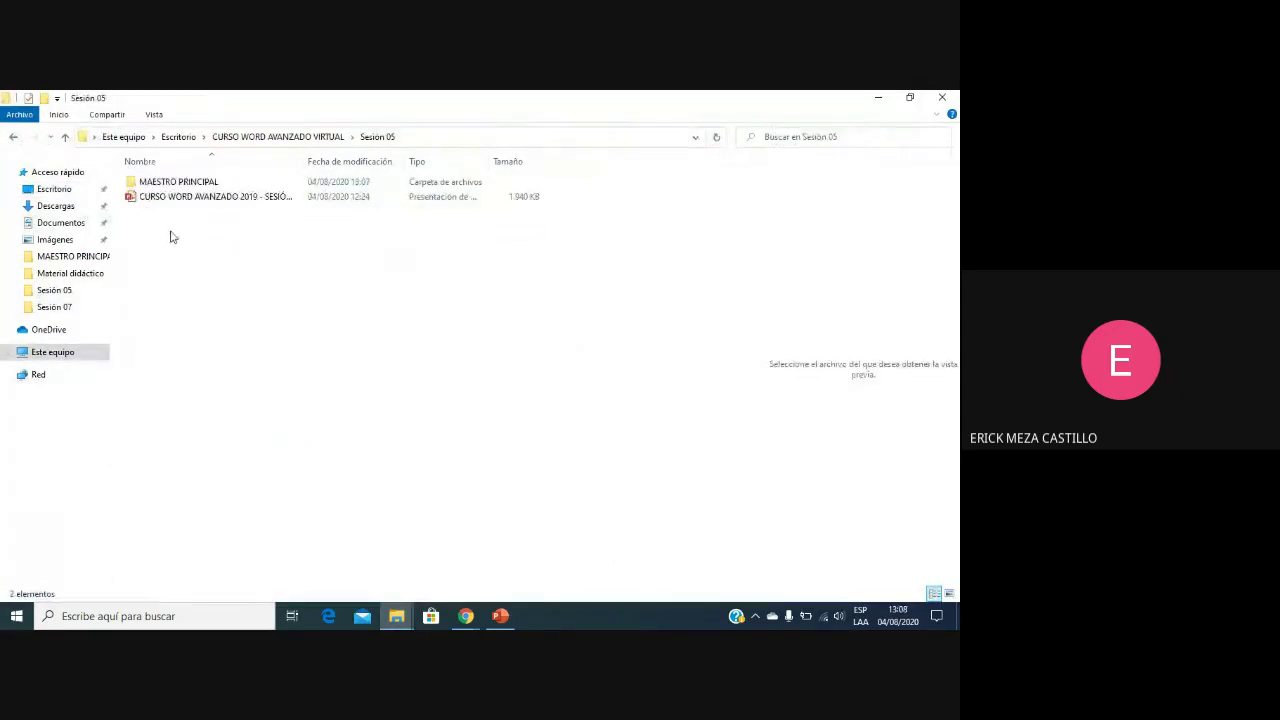
{"action": "double_click", "coordinate": [160, 183]}
{"action": "left_click", "coordinate": [156, 203]}
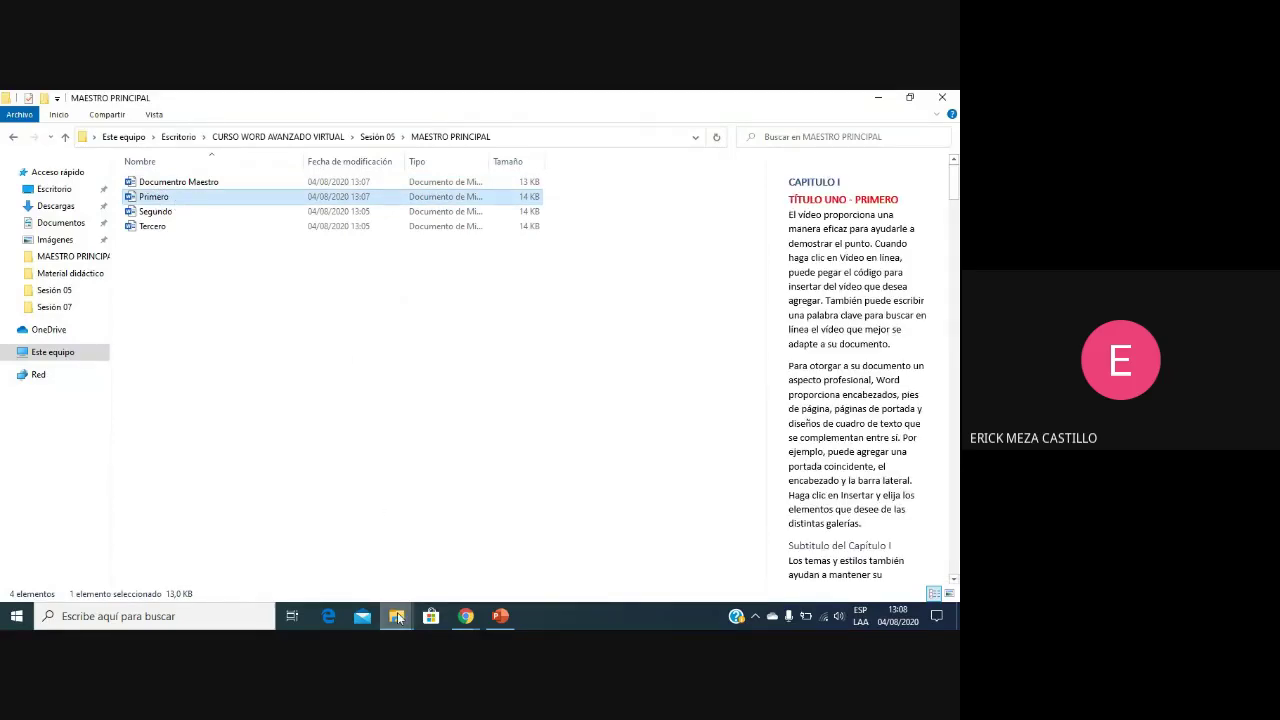
Step: Open the Primero document, check the style of the Subtítulo del Capítulo I heading and close the document
{"action": "double_click", "coordinate": [188, 202]}
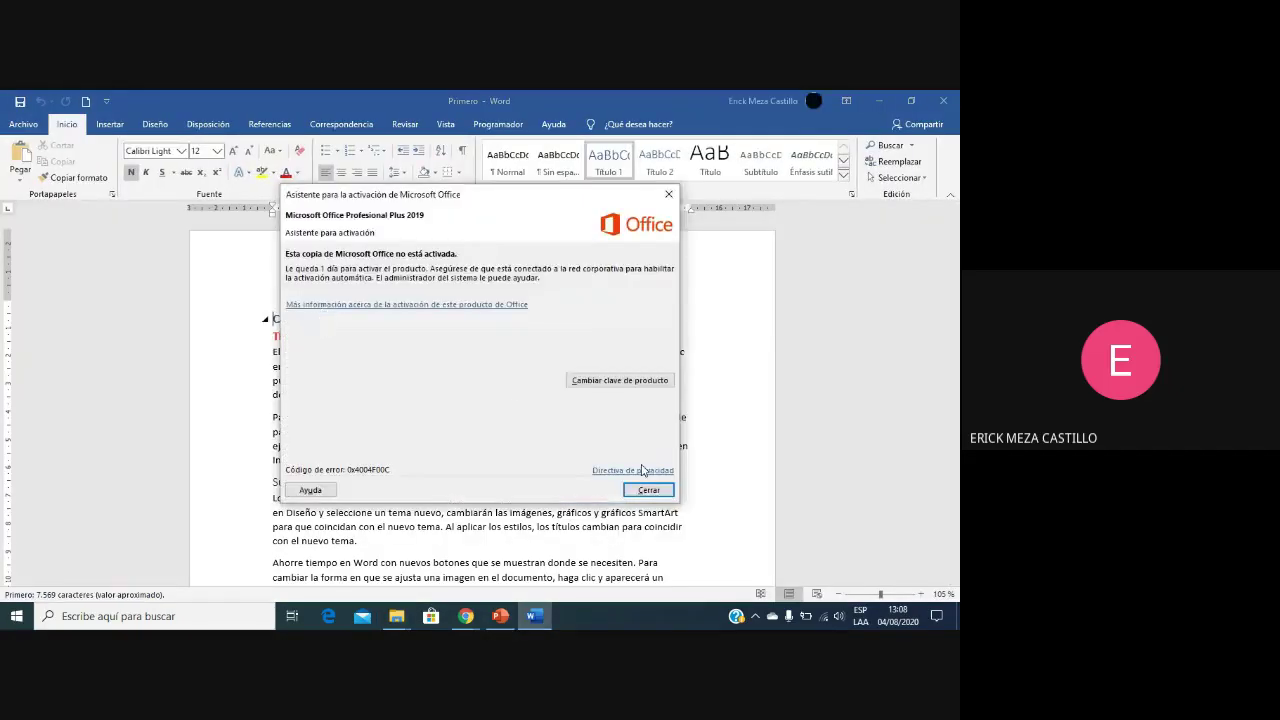
{"action": "left_click", "coordinate": [648, 489]}
{"action": "scroll", "coordinate": [648, 489], "scroll_direction": "down", "scroll_amount": 1}
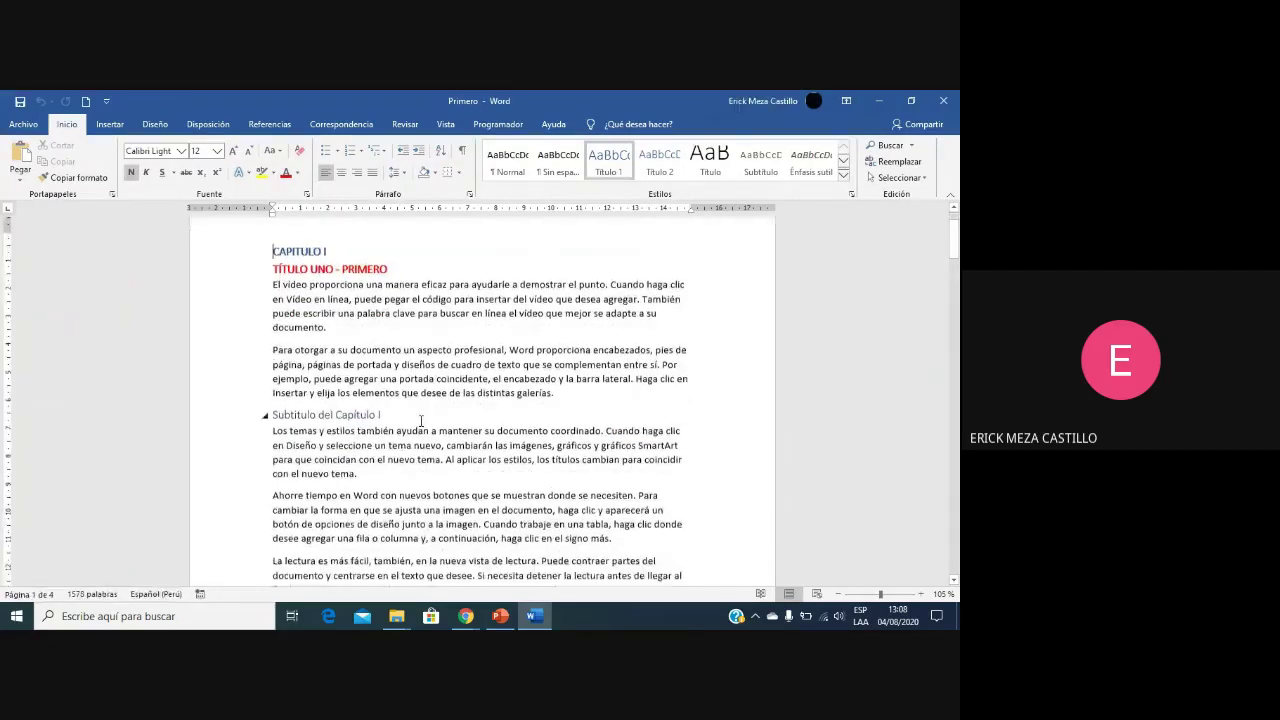
{"action": "left_click", "coordinate": [217, 416]}
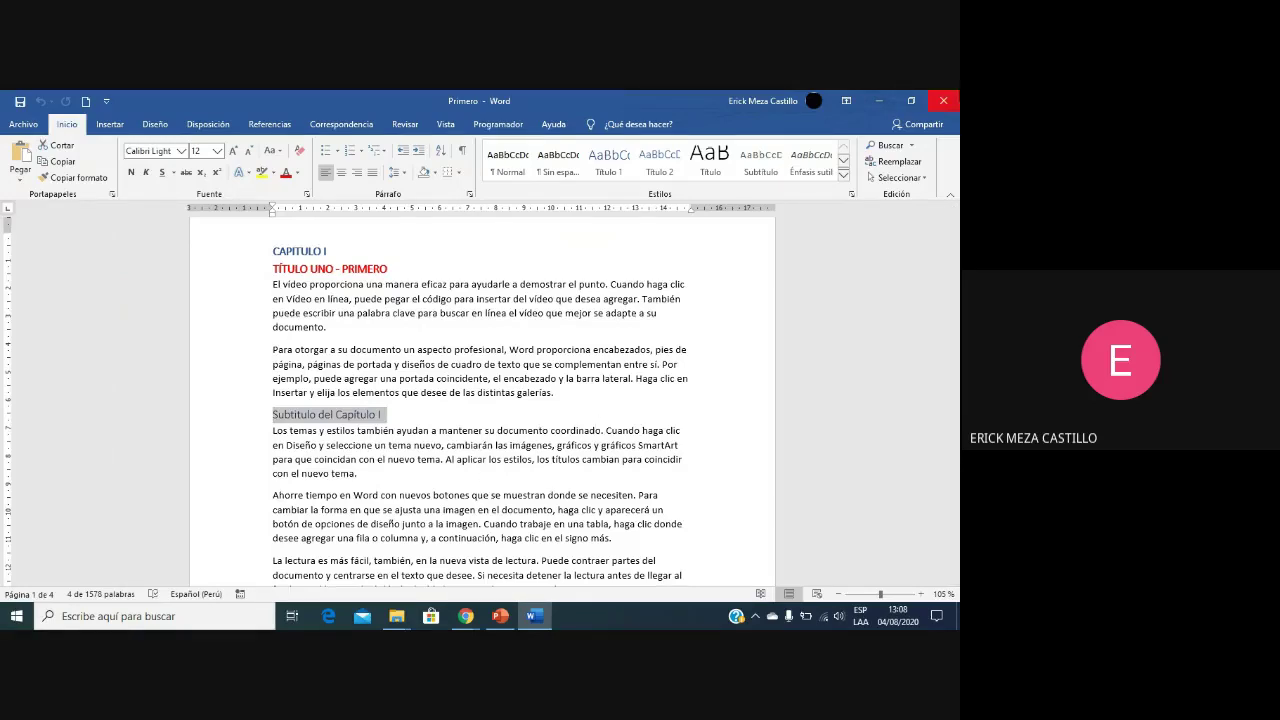
{"action": "left_click", "coordinate": [948, 99]}
Step: Open Documentro Maestro in outline view, dismissing the activation notice, and expand its subdocuments
{"action": "left_click", "coordinate": [205, 183]}
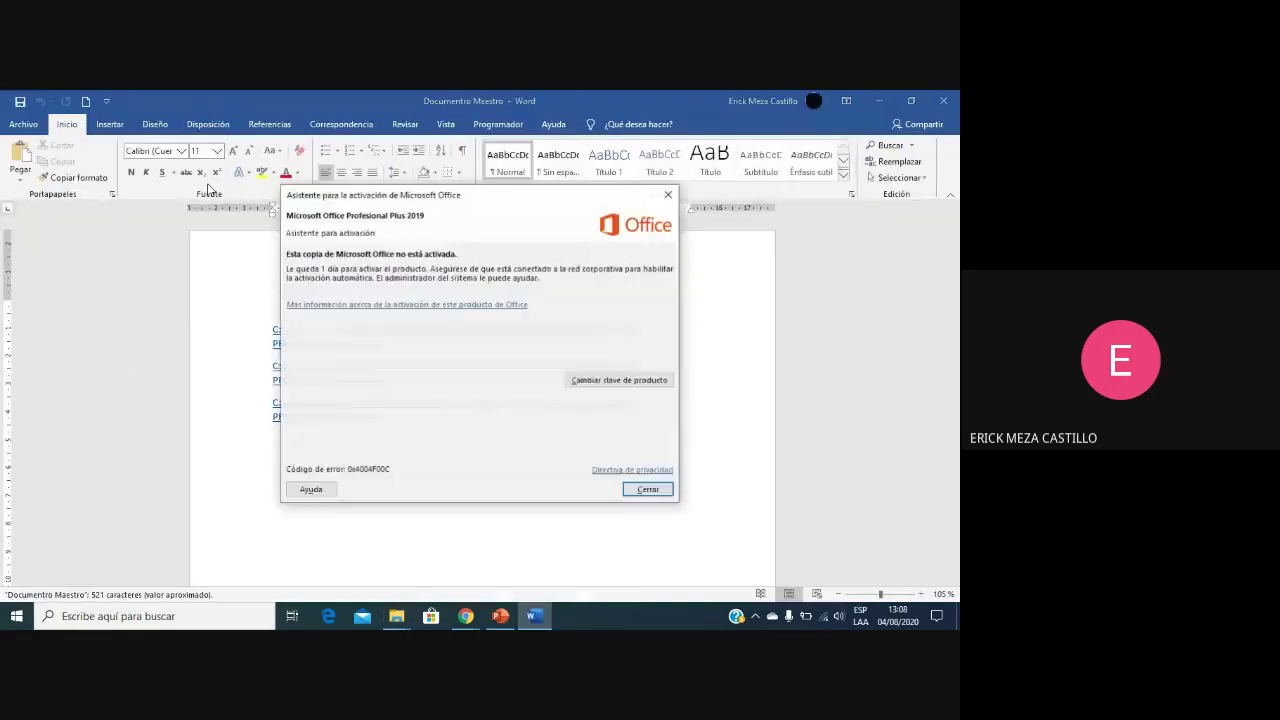
{"action": "left_click", "coordinate": [668, 194]}
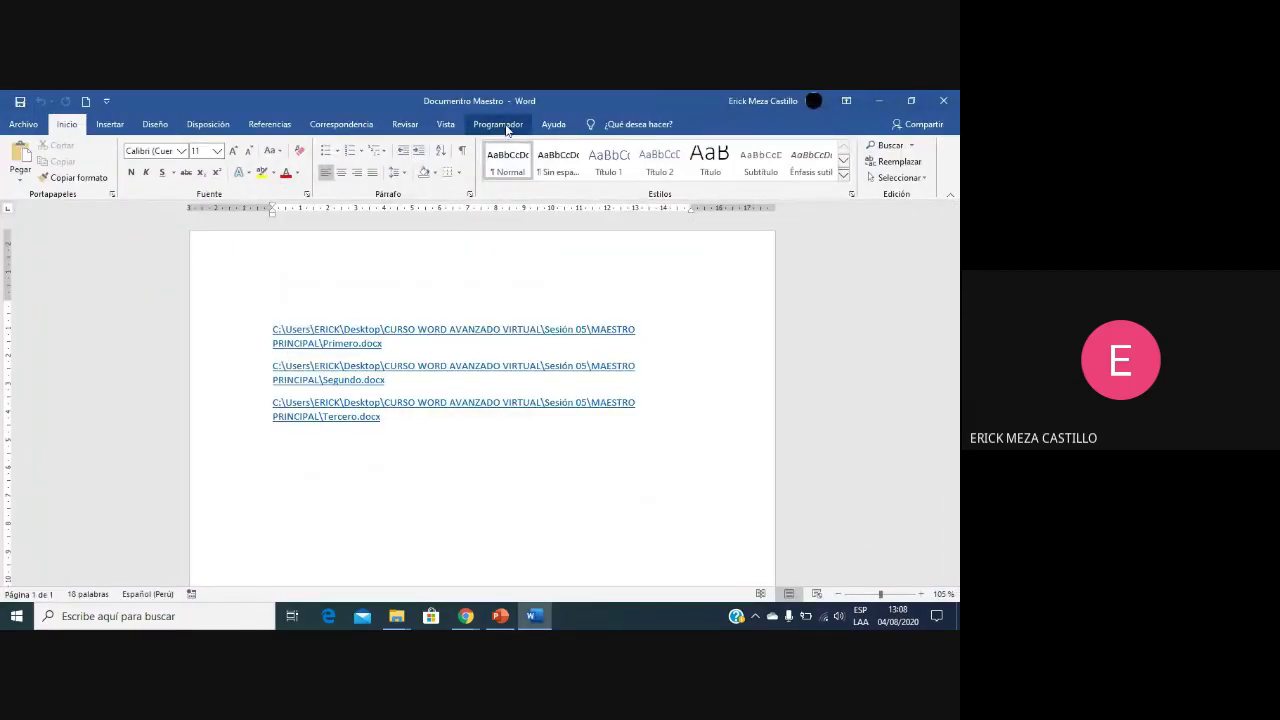
{"action": "left_click", "coordinate": [446, 126]}
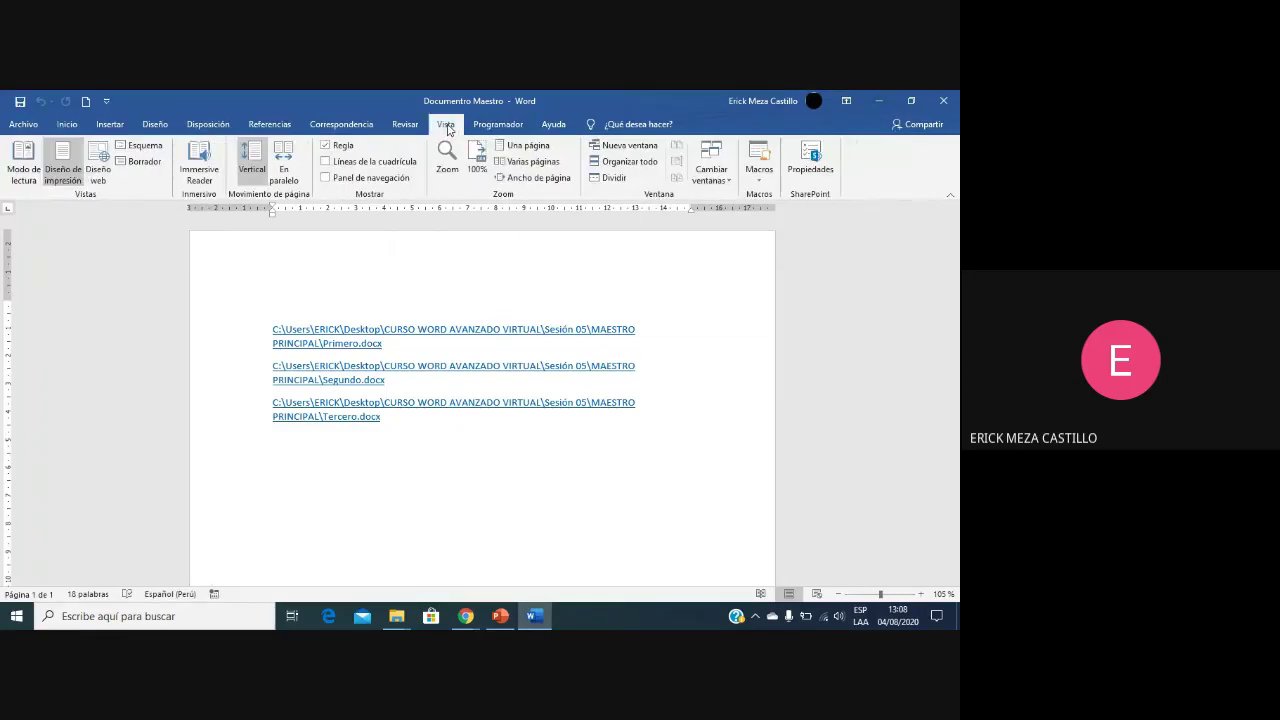
{"action": "left_click", "coordinate": [146, 152]}
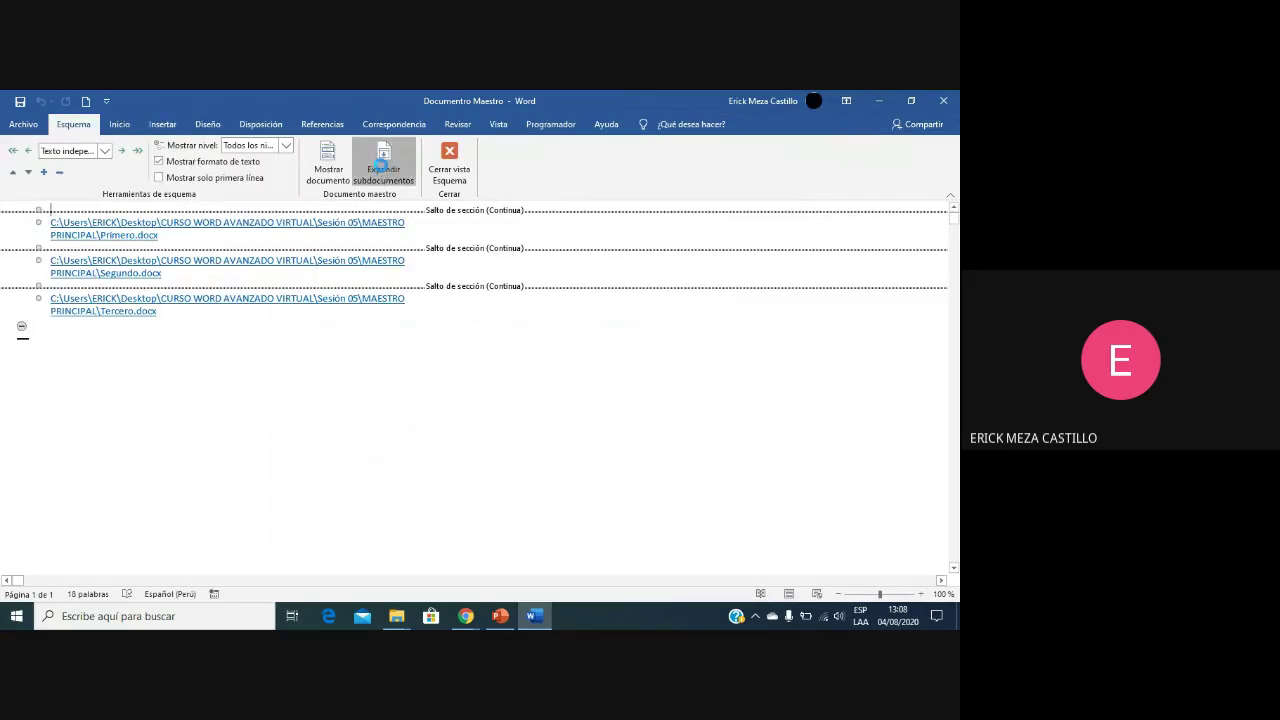
{"action": "left_click", "coordinate": [383, 170]}
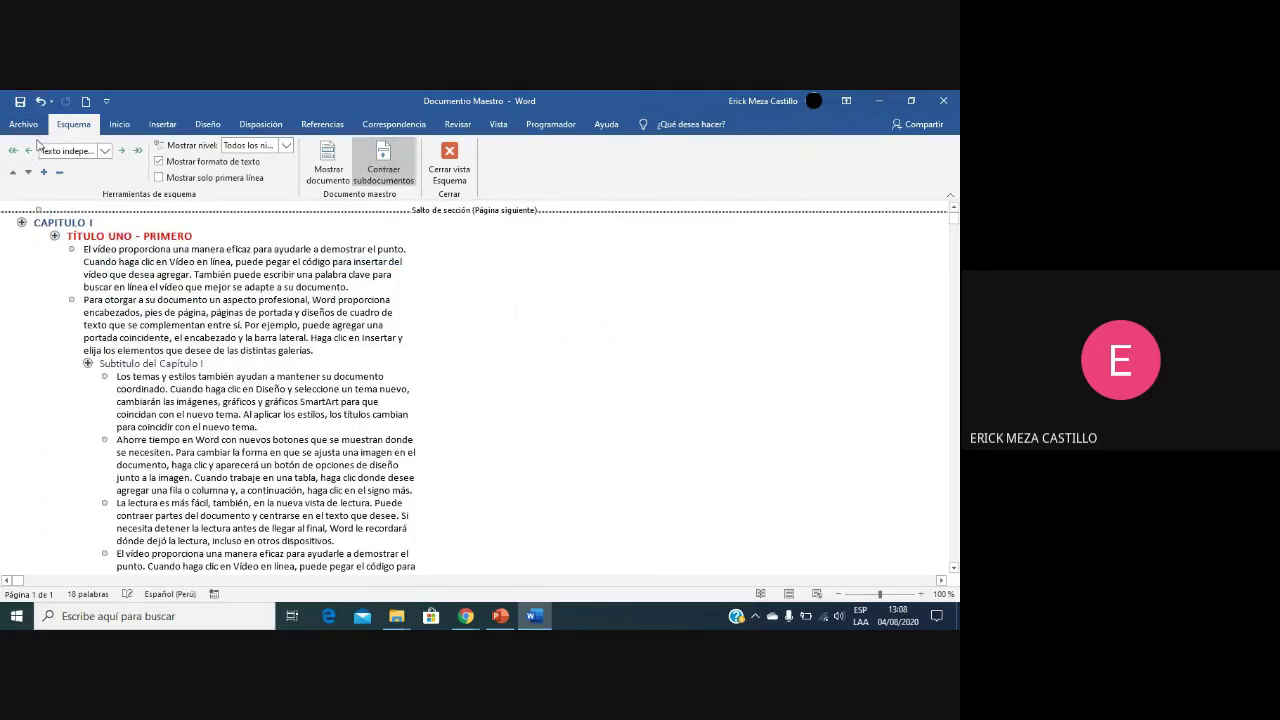
Step: Leave the outline view, look over the expanded pages and close Documentro Maestro, saving the changes
{"action": "left_click", "coordinate": [955, 98]}
{"action": "left_click", "coordinate": [560, 367]}
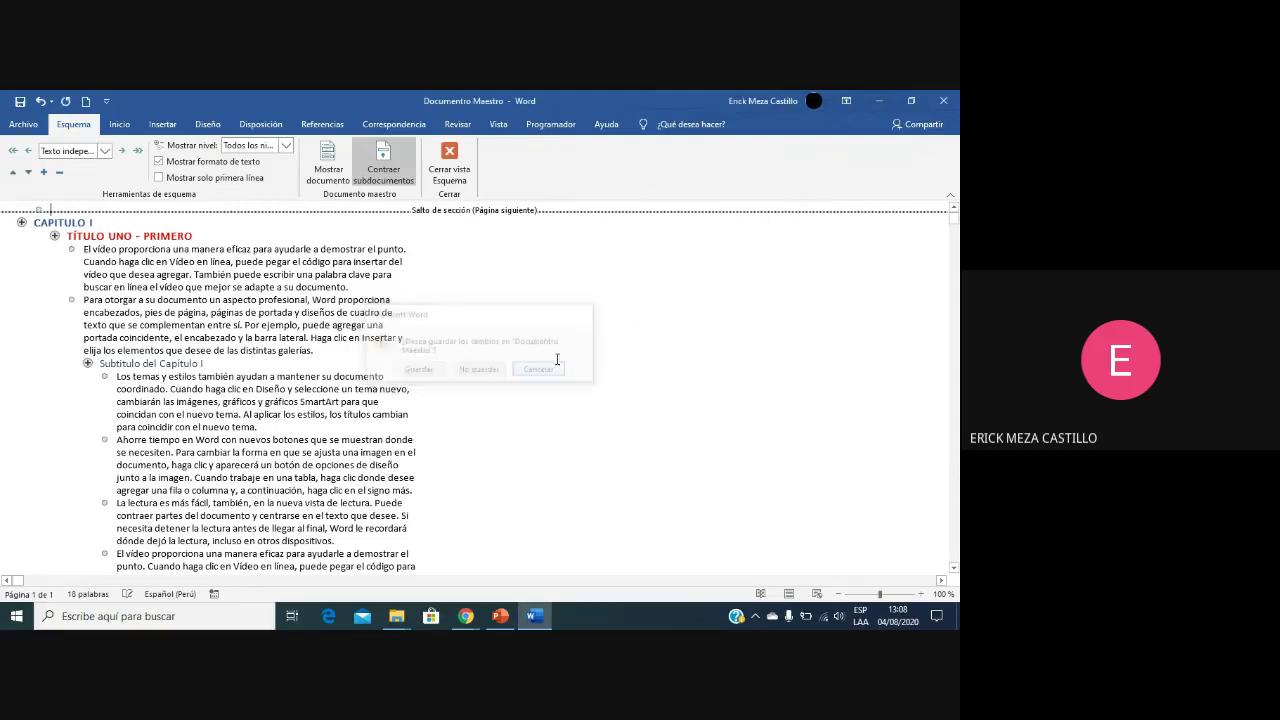
{"action": "left_click", "coordinate": [460, 178]}
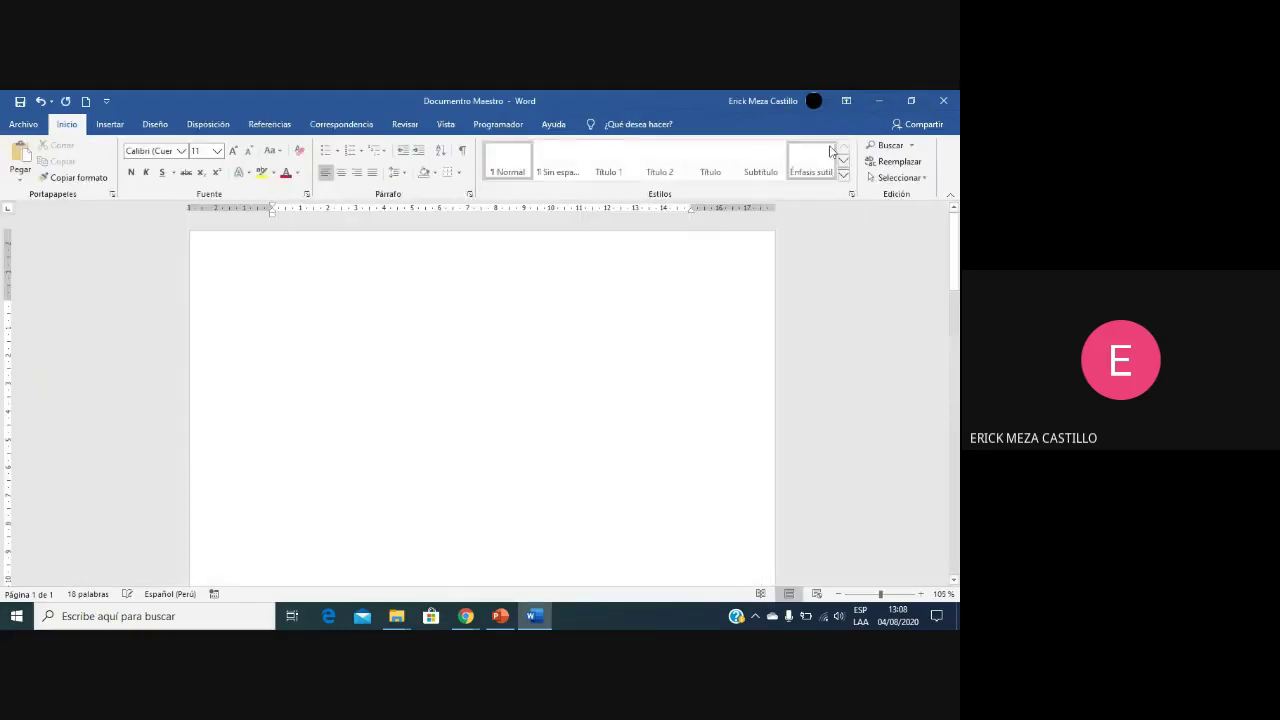
{"action": "scroll", "coordinate": [550, 385], "scroll_direction": "down", "scroll_amount": 9}
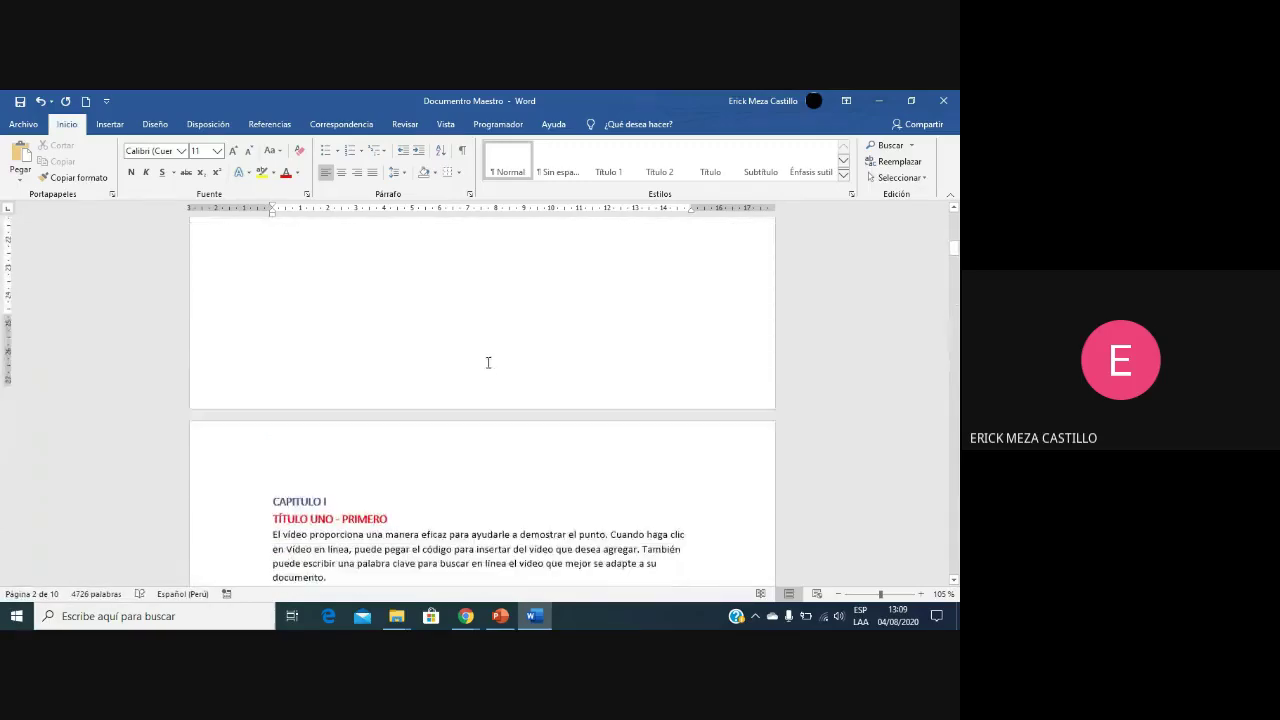
{"action": "left_click", "coordinate": [943, 100]}
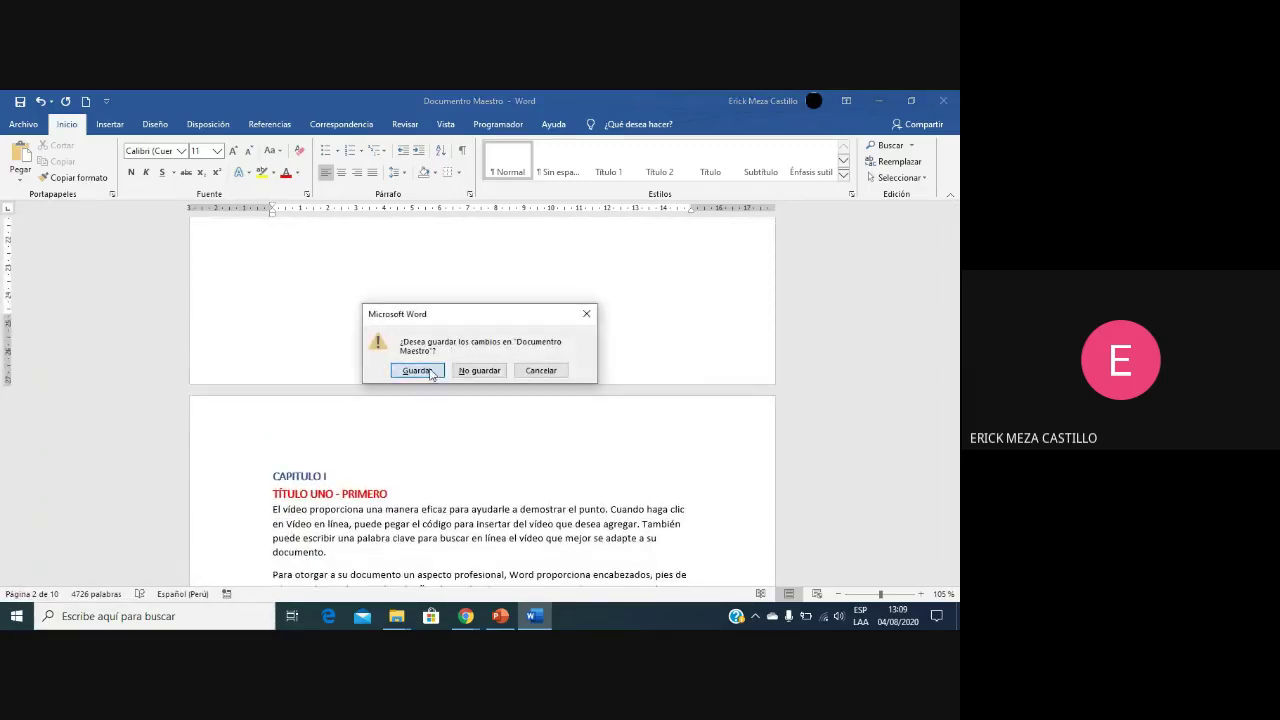
{"action": "left_click", "coordinate": [417, 370]}
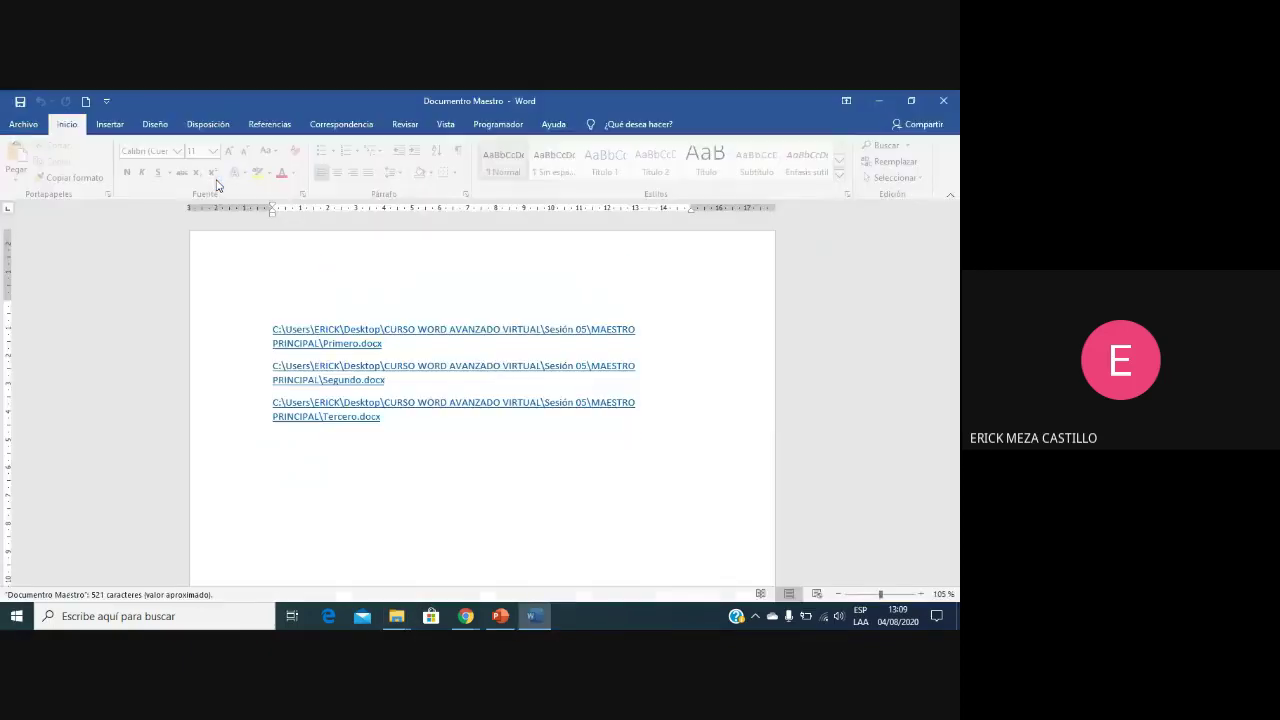
Step: Dismiss the activation notice in the reopened Documentro Maestro and show the document in outline view
{"action": "left_click", "coordinate": [673, 190]}
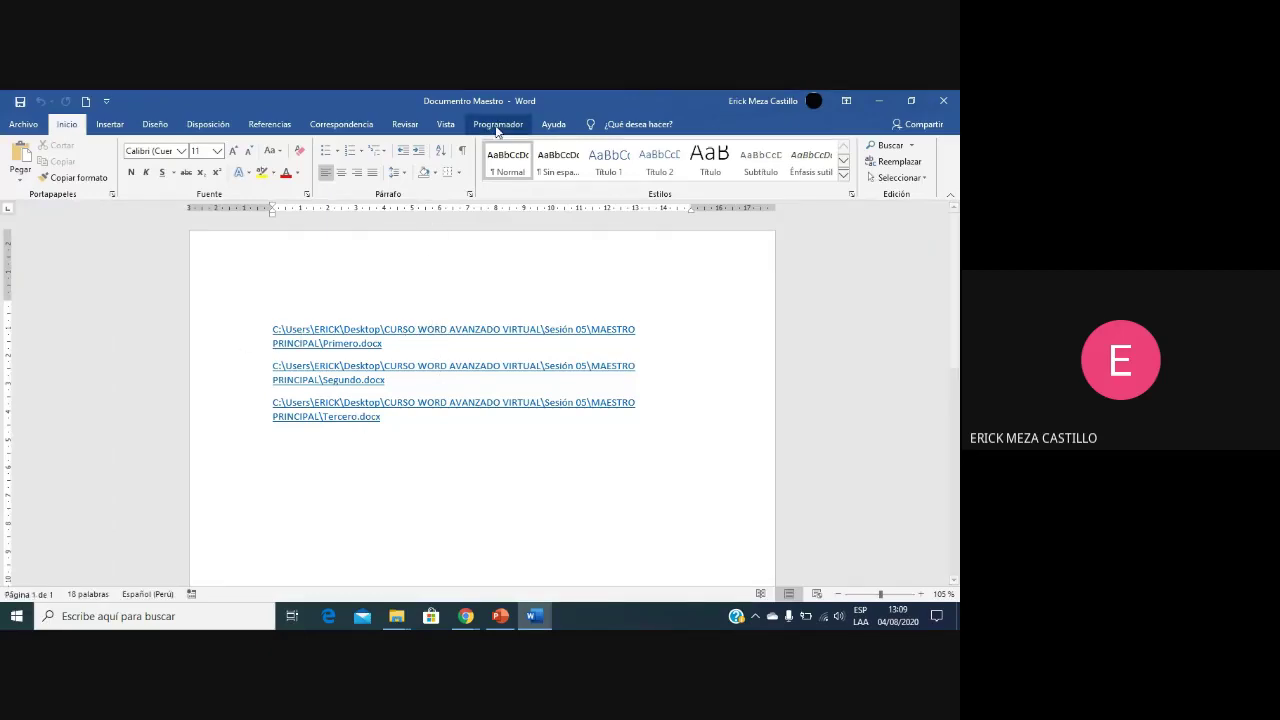
{"action": "left_click", "coordinate": [450, 124]}
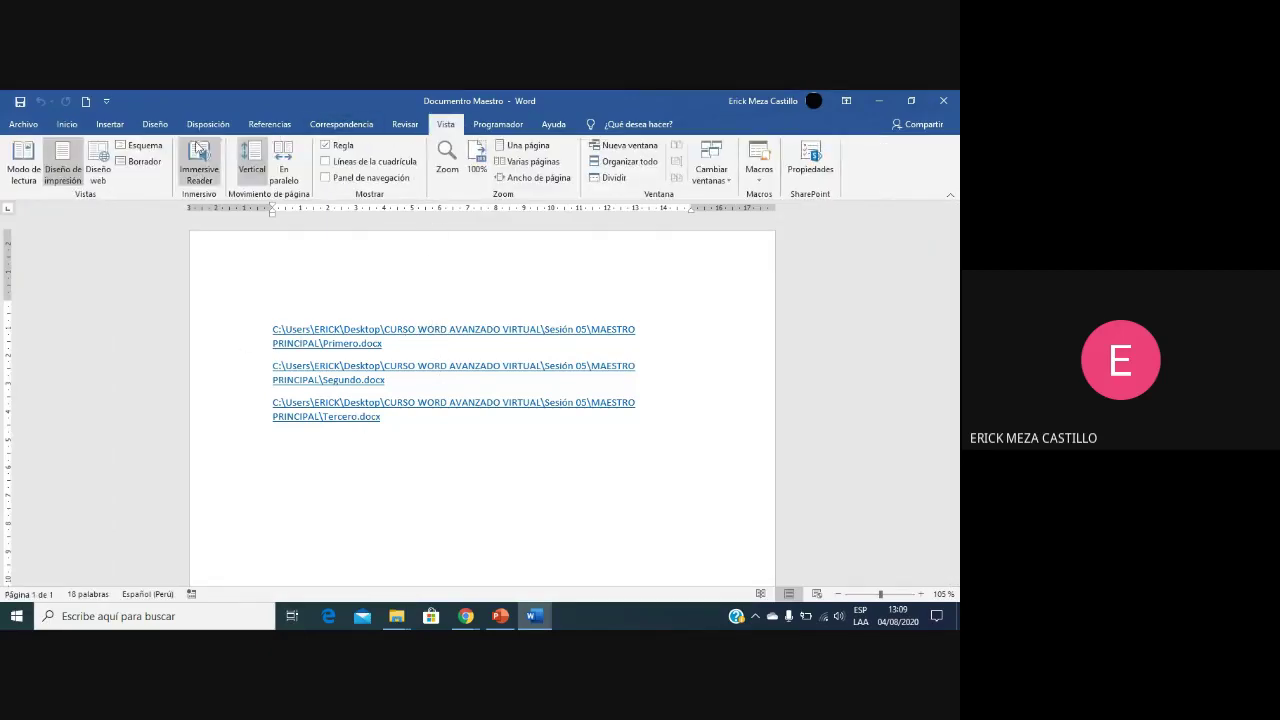
{"action": "left_click", "coordinate": [140, 145]}
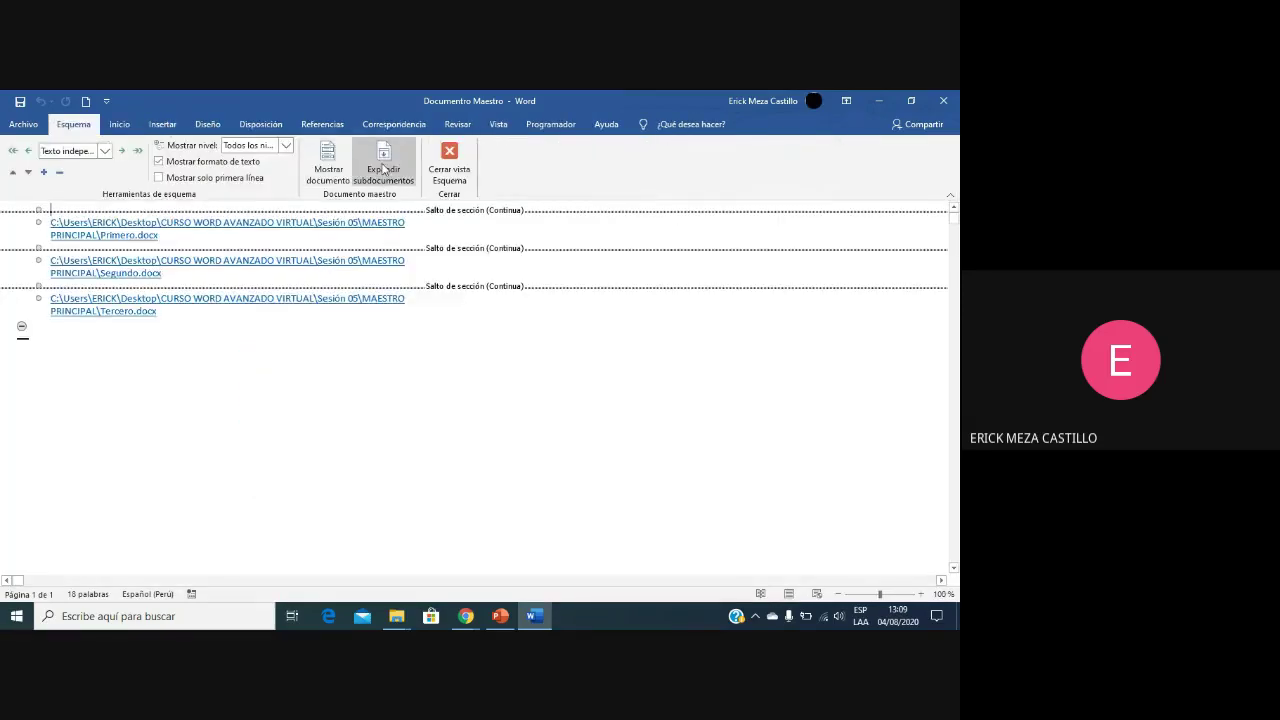